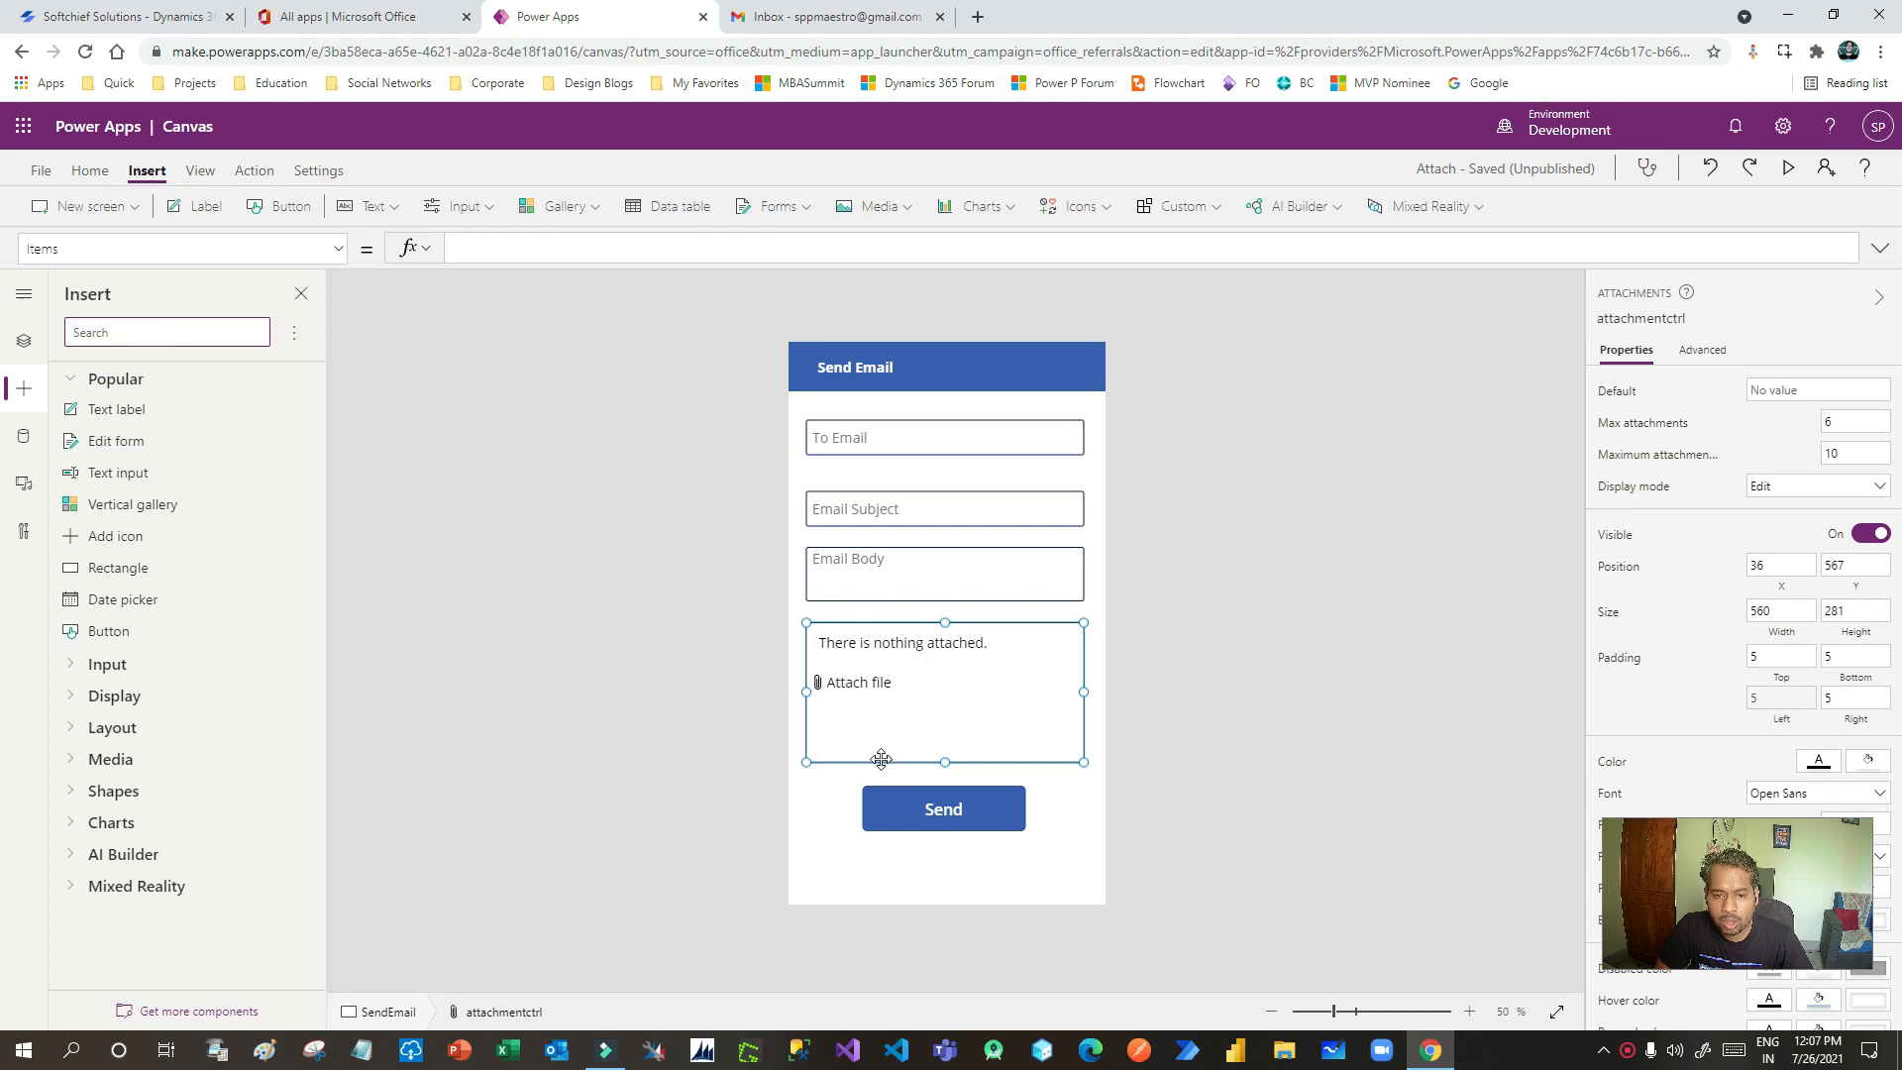
- Select the SendEmail screen with its To Email, Subject, Body, attachments and Send controls
click(825, 807)
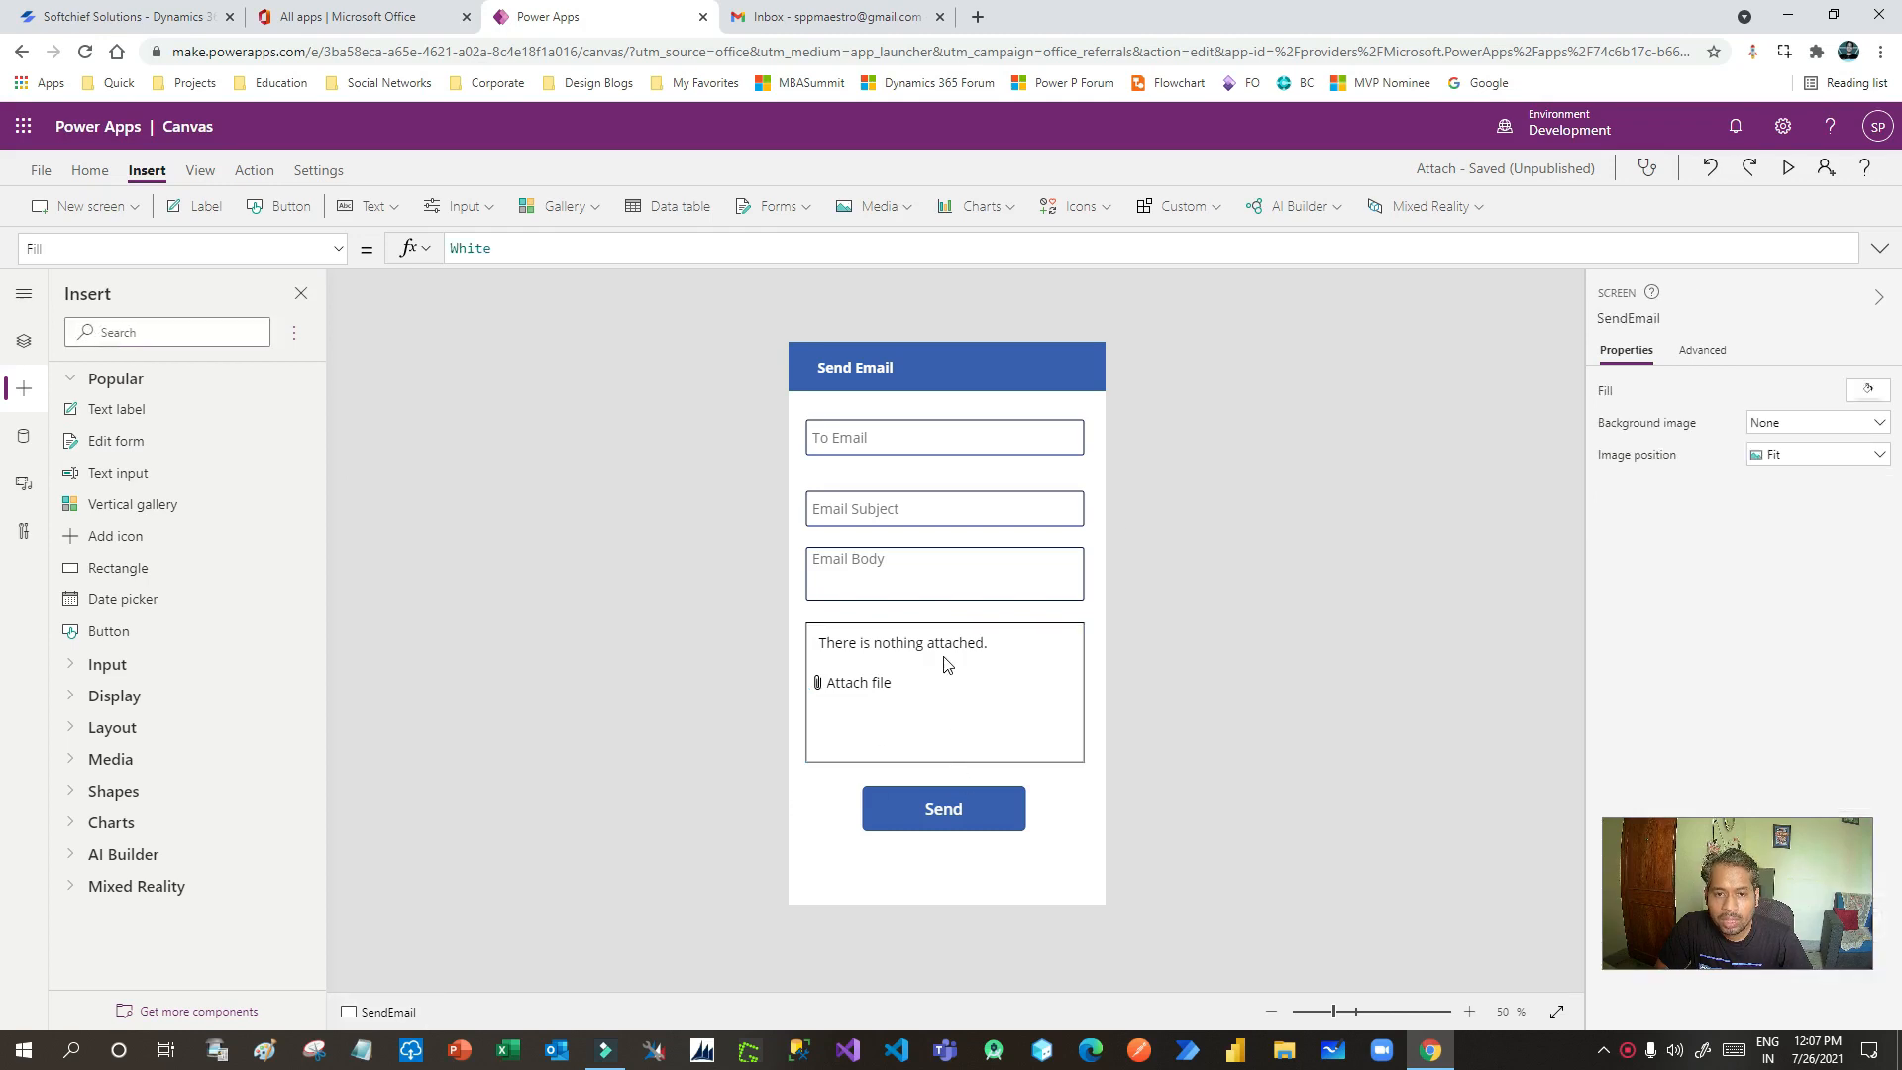
- Preview the app and enter the recipient's e-mail, subject 'This is my canvas app' and body 'This is email'
click(1789, 170)
click(862, 302)
key(Tab)
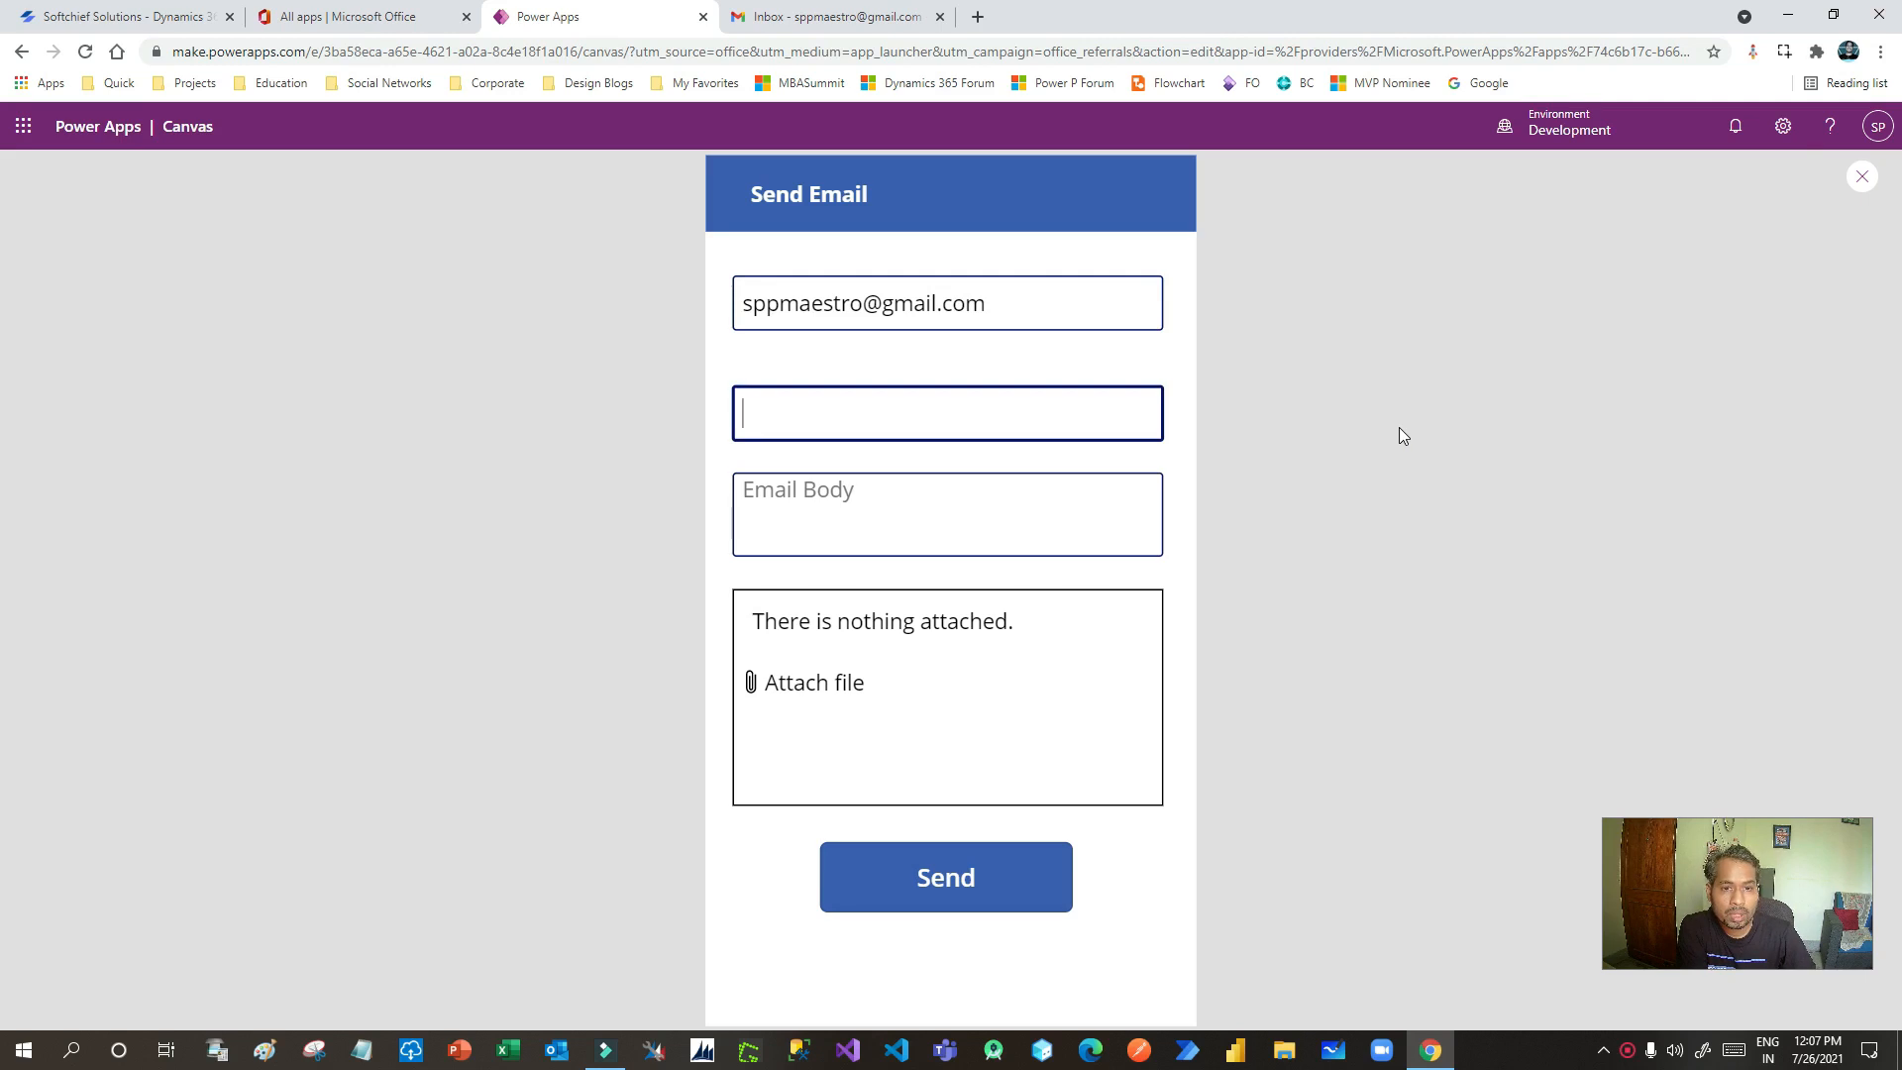
text(This is my can)
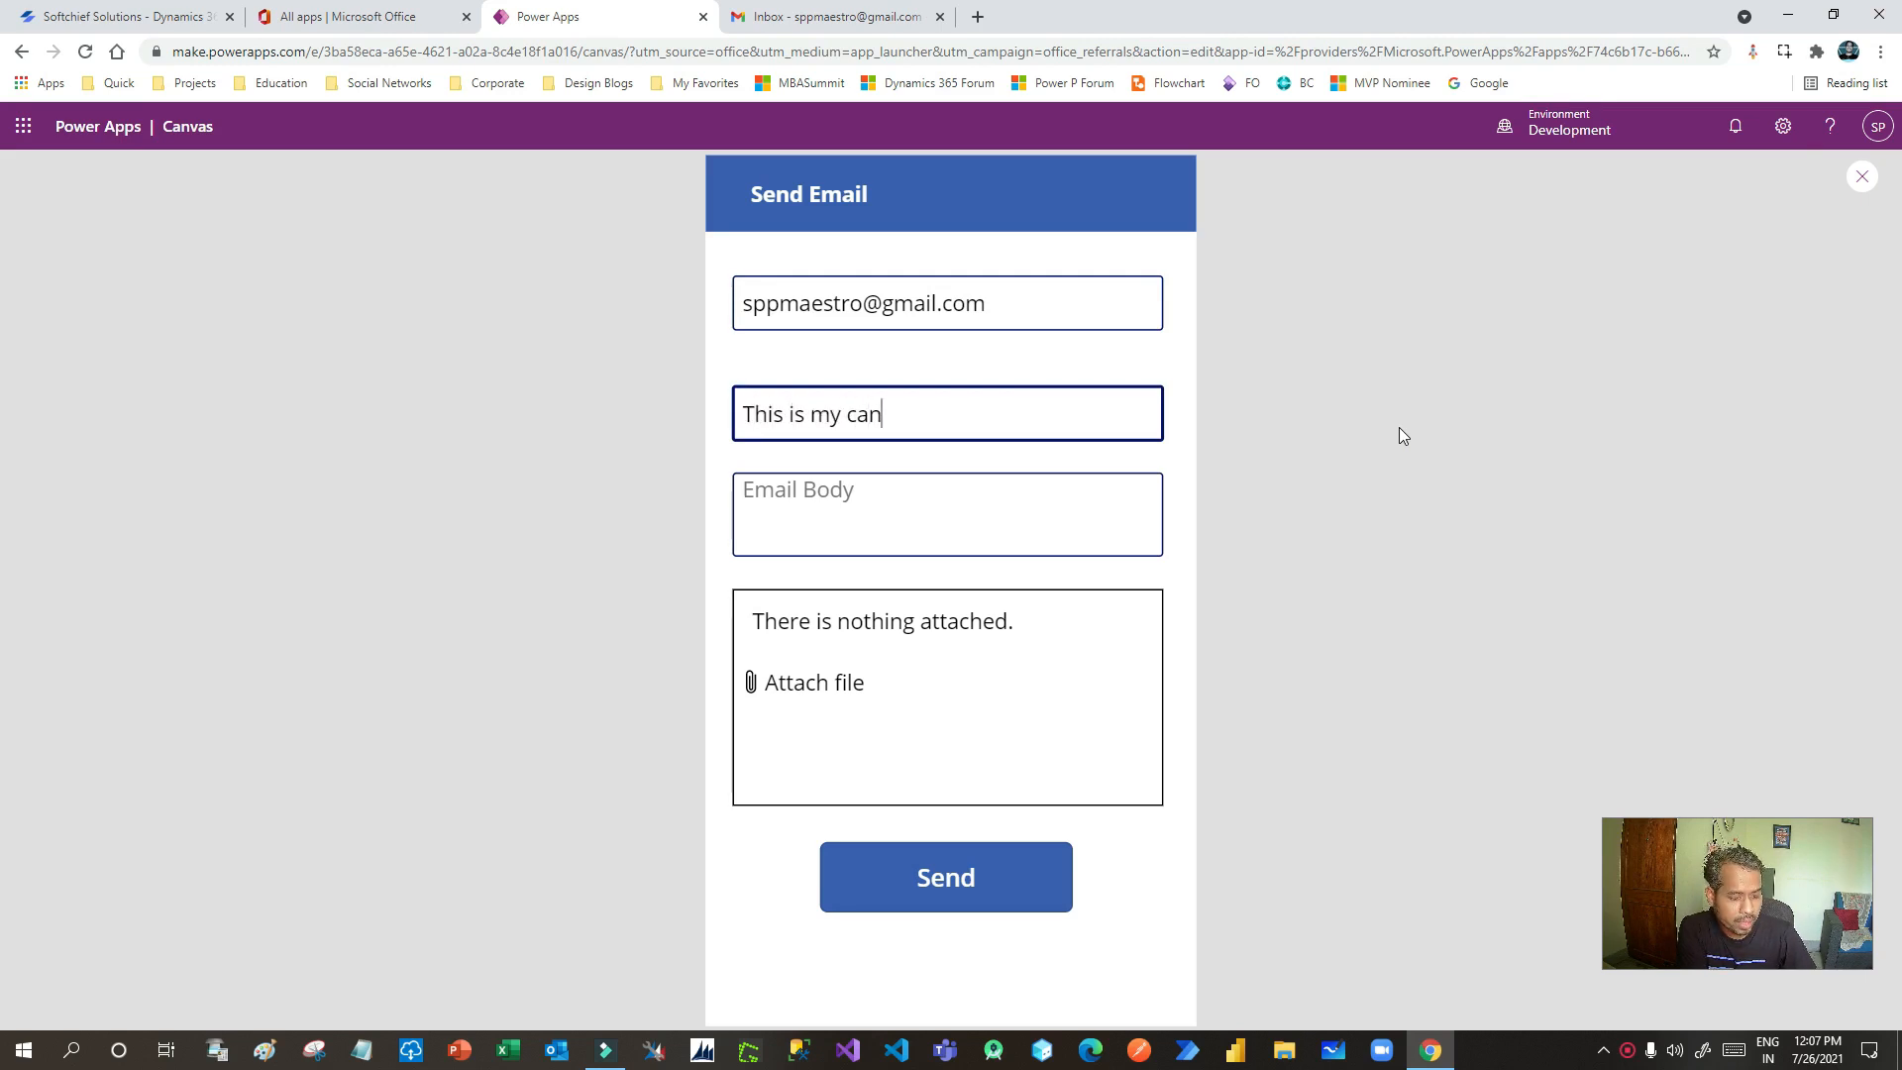
text(vas app)
key(Tab)
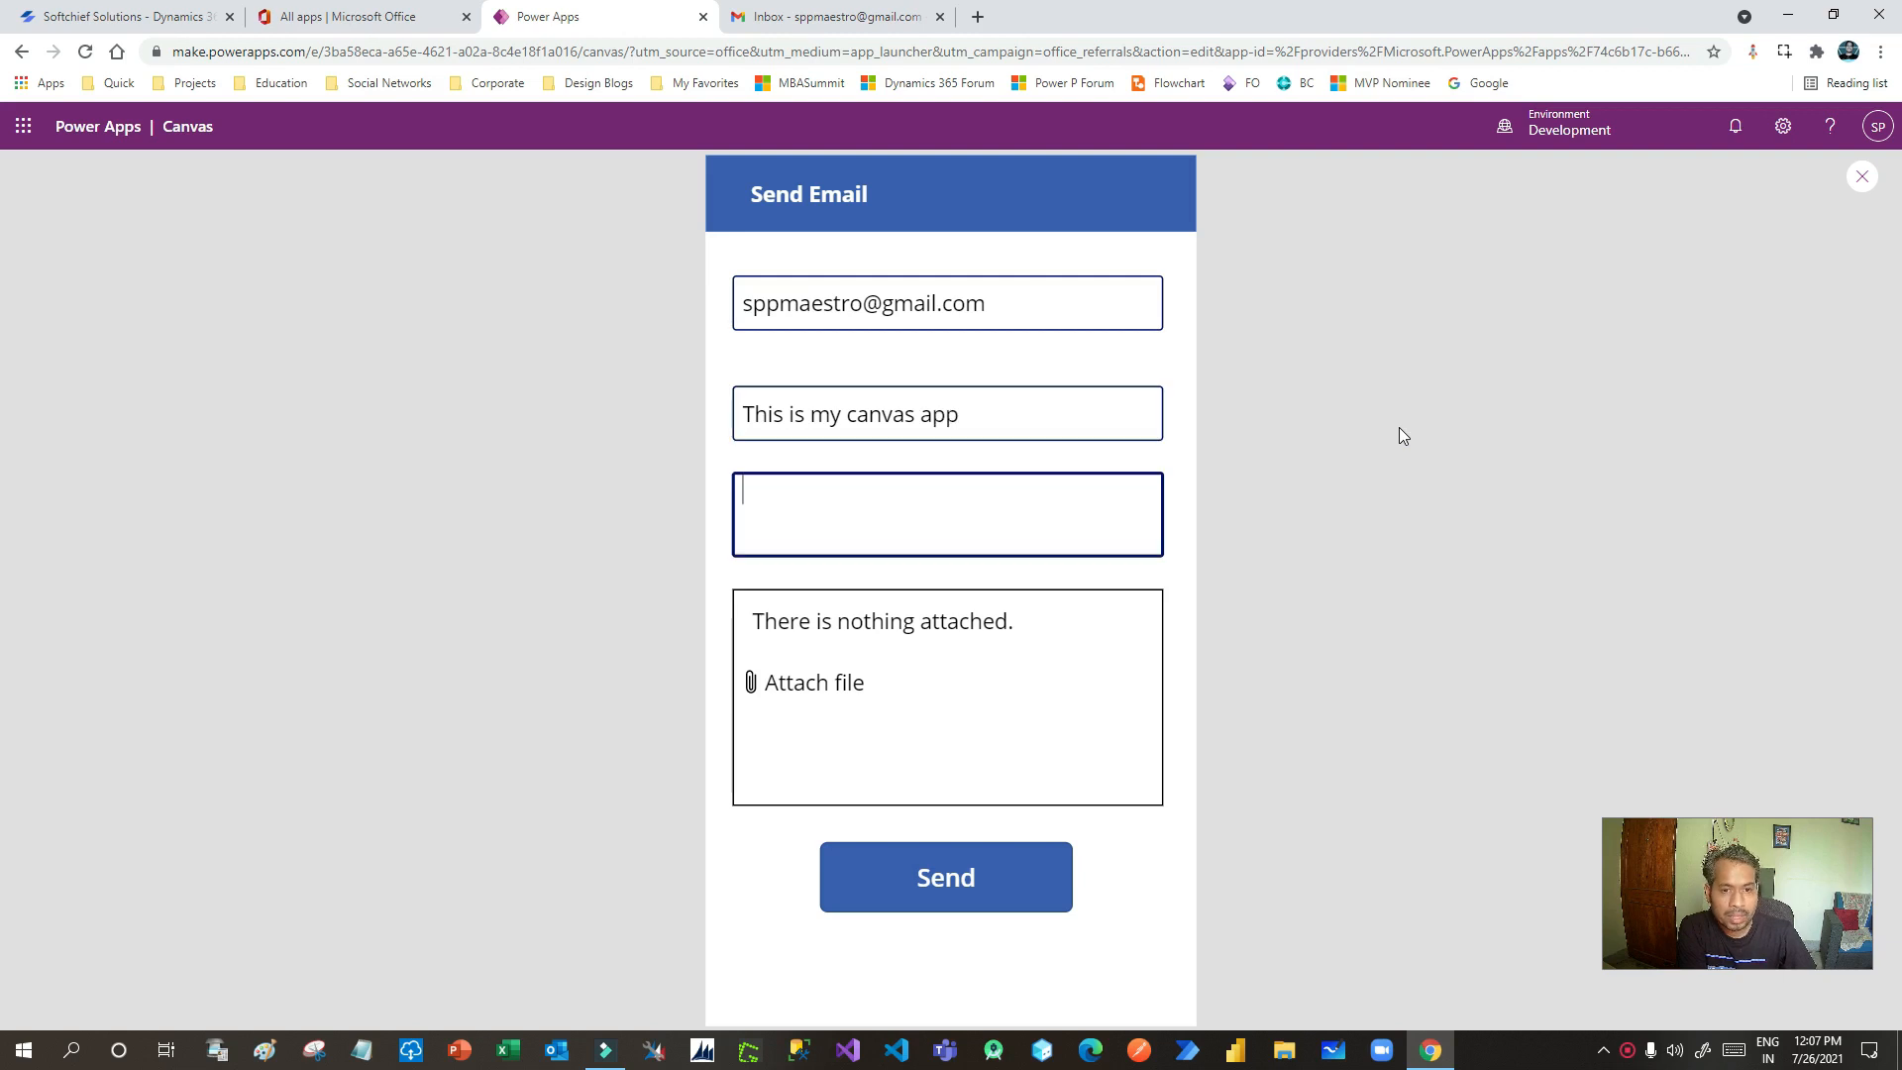
text(Th)
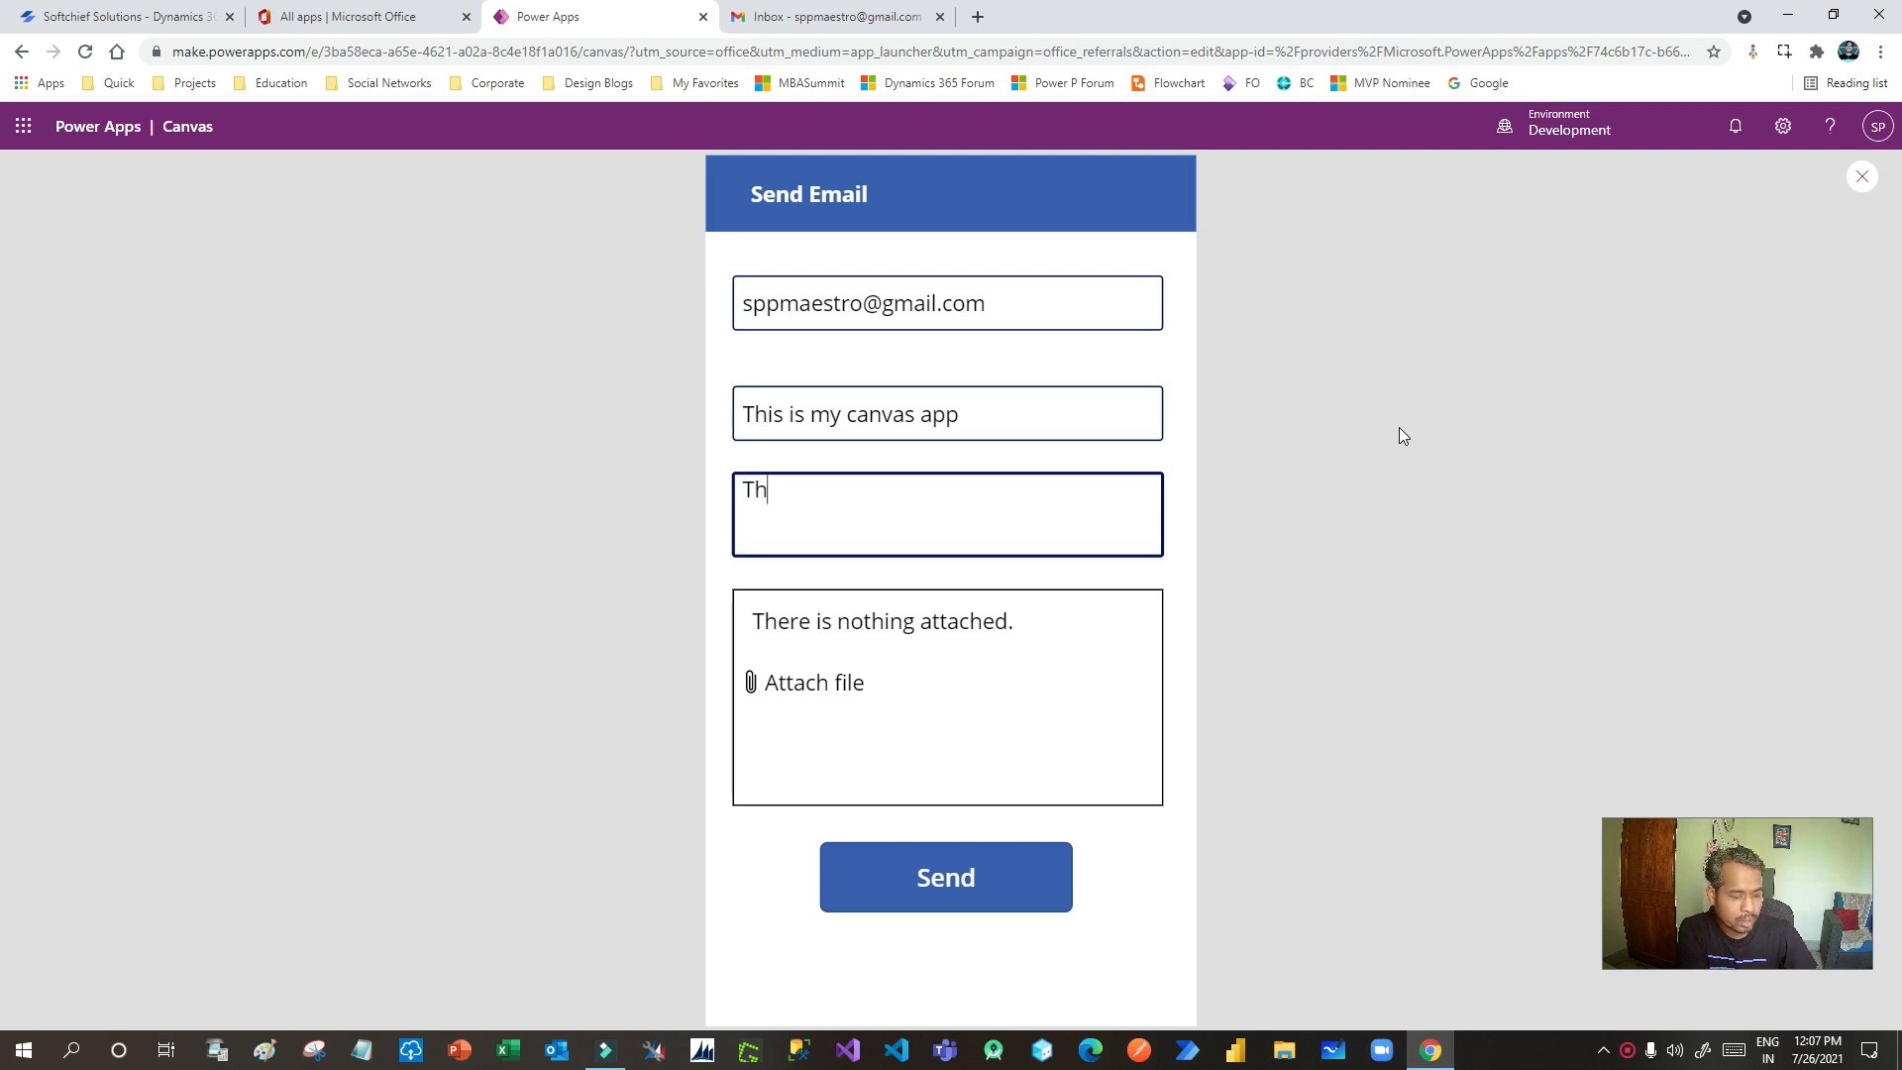
text(is is email body.)
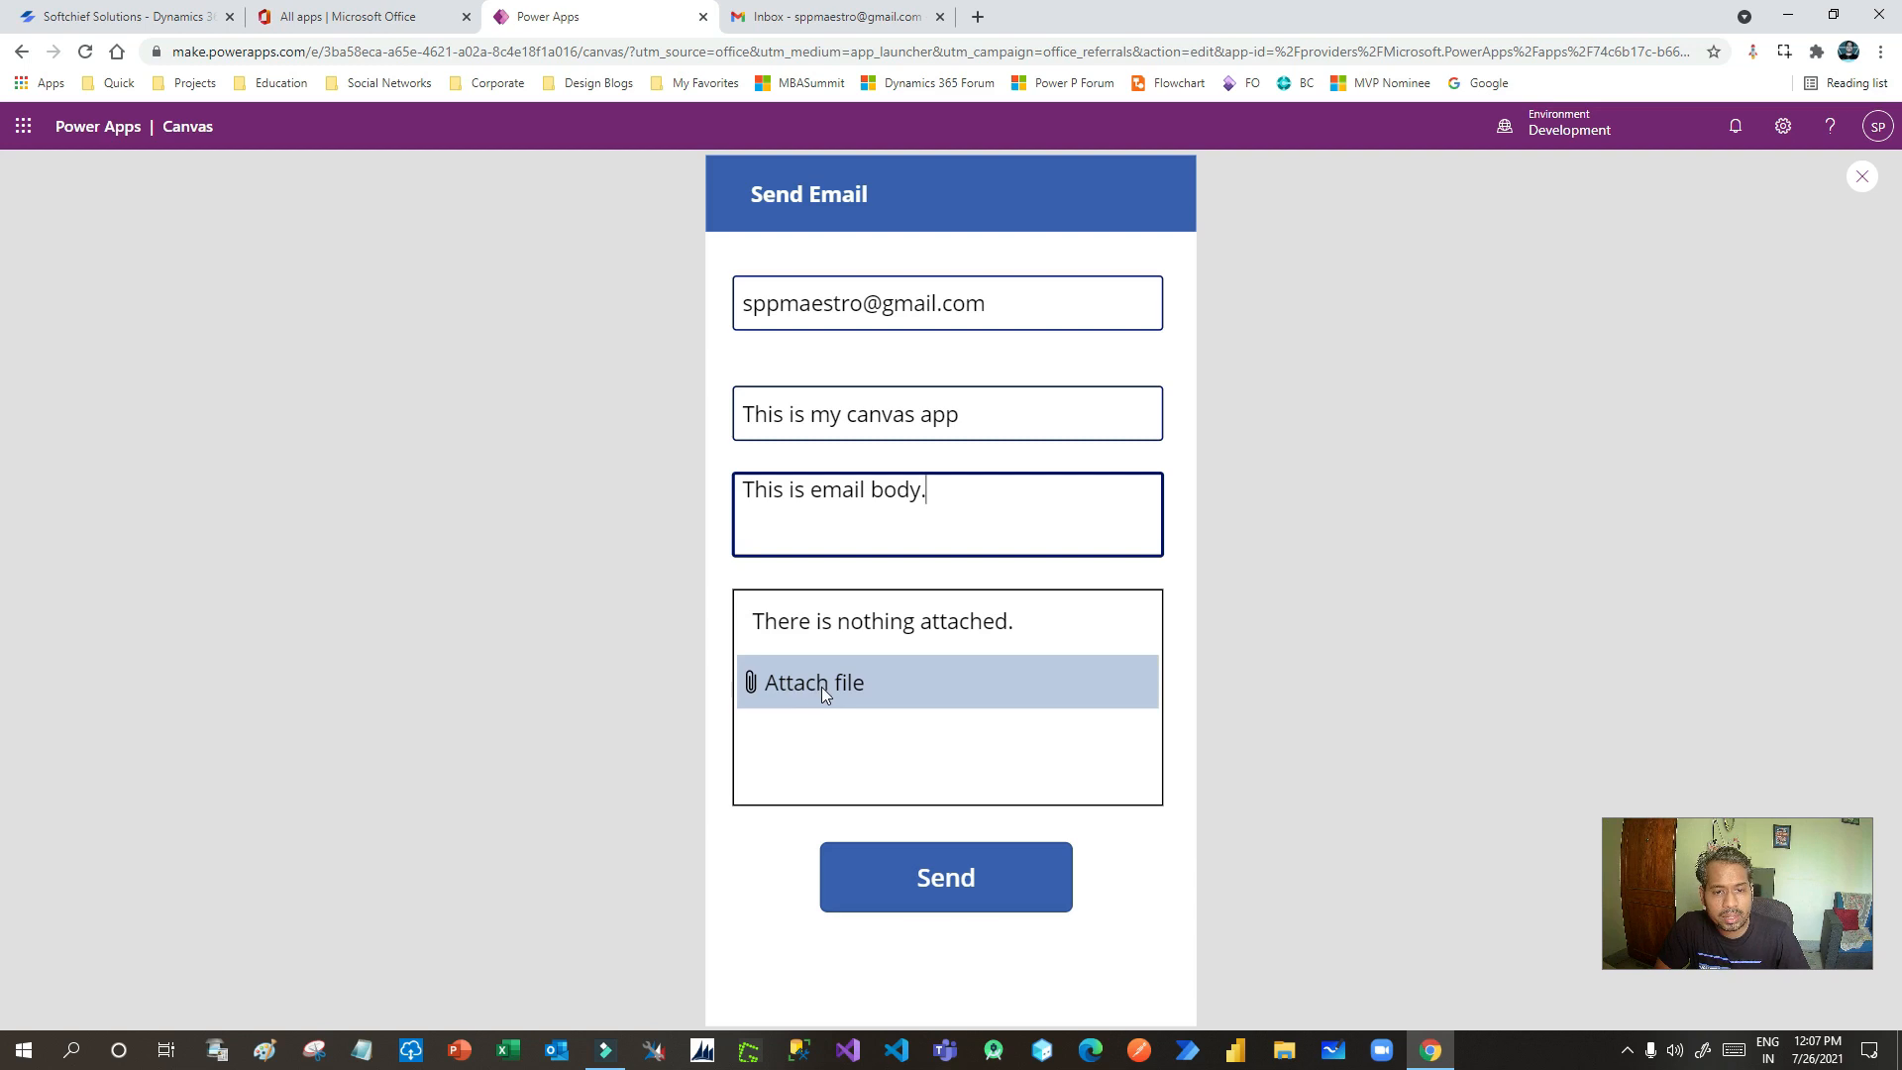
click(822, 687)
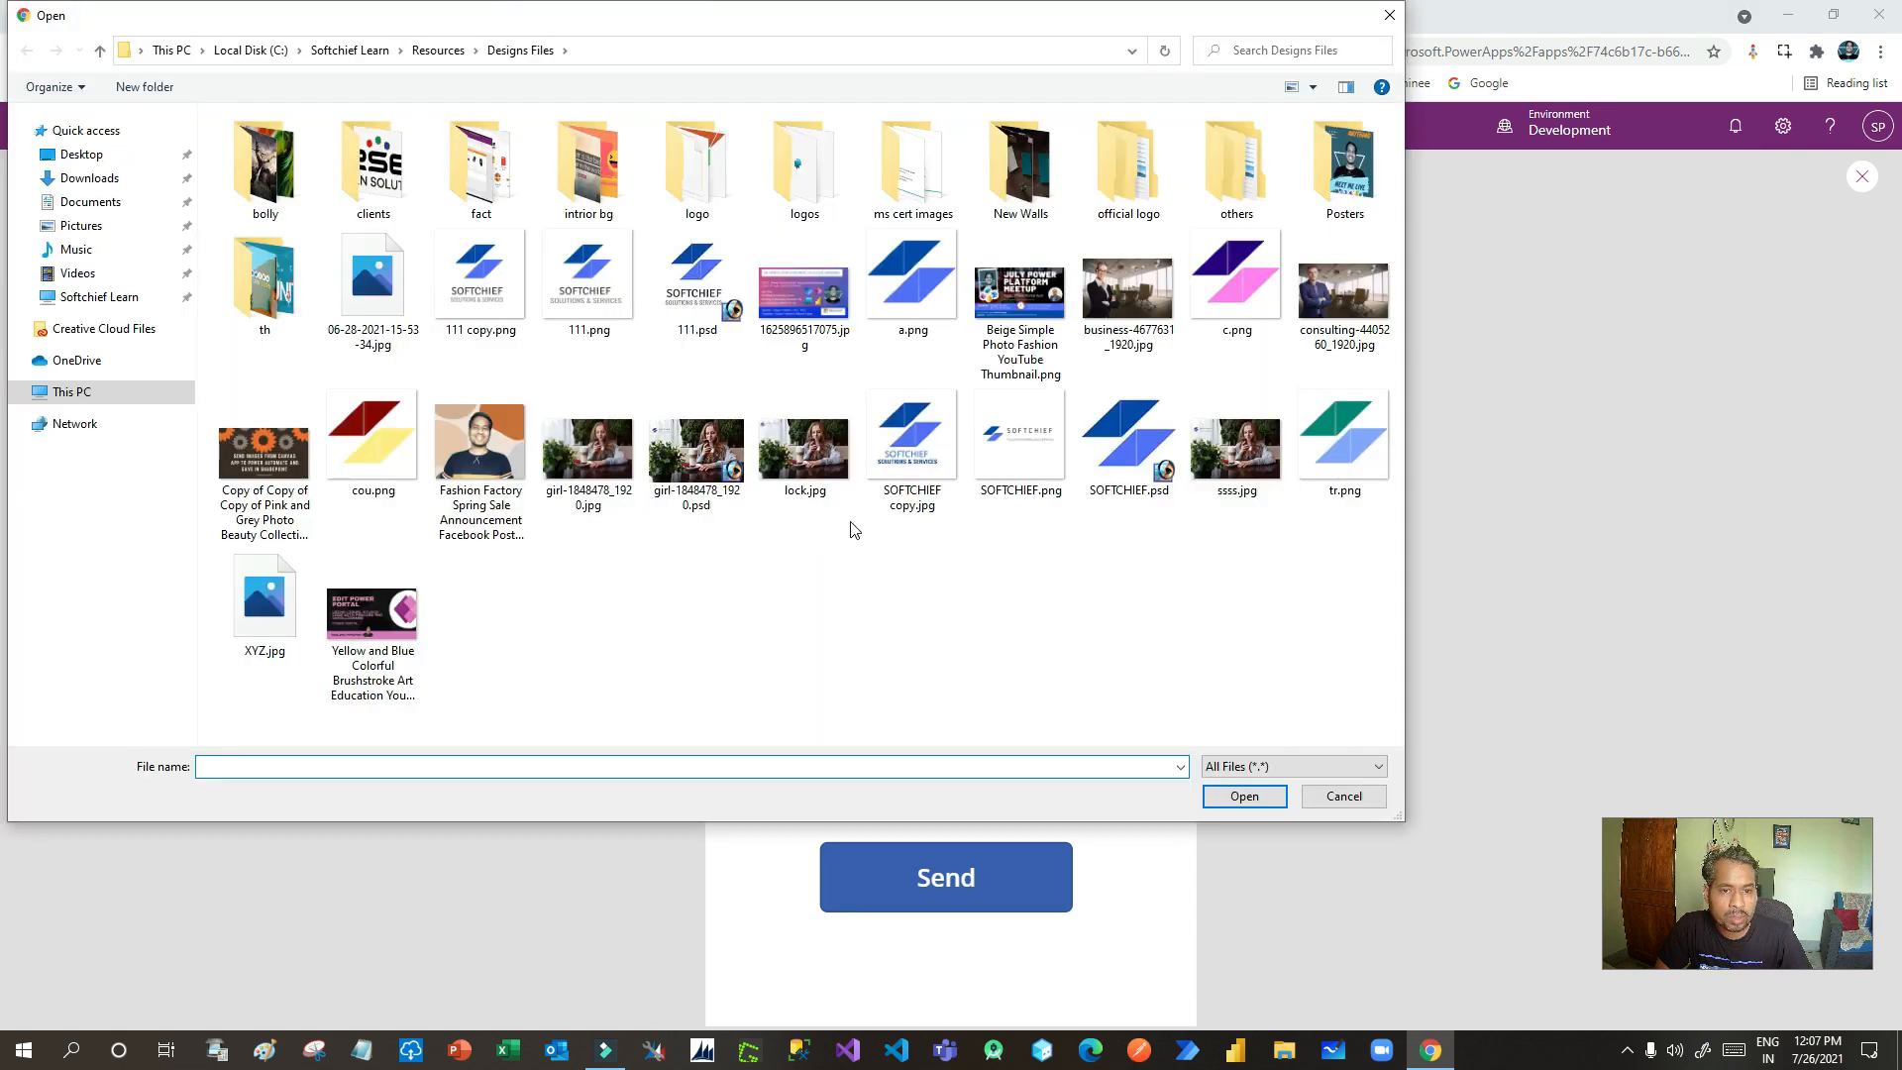
- Attach three images, including the Fashion Factory image, and send the email
click(475, 456)
ctrl+click(266, 456)
ctrl+click(372, 614)
click(1240, 799)
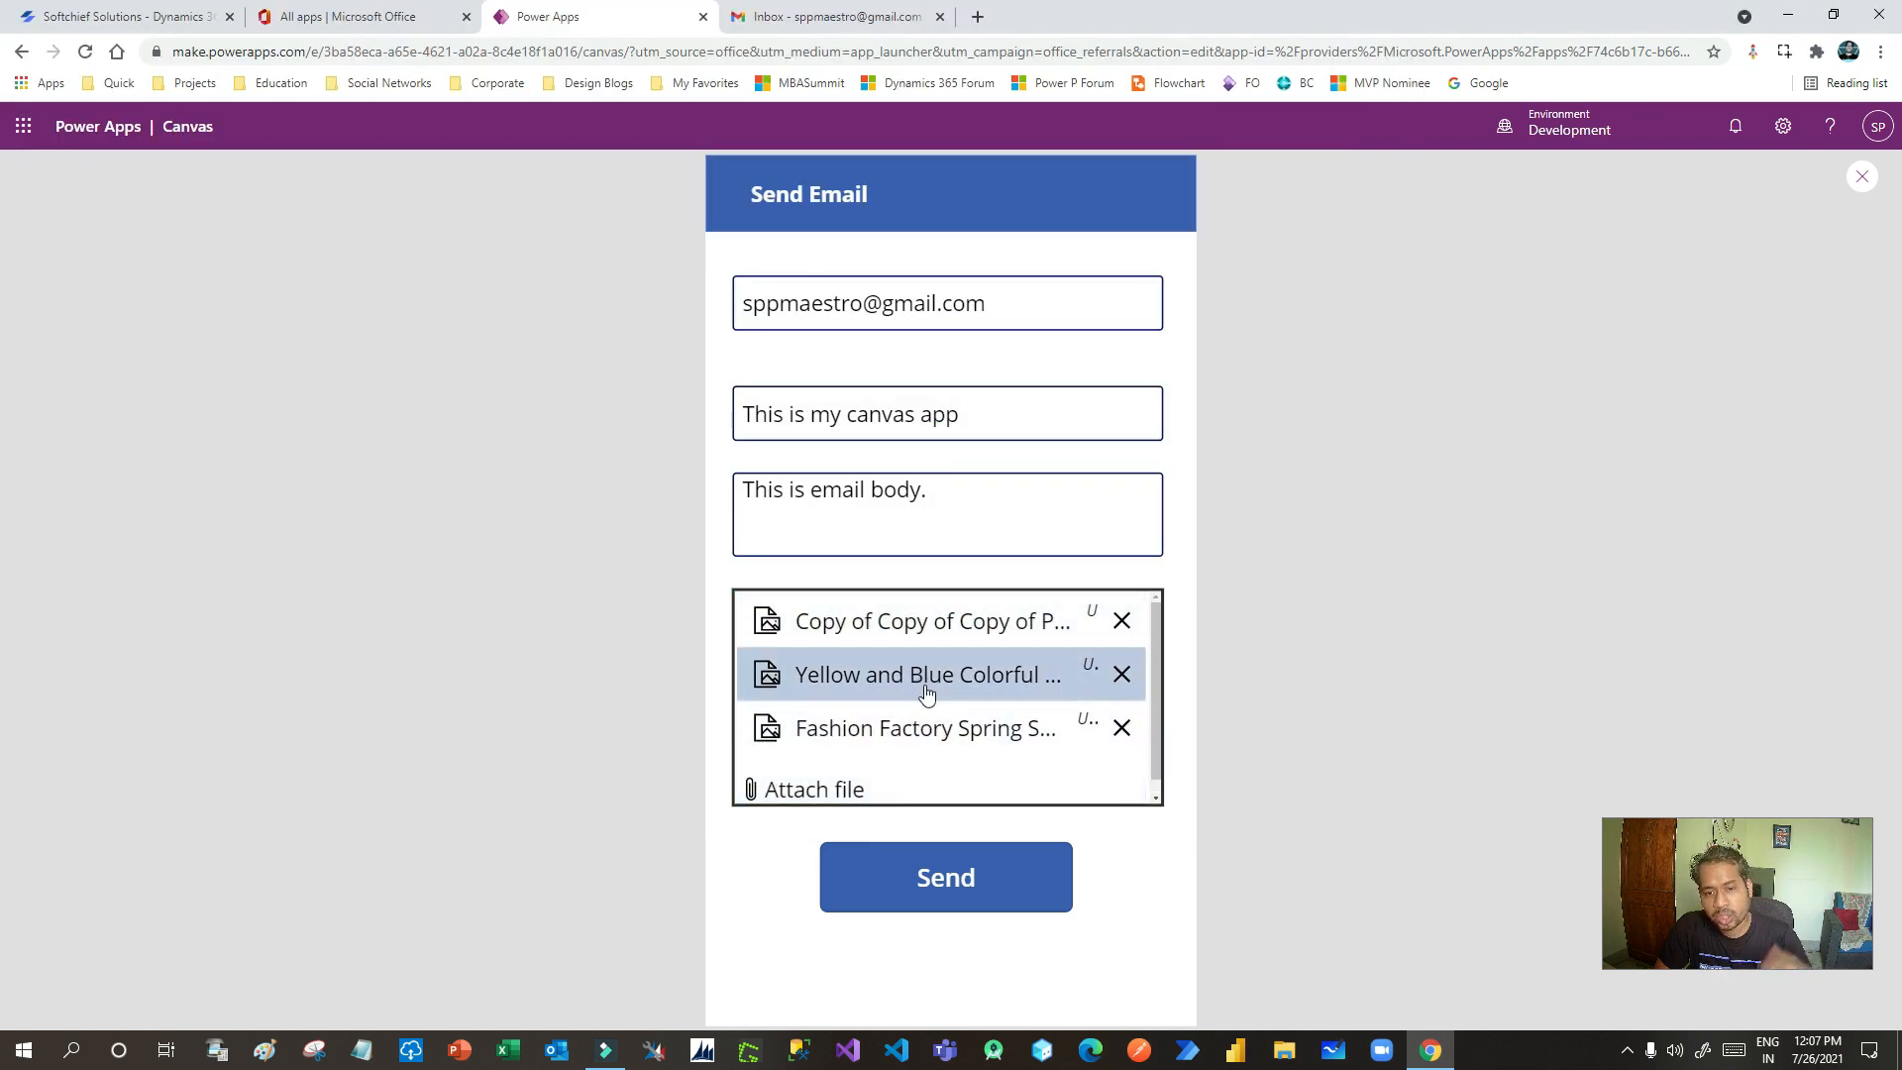
click(979, 877)
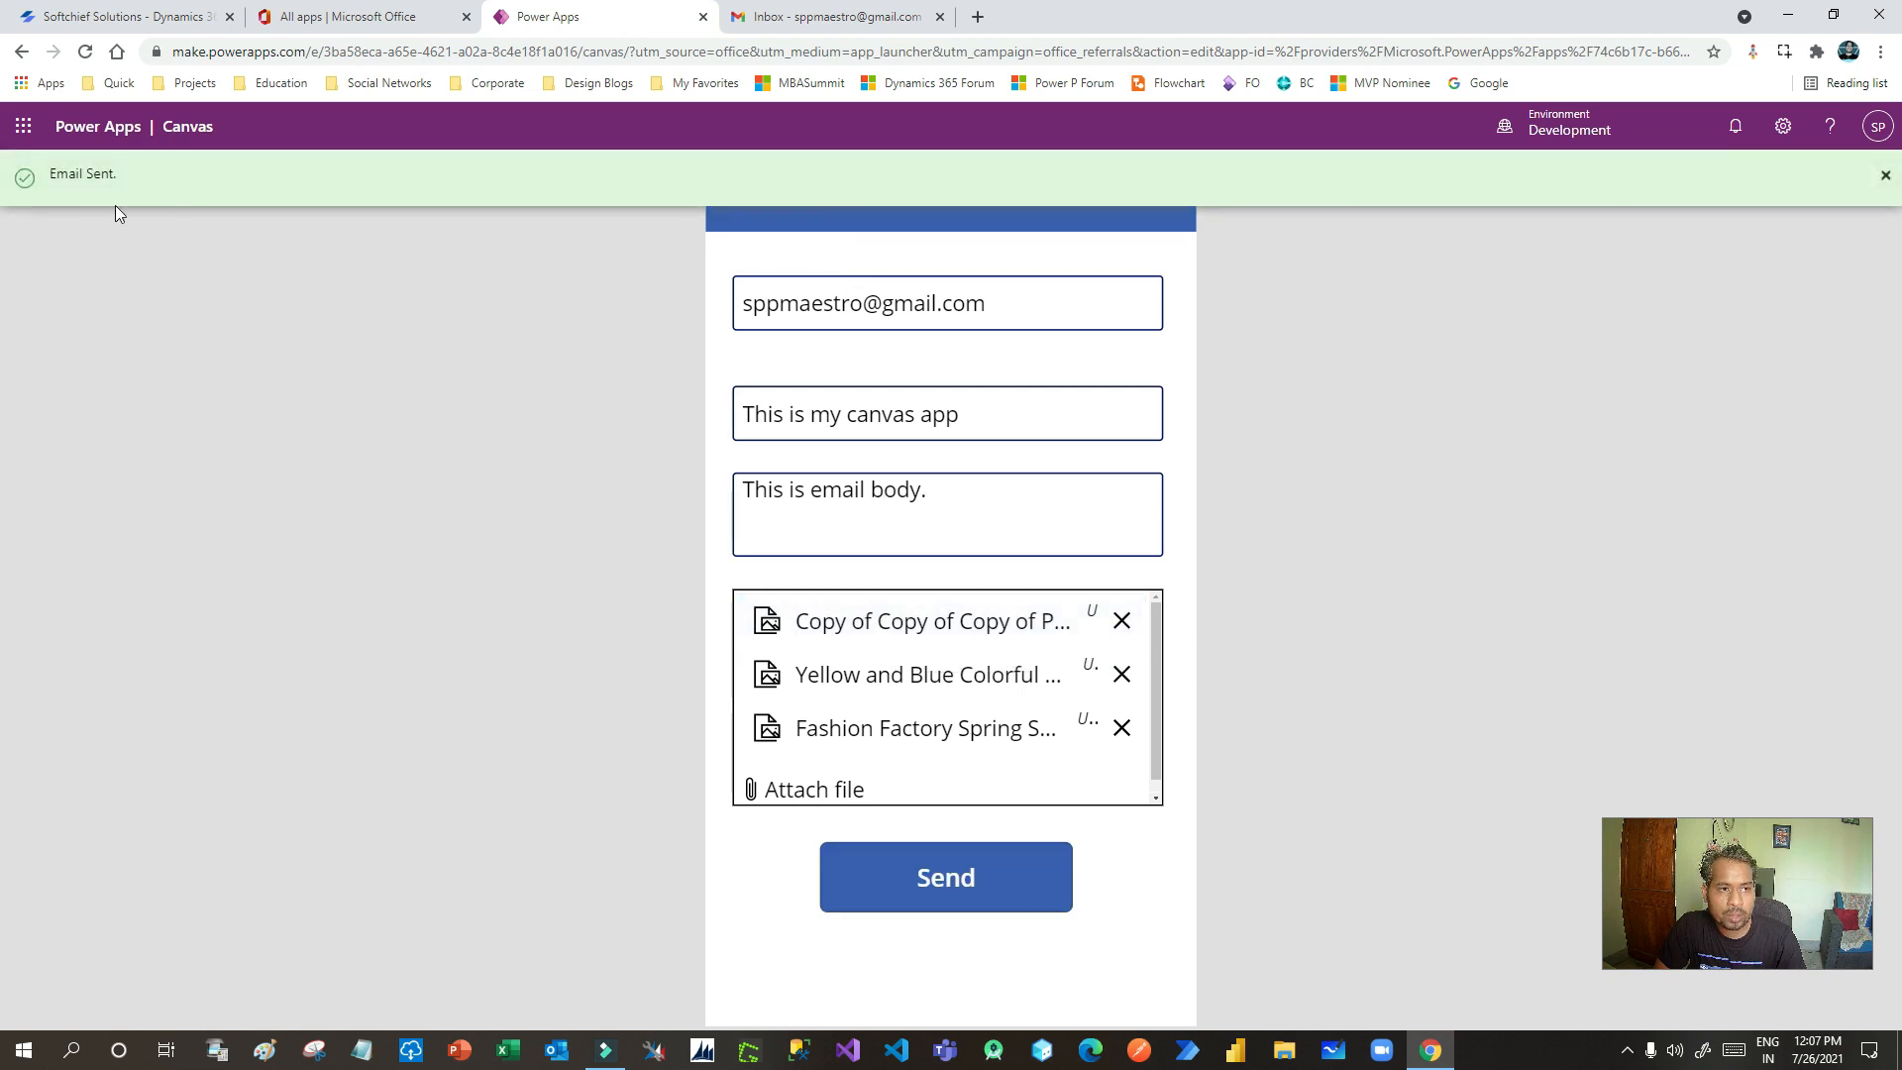
click(847, 25)
- Refresh the Gmail inbox and open the 'This is my canvas app' message
click(336, 190)
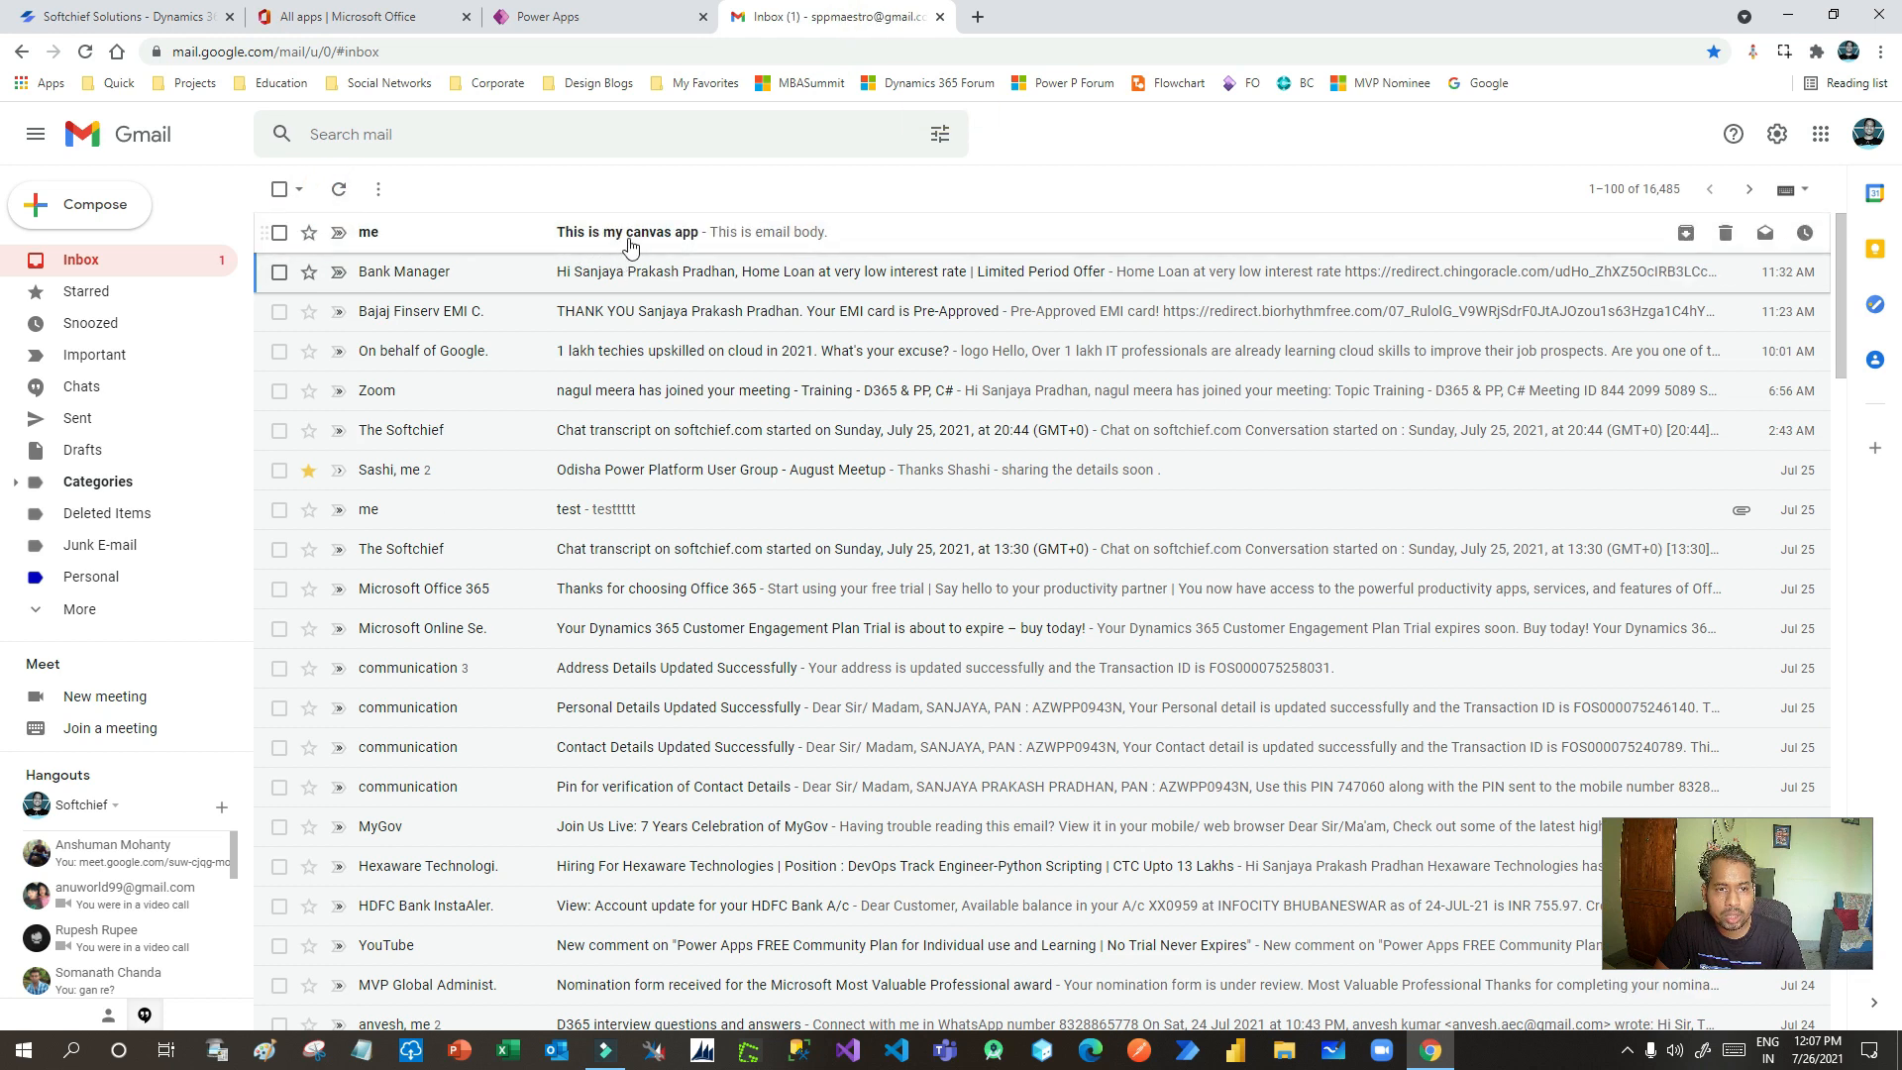
click(645, 245)
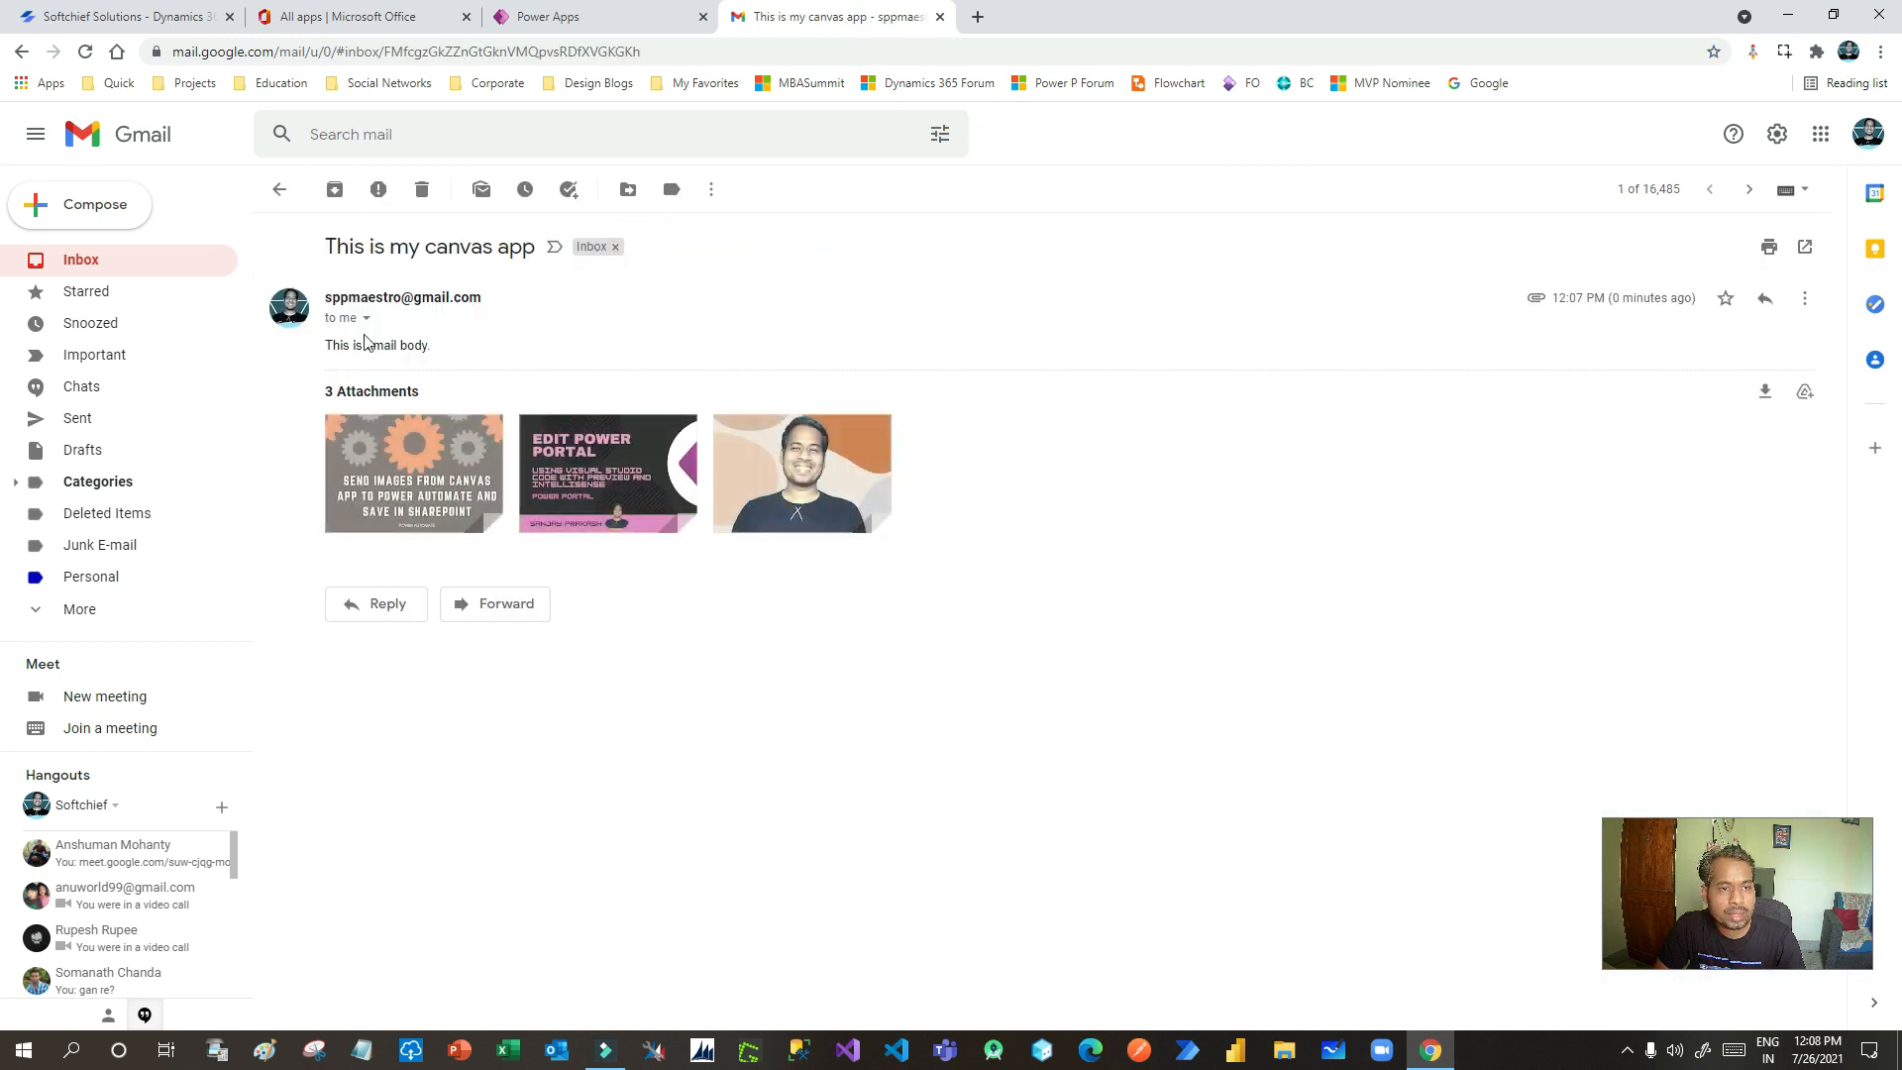
drag(354, 246, 498, 246)
click(497, 244)
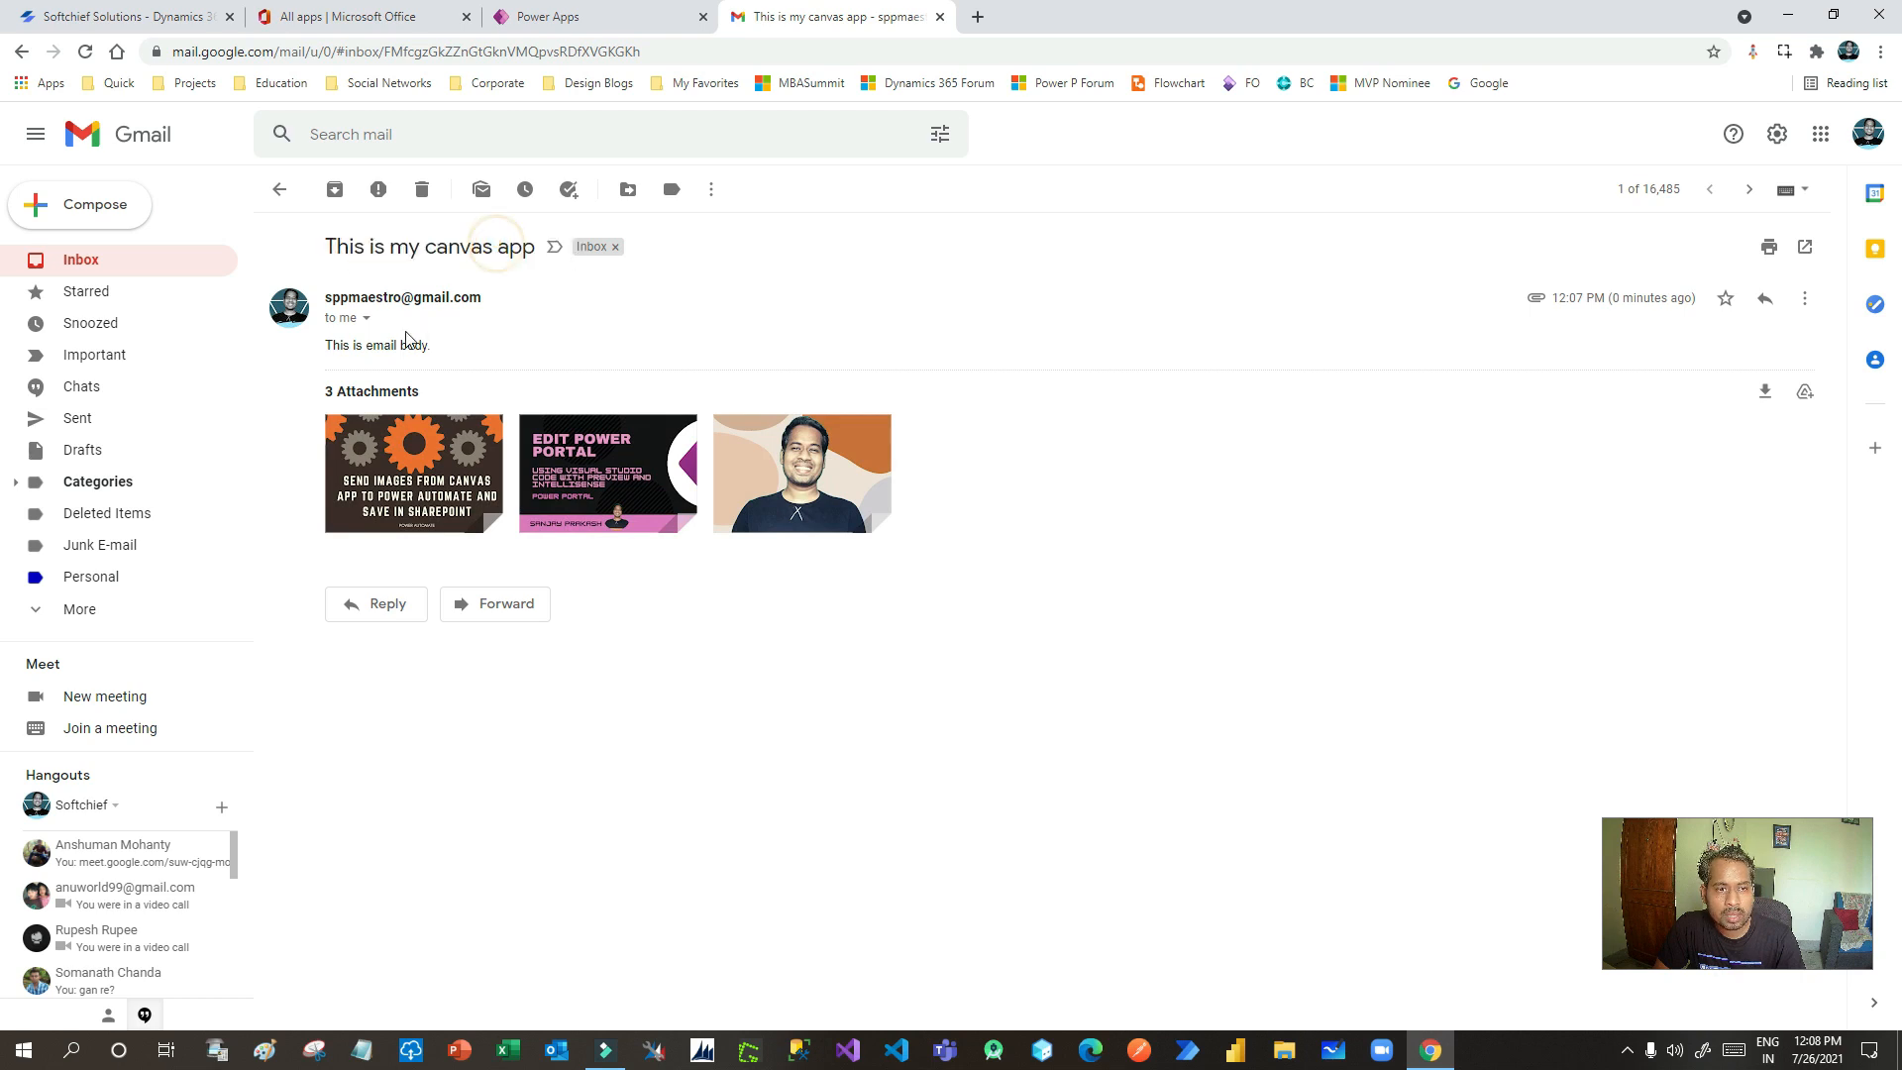
- Review the 'This is email' body and attachments, then return to the inbox and close Gmail
drag(333, 345, 451, 356)
click(446, 346)
drag(335, 344, 452, 349)
click(446, 346)
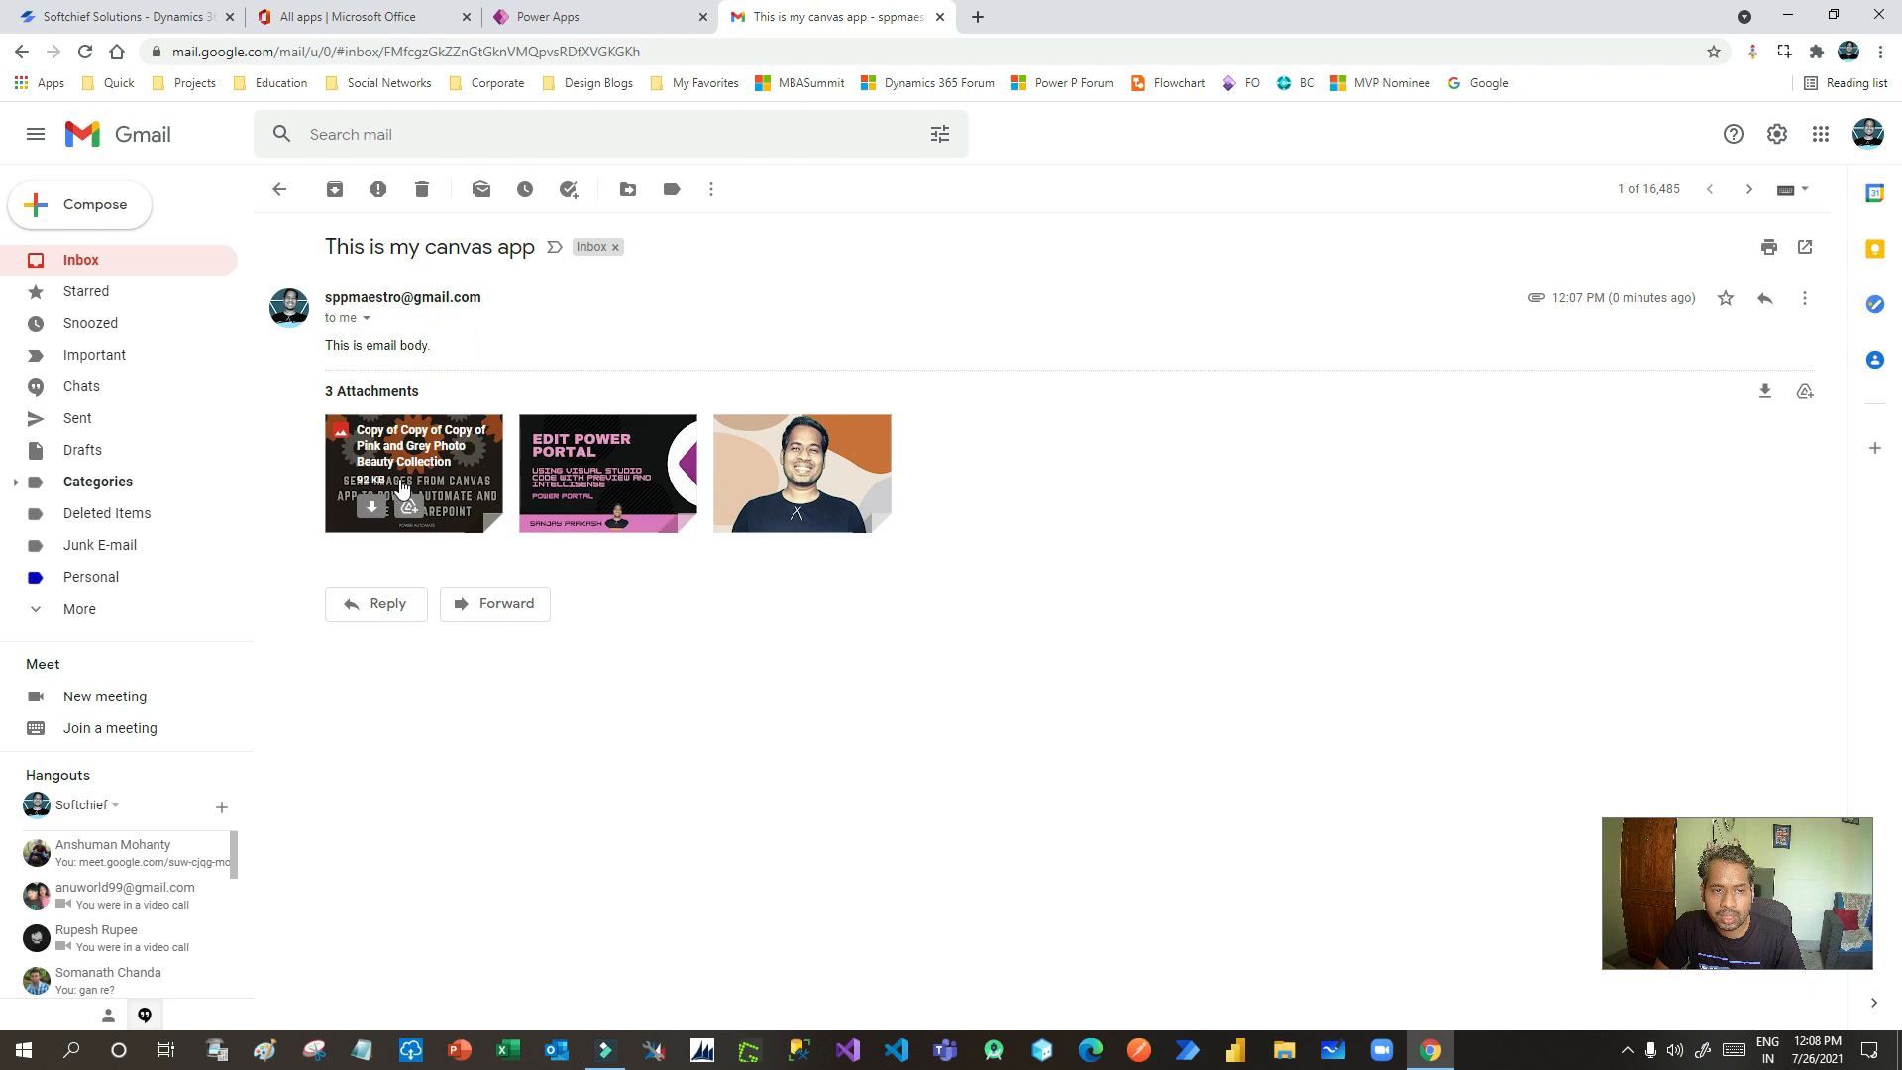
click(85, 258)
click(940, 16)
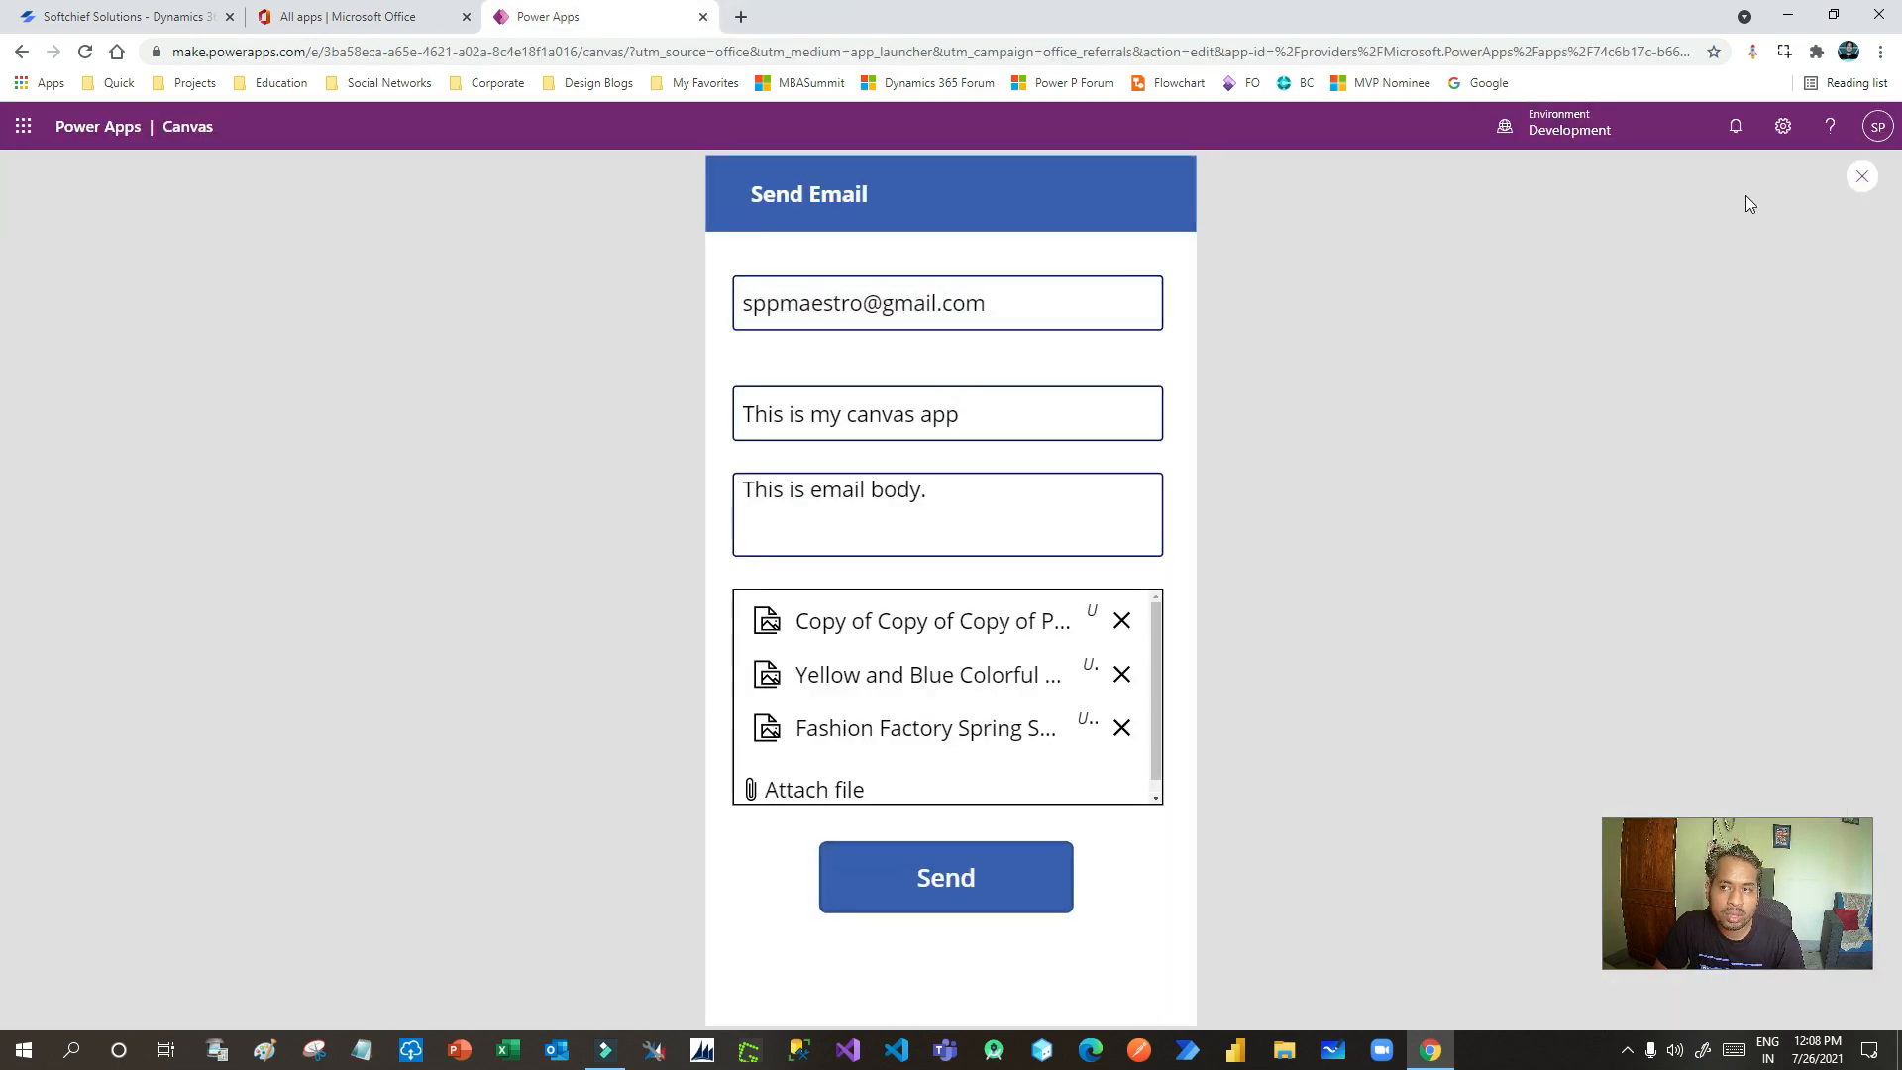
- Clear the recipient, subject and body fields and remove all three attachments
triple_click(942, 297)
key(BackSpace)
triple_click(908, 424)
key(BackSpace)
triple_click(896, 495)
key(BackSpace)
click(1126, 639)
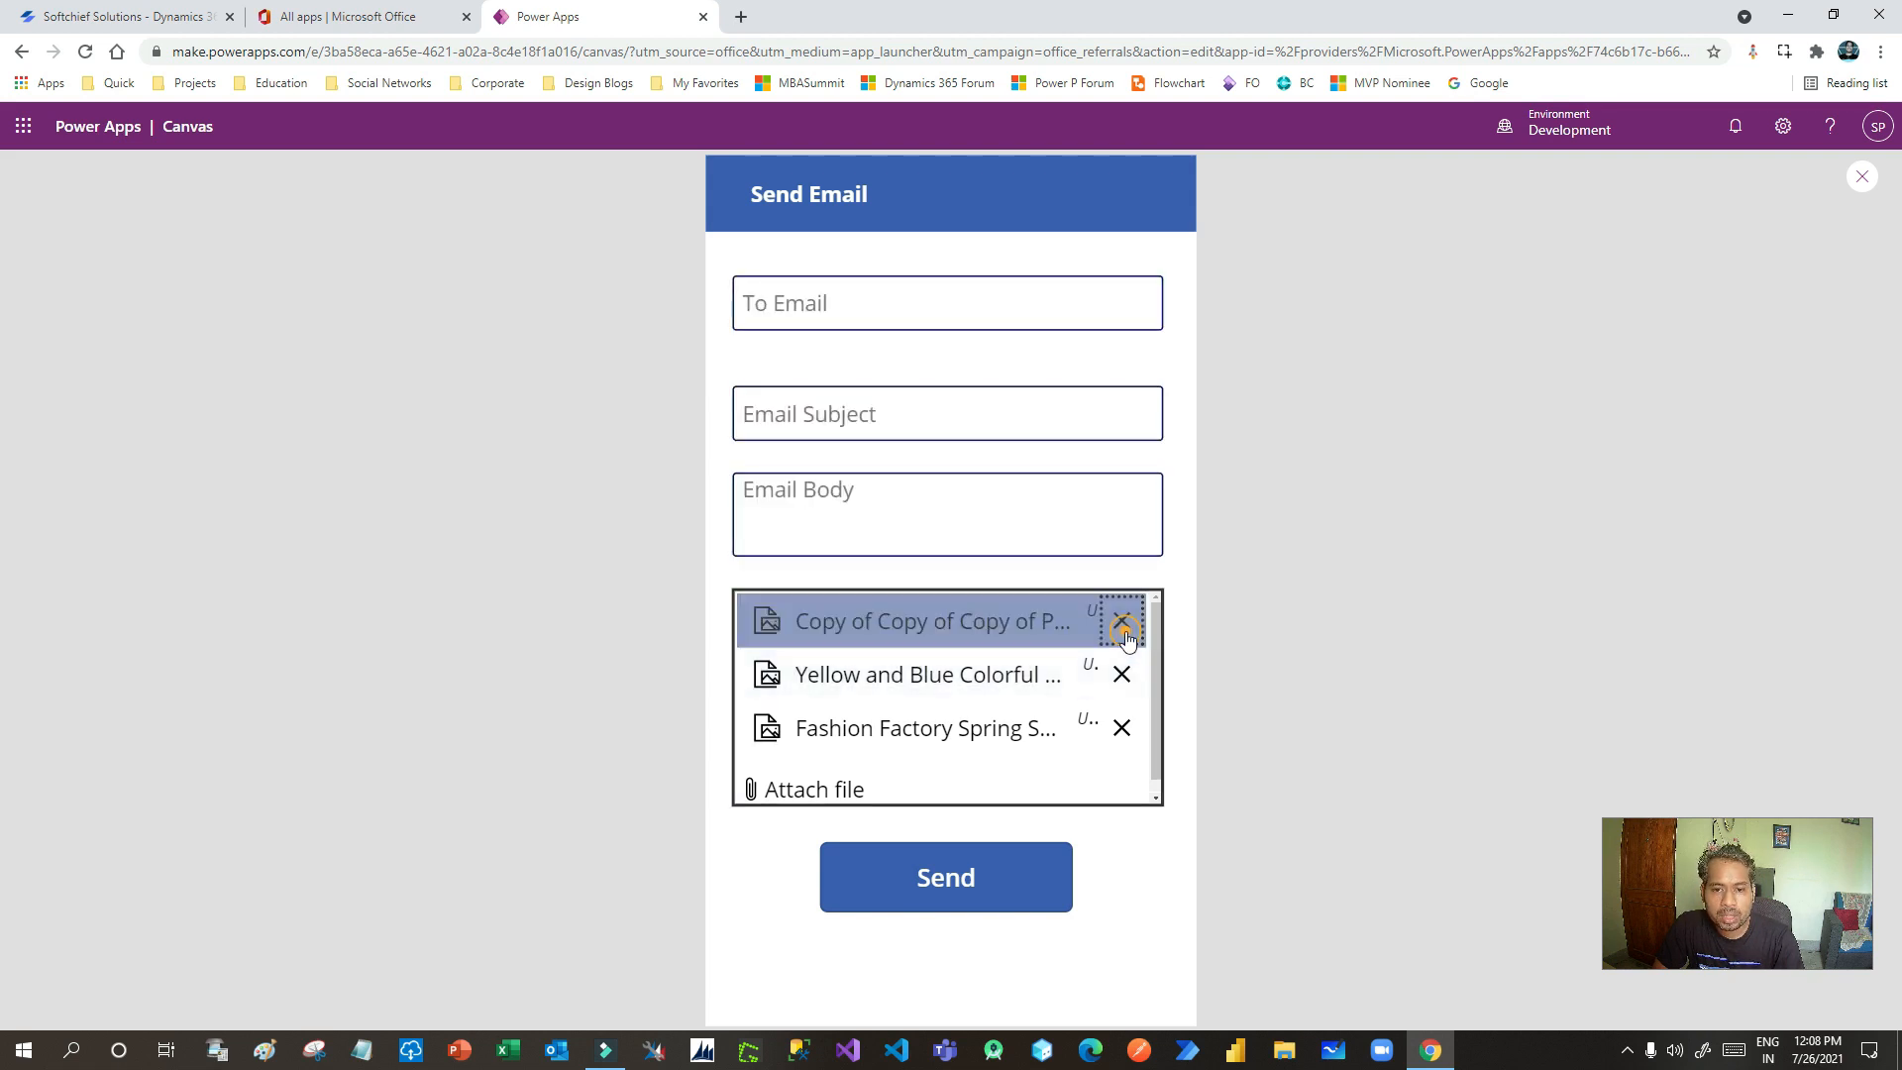
click(1123, 625)
click(1123, 626)
- Close the preview, dismiss the Did you know tip and select the SendEmail screen
click(1863, 176)
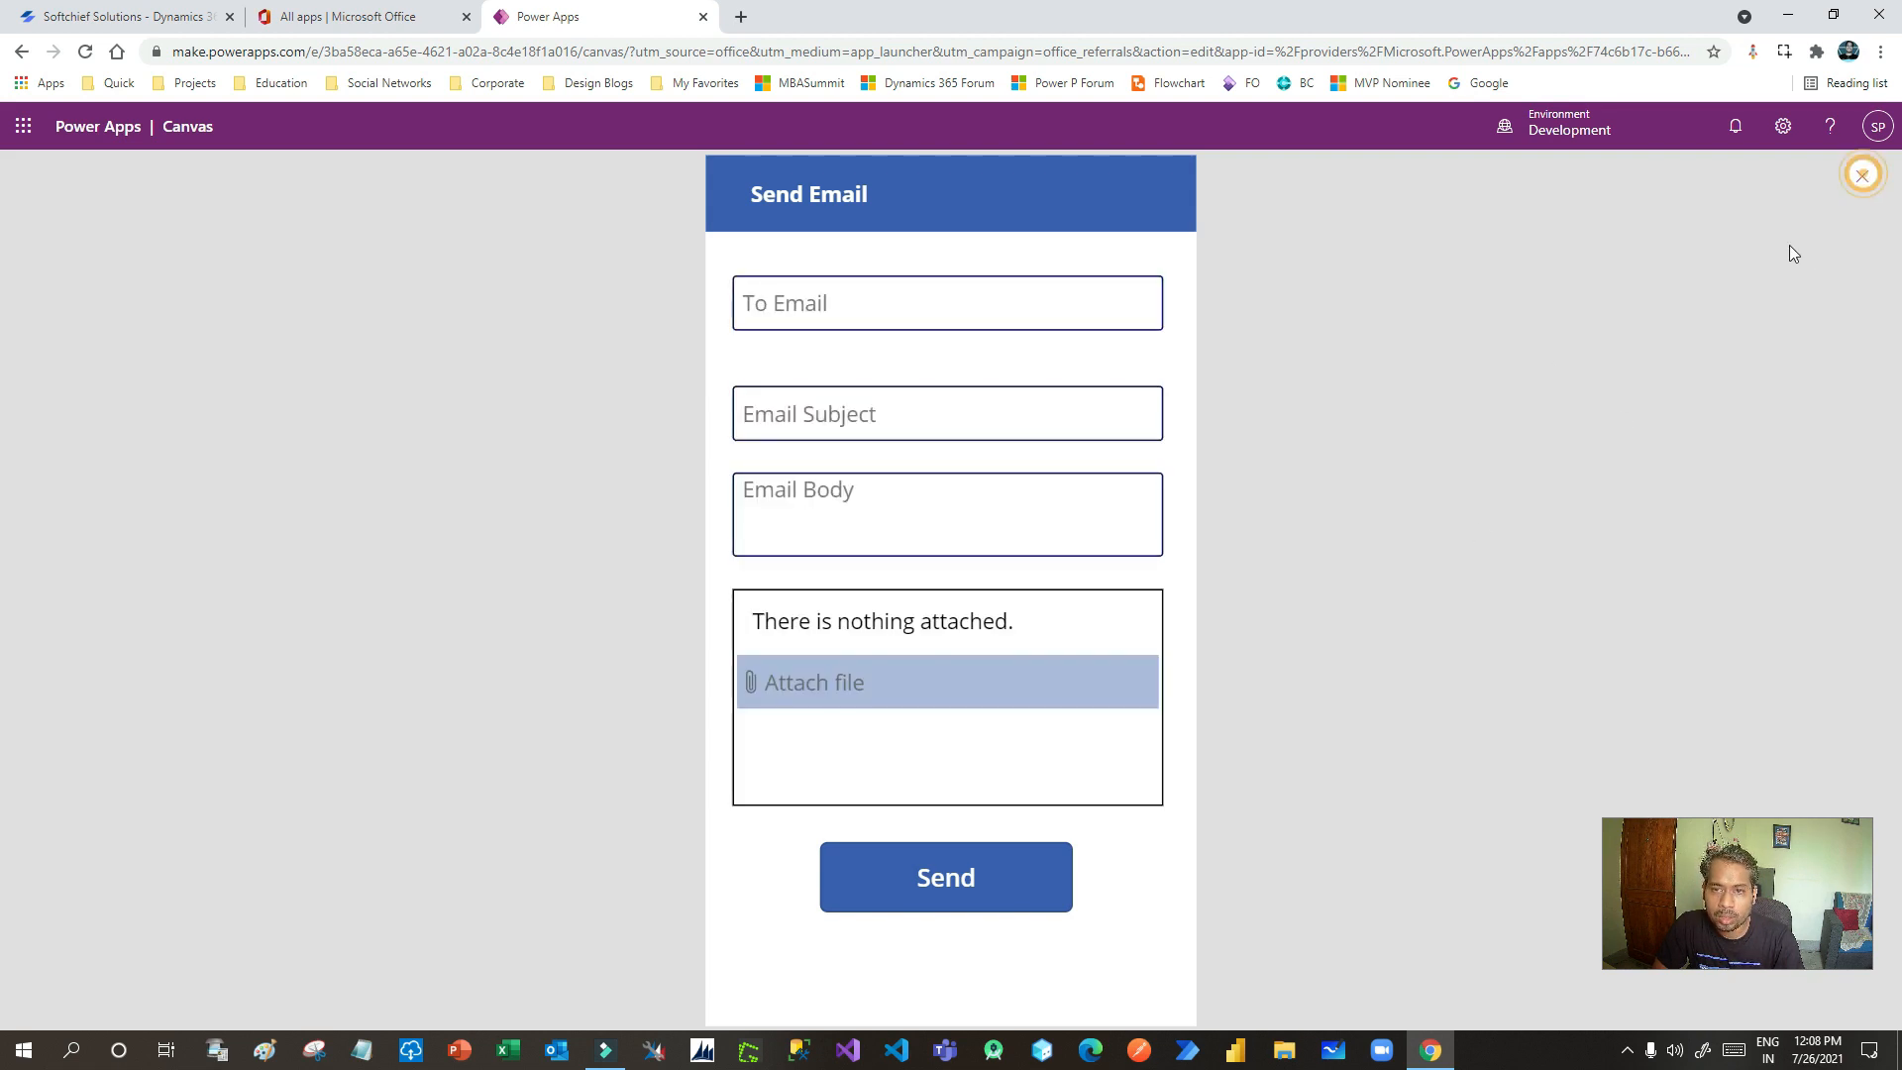
click(1111, 657)
click(1052, 858)
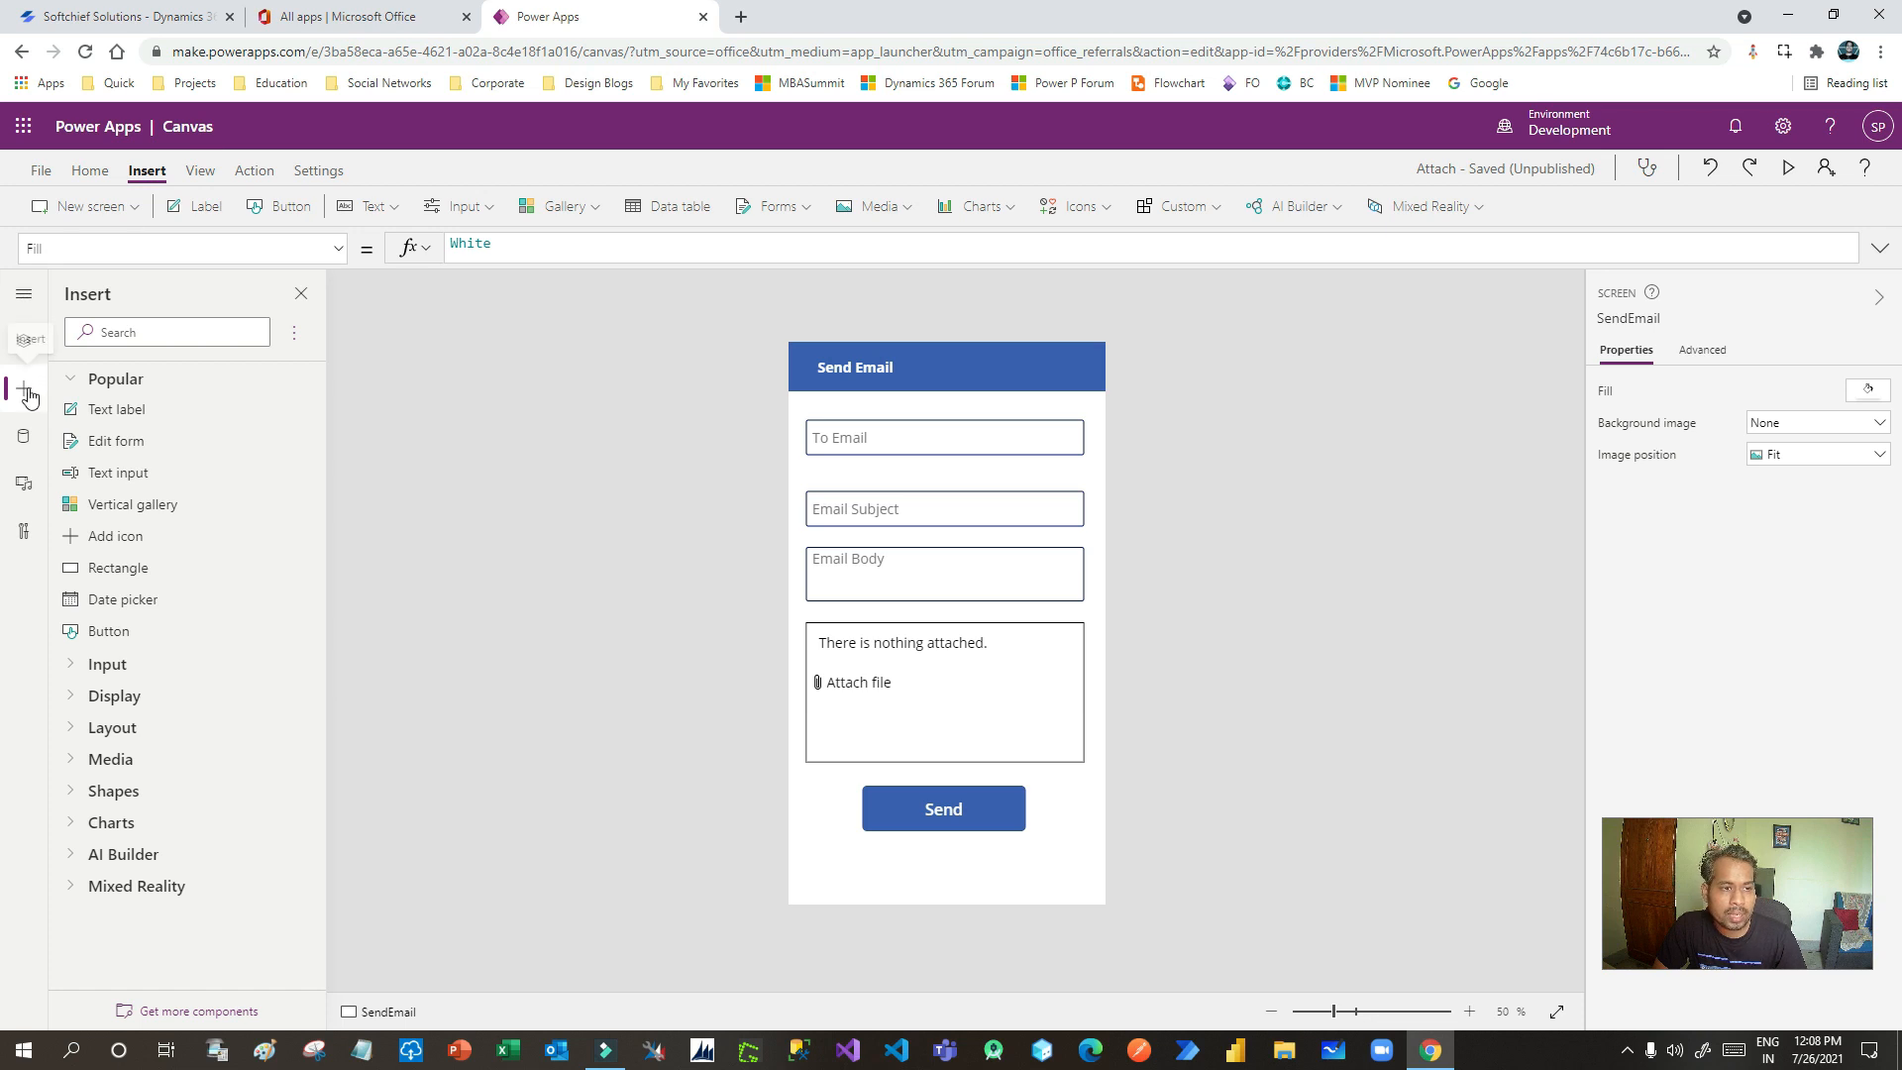
click(114, 210)
- Add a blank Screen1 and confirm it in Tree view next to the collapsed SendEmail screen
click(91, 292)
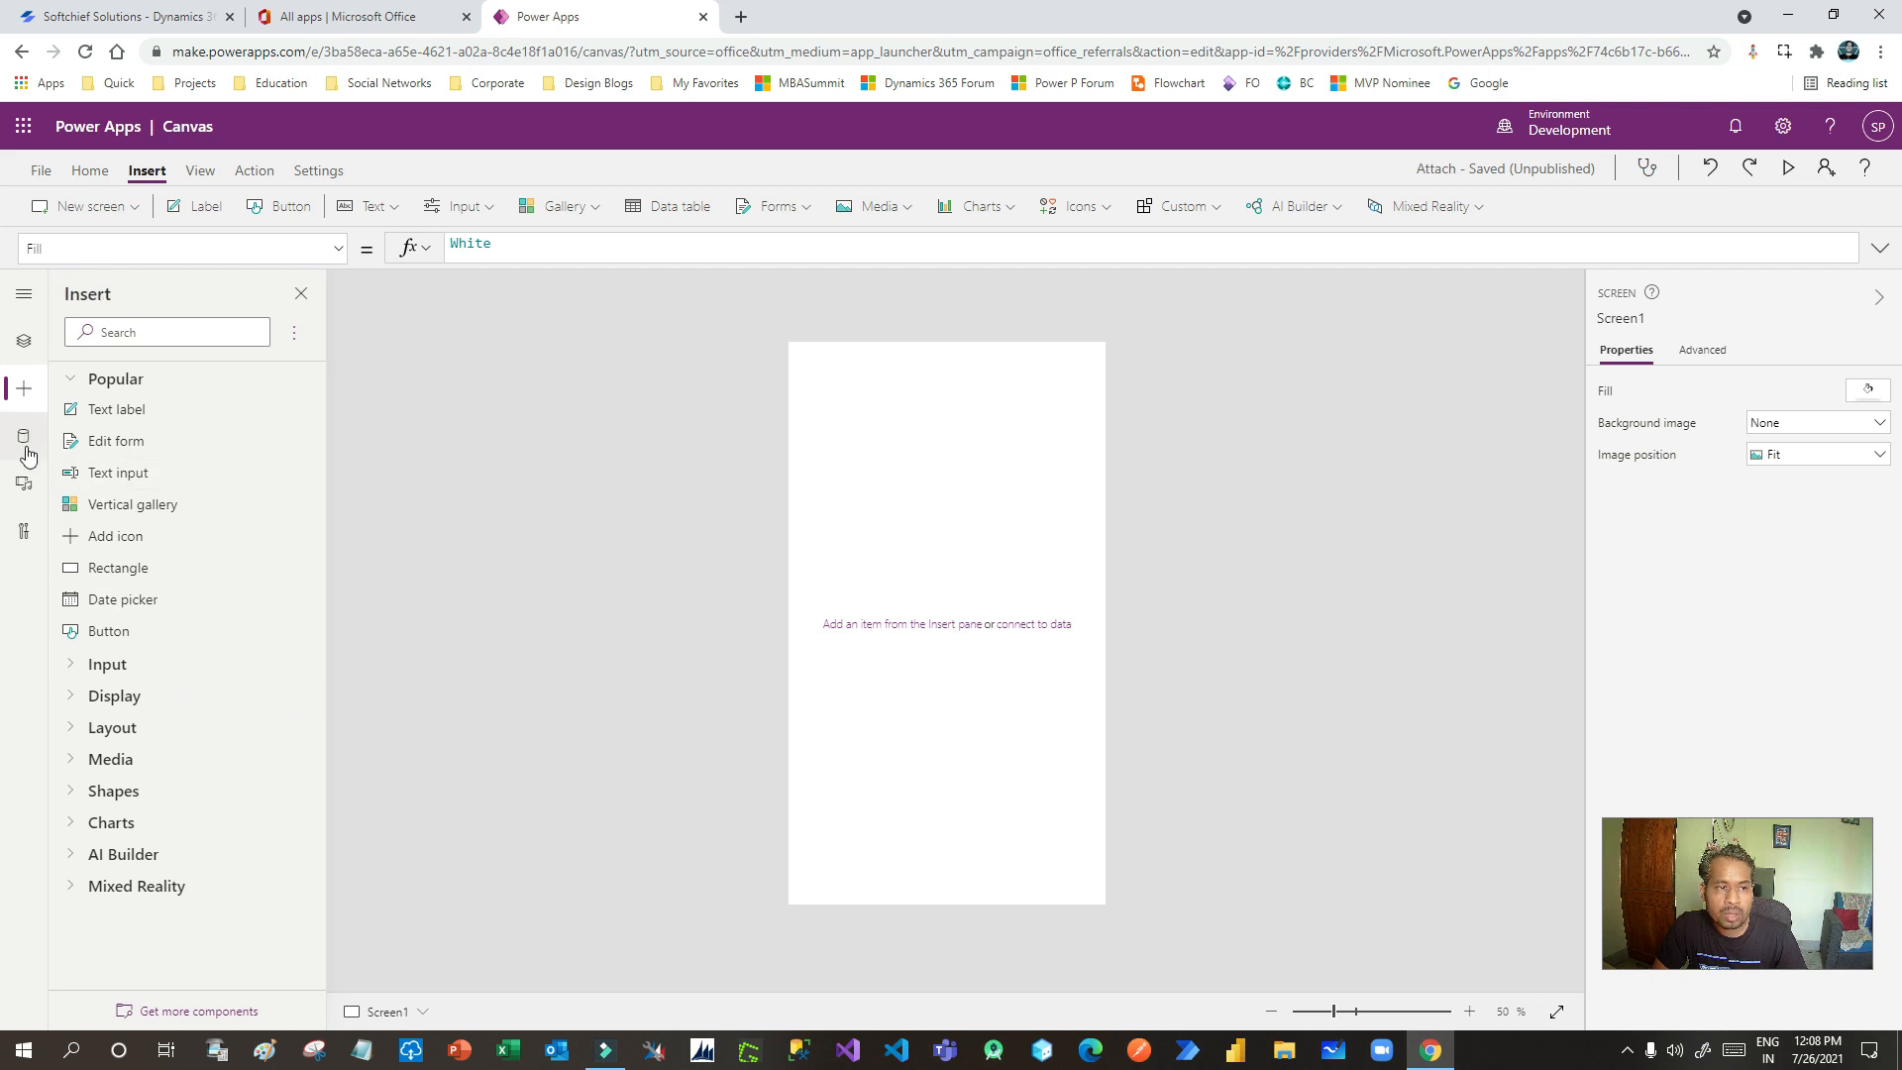
click(24, 341)
click(60, 434)
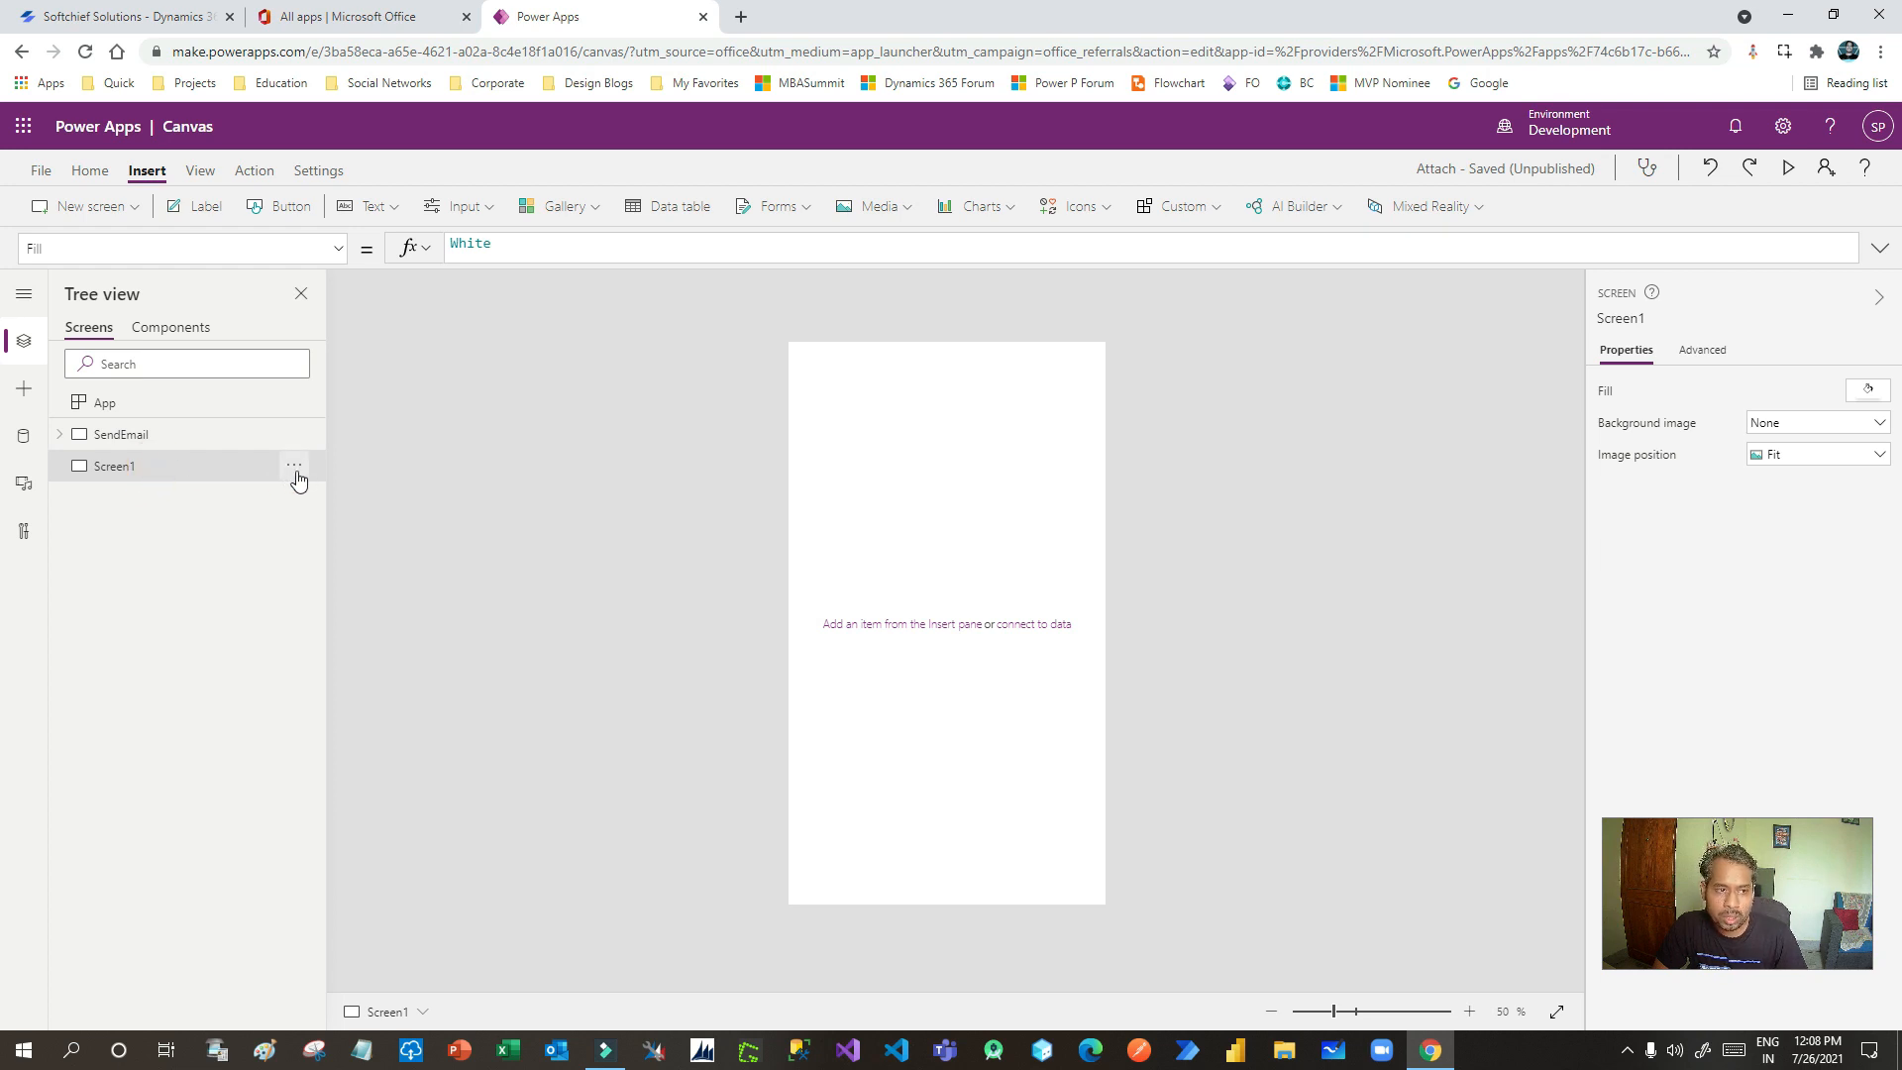
click(23, 389)
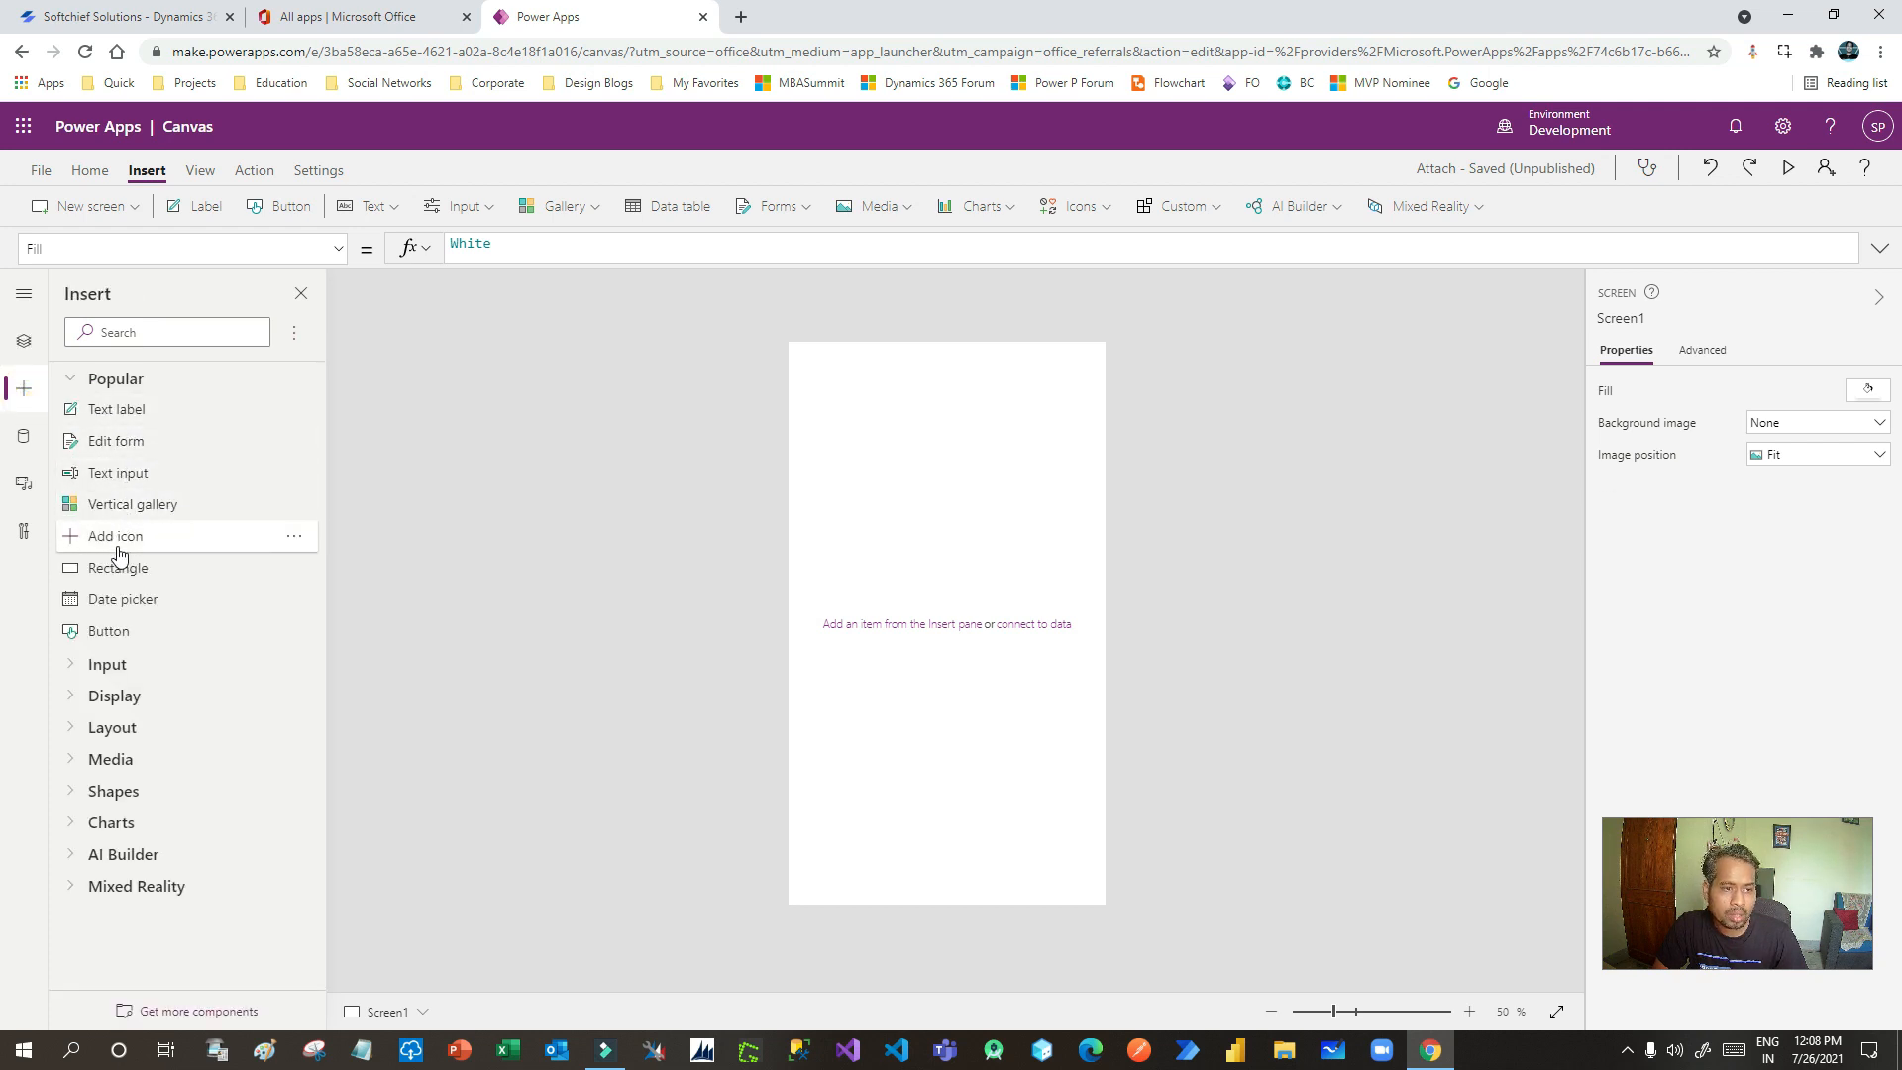
- Place a blue rectangle along the top of Screen1 with a 'Send eMail' text label on it
drag(118, 568, 1094, 426)
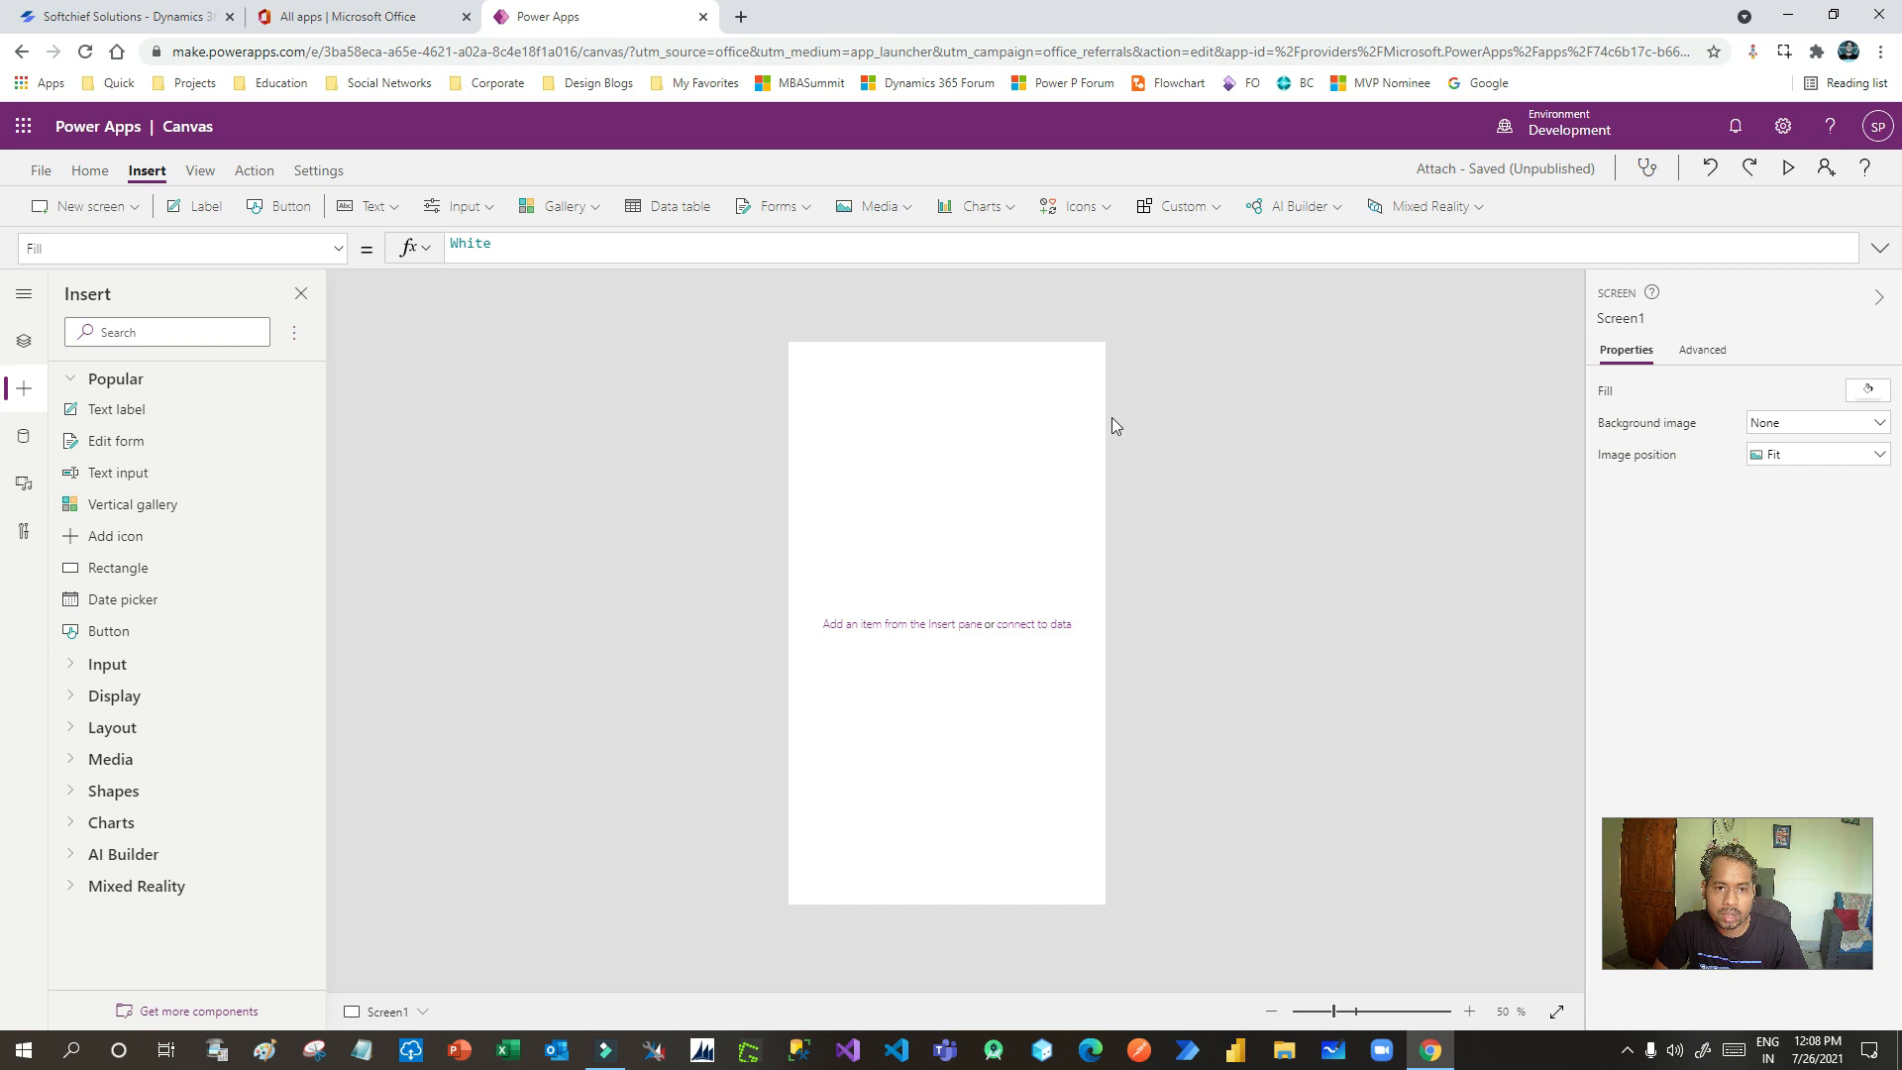
drag(909, 394, 1107, 365)
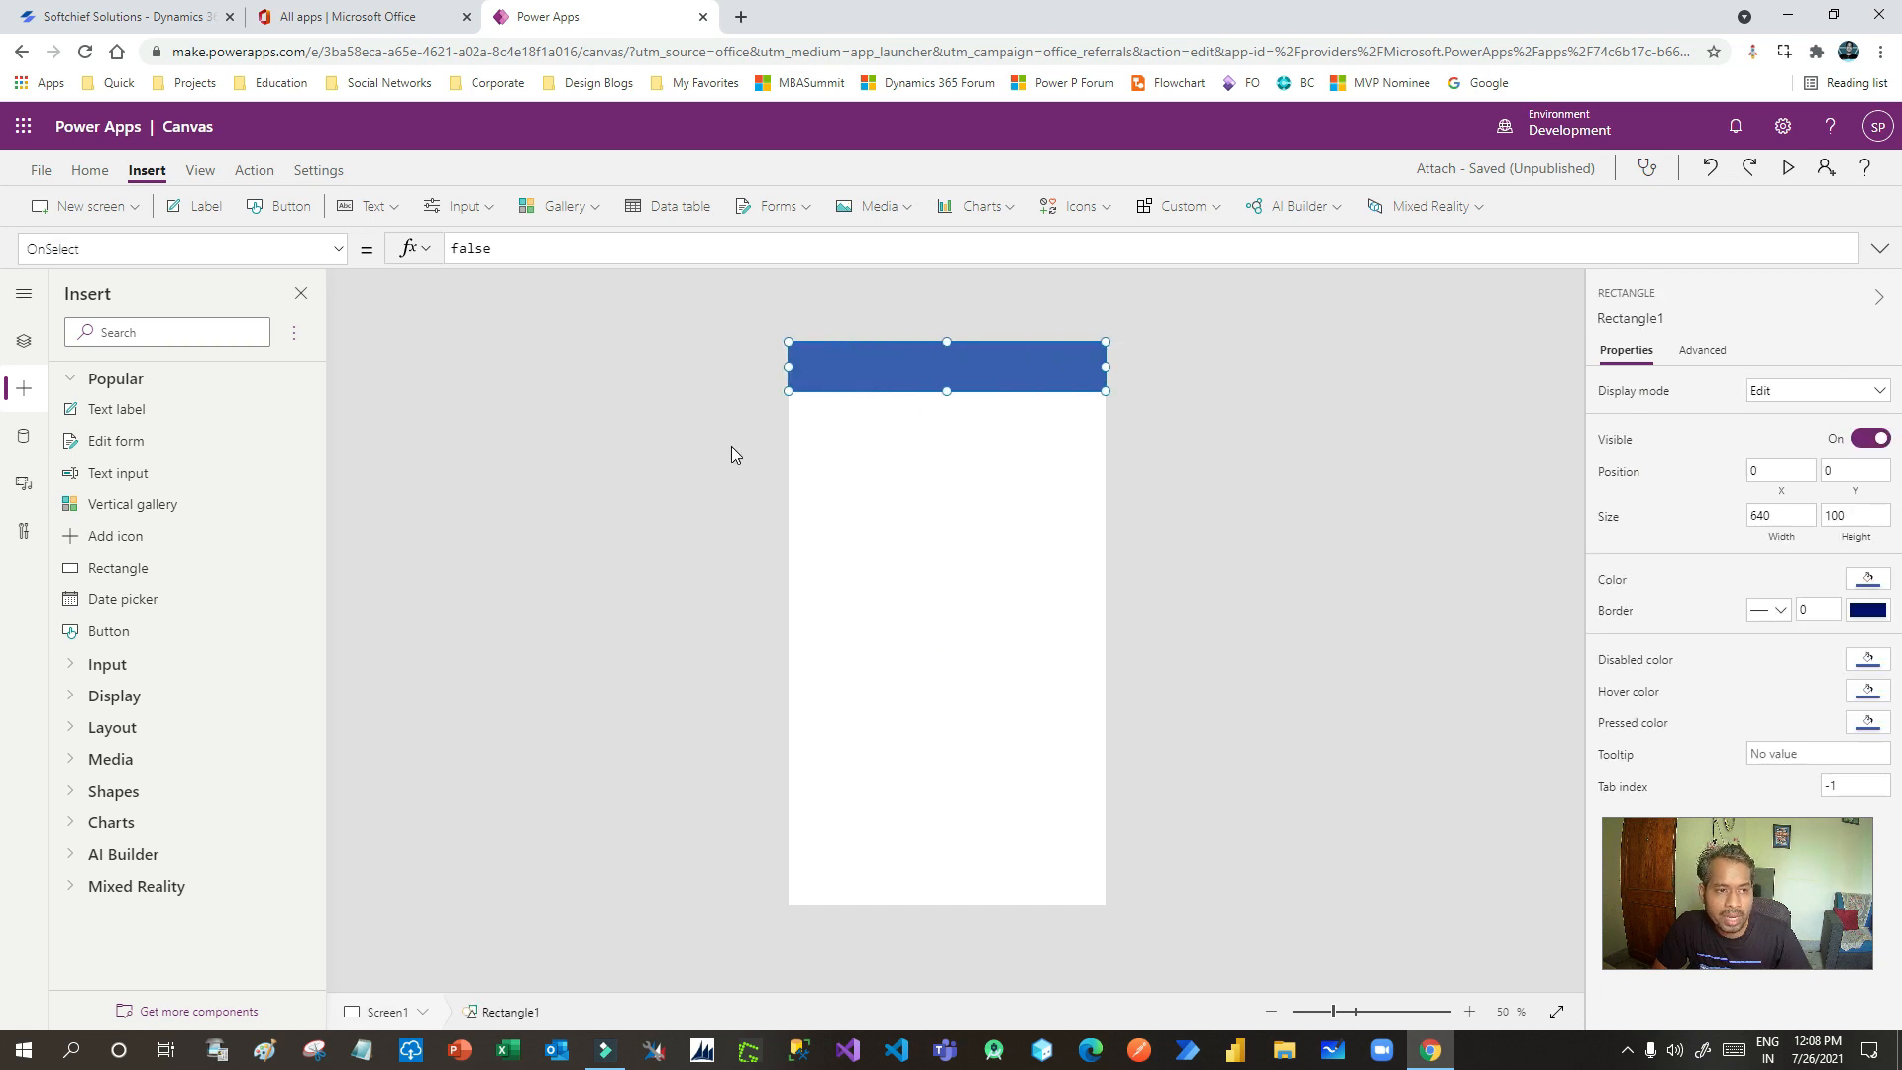
drag(96, 414, 864, 376)
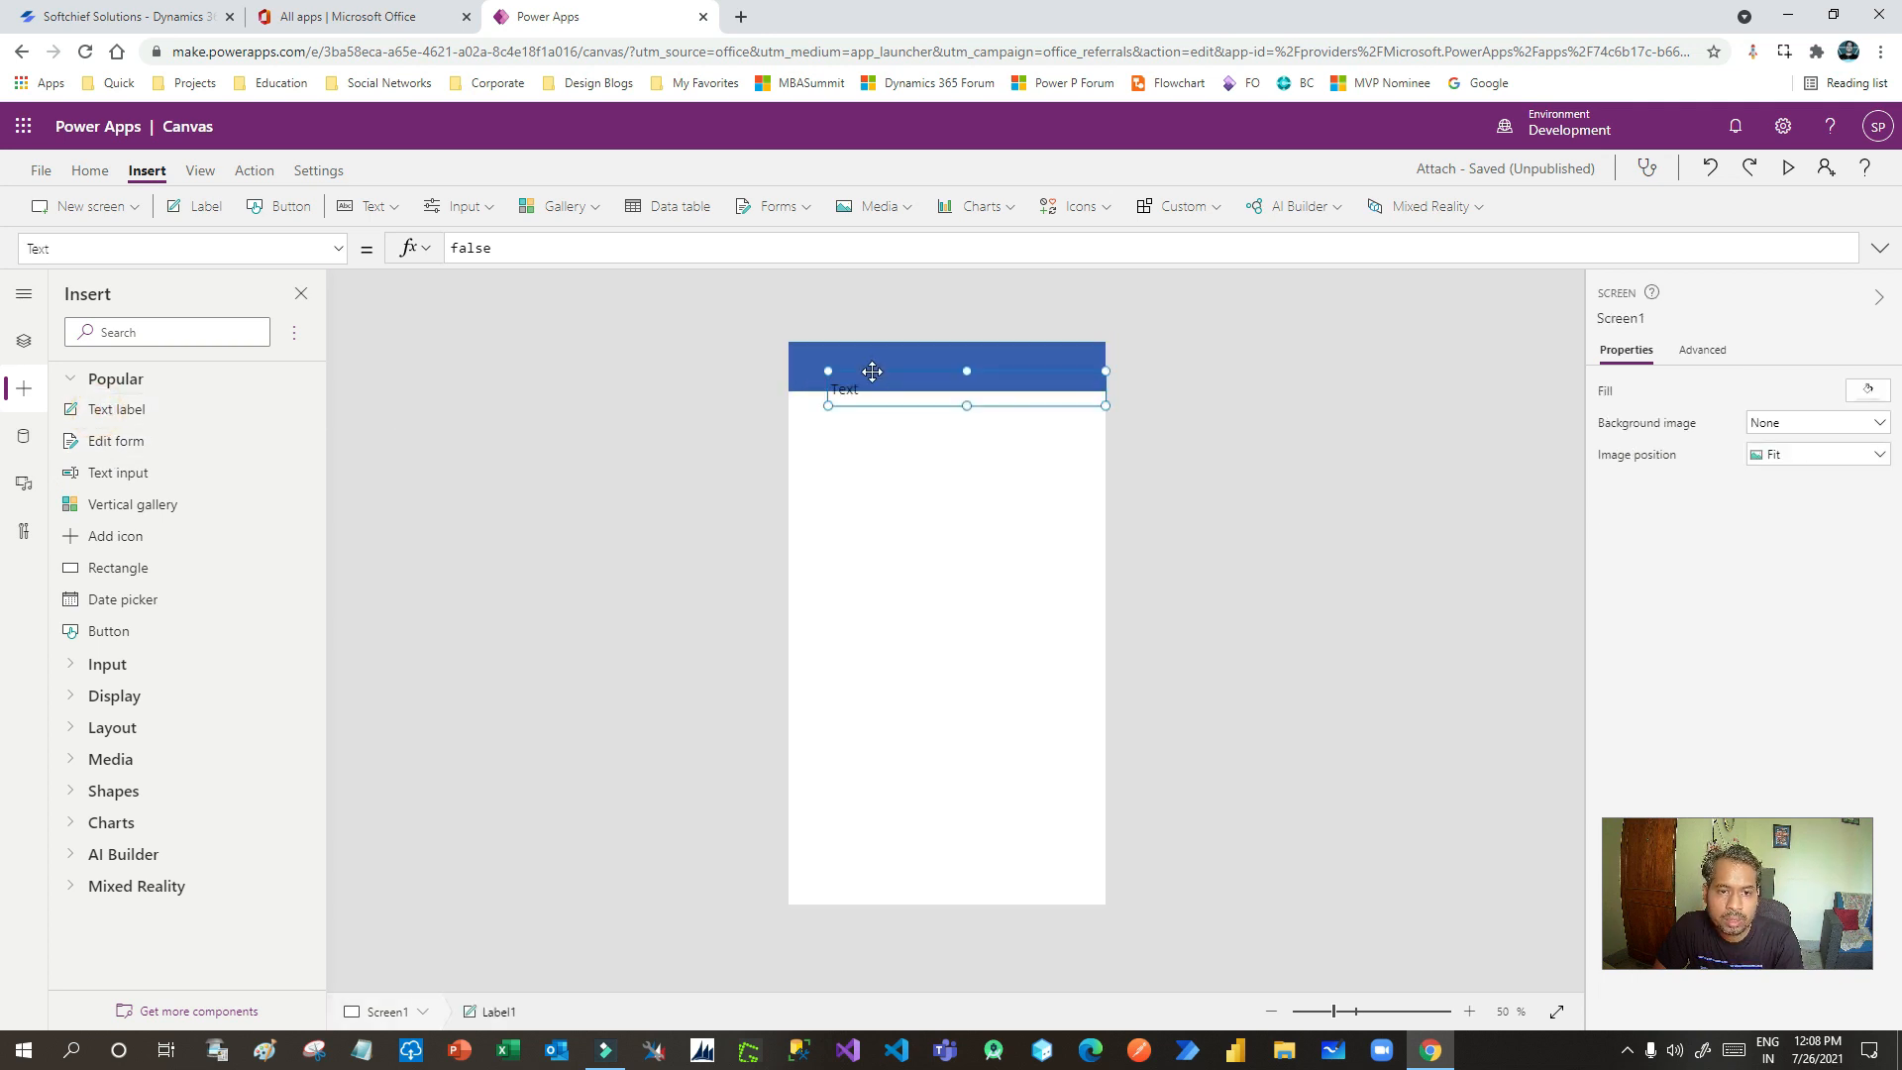
click(1792, 388)
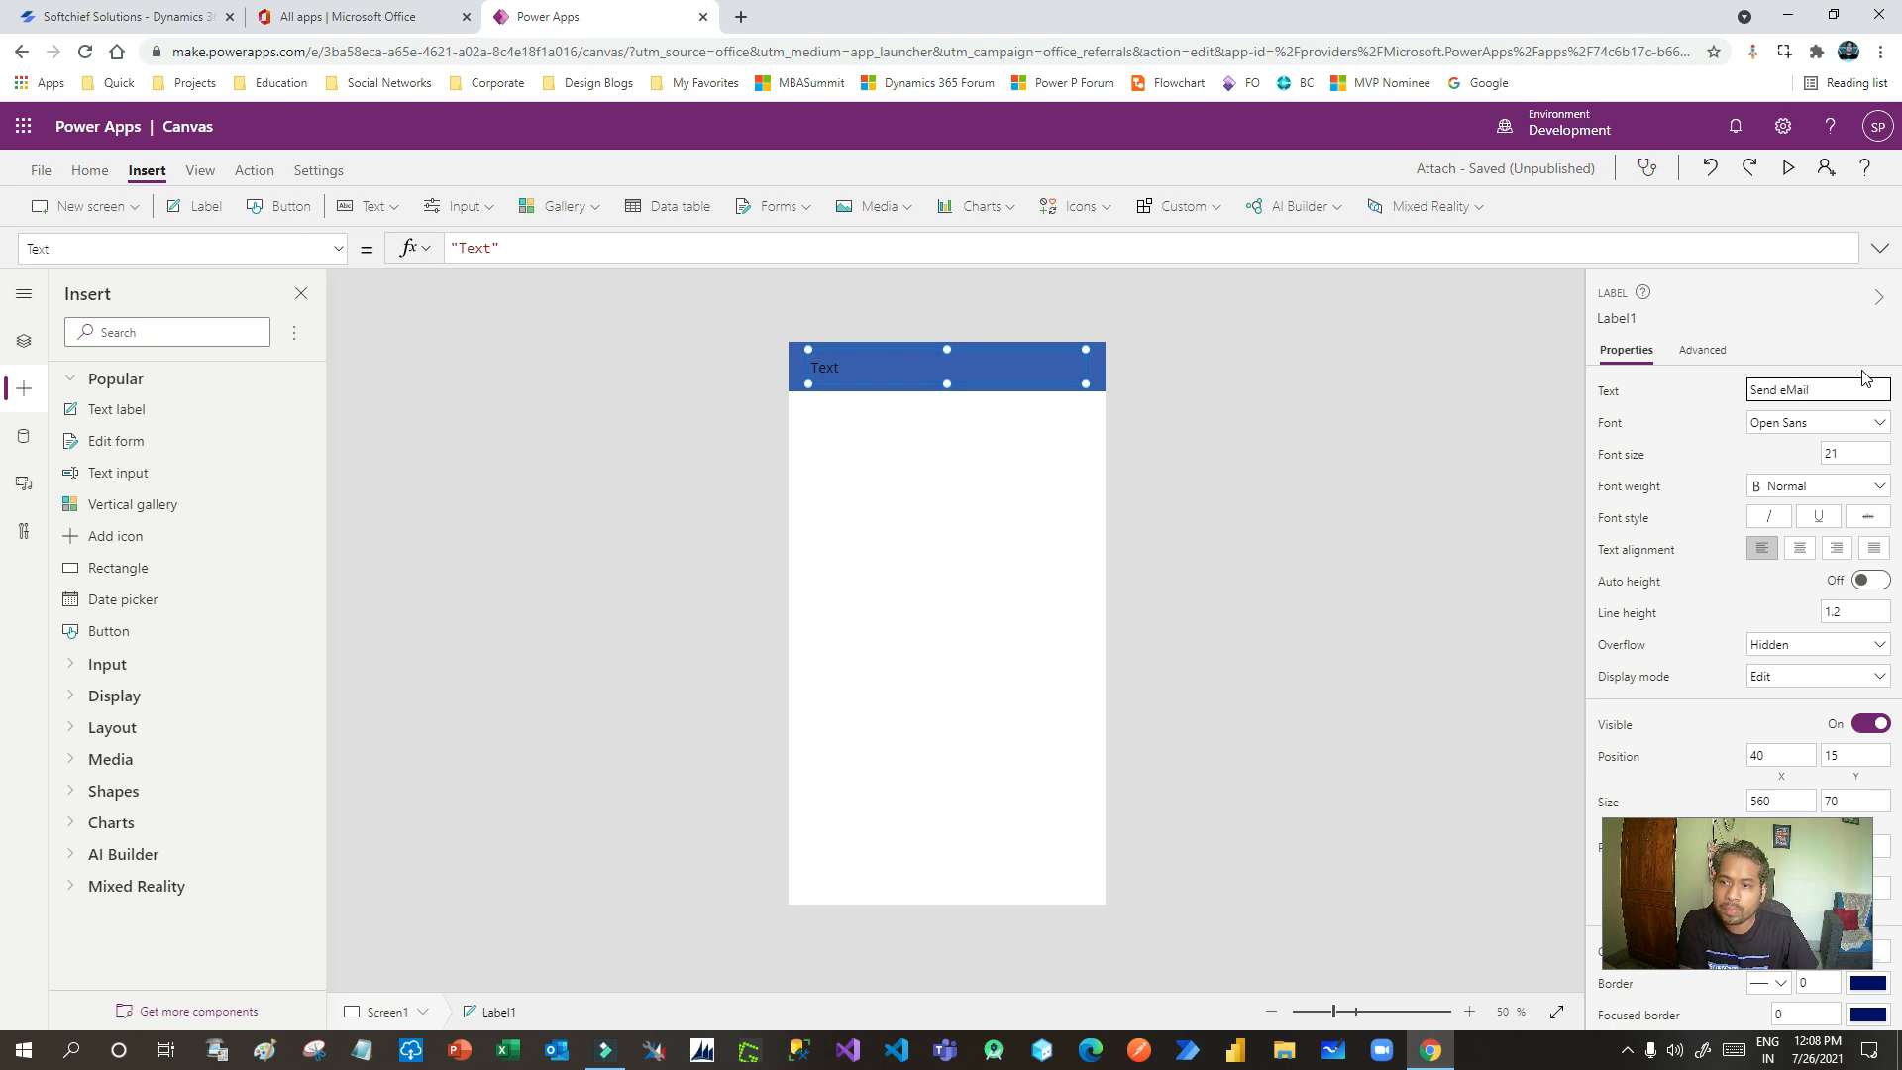
- Make the 'Send eMail' title text white and bold
click(91, 171)
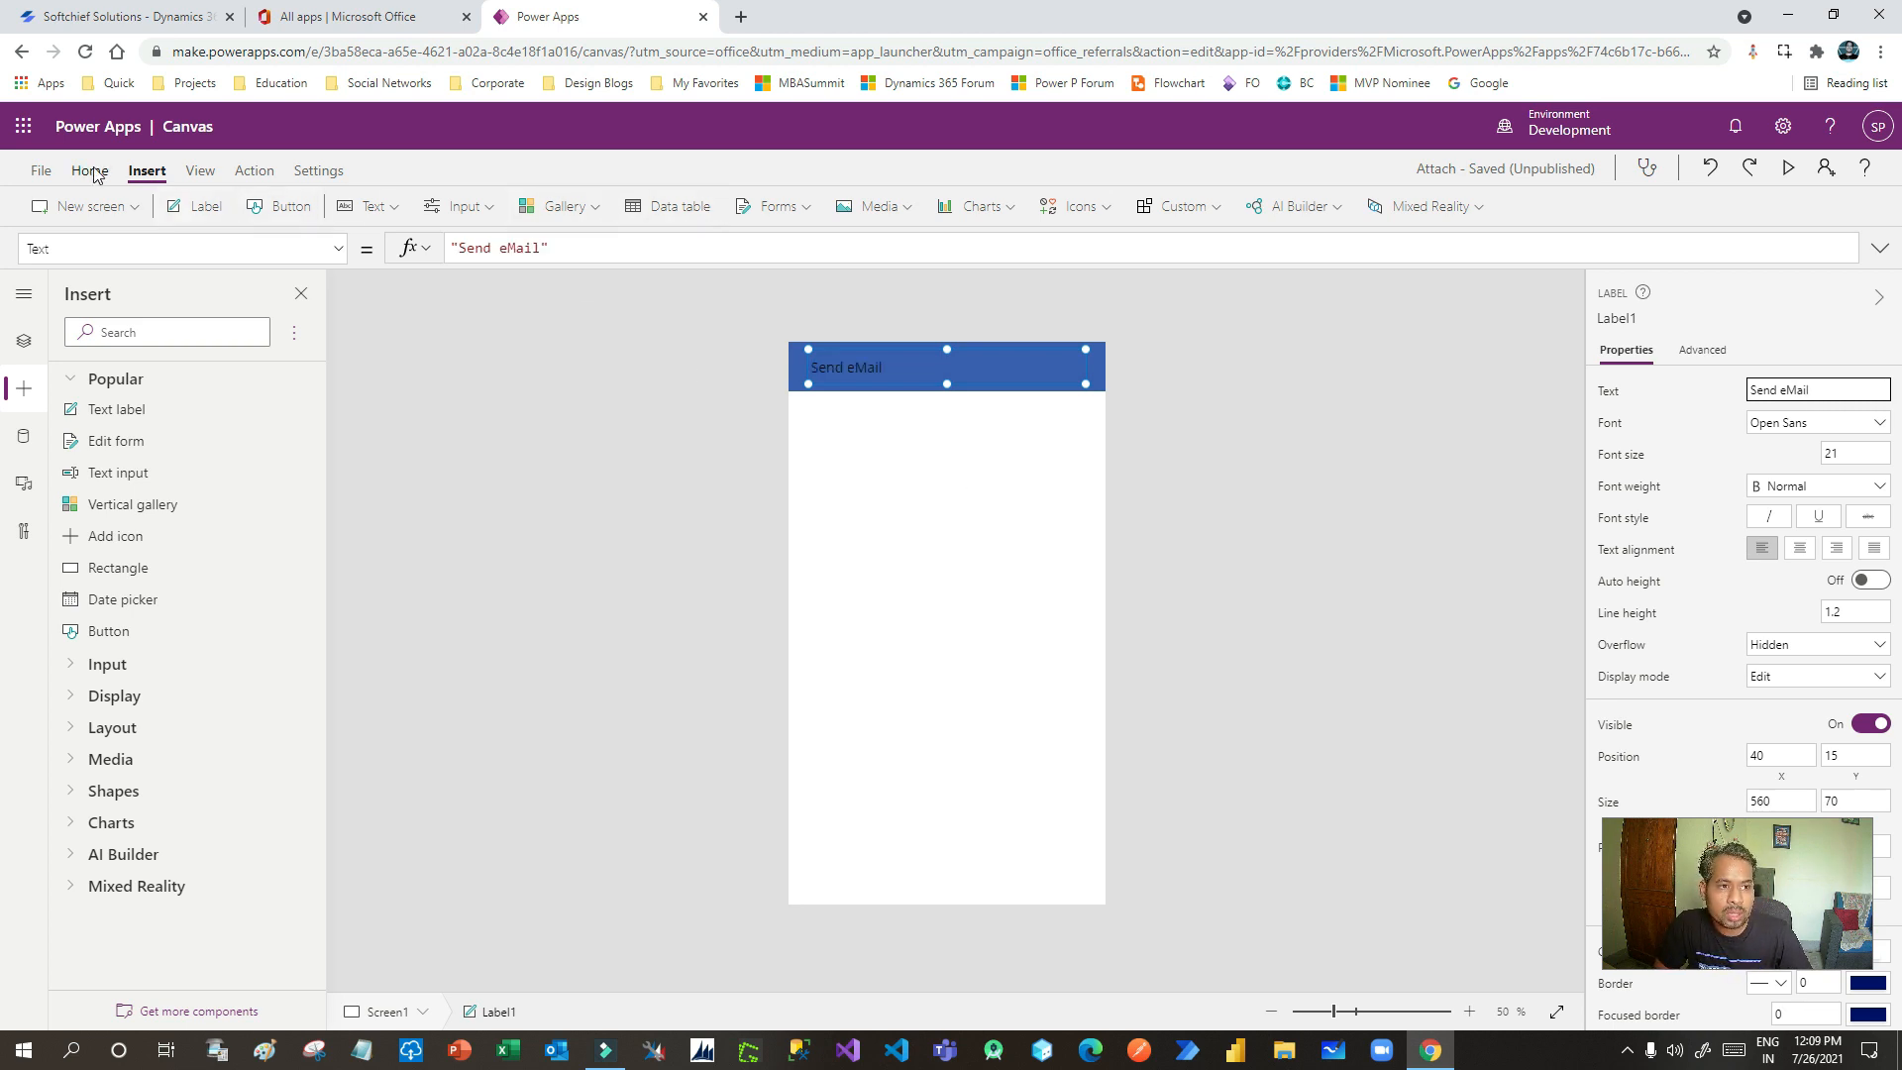
click(684, 206)
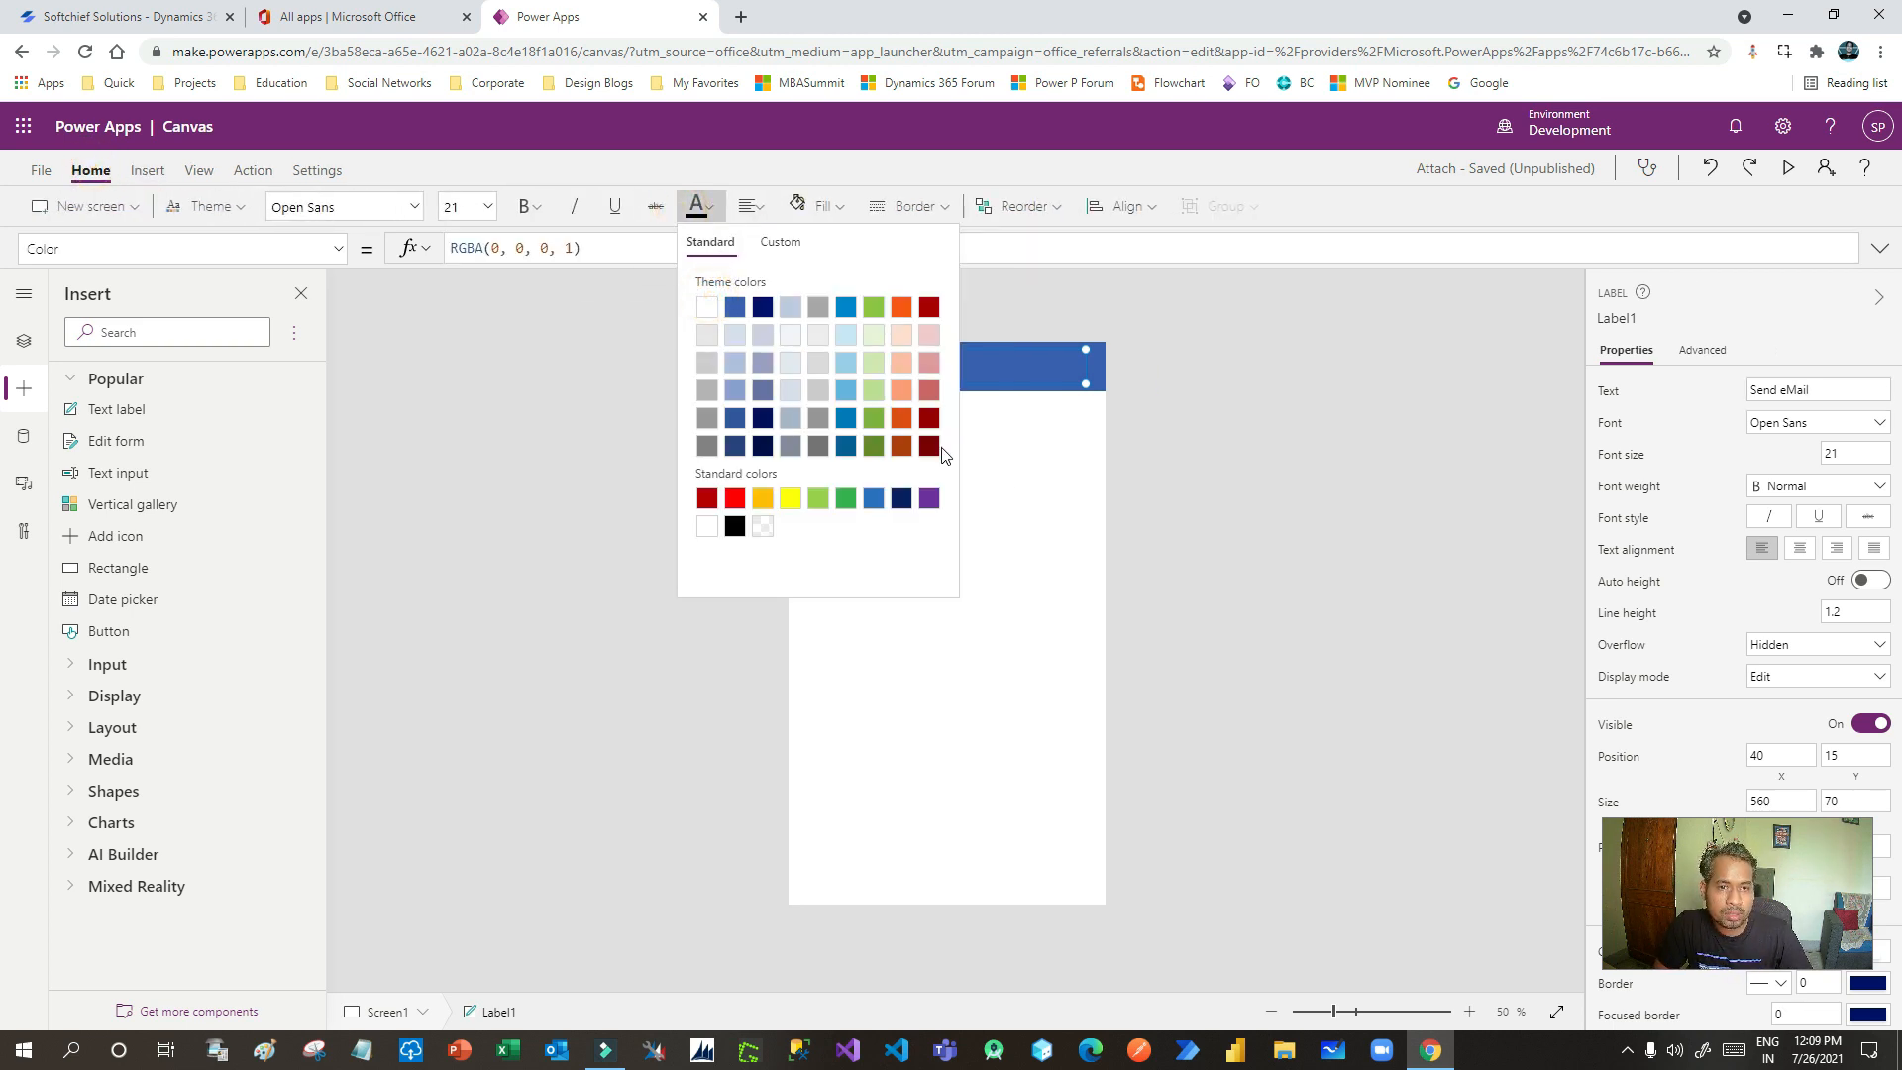
click(711, 308)
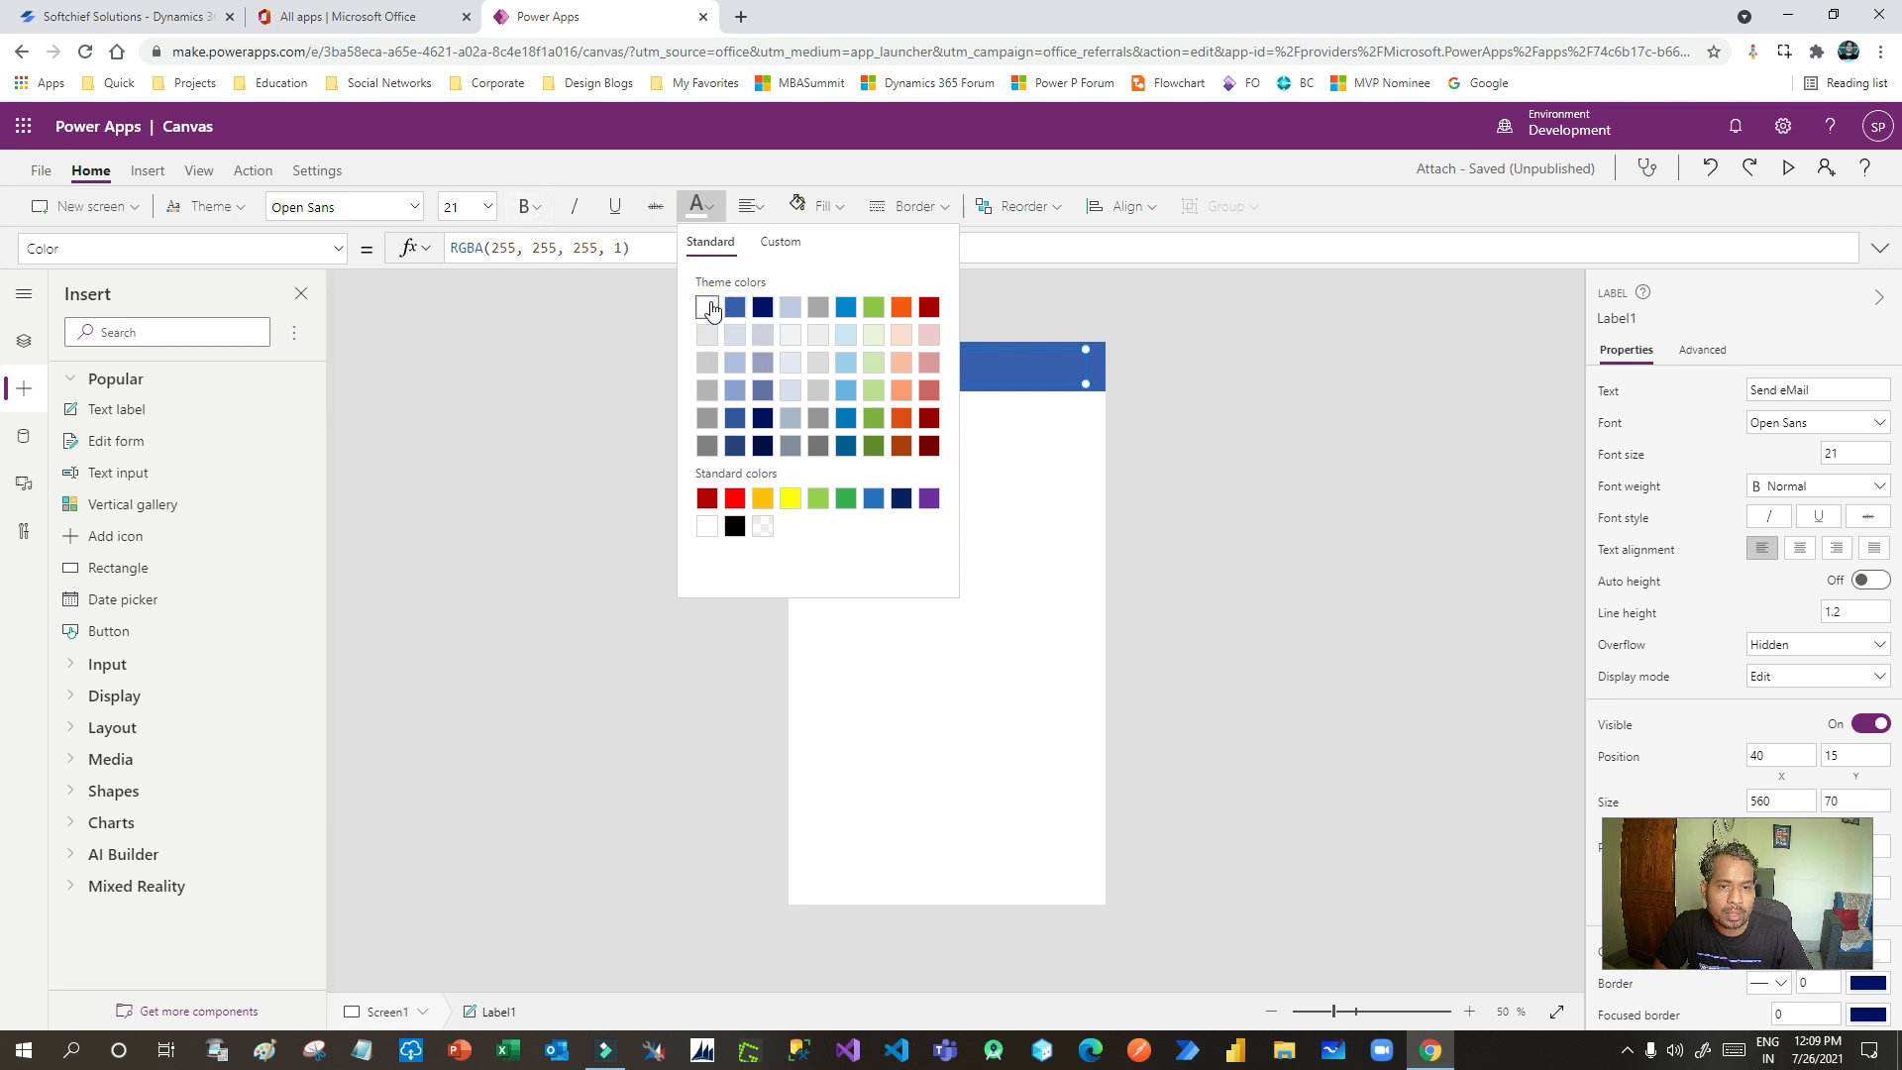
click(530, 206)
click(552, 242)
click(929, 488)
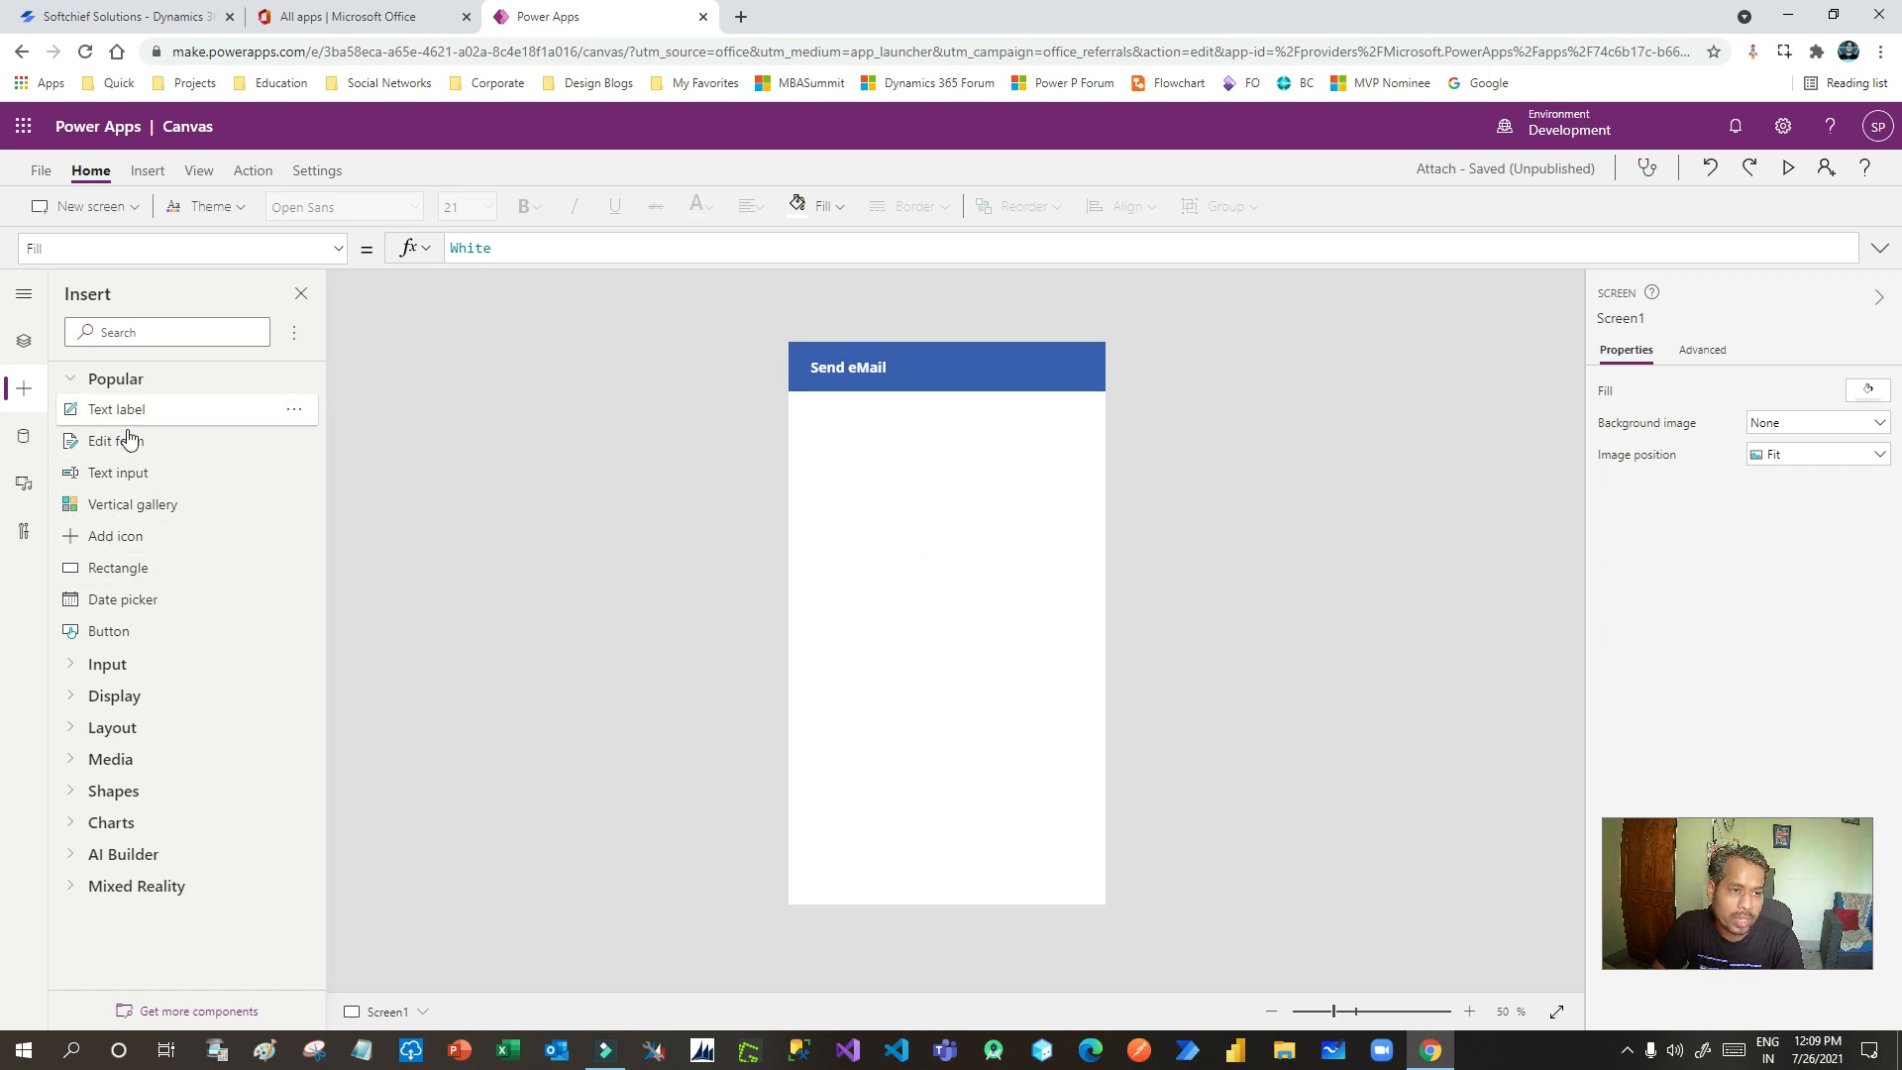
- Add a text input below the header and paste two copies stacked beneath it
drag(99, 473, 886, 439)
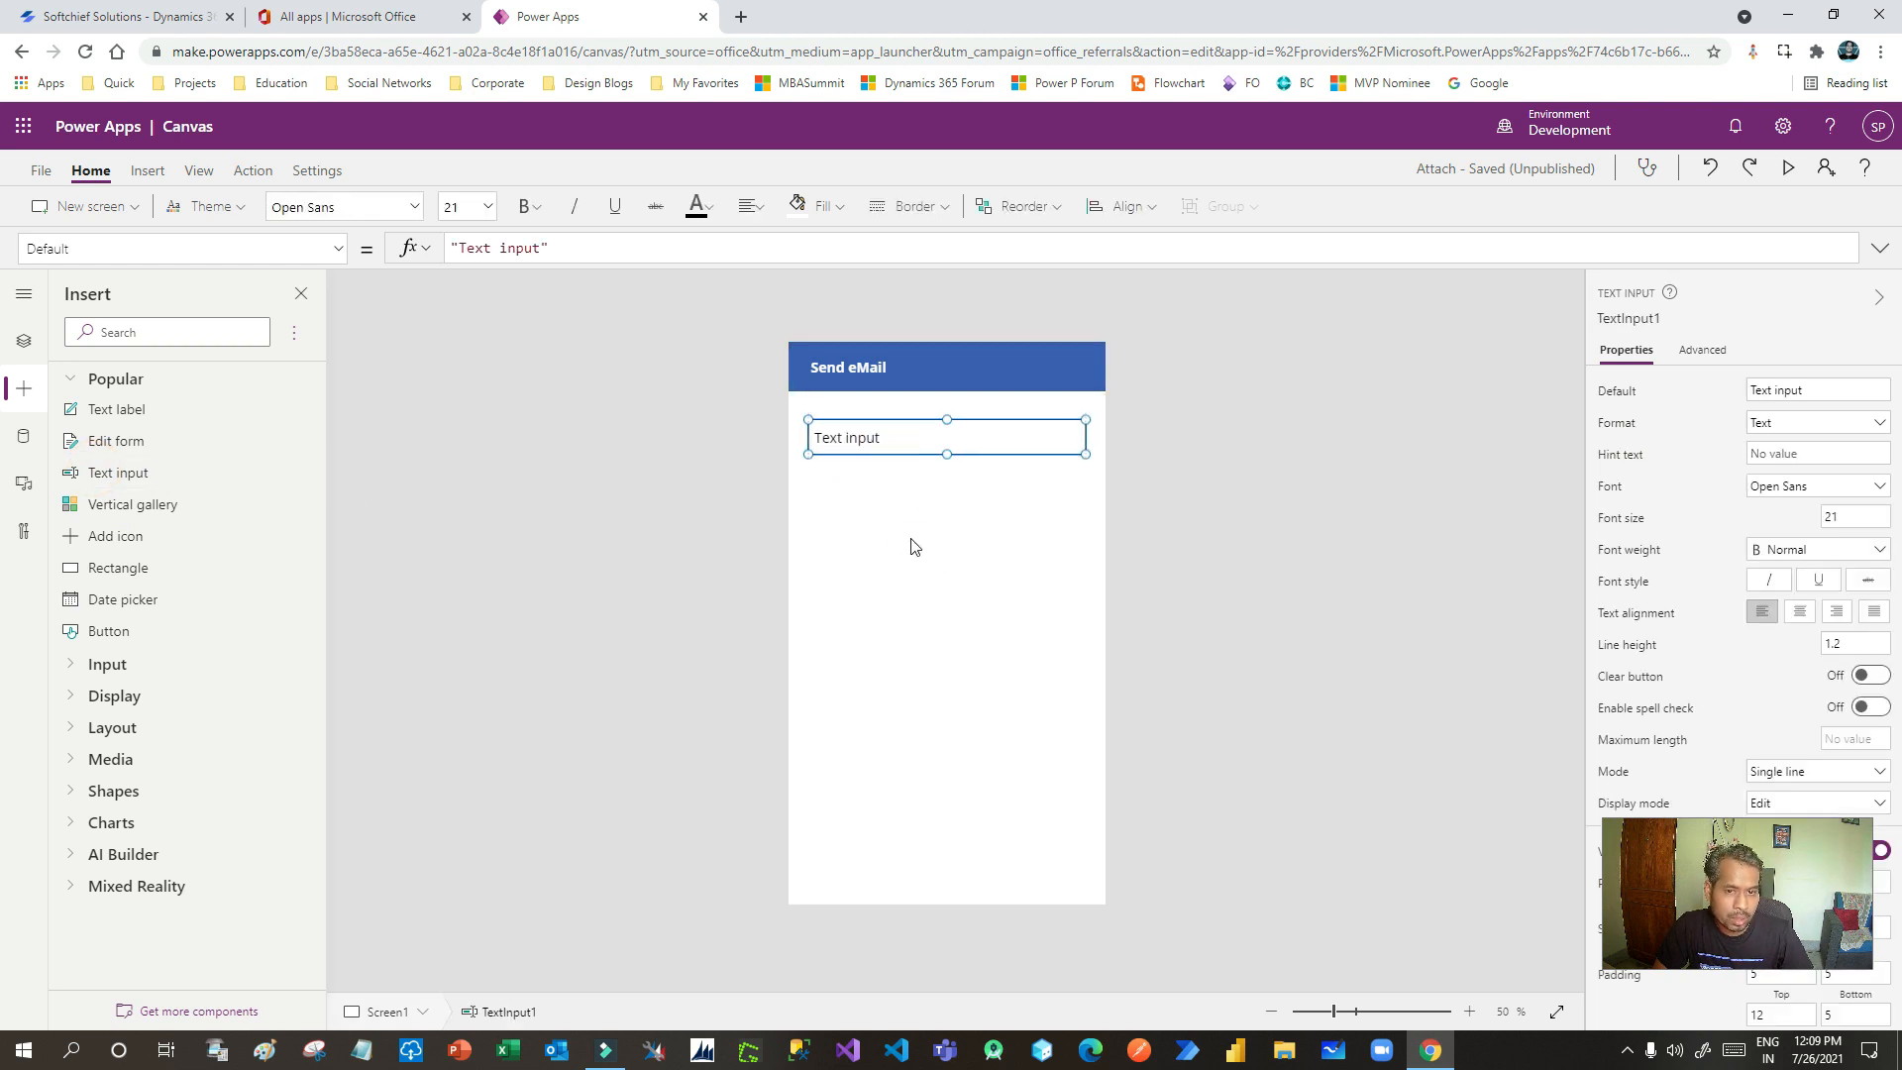
click(914, 547)
click(896, 441)
key(ctrl+c)
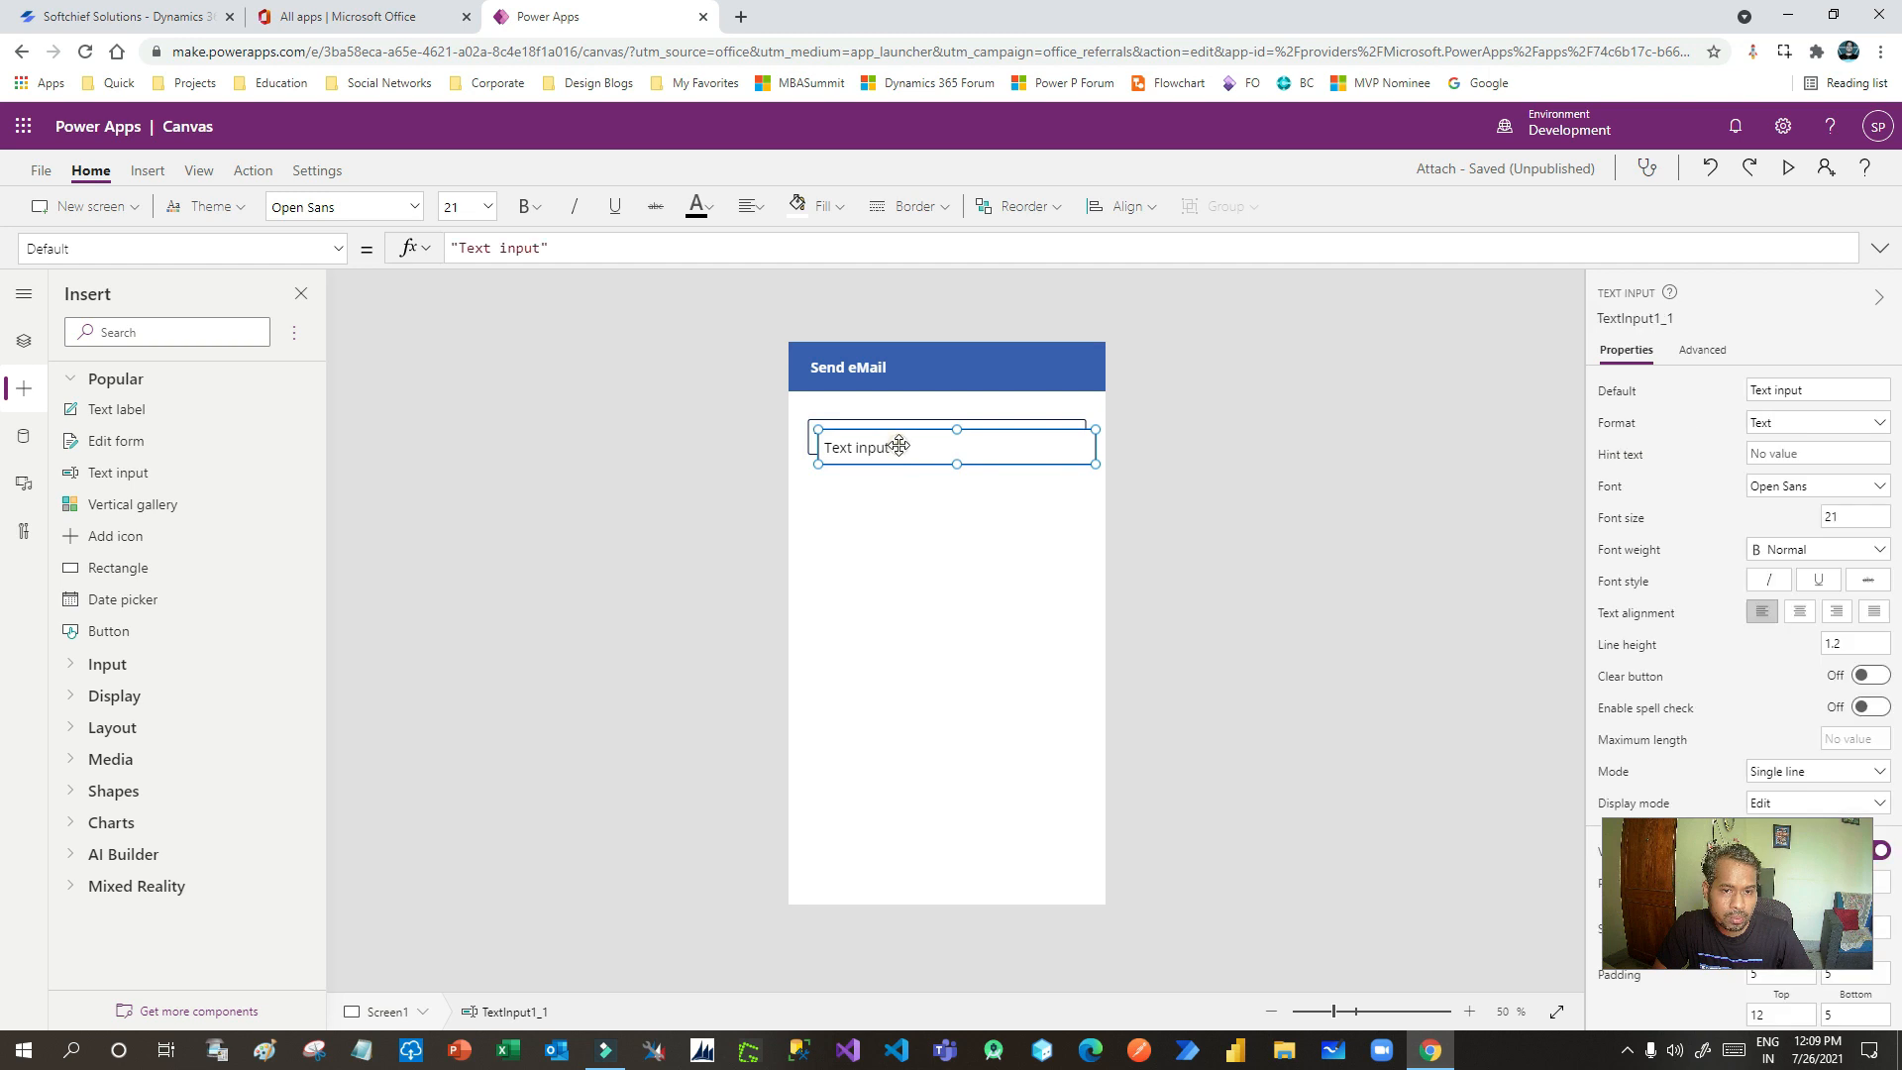
key(ctrl+v)
drag(949, 503, 889, 495)
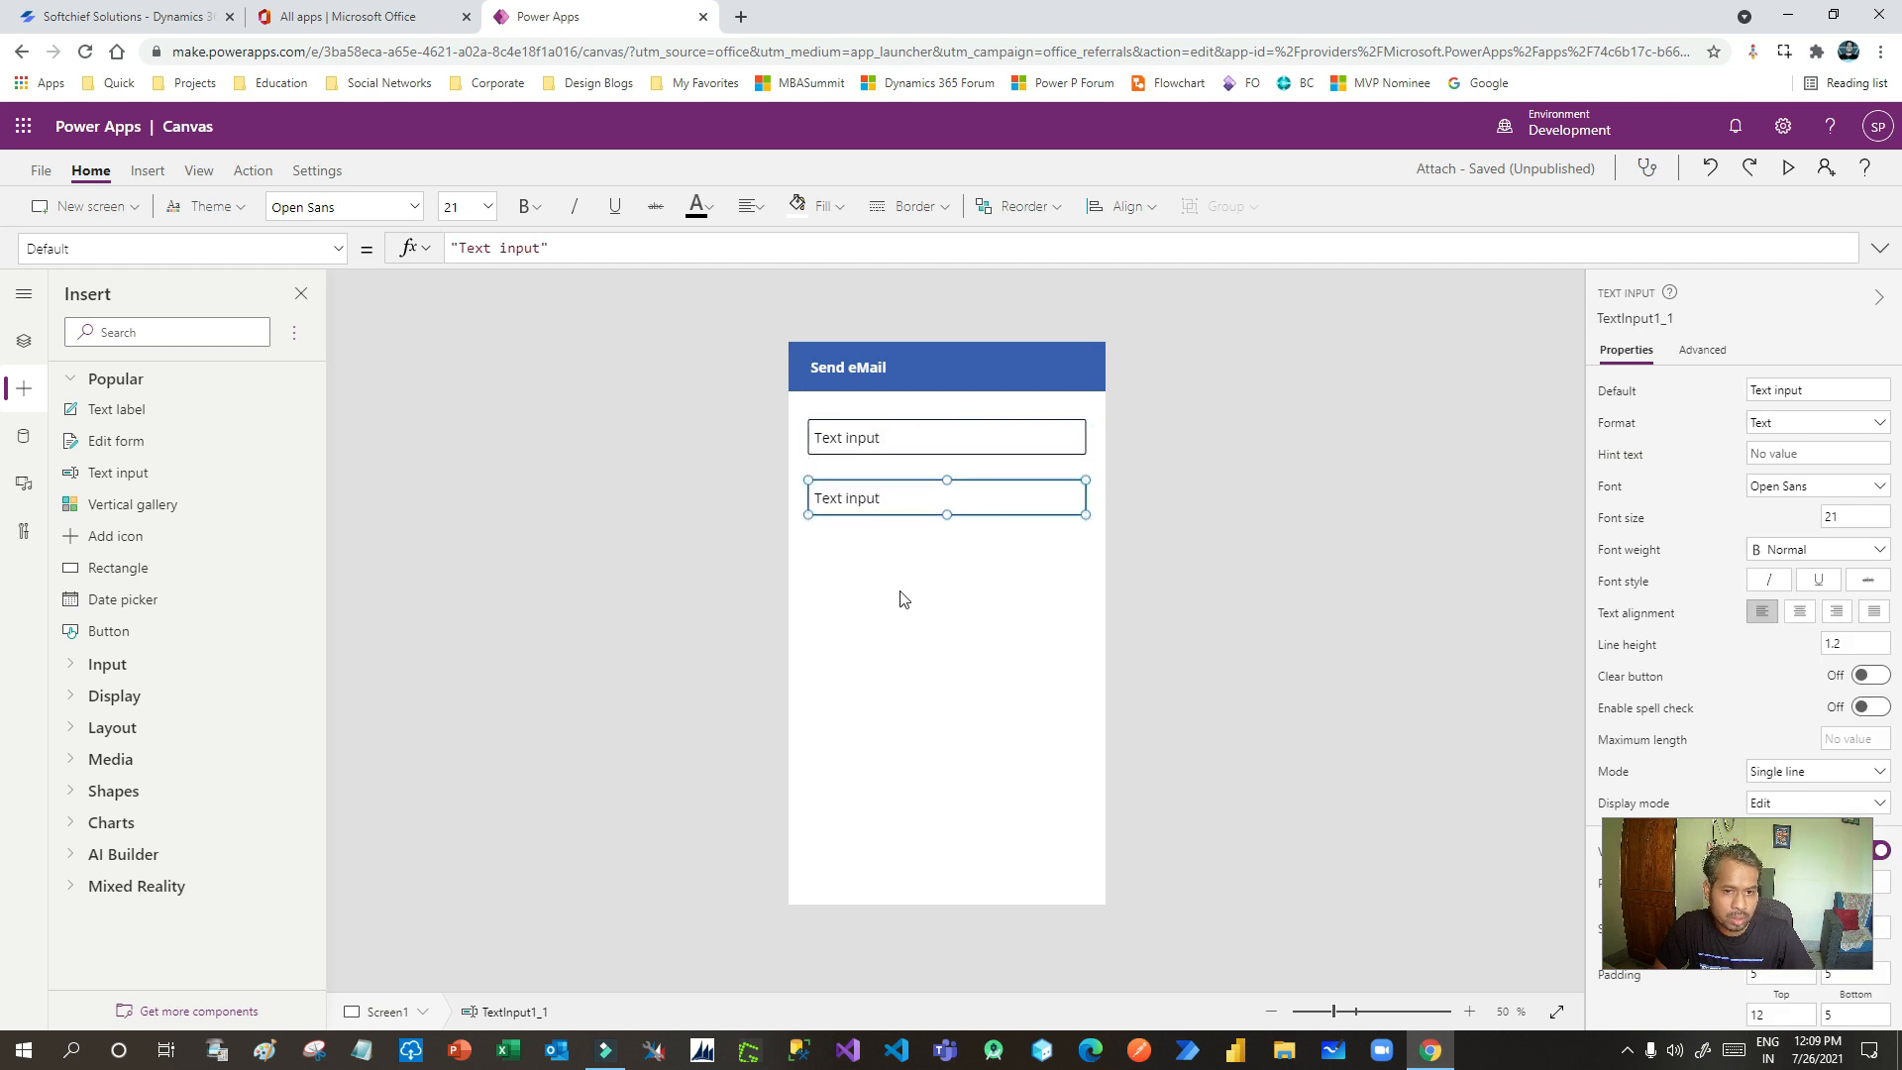
key(ctrl+v)
key(ctrl+v)
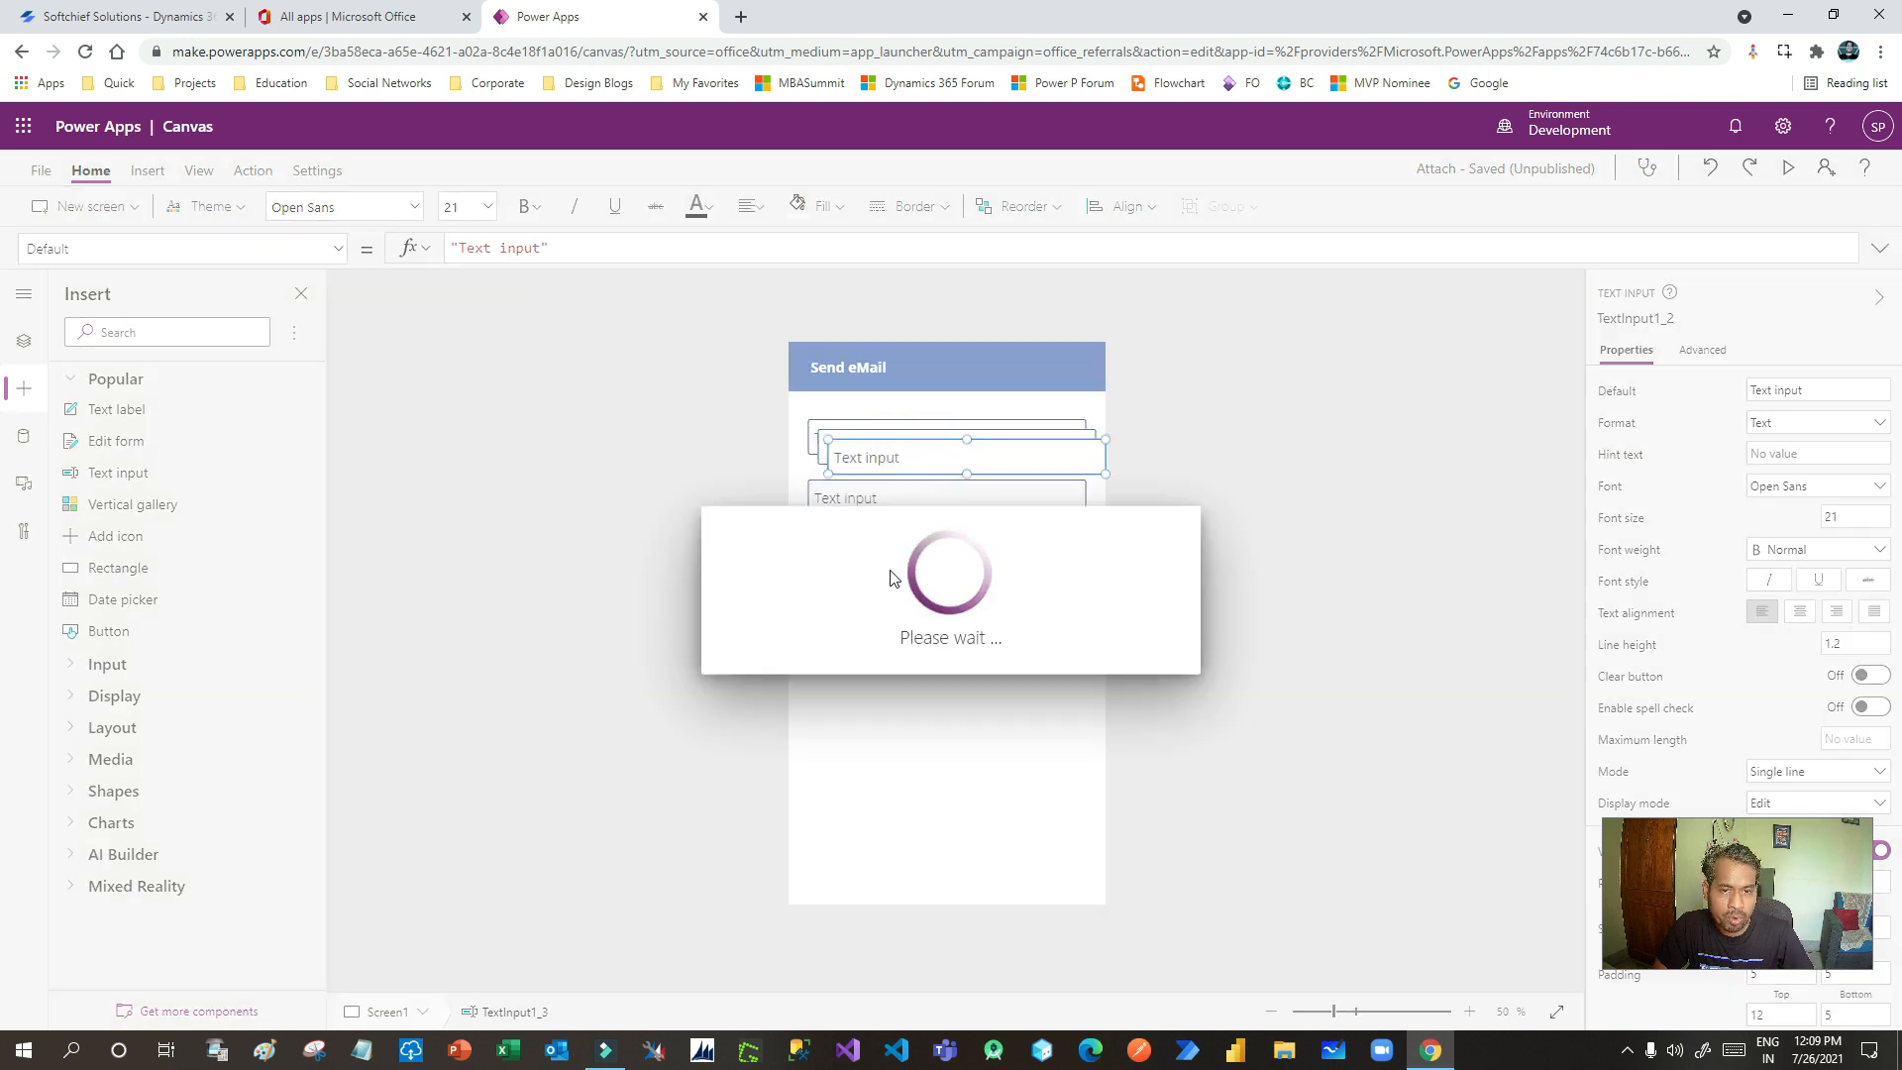
mouse_move(892, 451)
mouse_down()
mouse_move(892, 556)
mouse_move(871, 573)
mouse_move(870, 437)
mouse_up()
- Clear the Default text of the first two inputs and hint them 'Email TO' and 'Subject'
click(1820, 395)
key(BackSpace)
click(1810, 453)
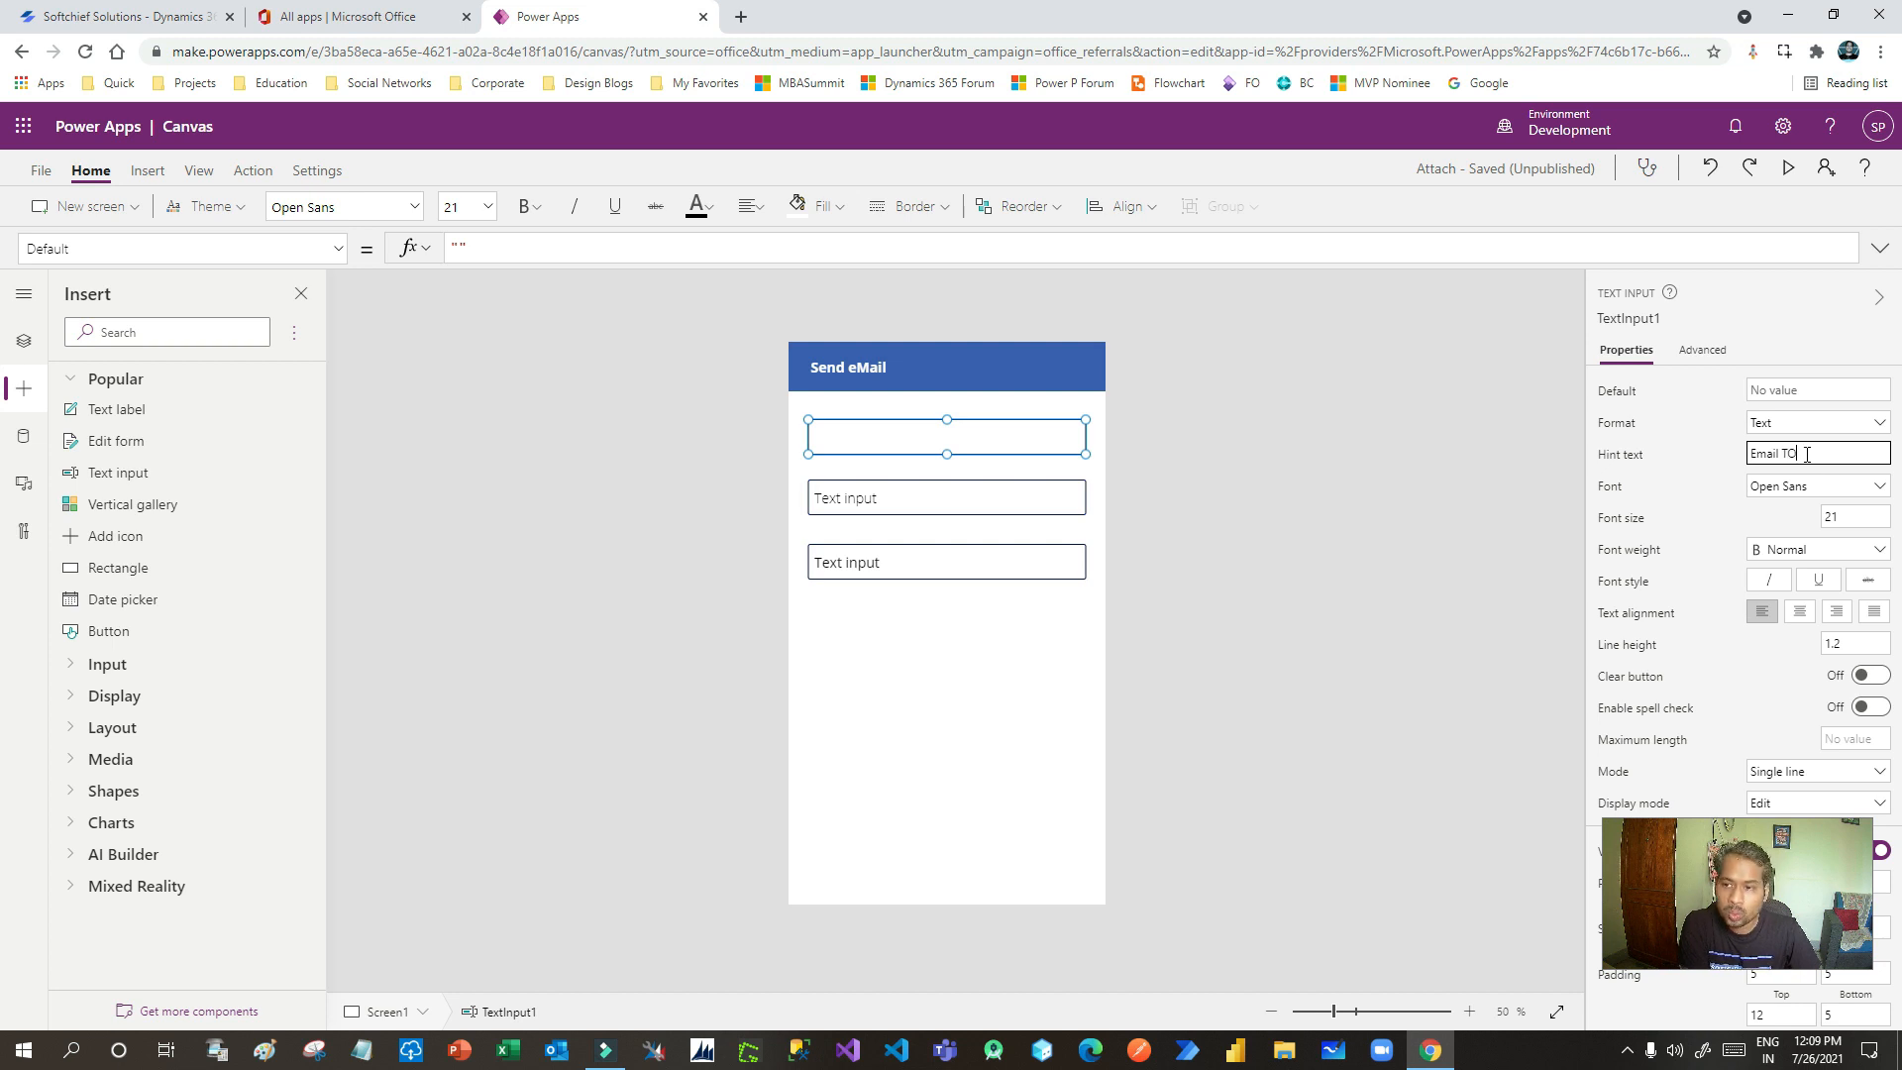
click(913, 497)
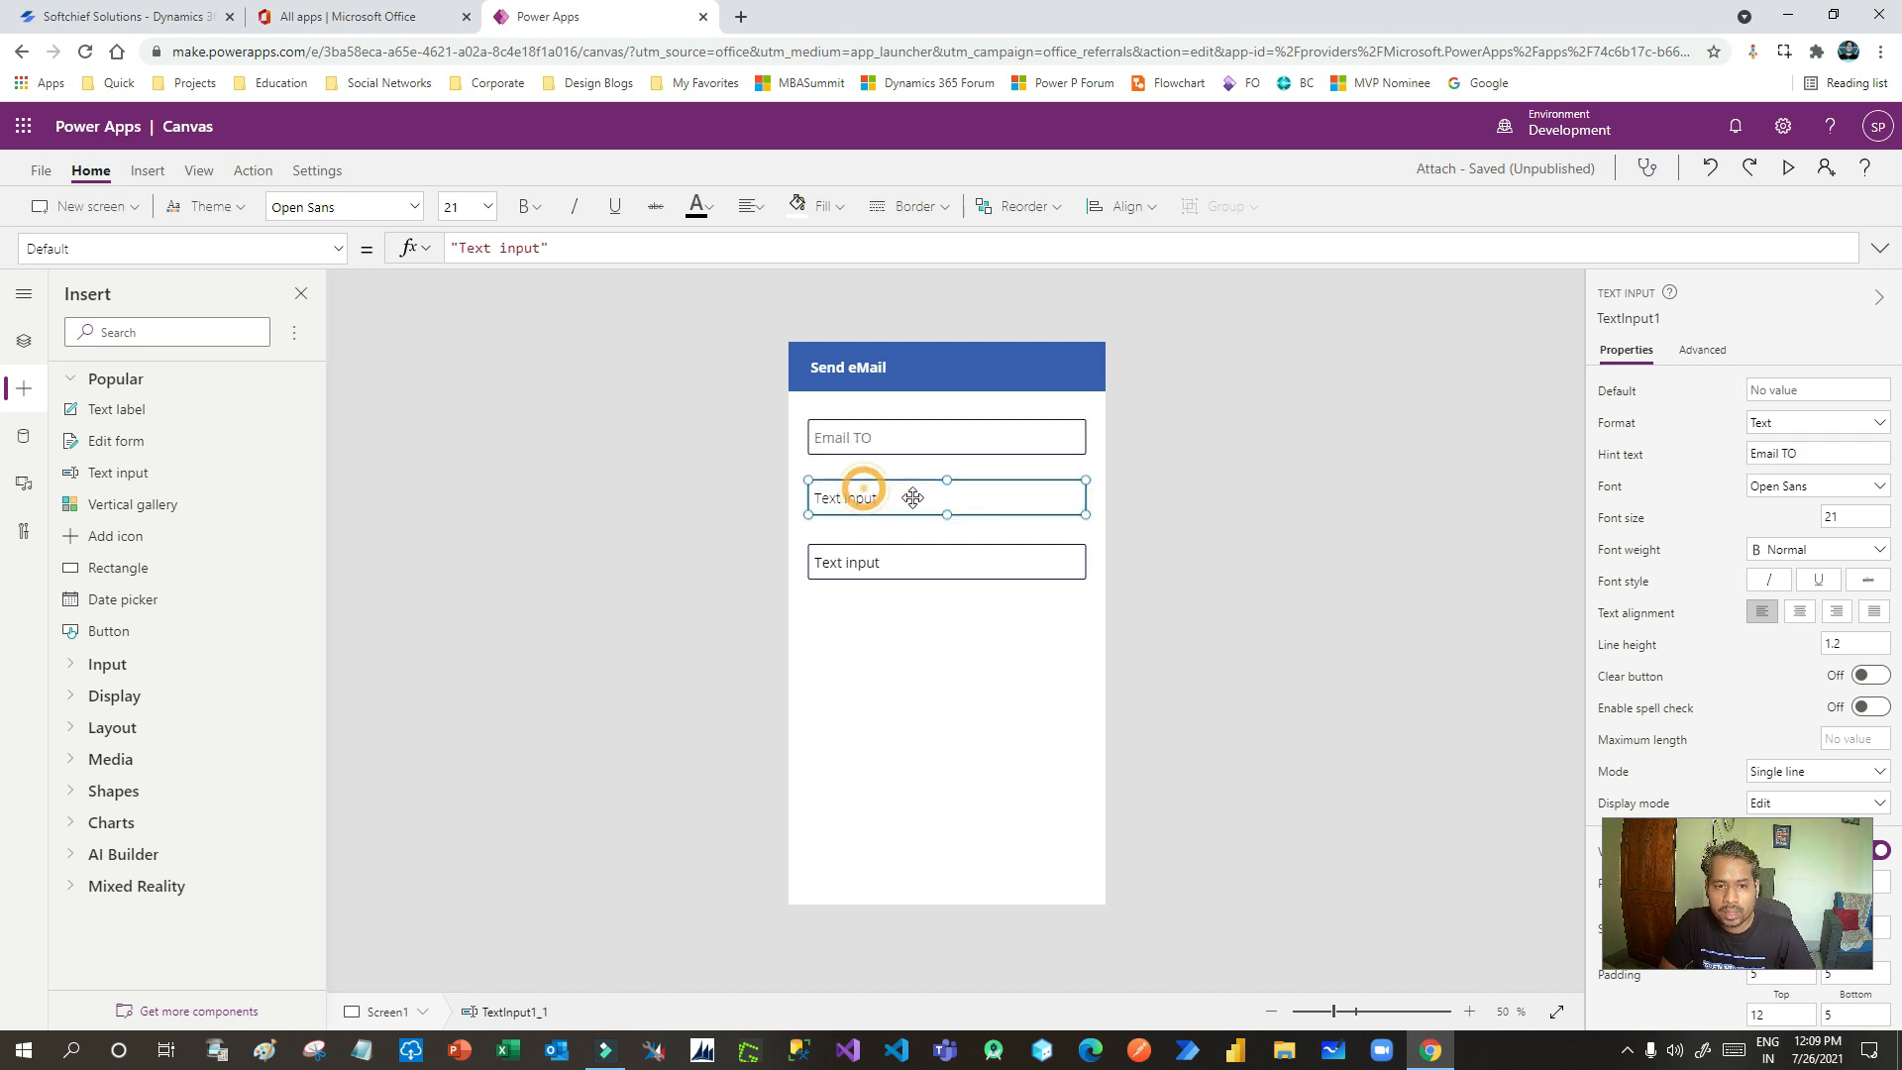
click(1817, 389)
key(ctrl+a)
key(BackSpace)
click(1809, 456)
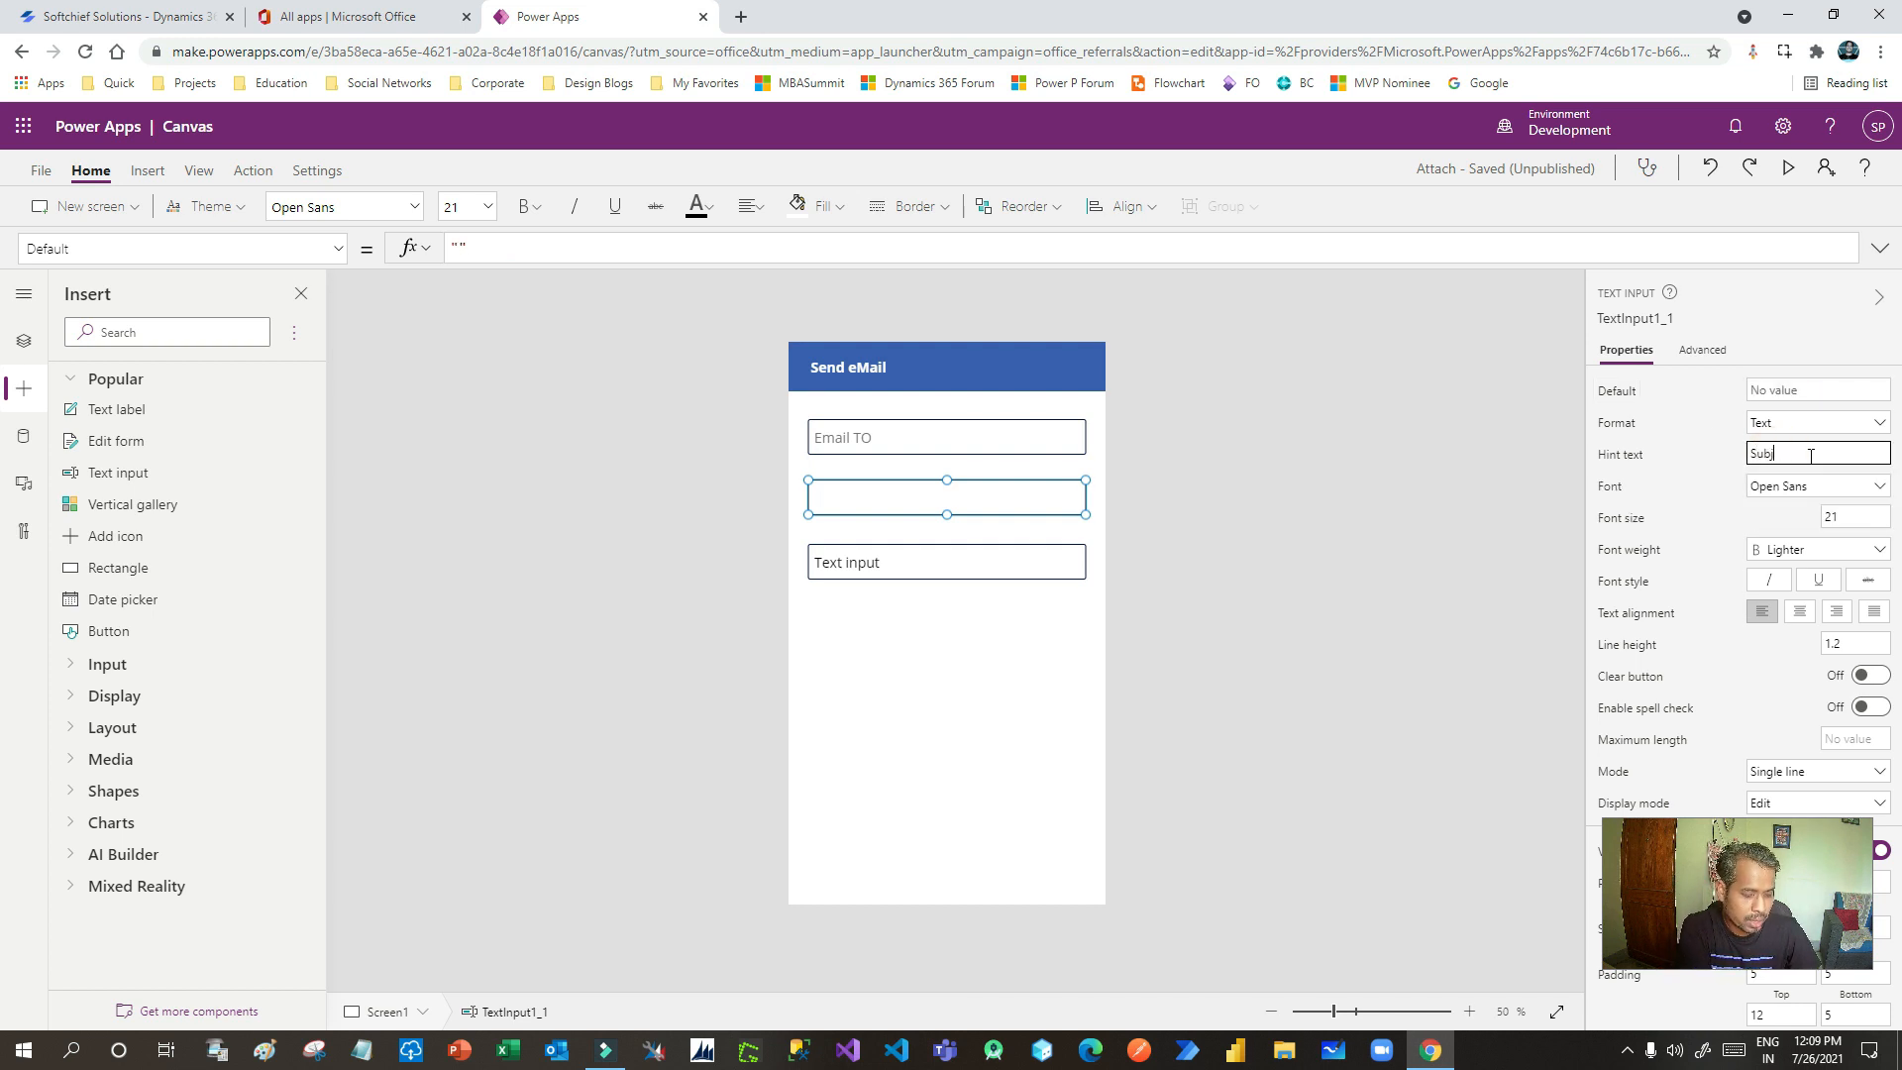
- Make the third input a taller, multiline 'Email Body' box with no default text
click(892, 566)
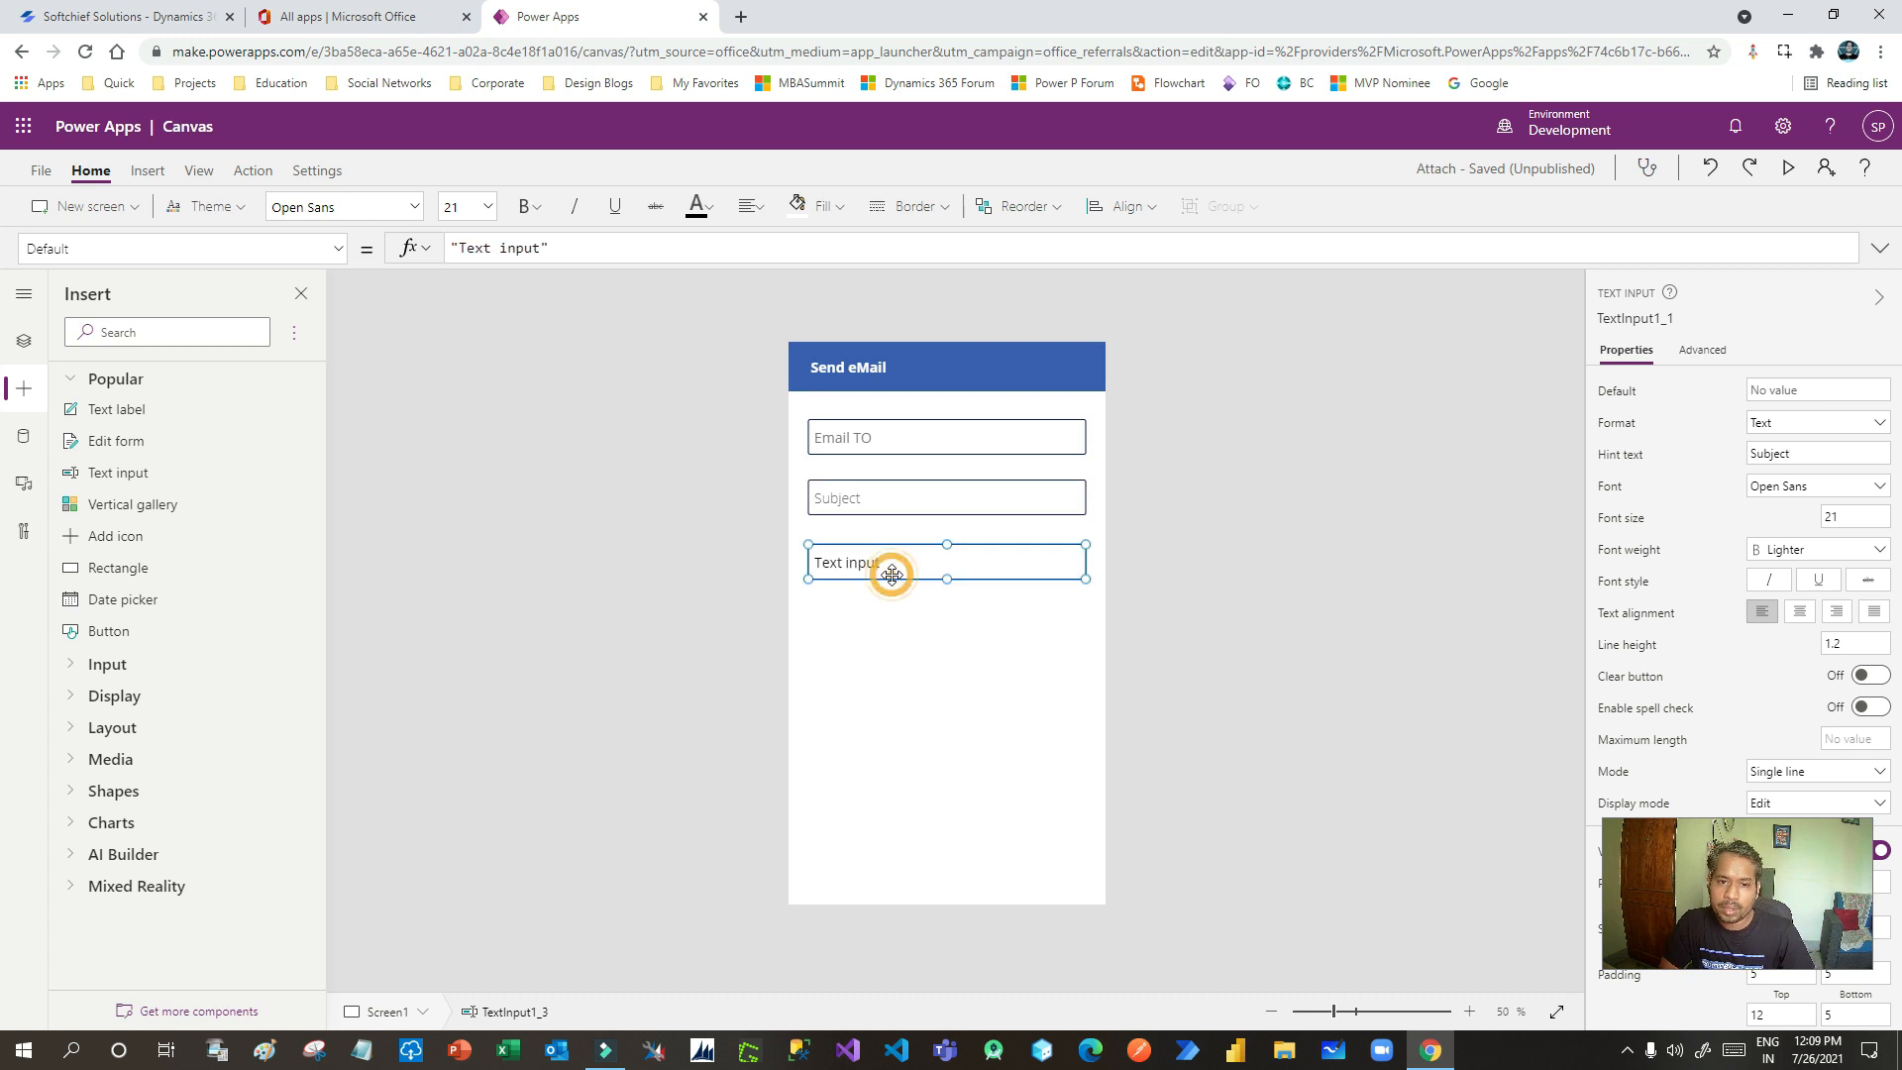
drag(947, 579, 943, 643)
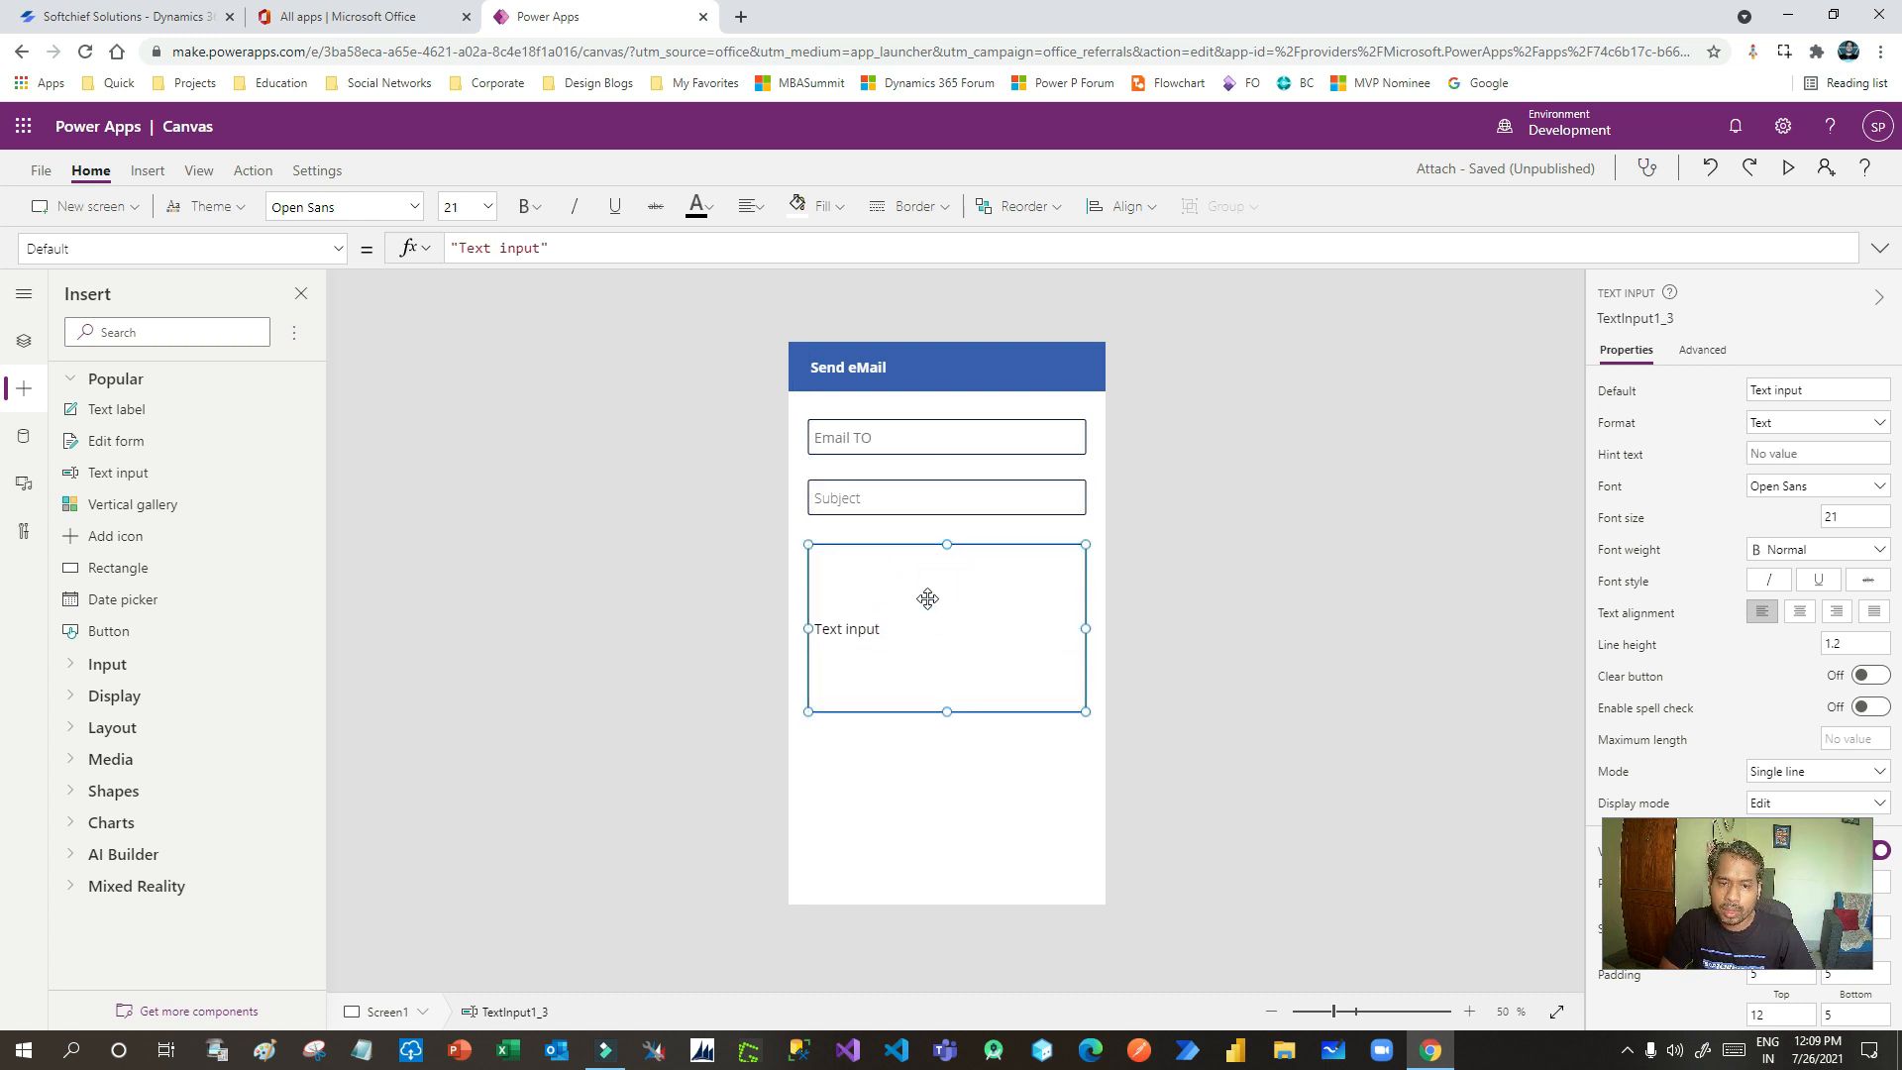
click(1816, 391)
key(BackSpace)
click(1785, 452)
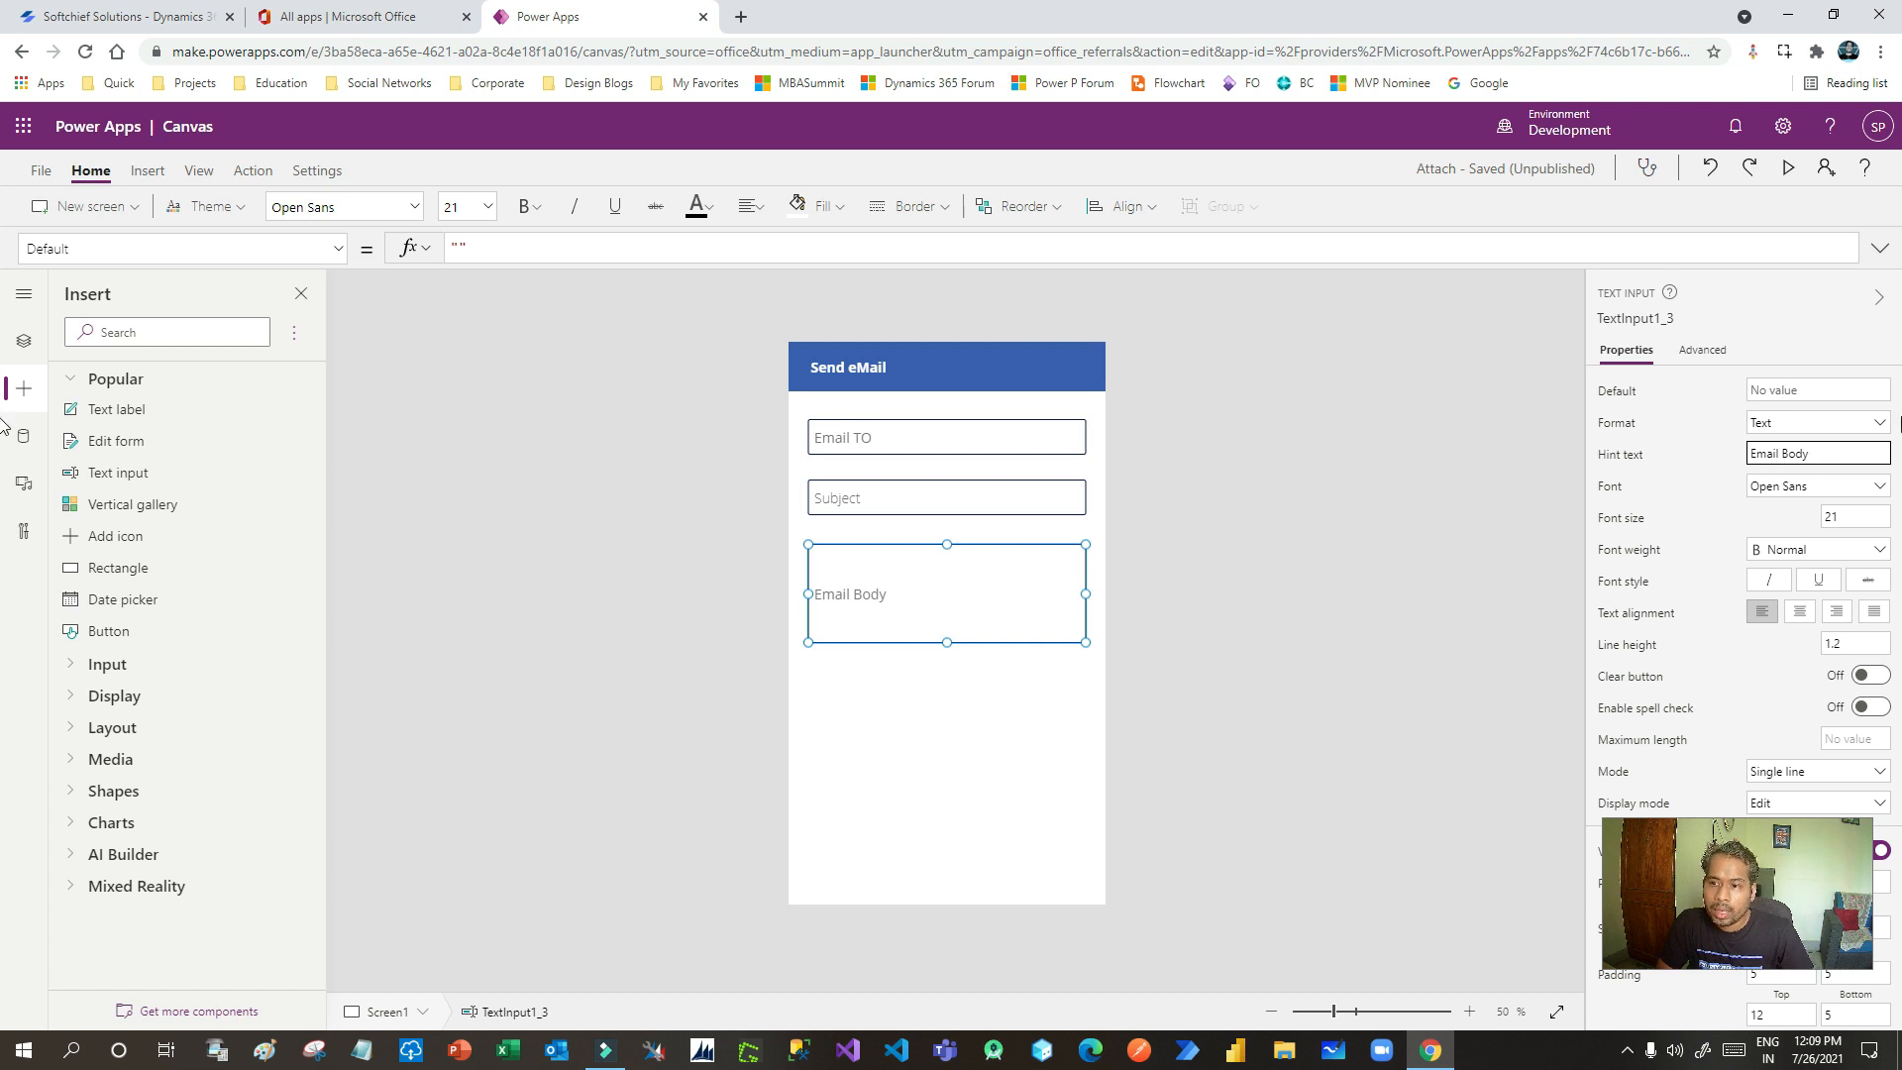
scroll(1712, 446, down, 2)
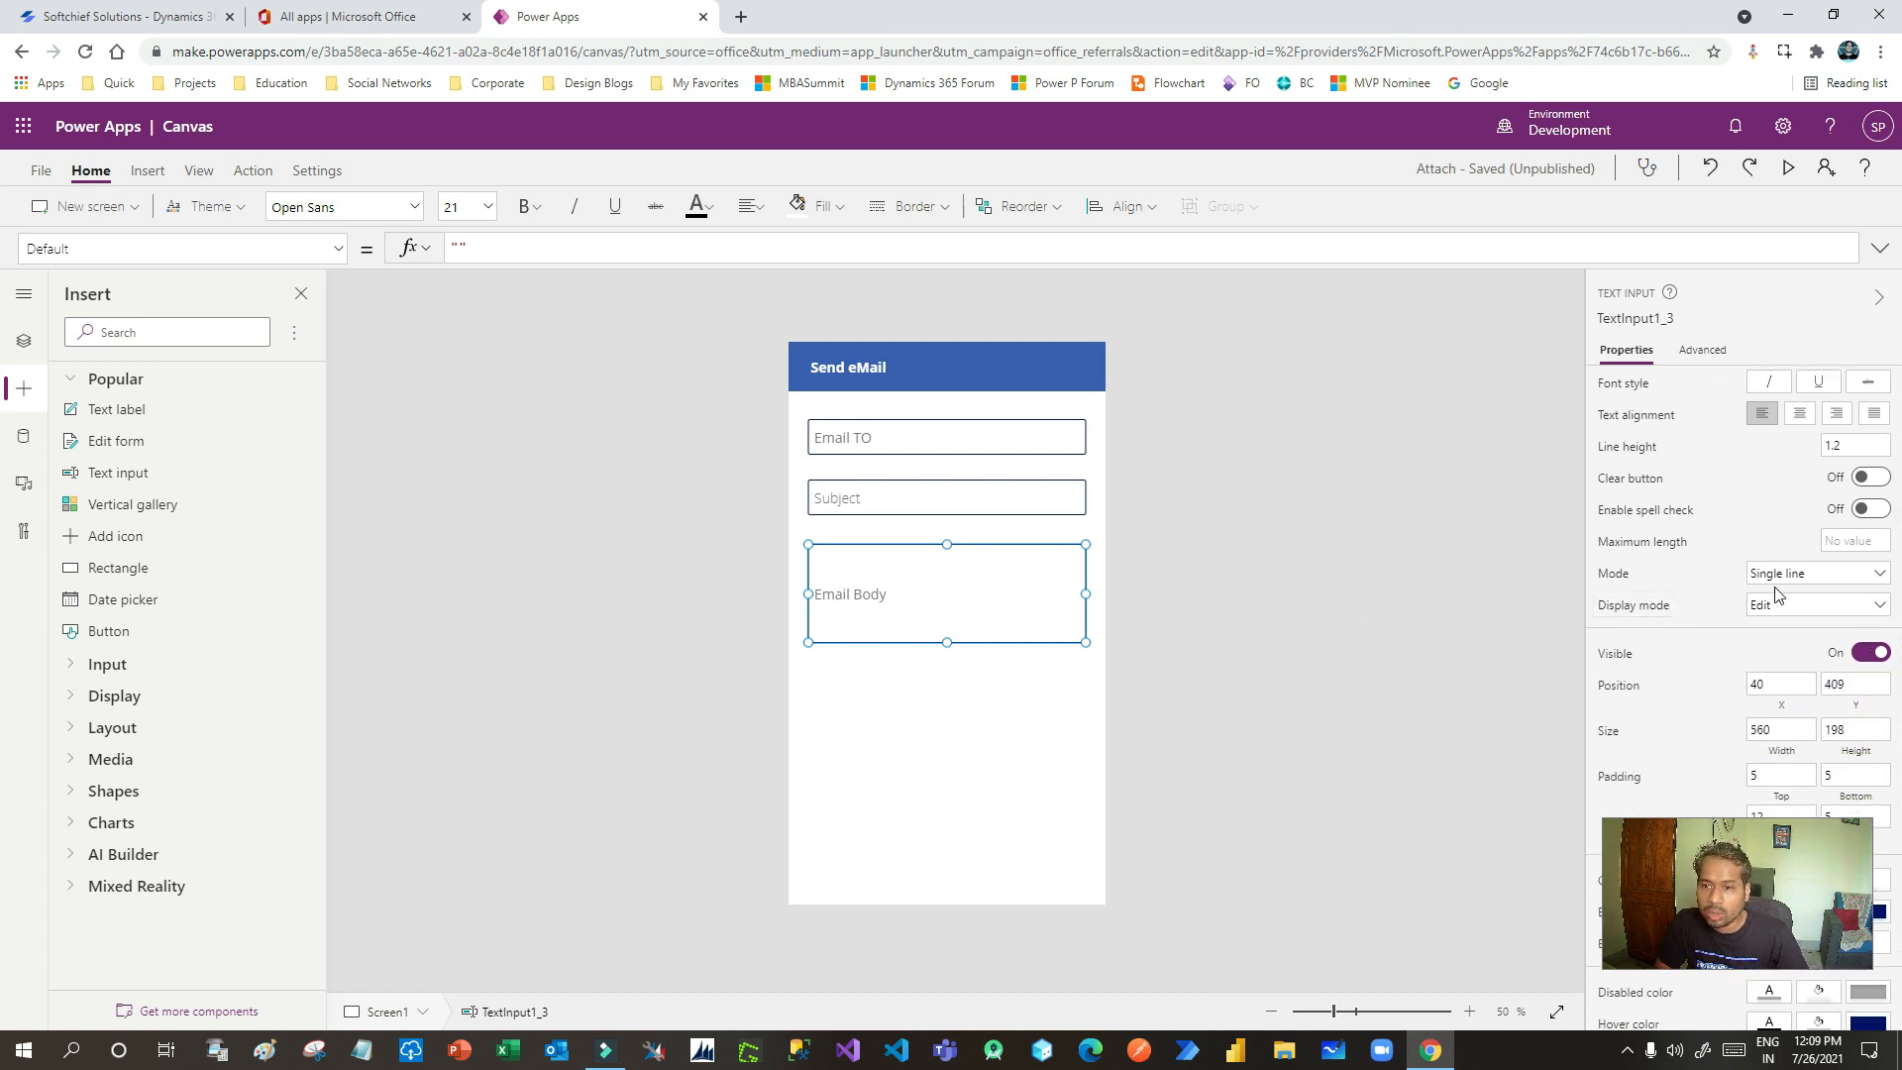
click(1780, 583)
click(1779, 602)
drag(946, 642, 943, 649)
click(928, 709)
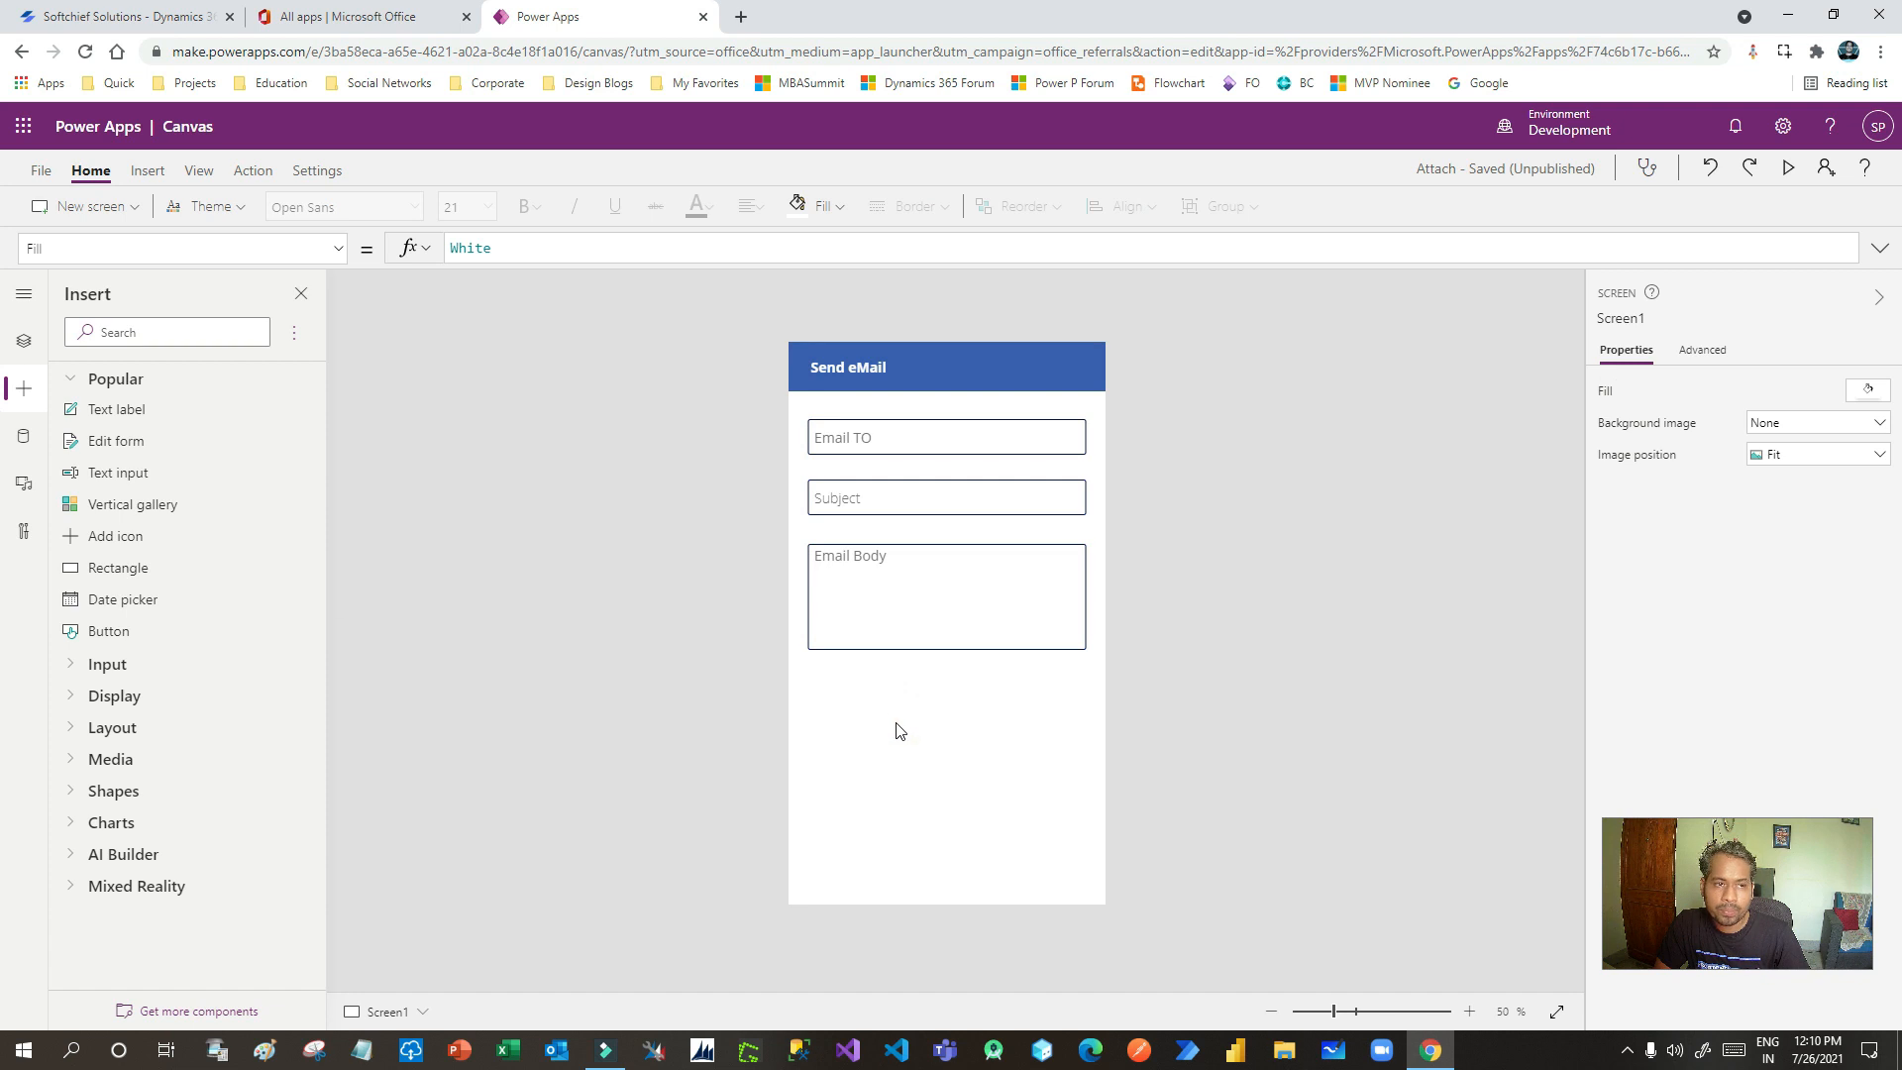
- Add a button labelled 'Send' below the Email Body box
drag(103, 630, 847, 790)
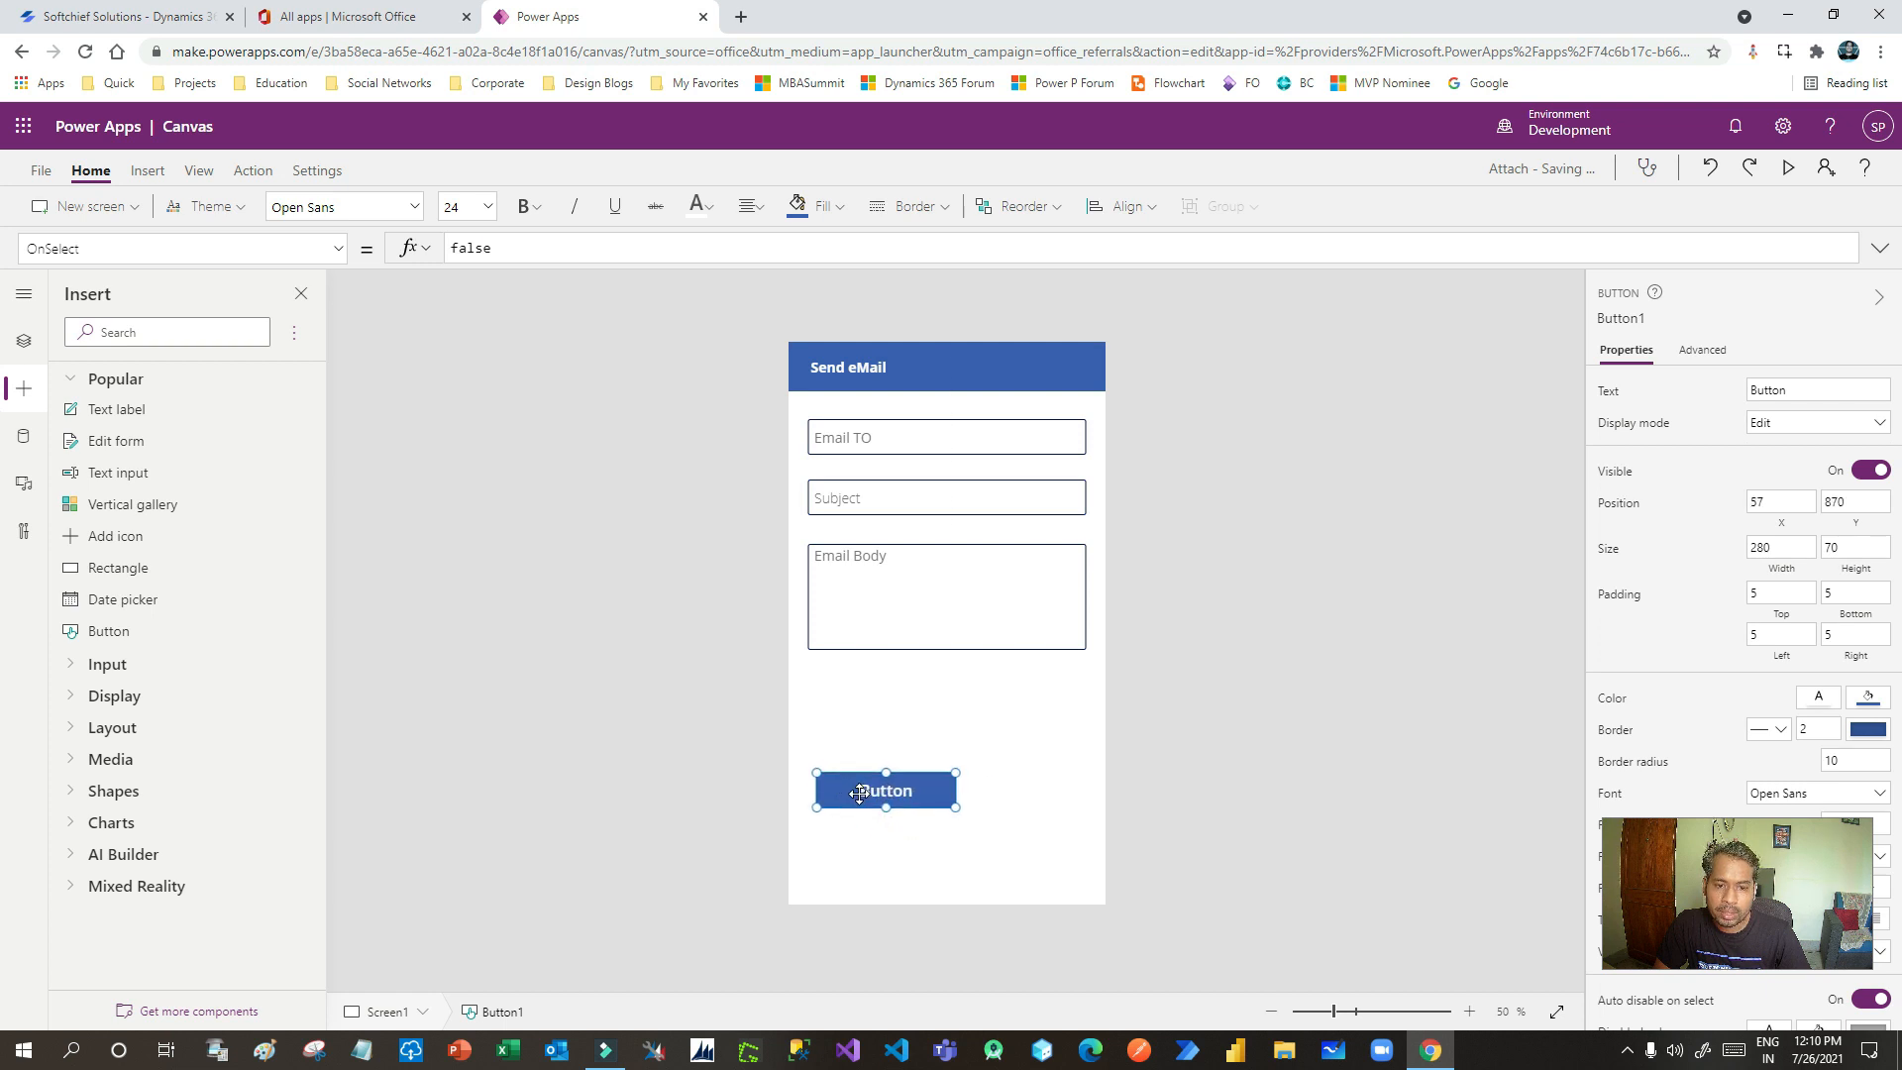
click(1773, 389)
text(Send)
click(989, 761)
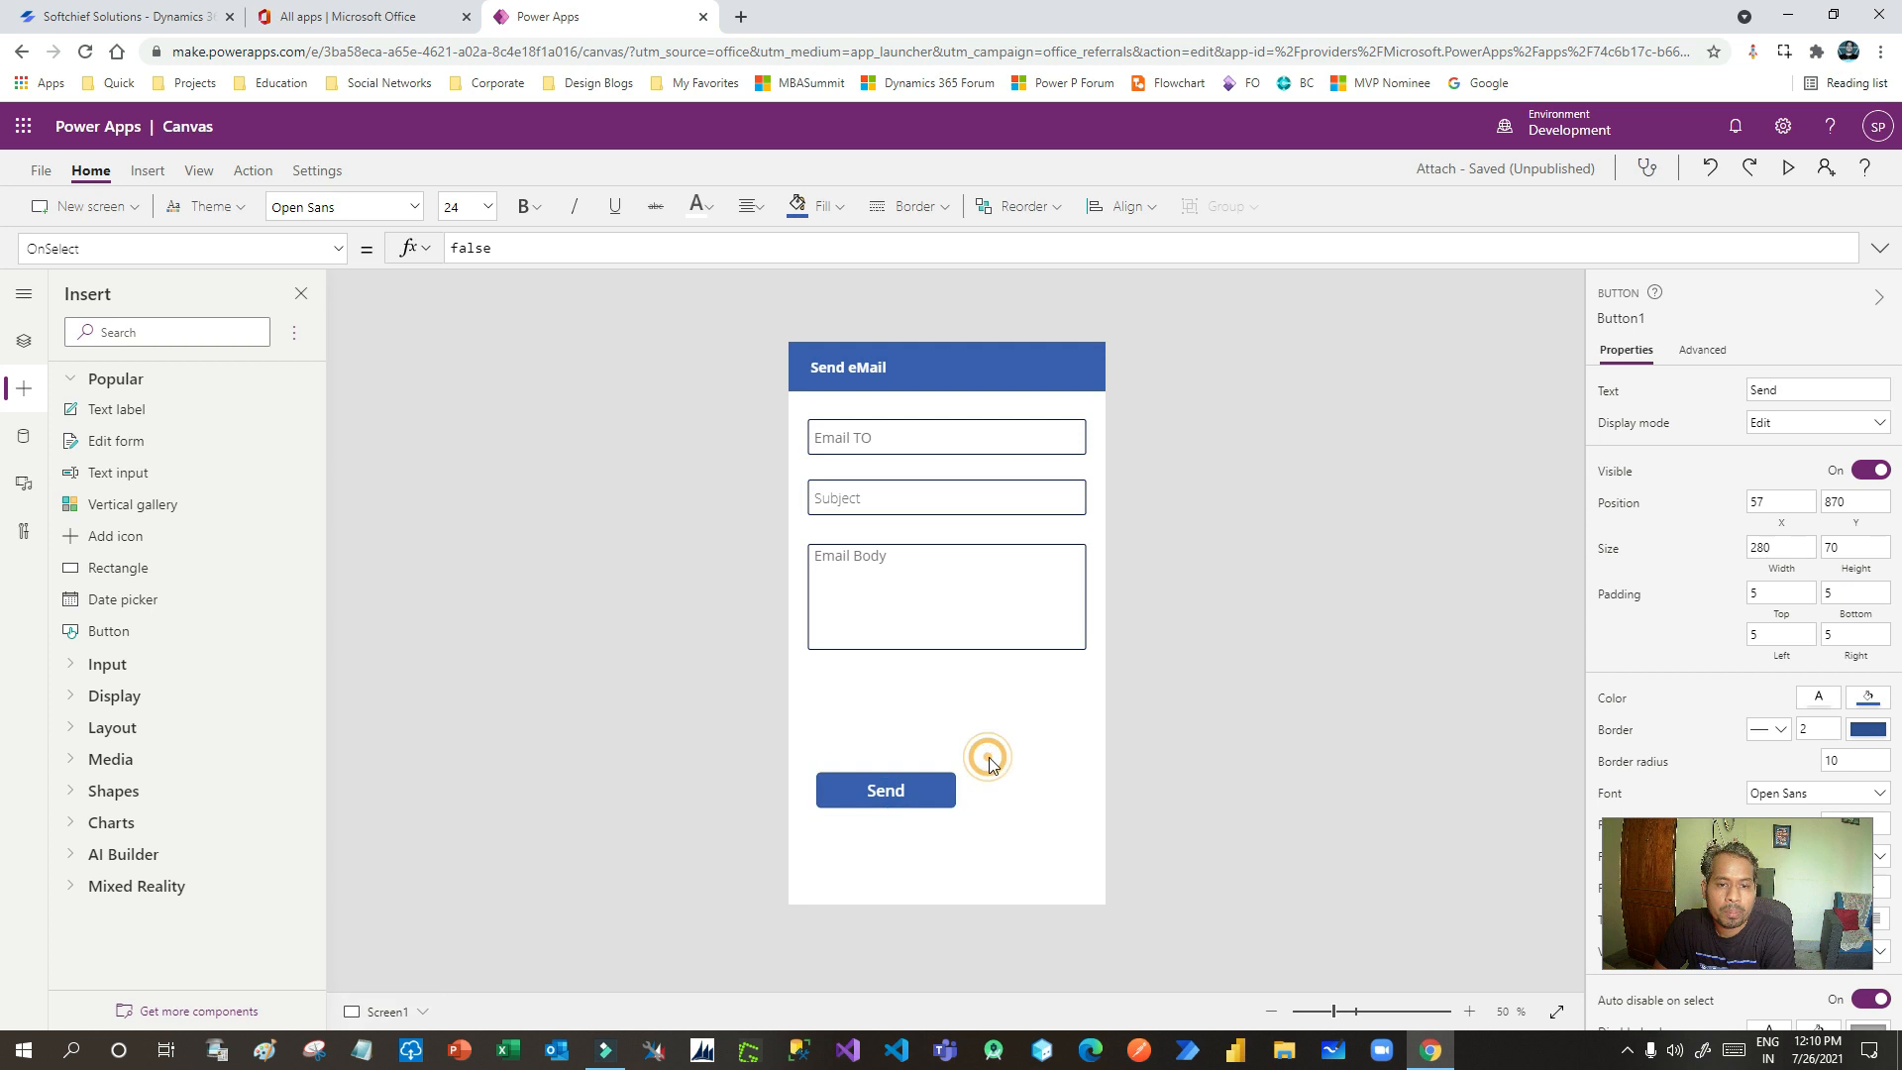
- Search the insertable controls for 'atta' attachments, then clear the search
click(151, 333)
text(atta)
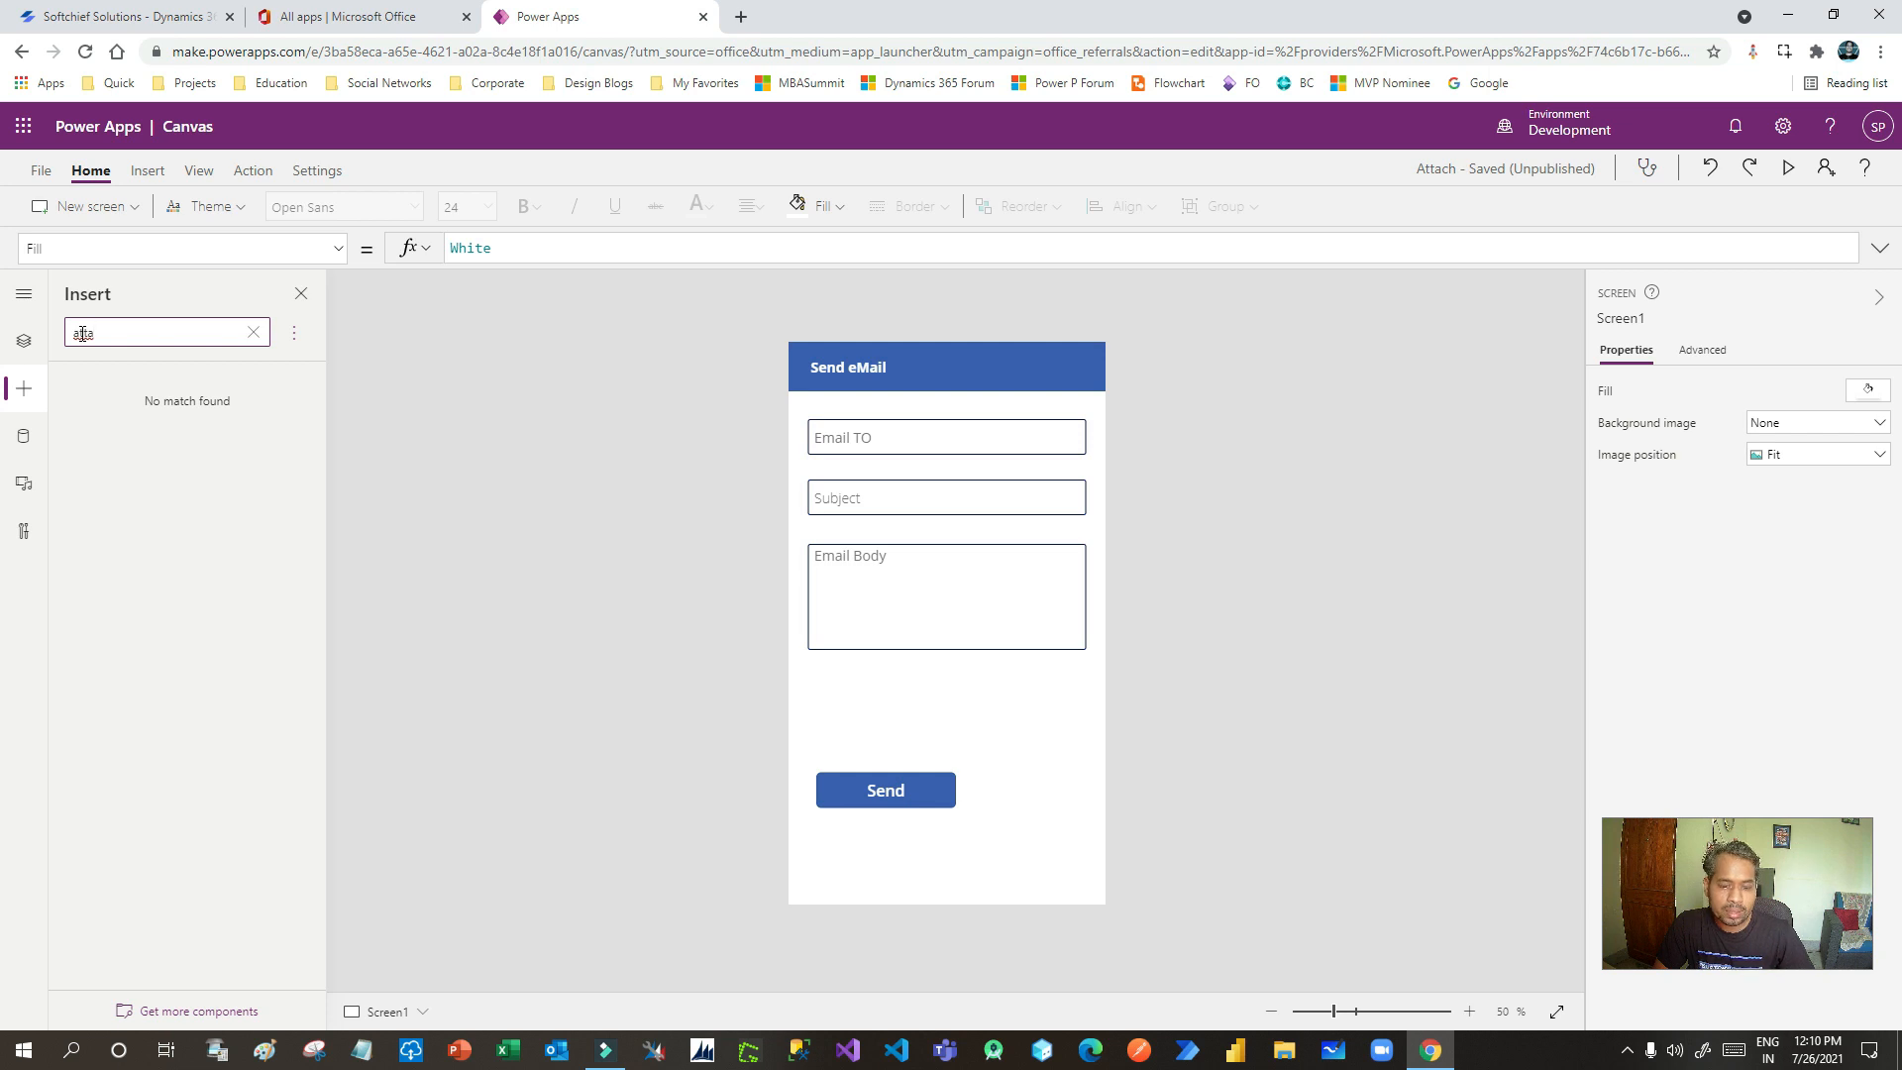
key(BackSpace)
key(BackSpace)
key(BackSpace)
key(BackSpace)
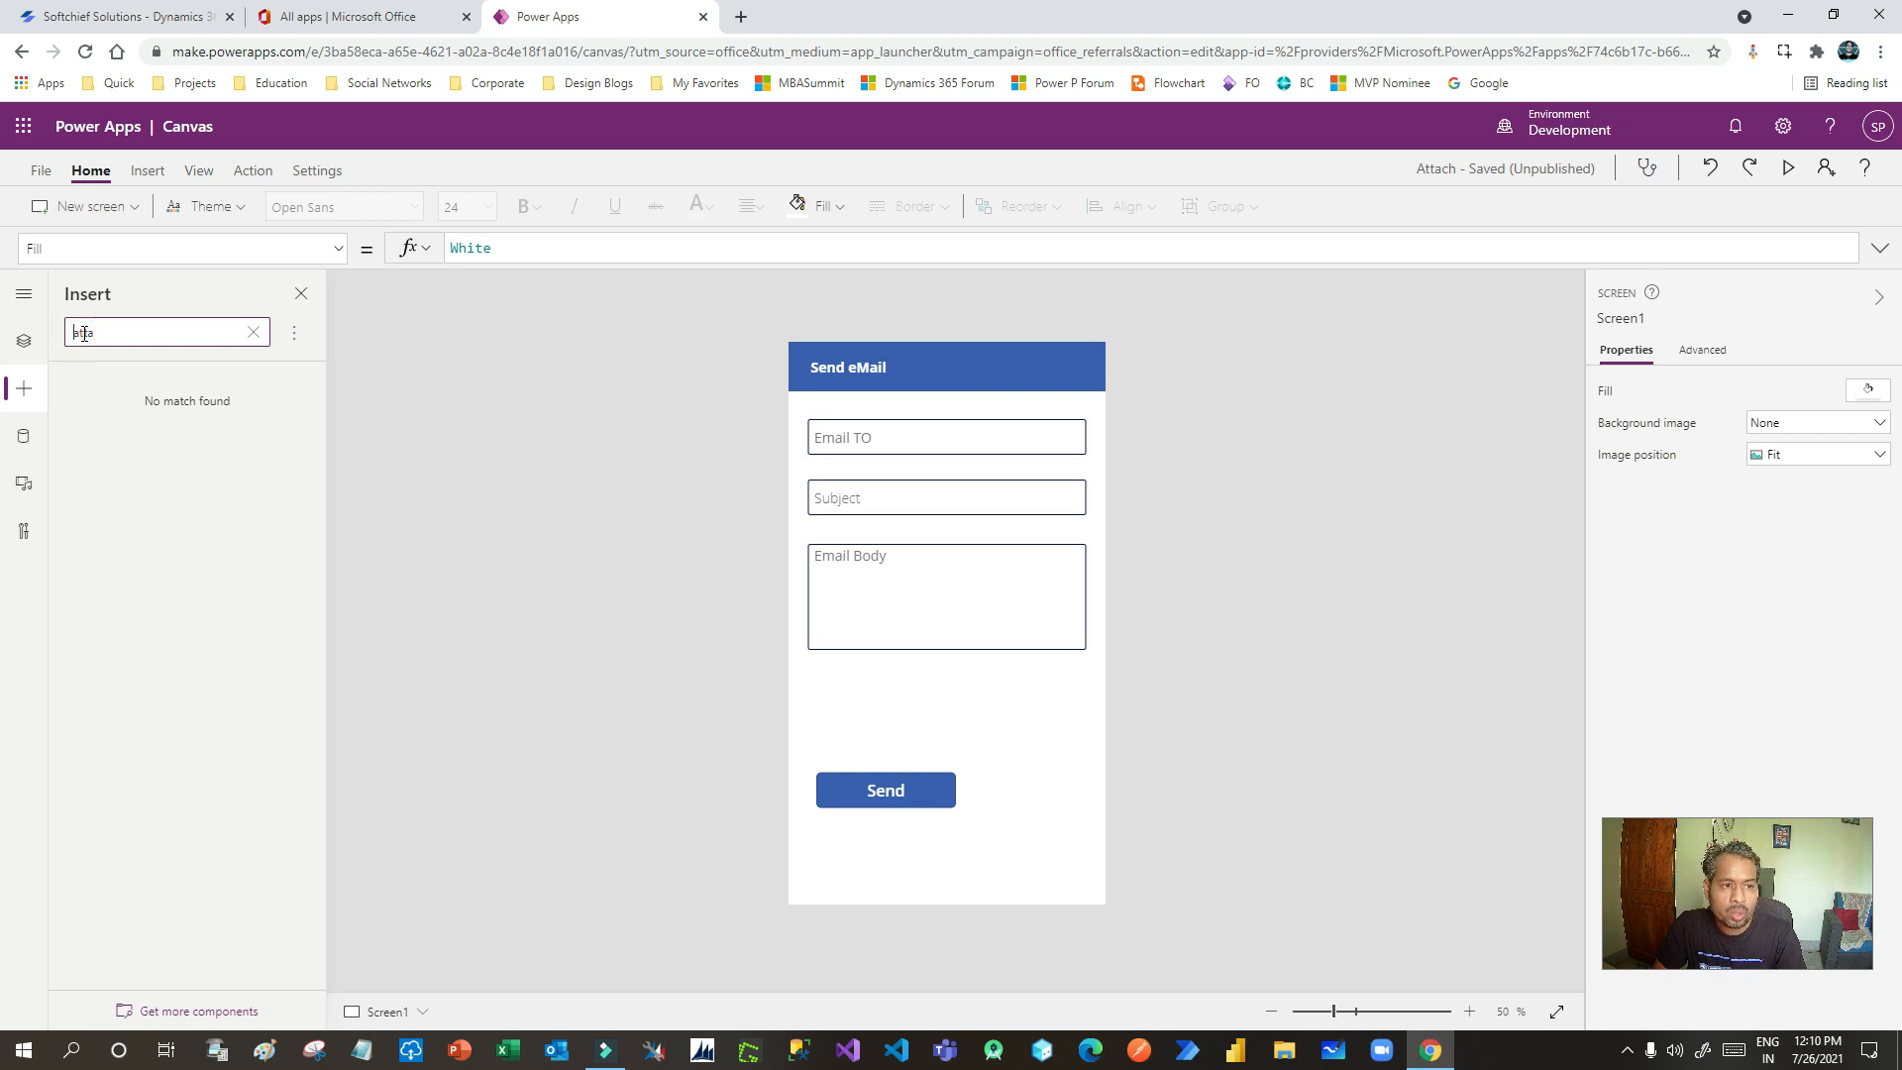
- Browse from Office 365 to the Softchief Site's Products list holding Product 1, then back to Power Apps
click(322, 17)
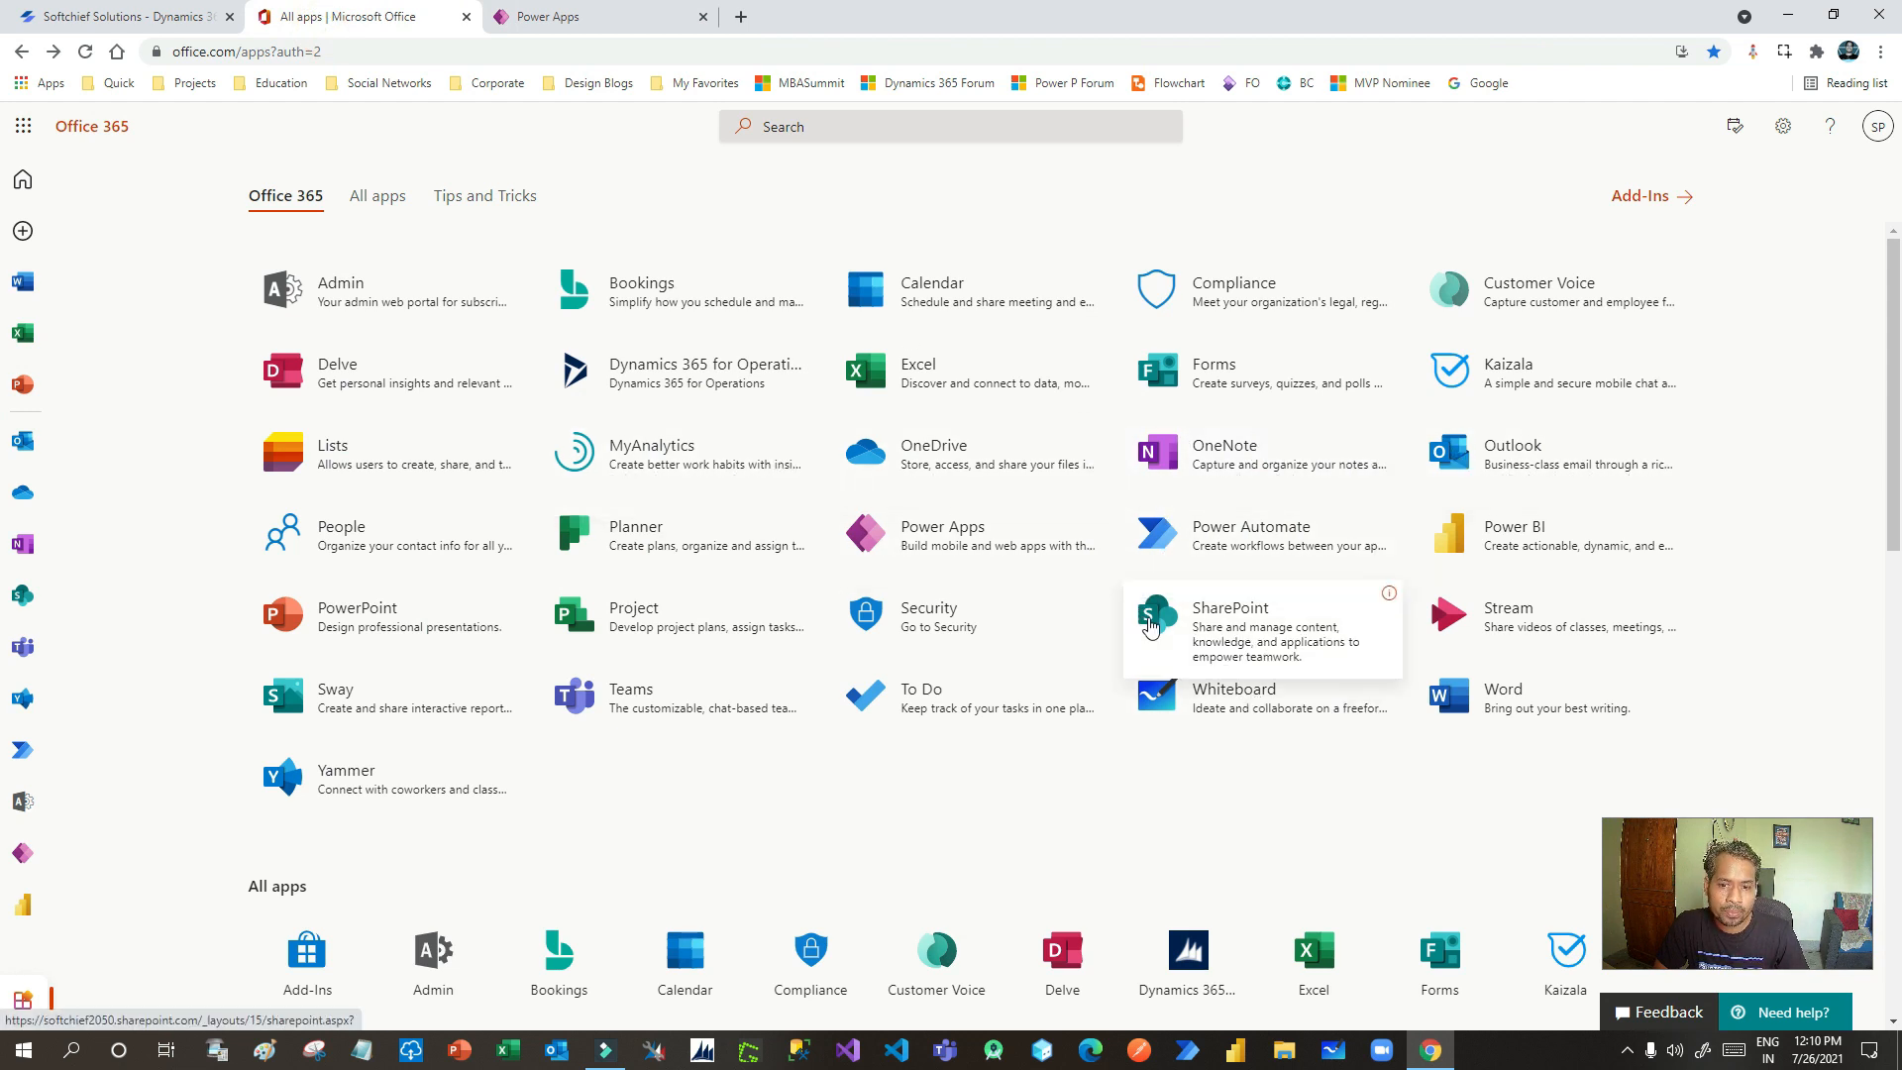
click(1151, 625)
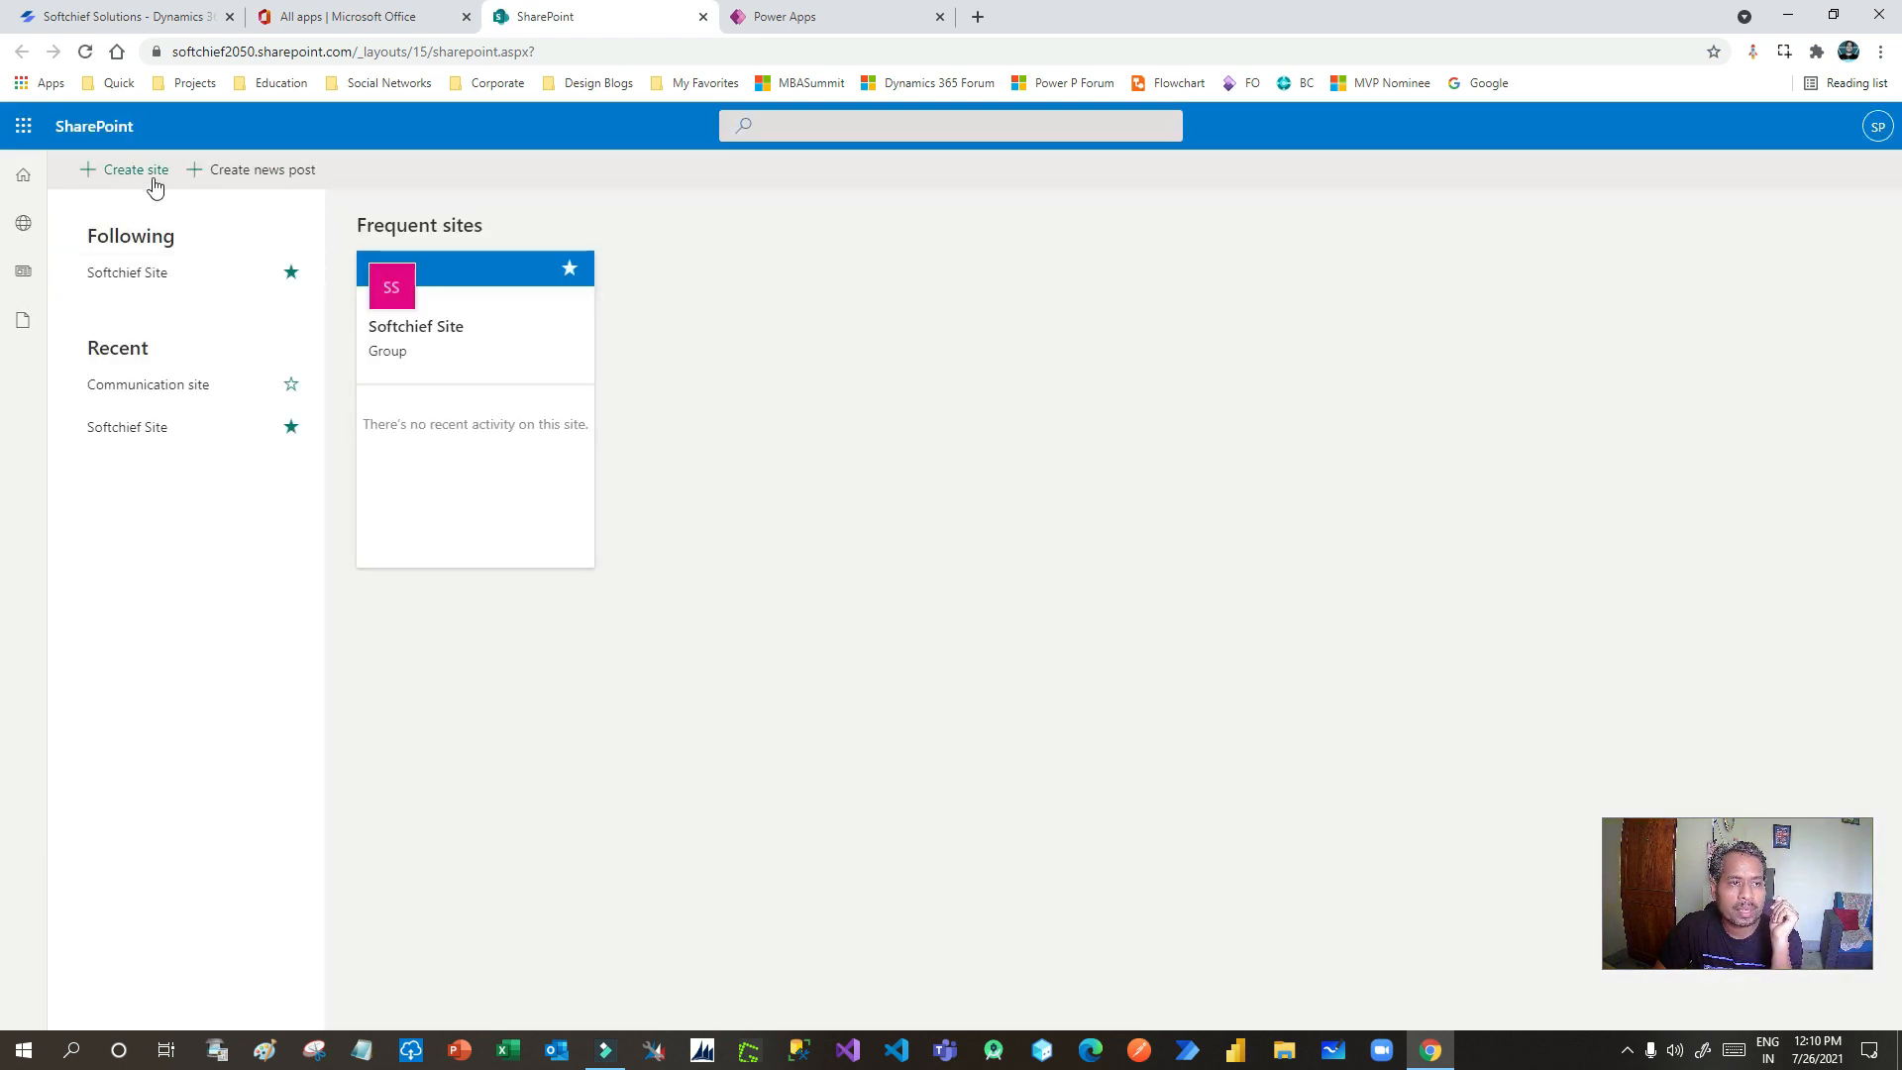
click(442, 331)
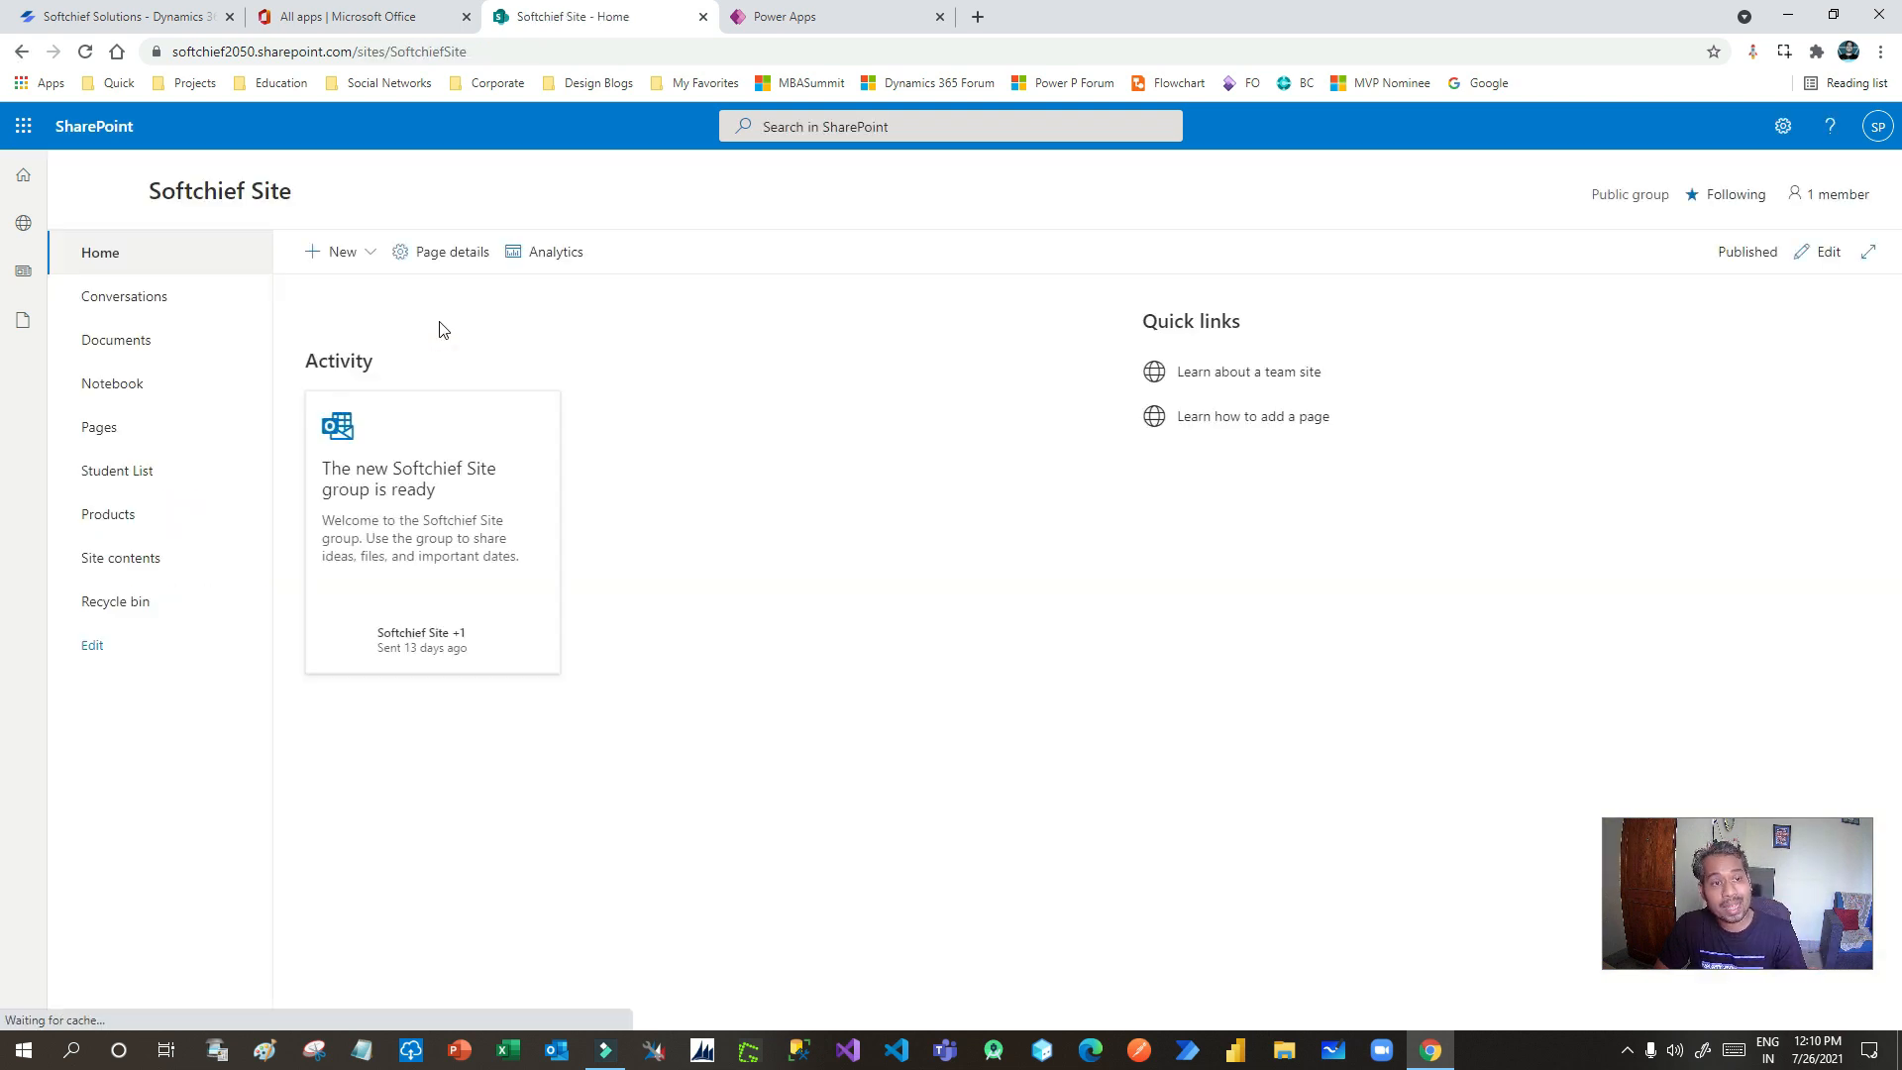
click(337, 252)
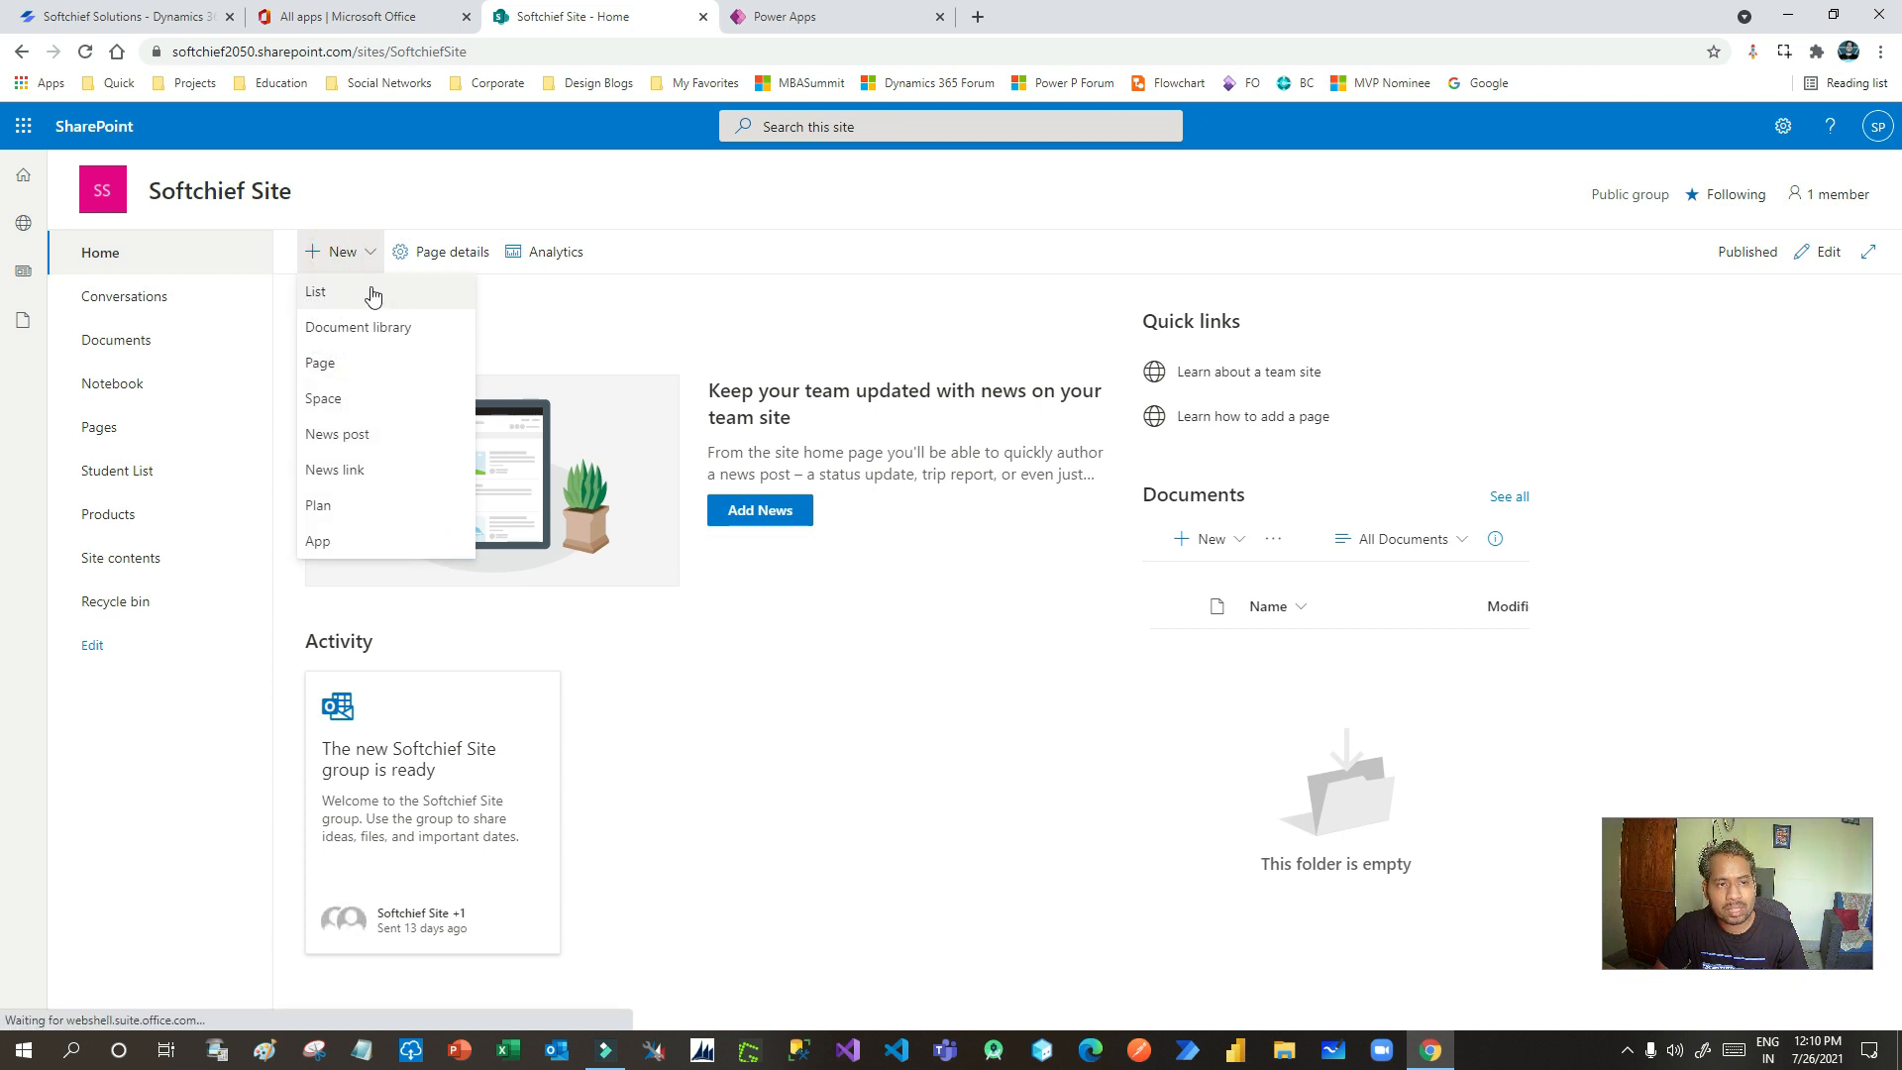
click(119, 520)
click(120, 520)
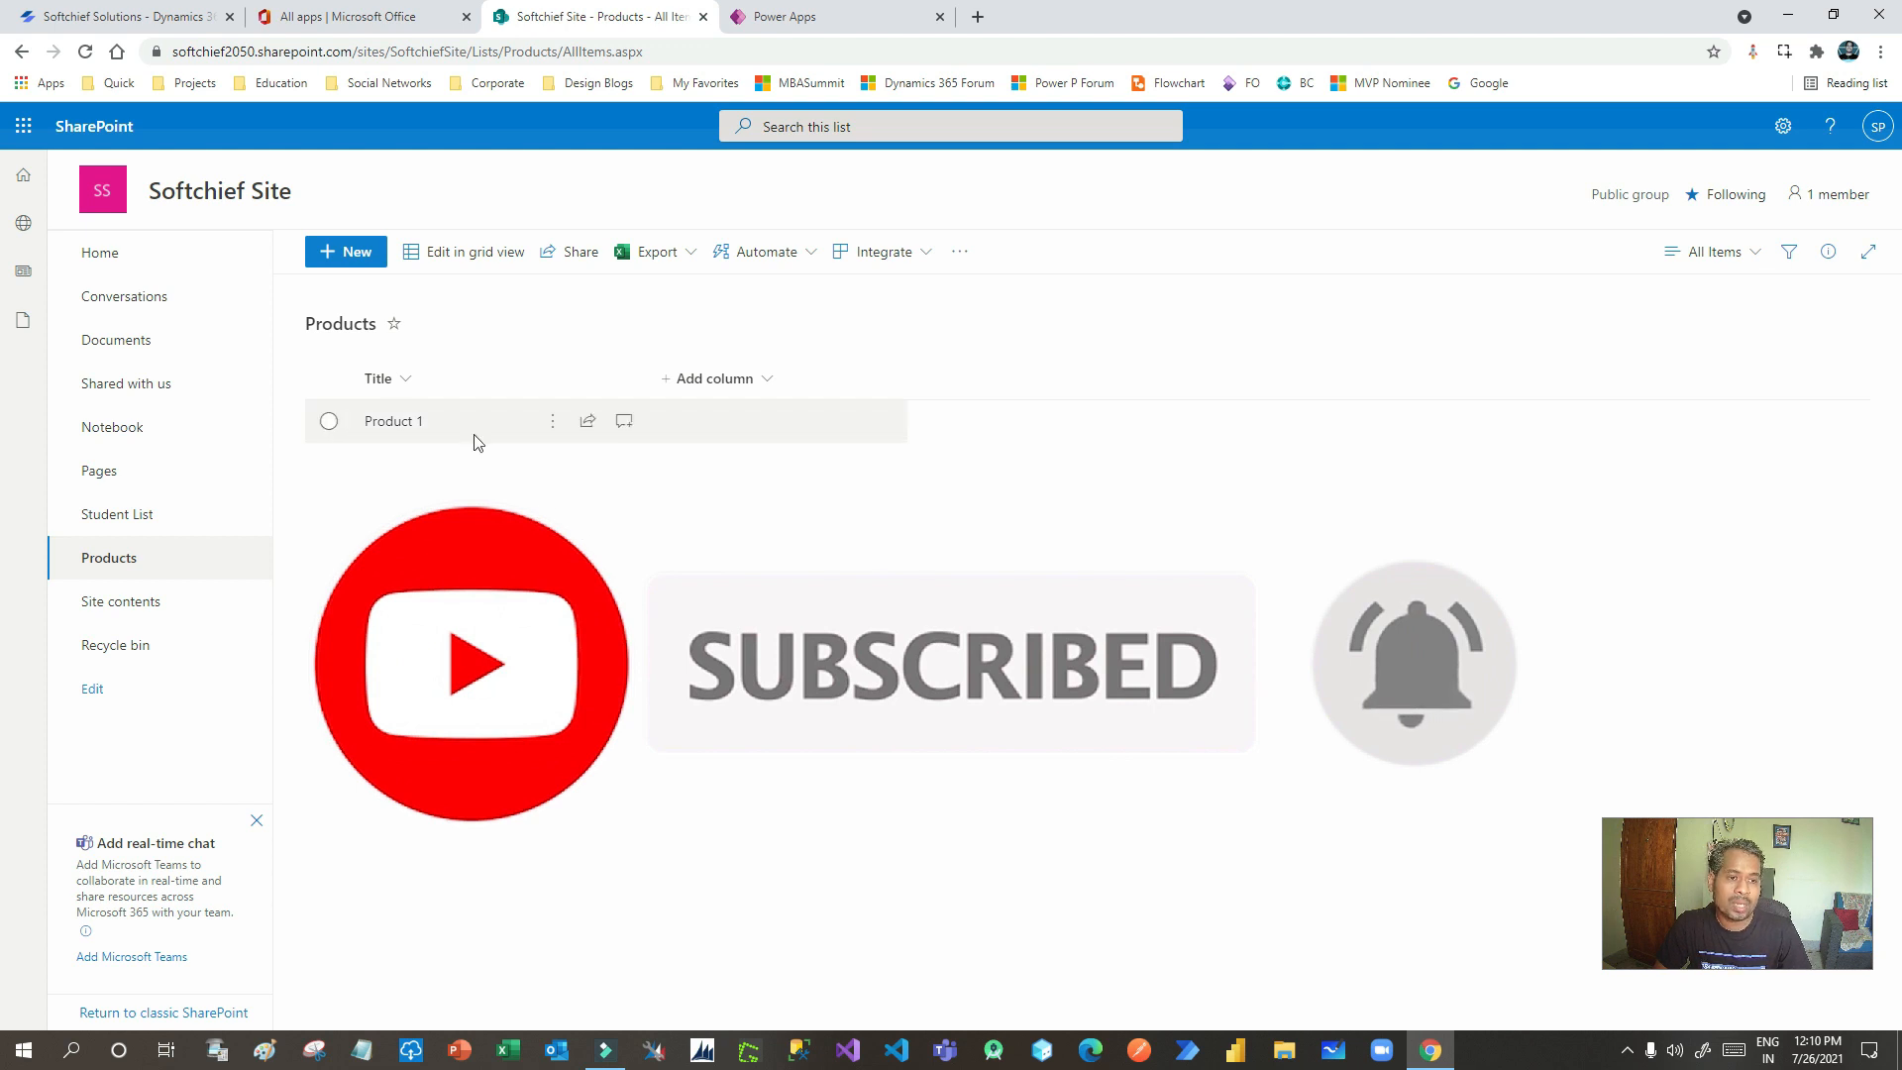
click(788, 14)
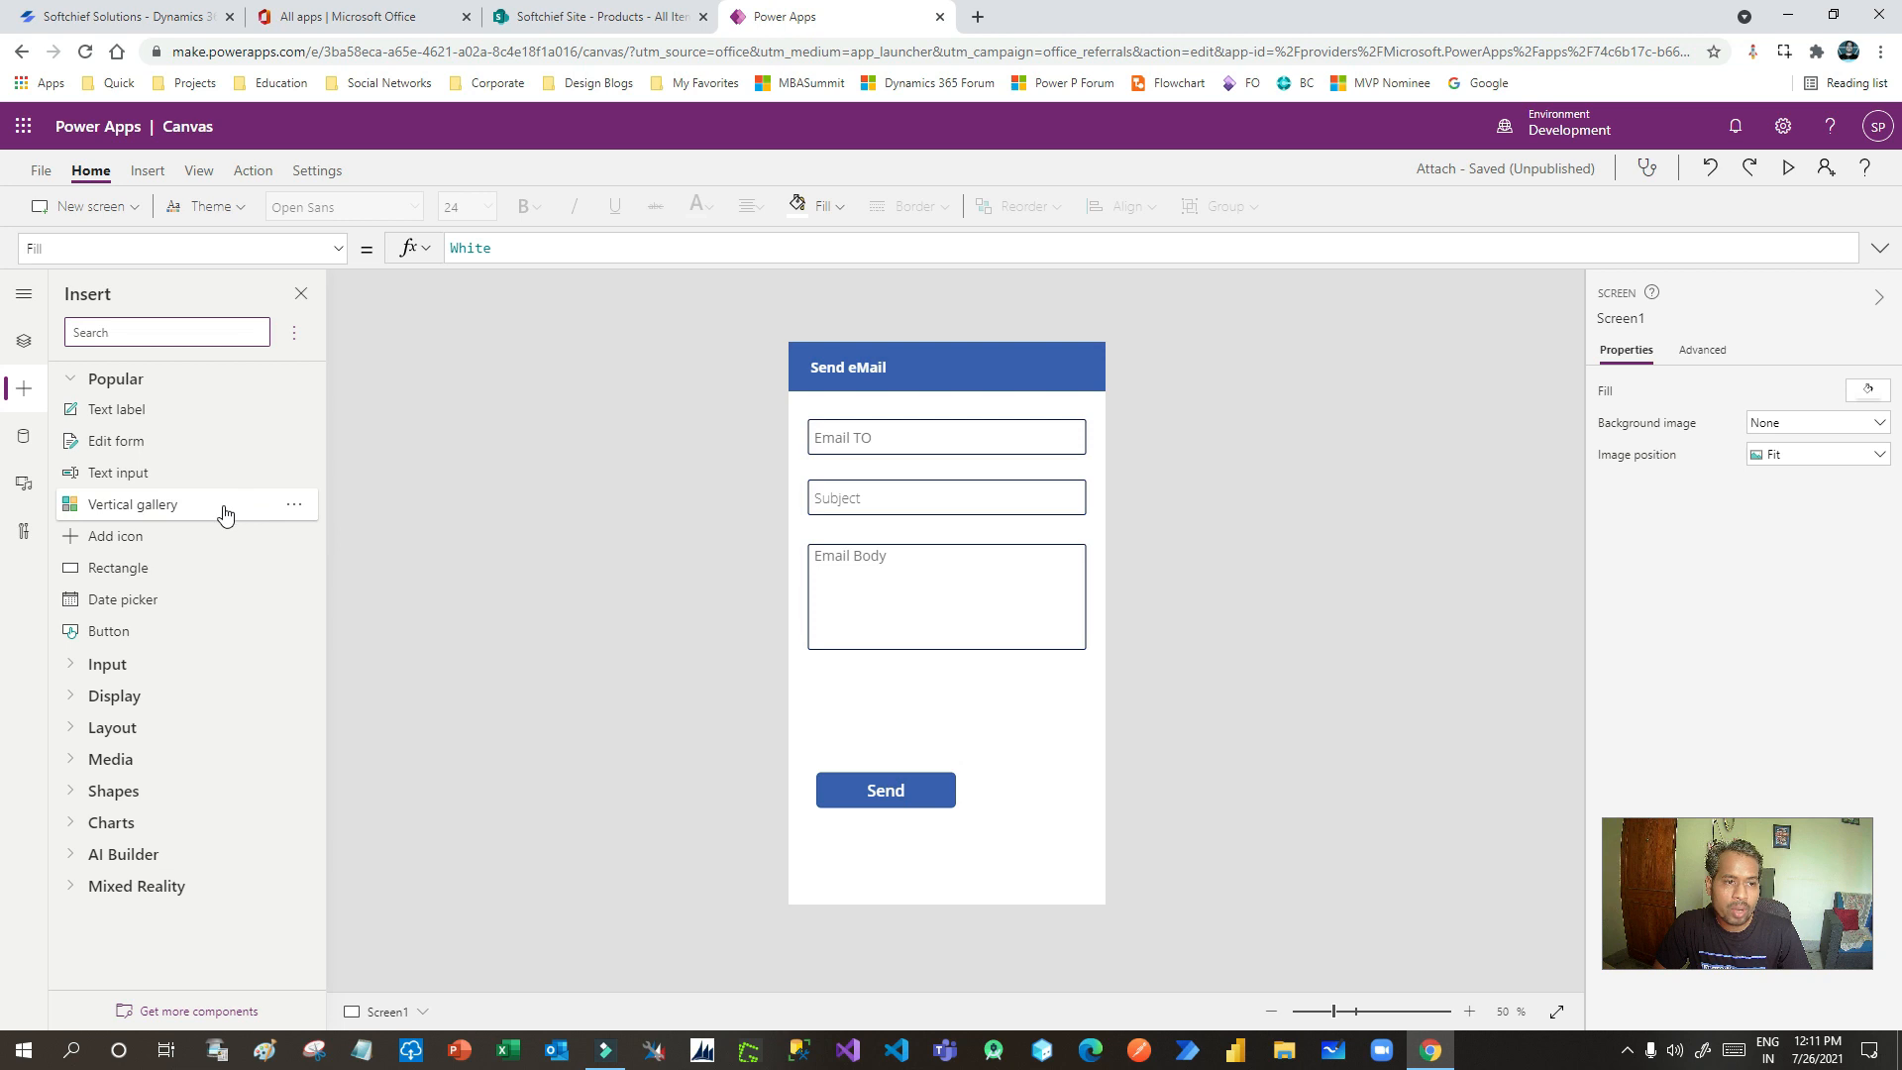
- Add a blank Screen2 with an empty edit form, Form2, and drag the form taller
click(79, 205)
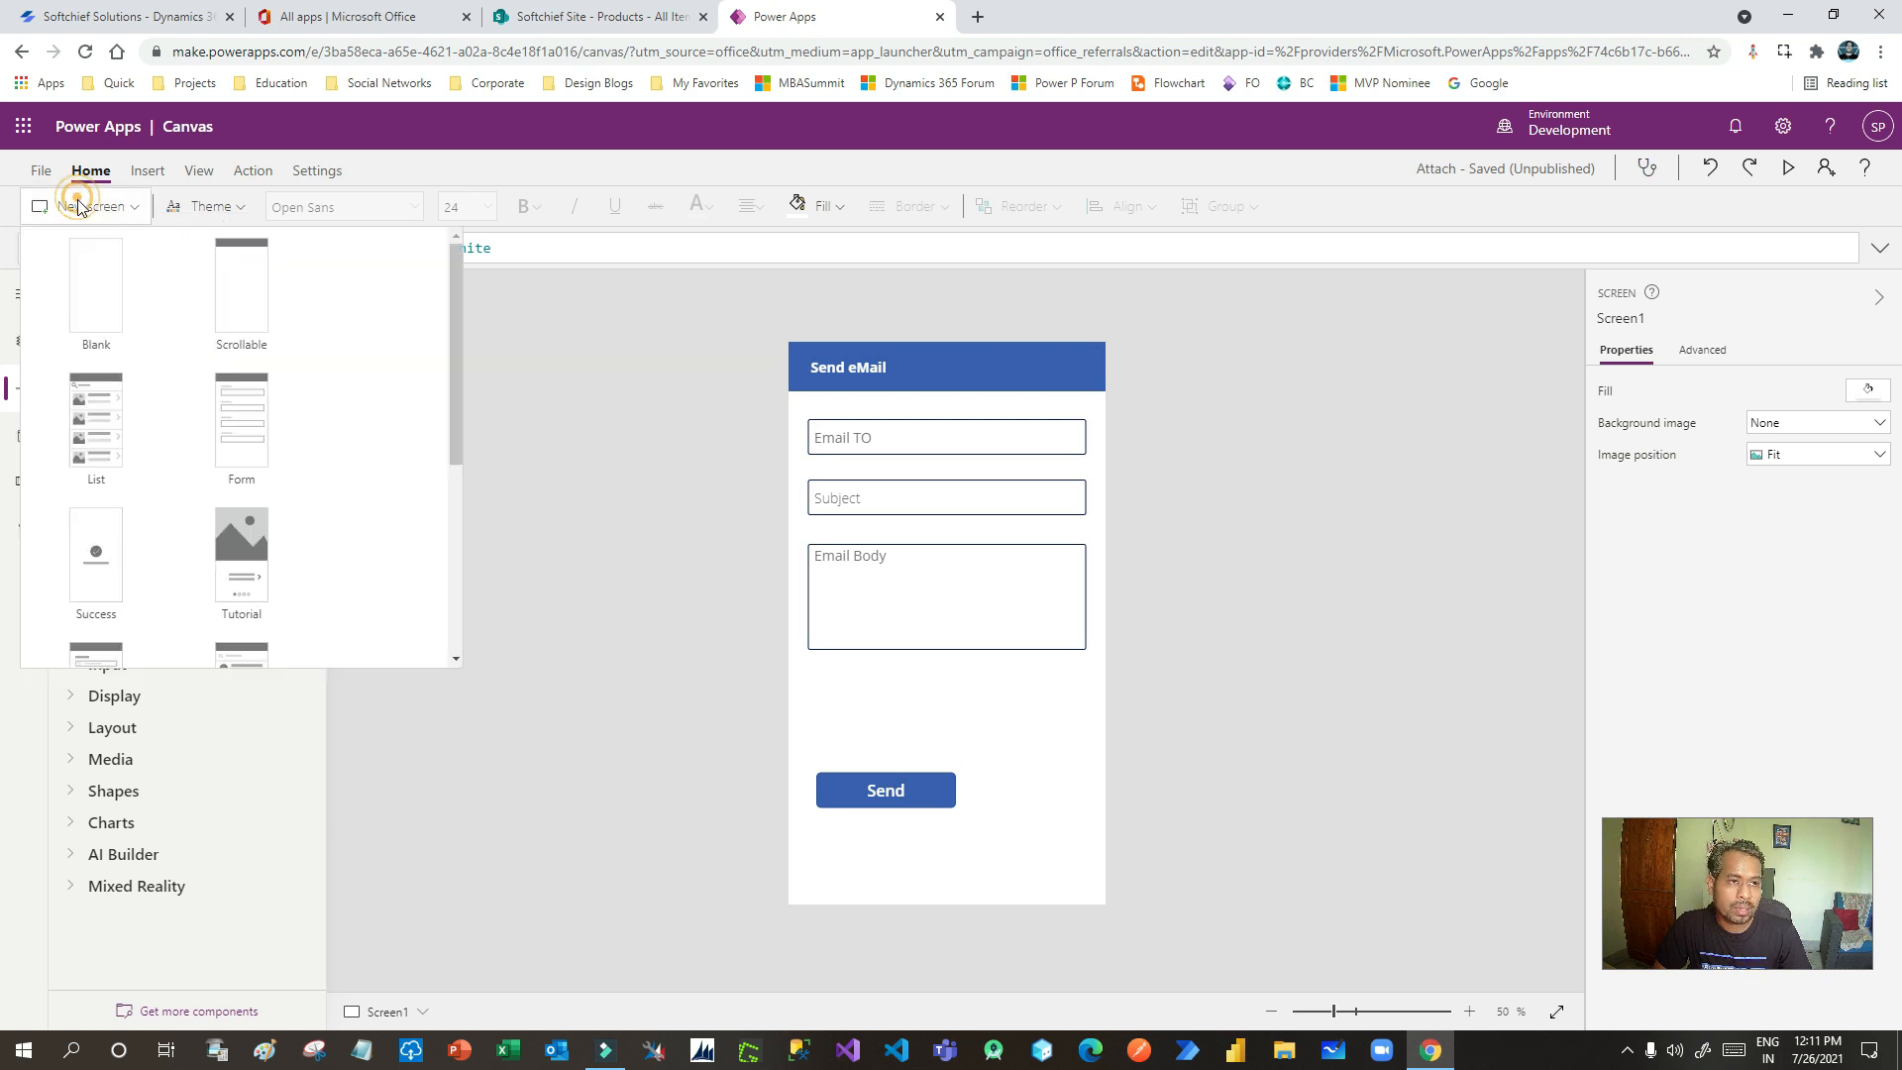
click(87, 284)
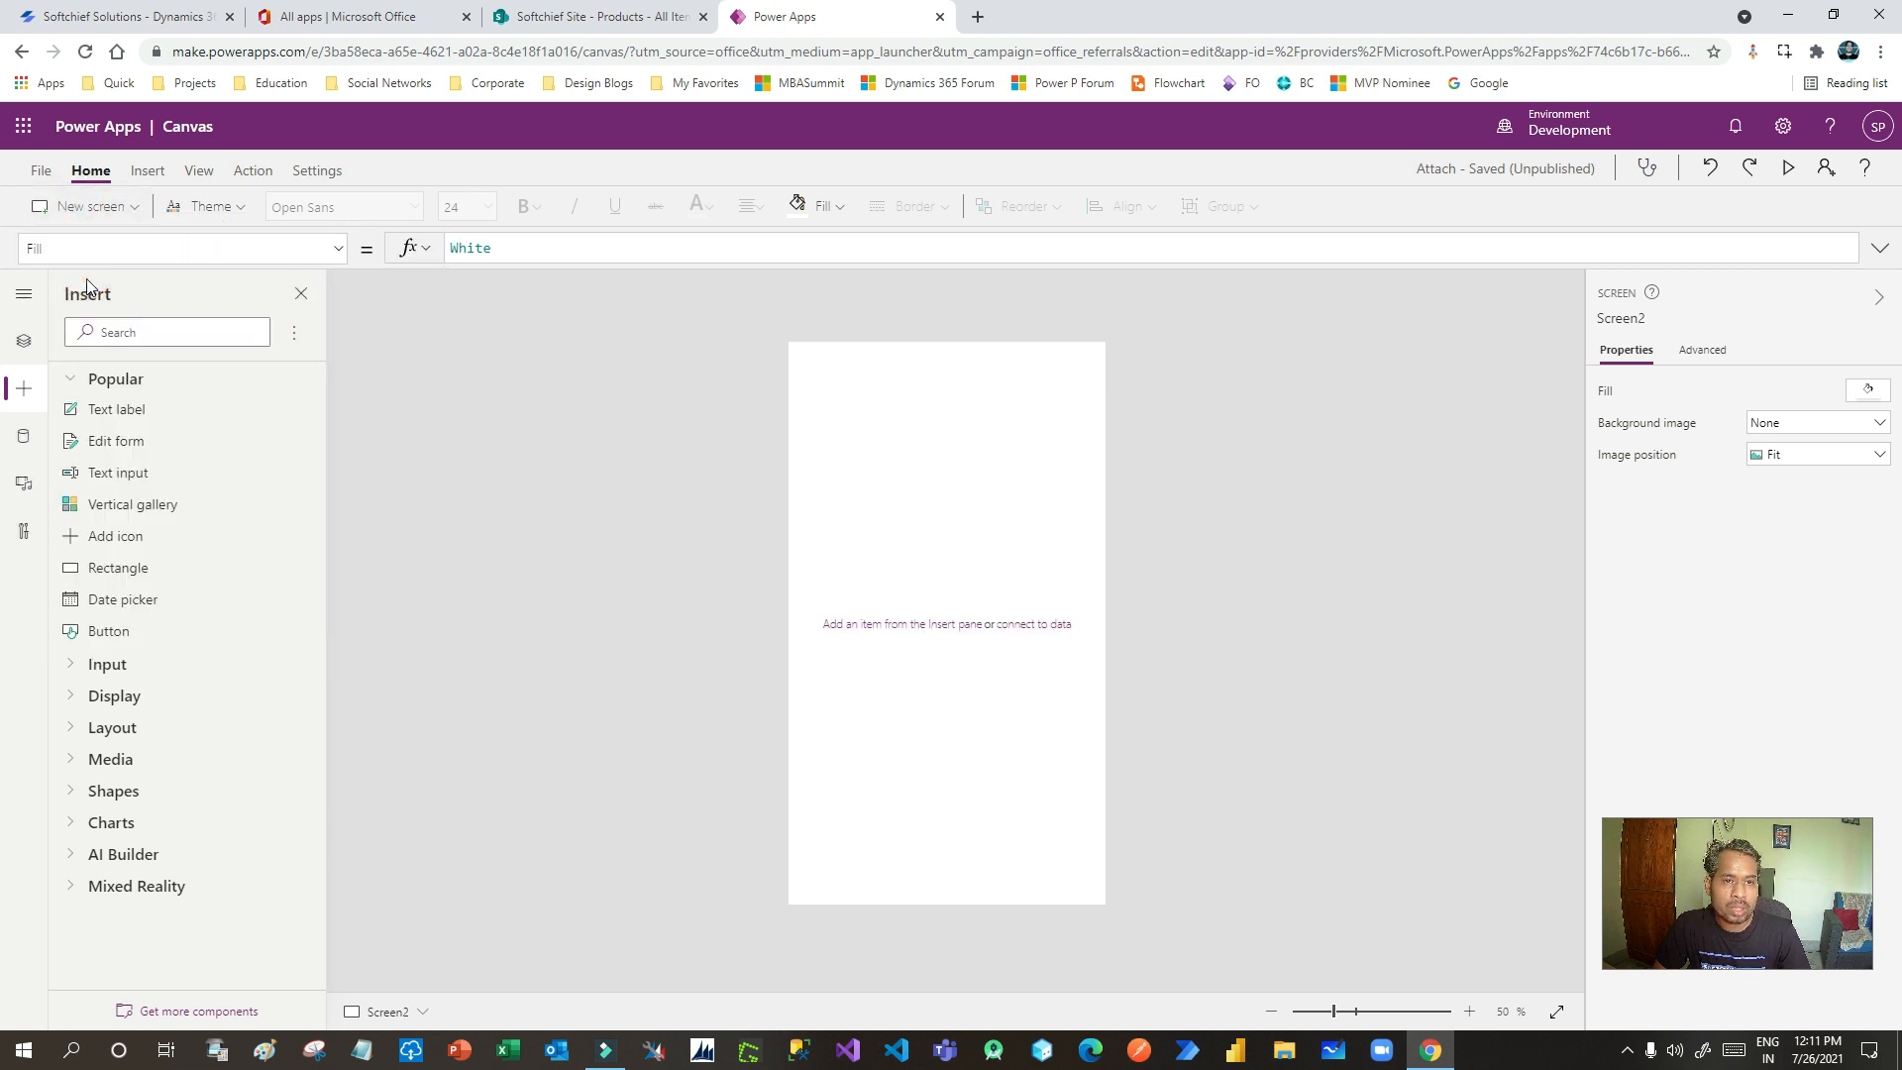
click(148, 171)
click(783, 208)
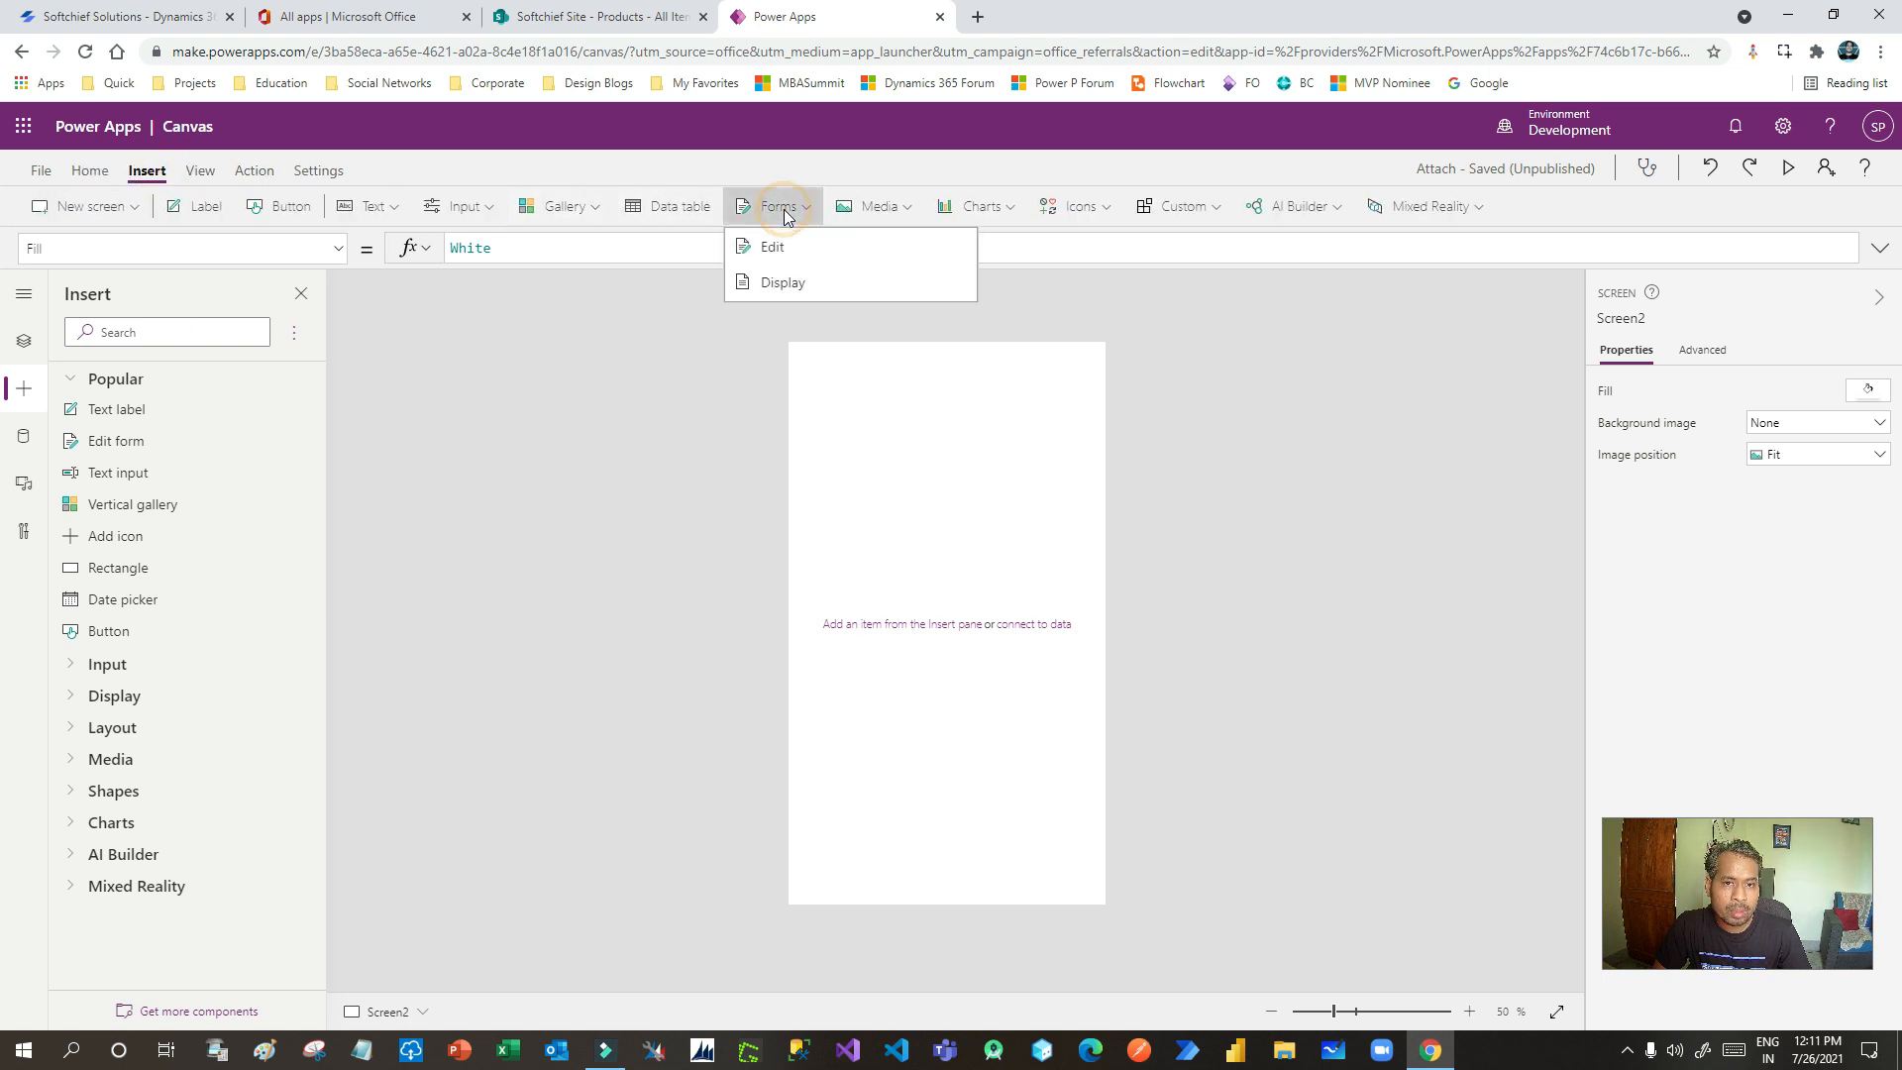
click(797, 248)
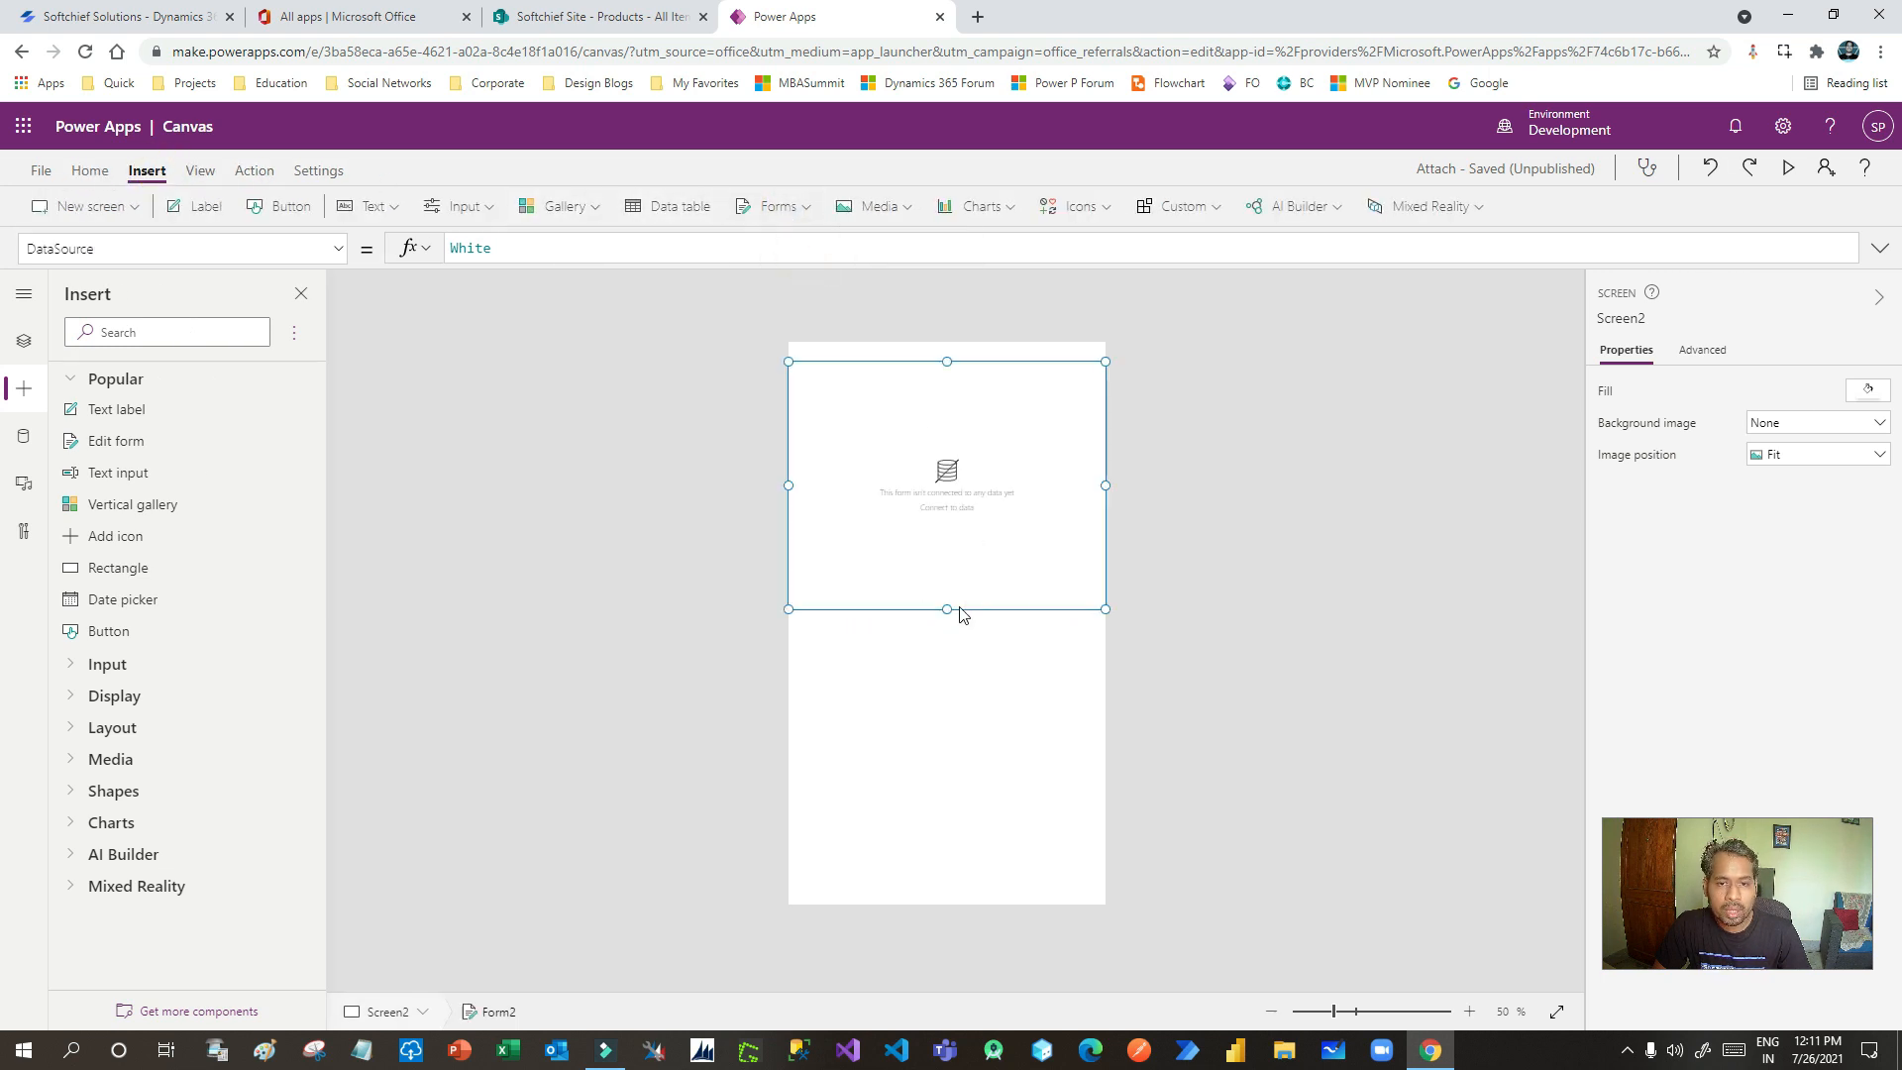
drag(949, 610, 951, 652)
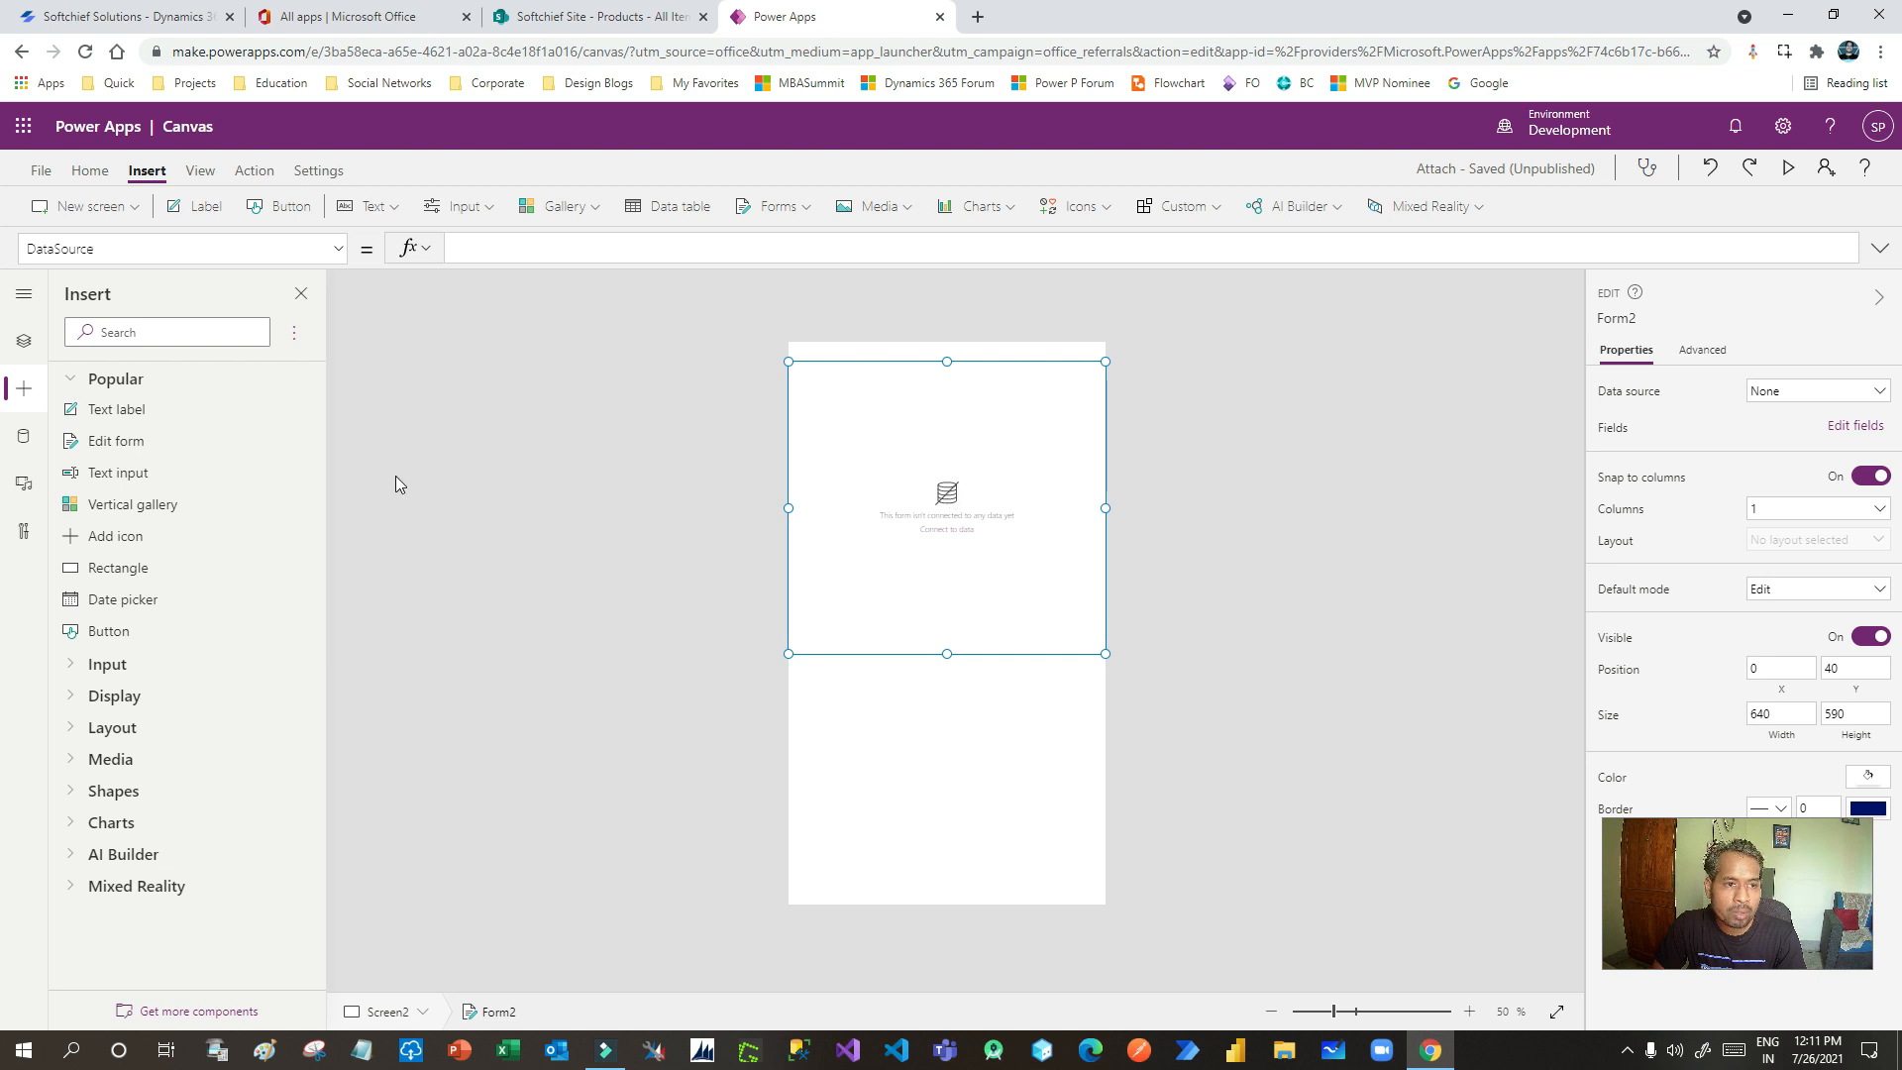
- Add the SharePoint connector and connect the Softchief Site's Products list as a data source
click(23, 436)
click(143, 334)
text(sharepoint)
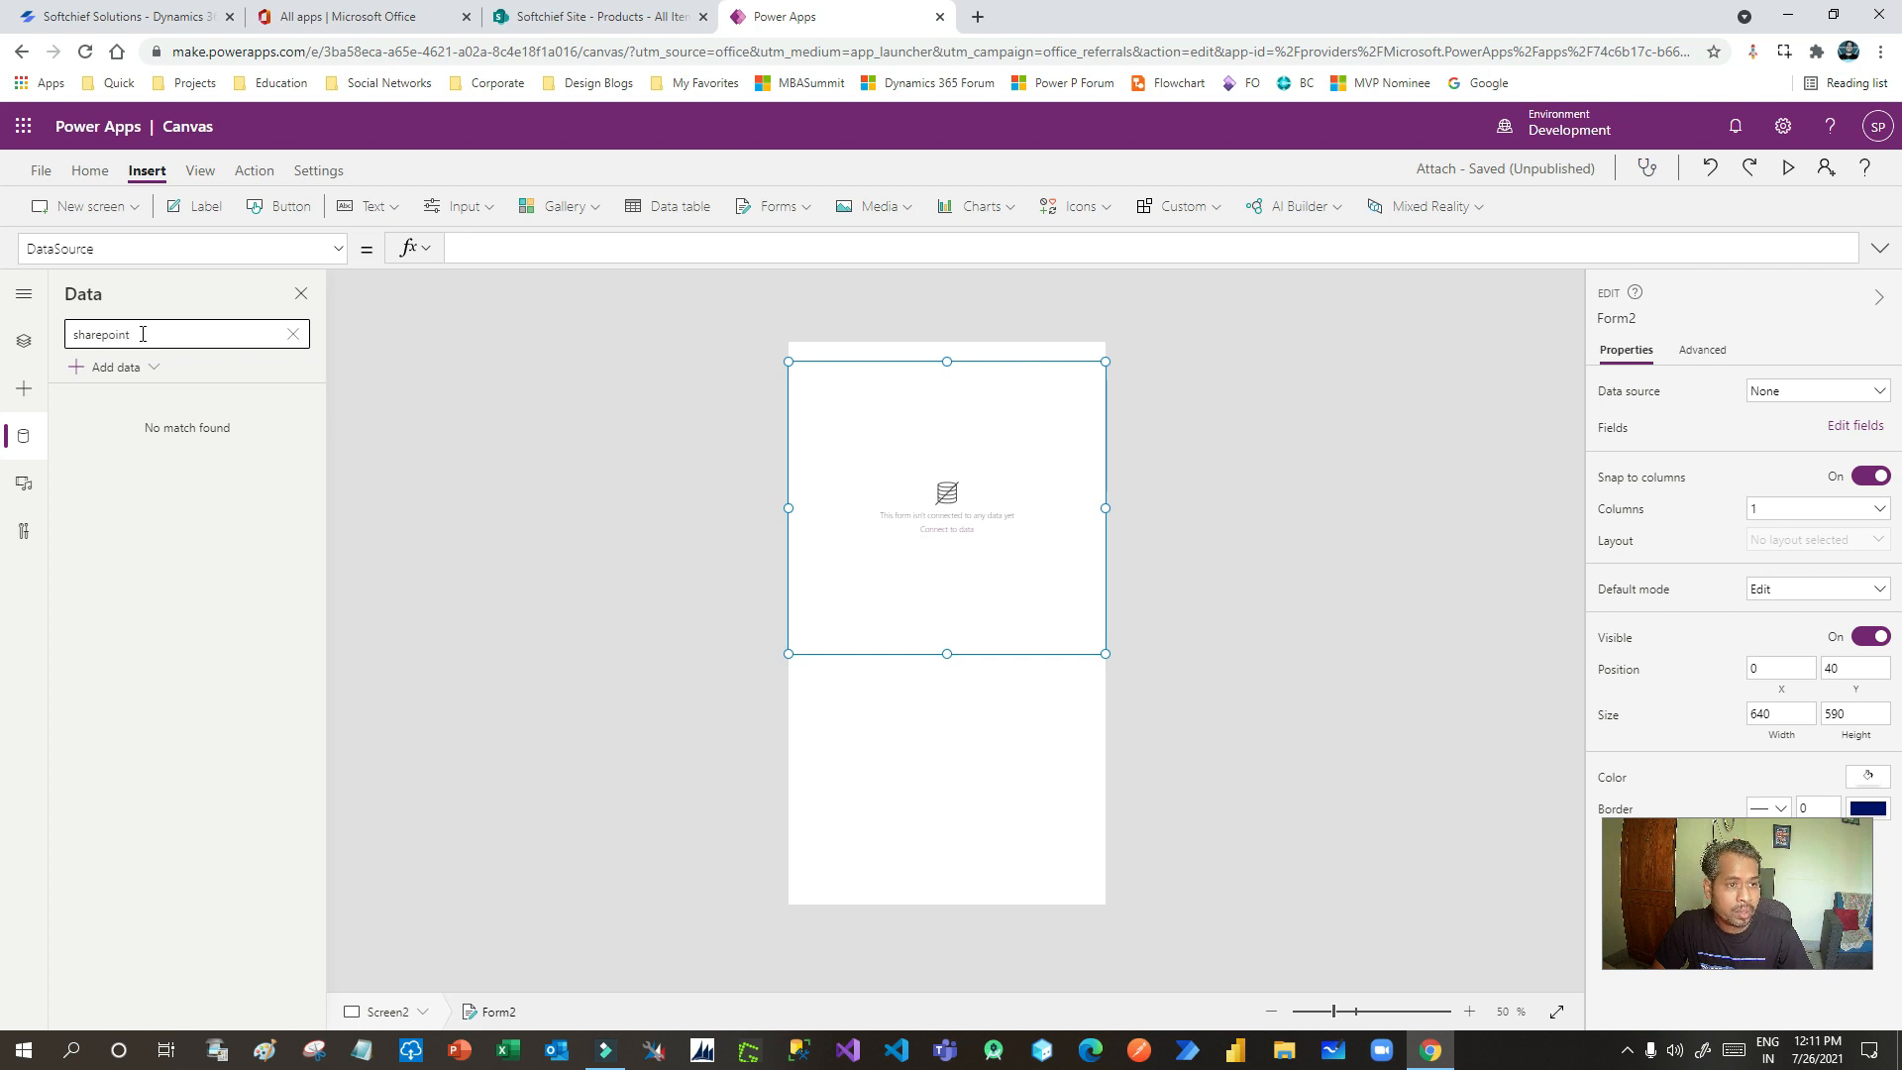
click(146, 367)
click(137, 436)
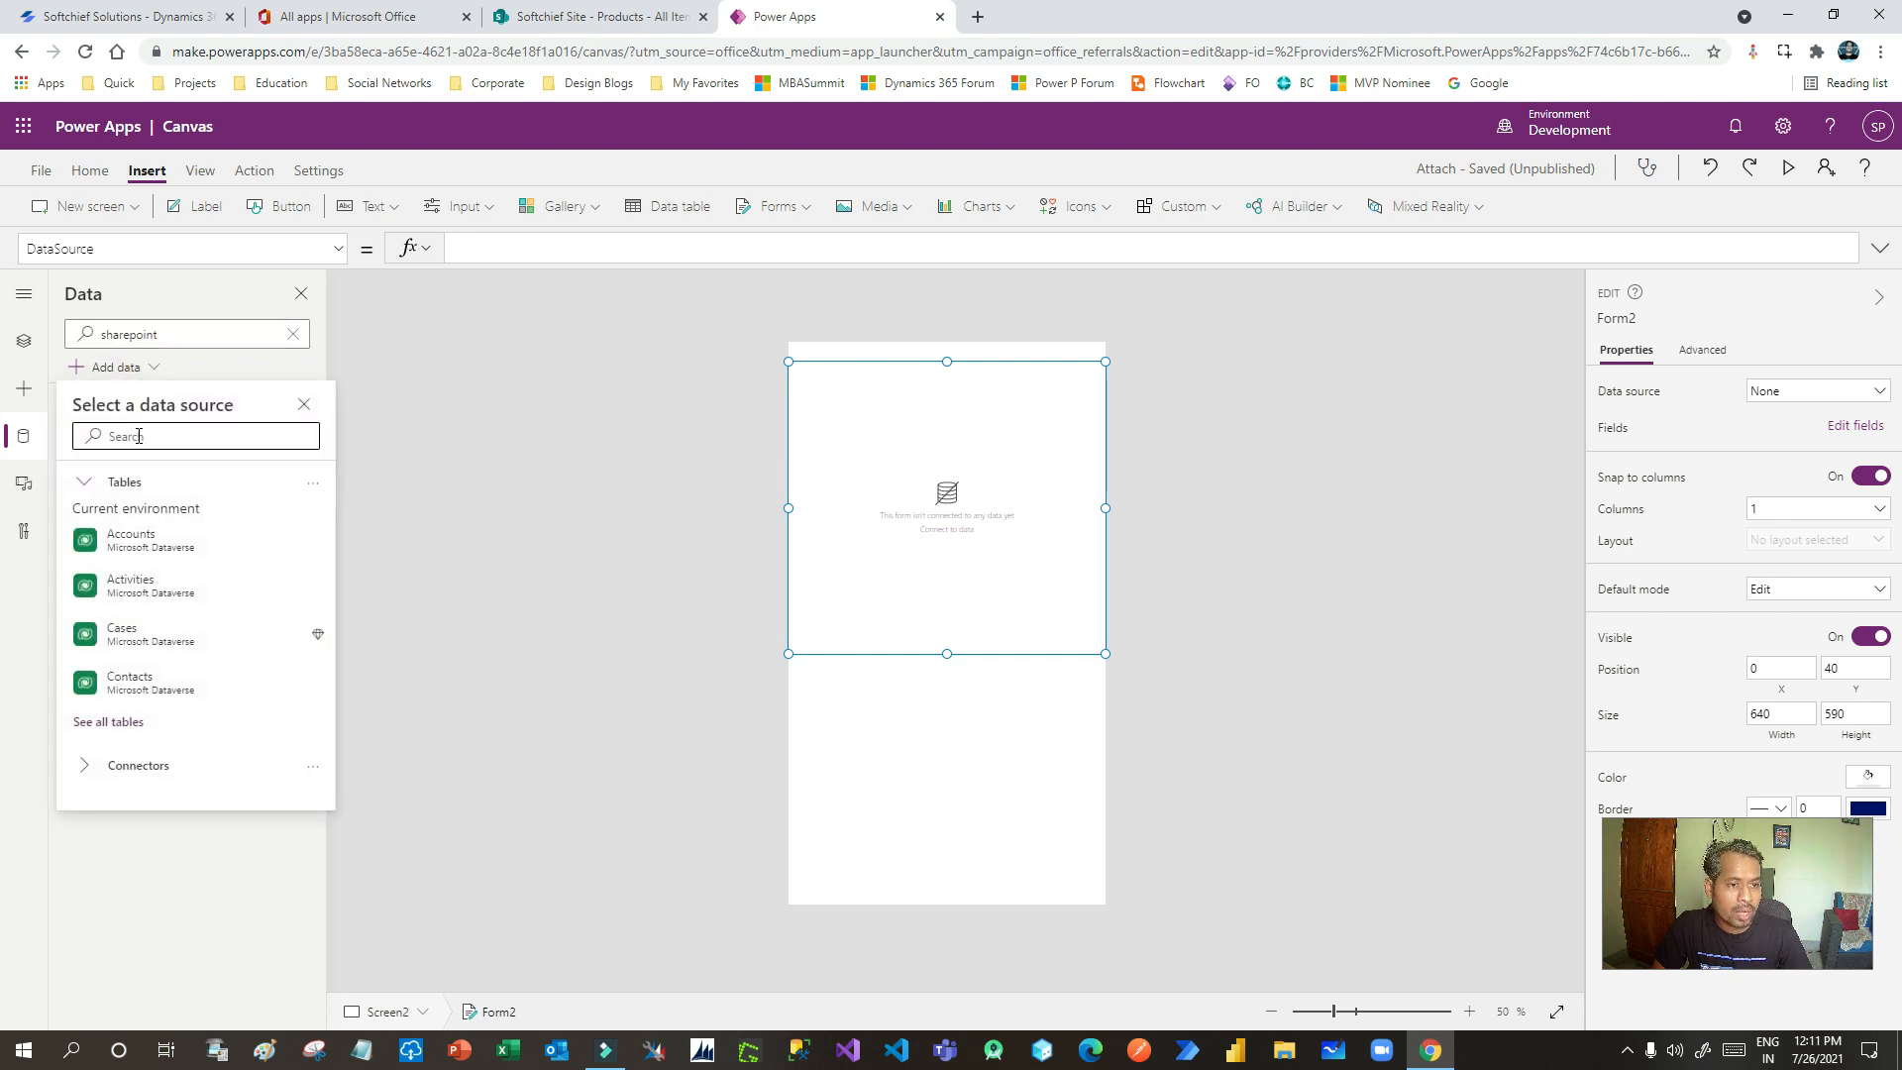
text(share)
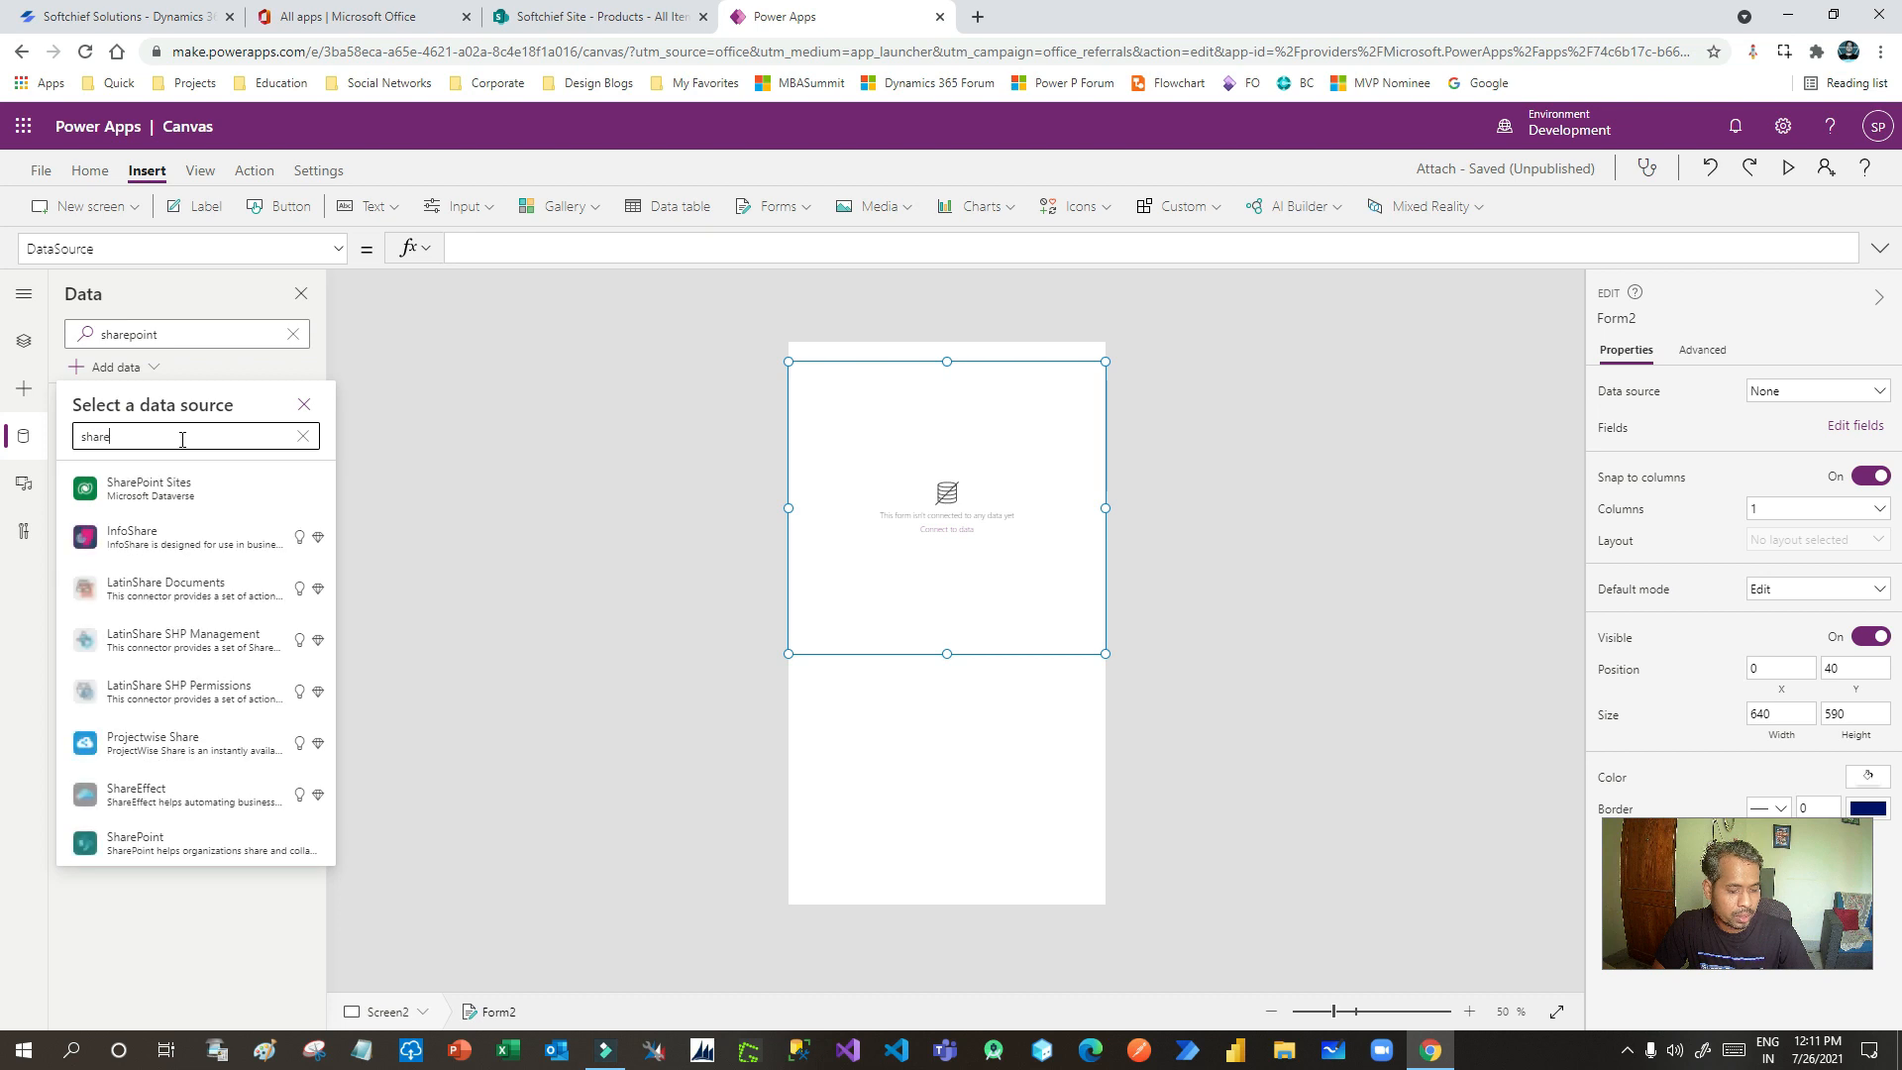
text(point)
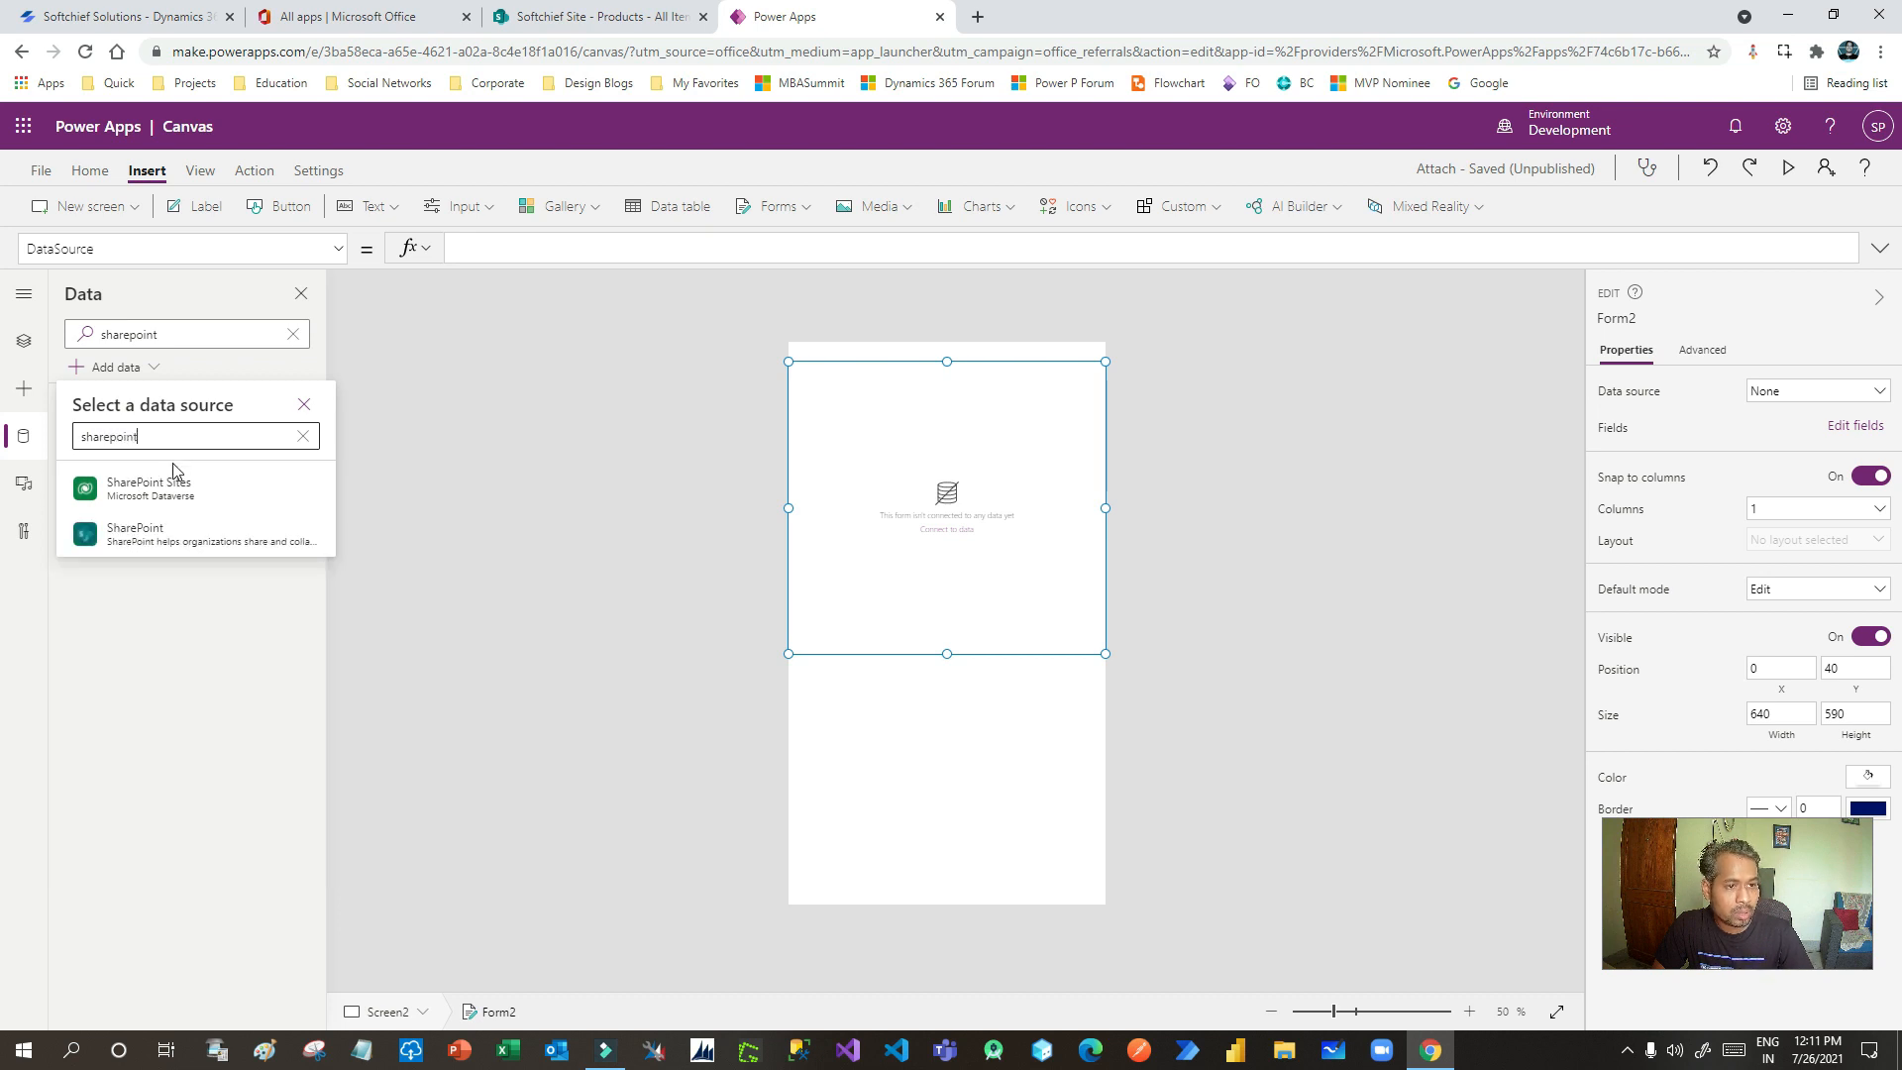
click(172, 540)
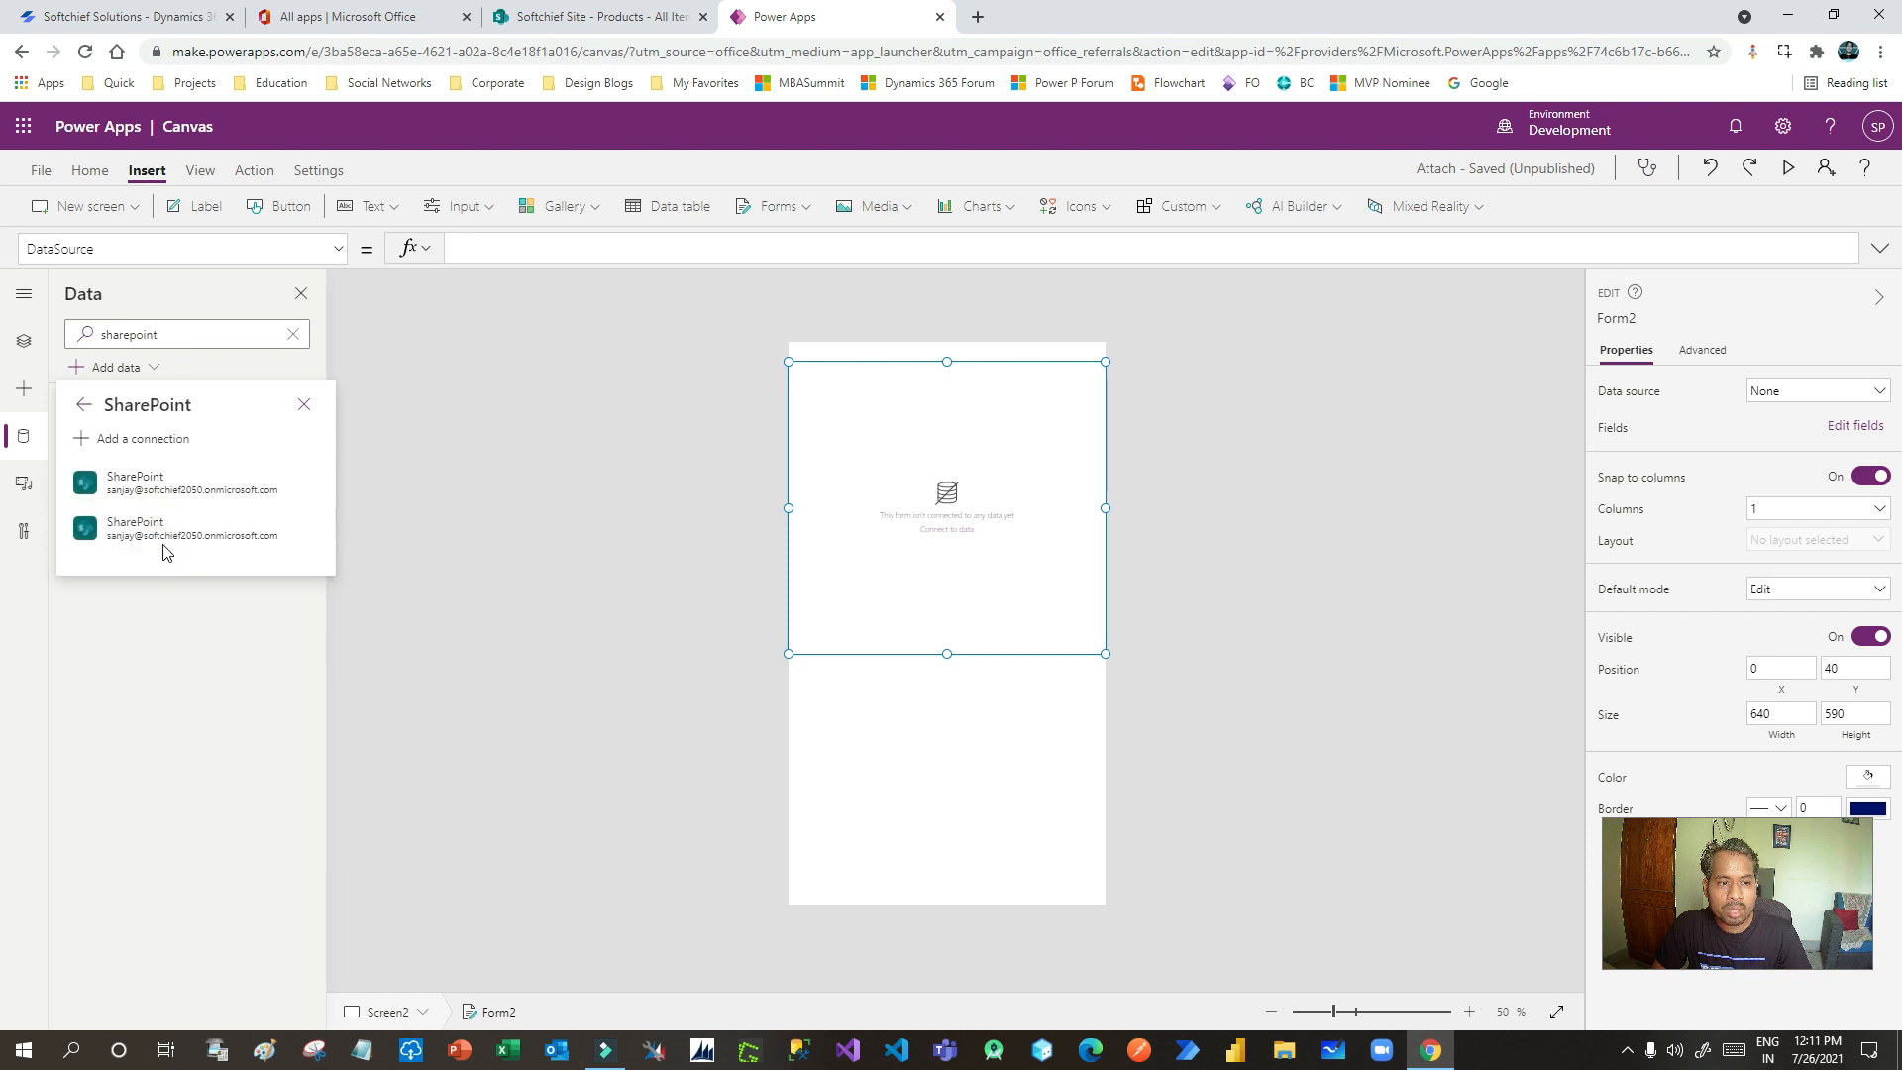
click(188, 485)
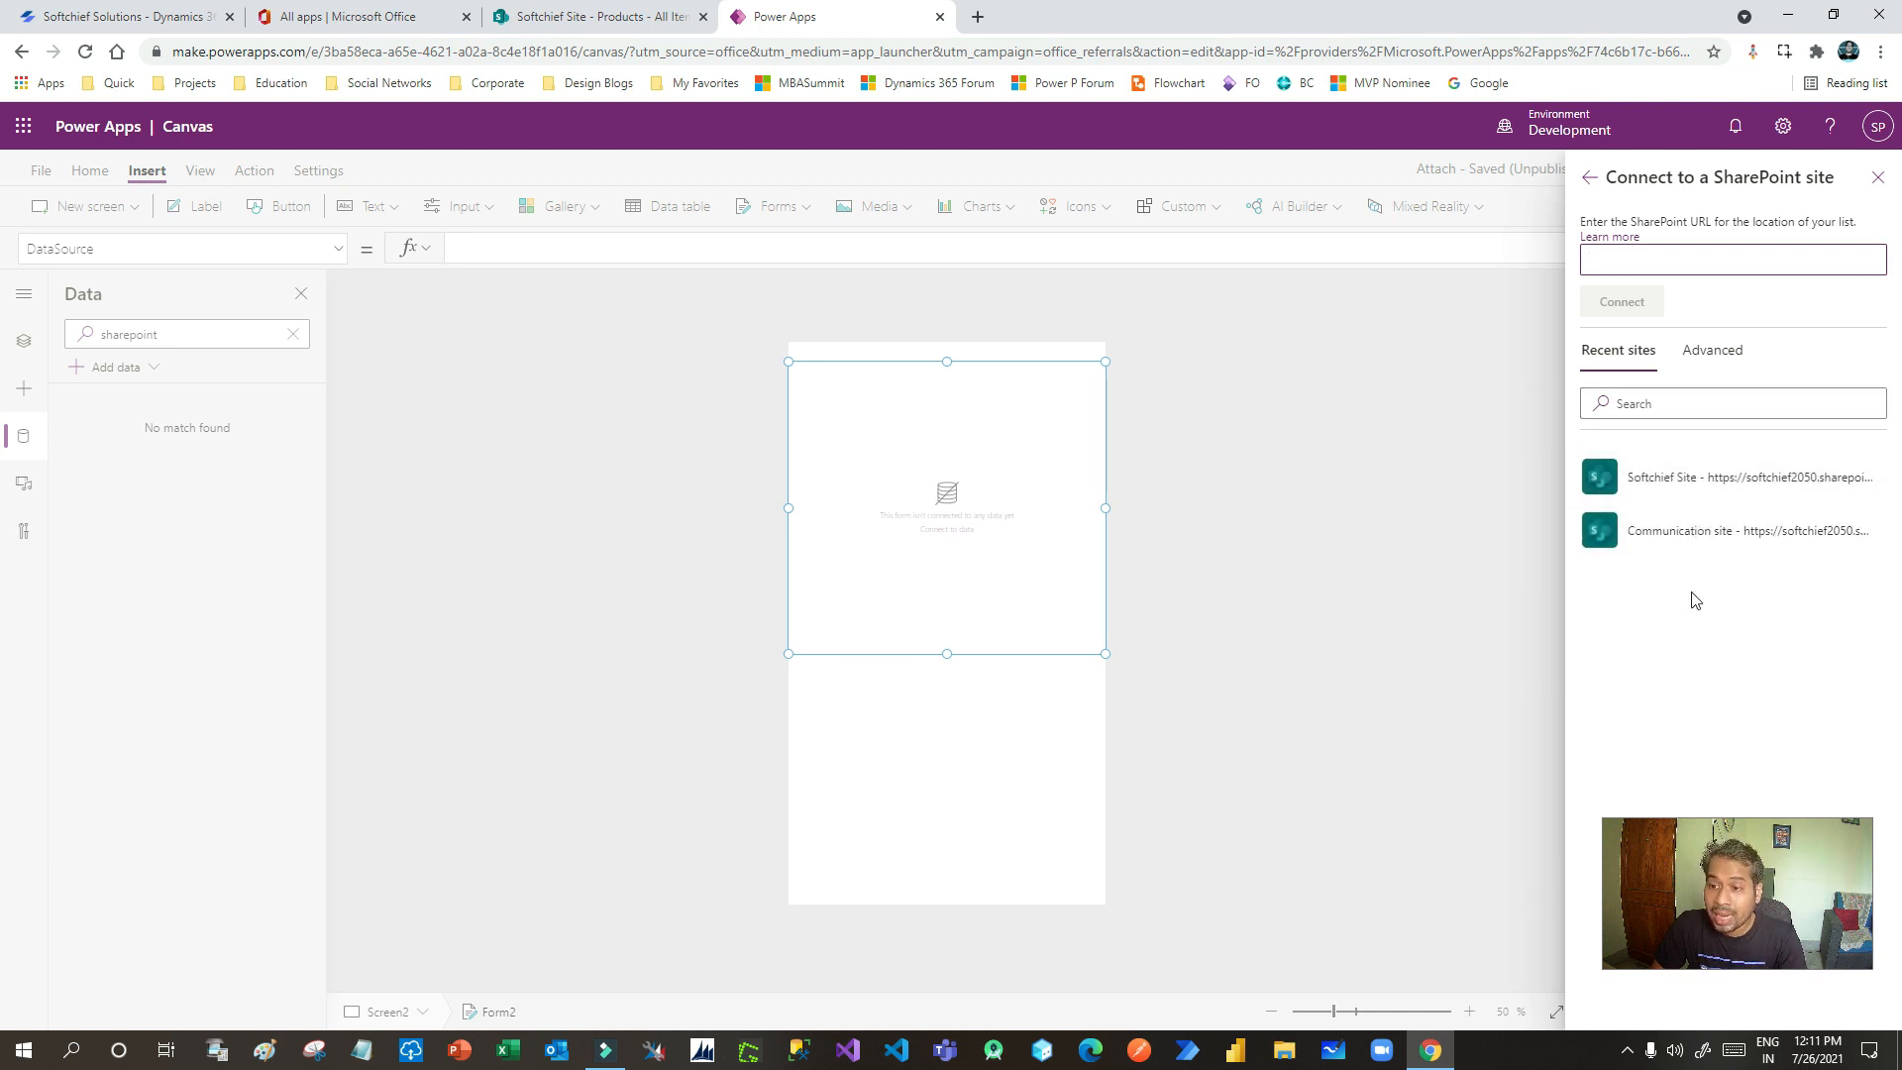
click(1672, 483)
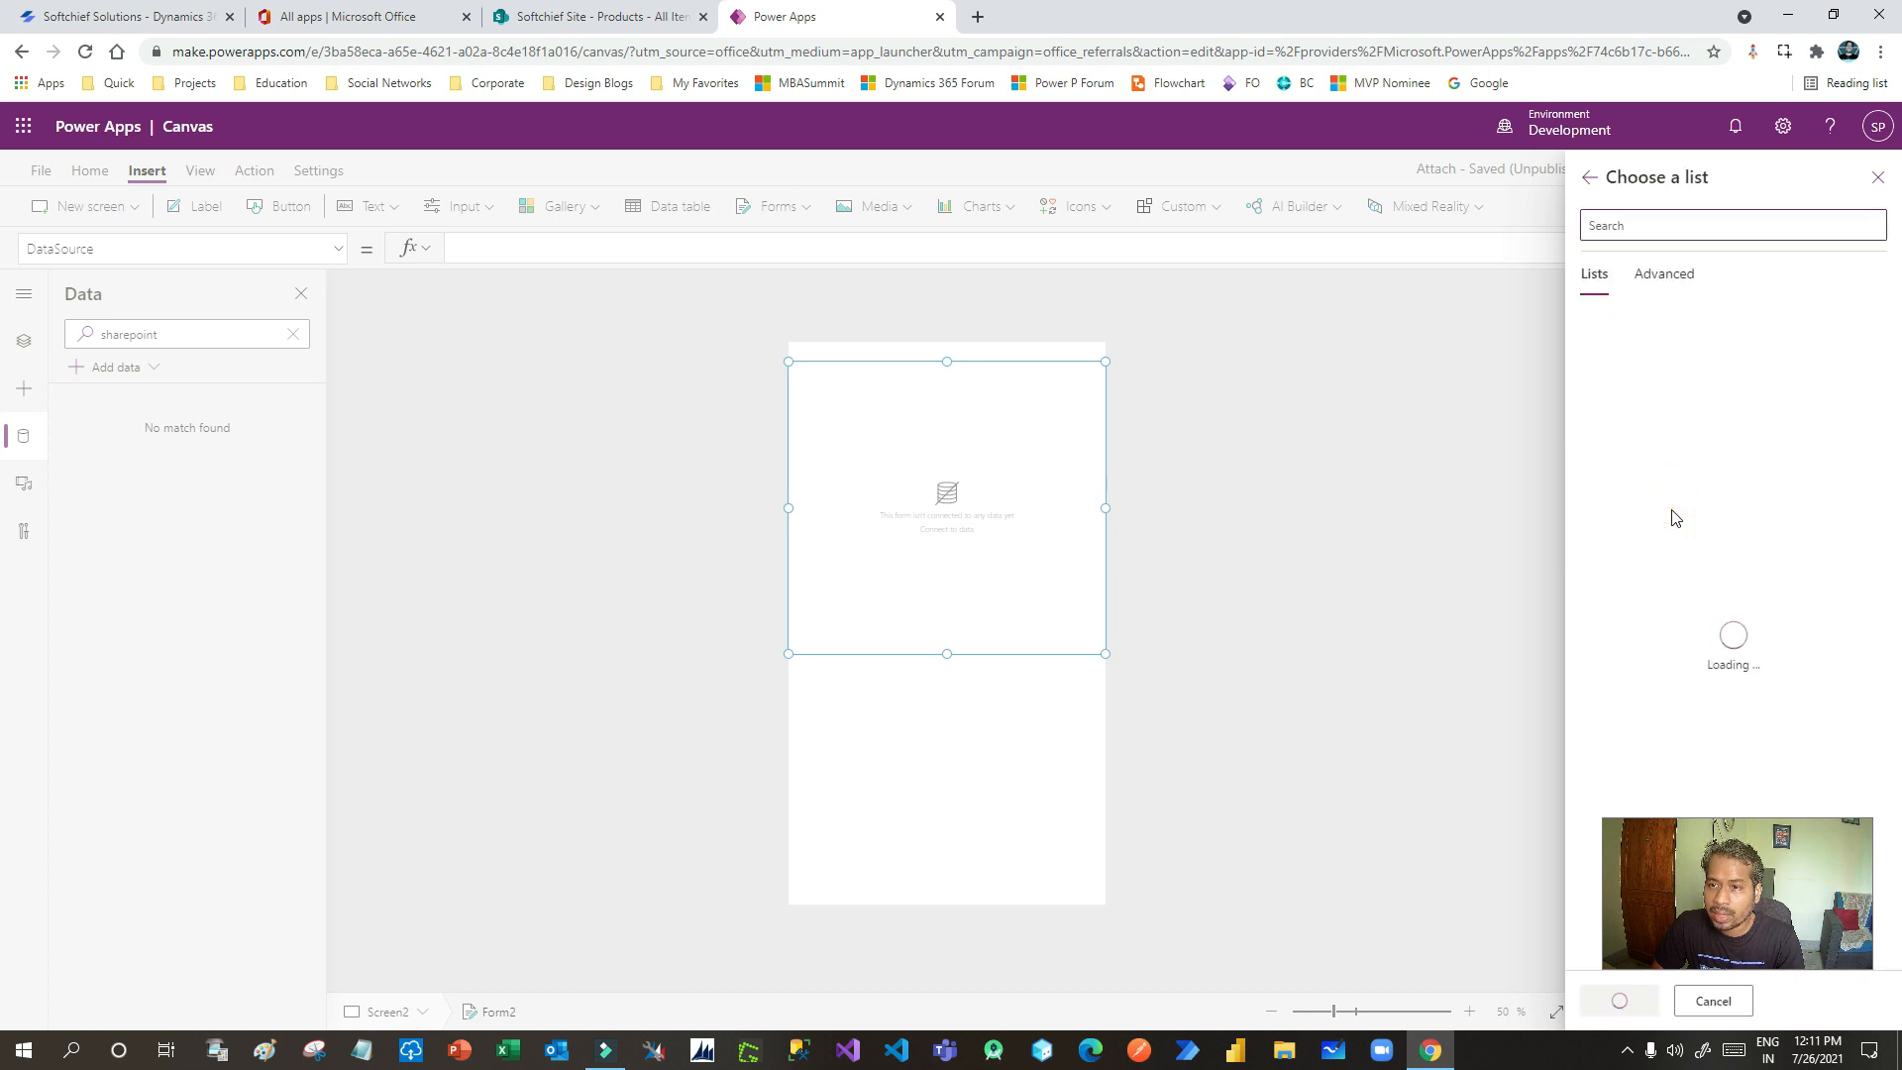
click(1597, 374)
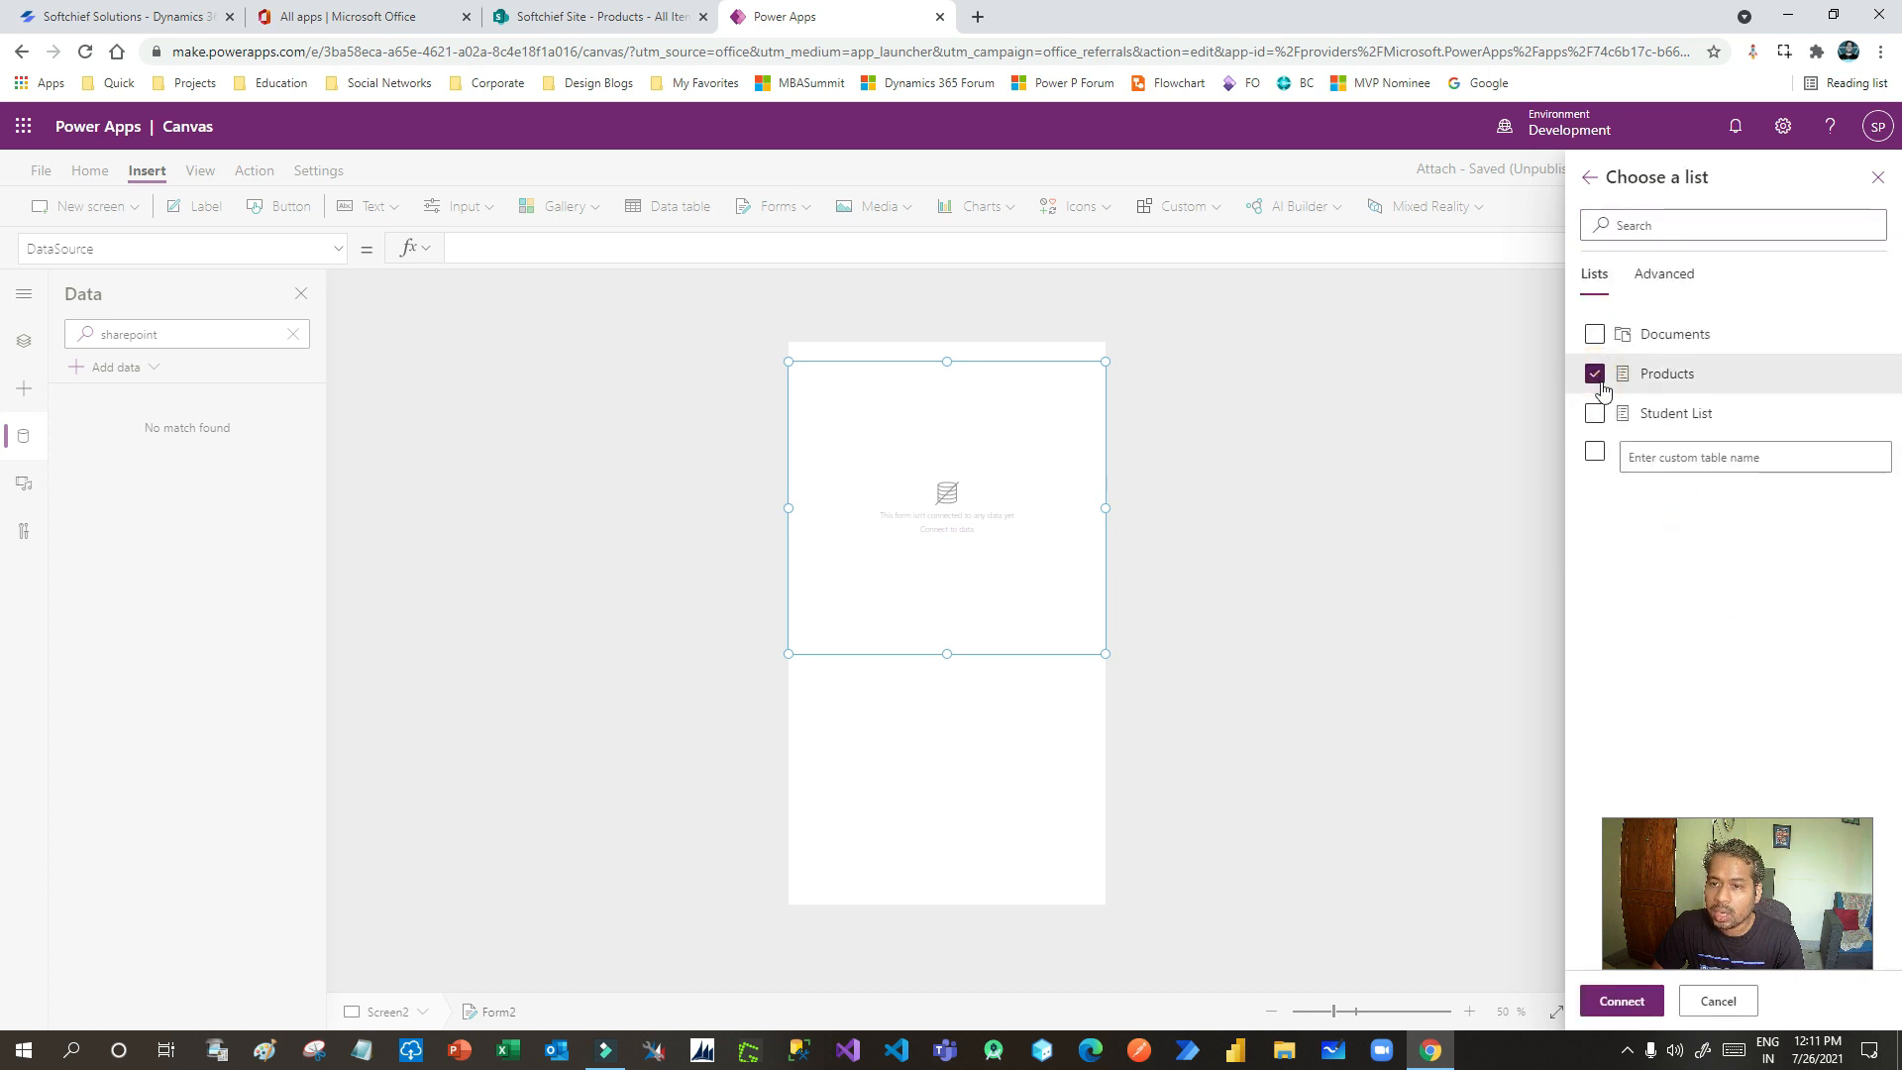
click(1624, 1003)
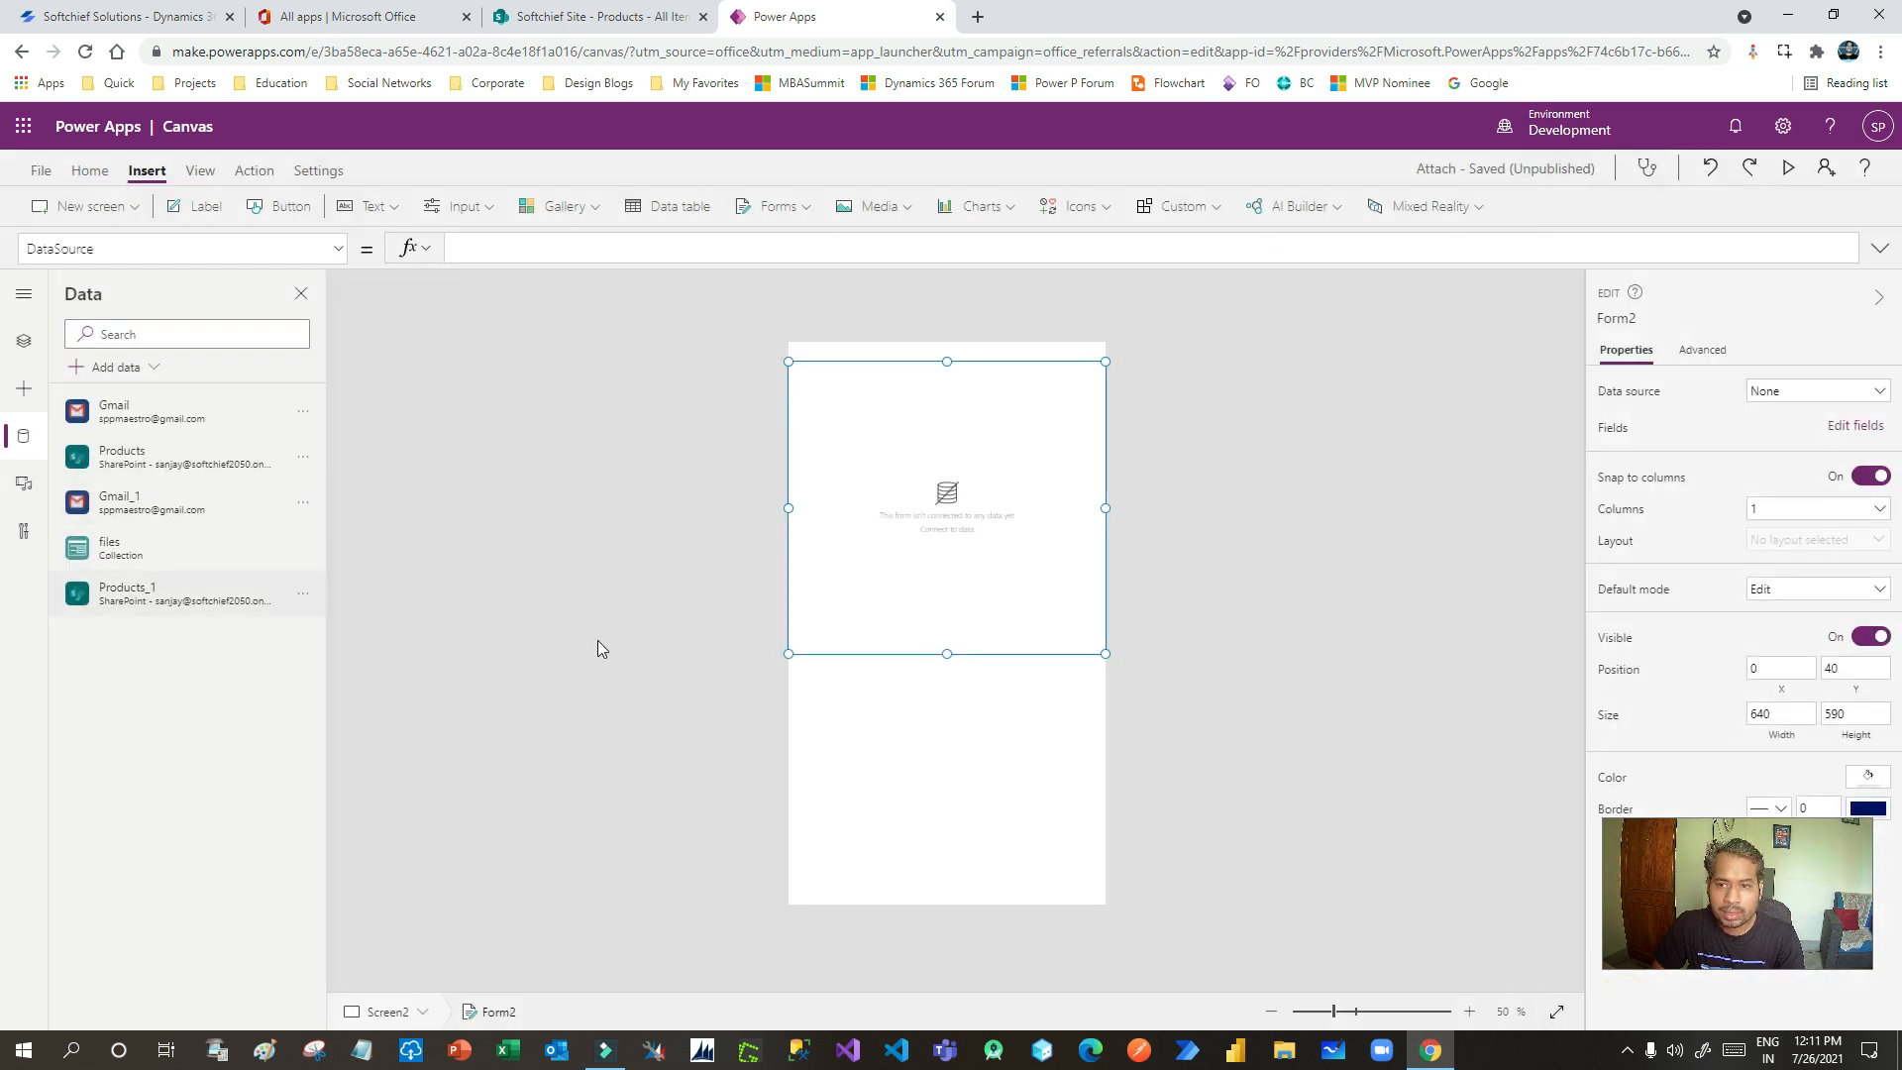
- Set Form2's data source to the Products list and stretch the form taller
click(1018, 432)
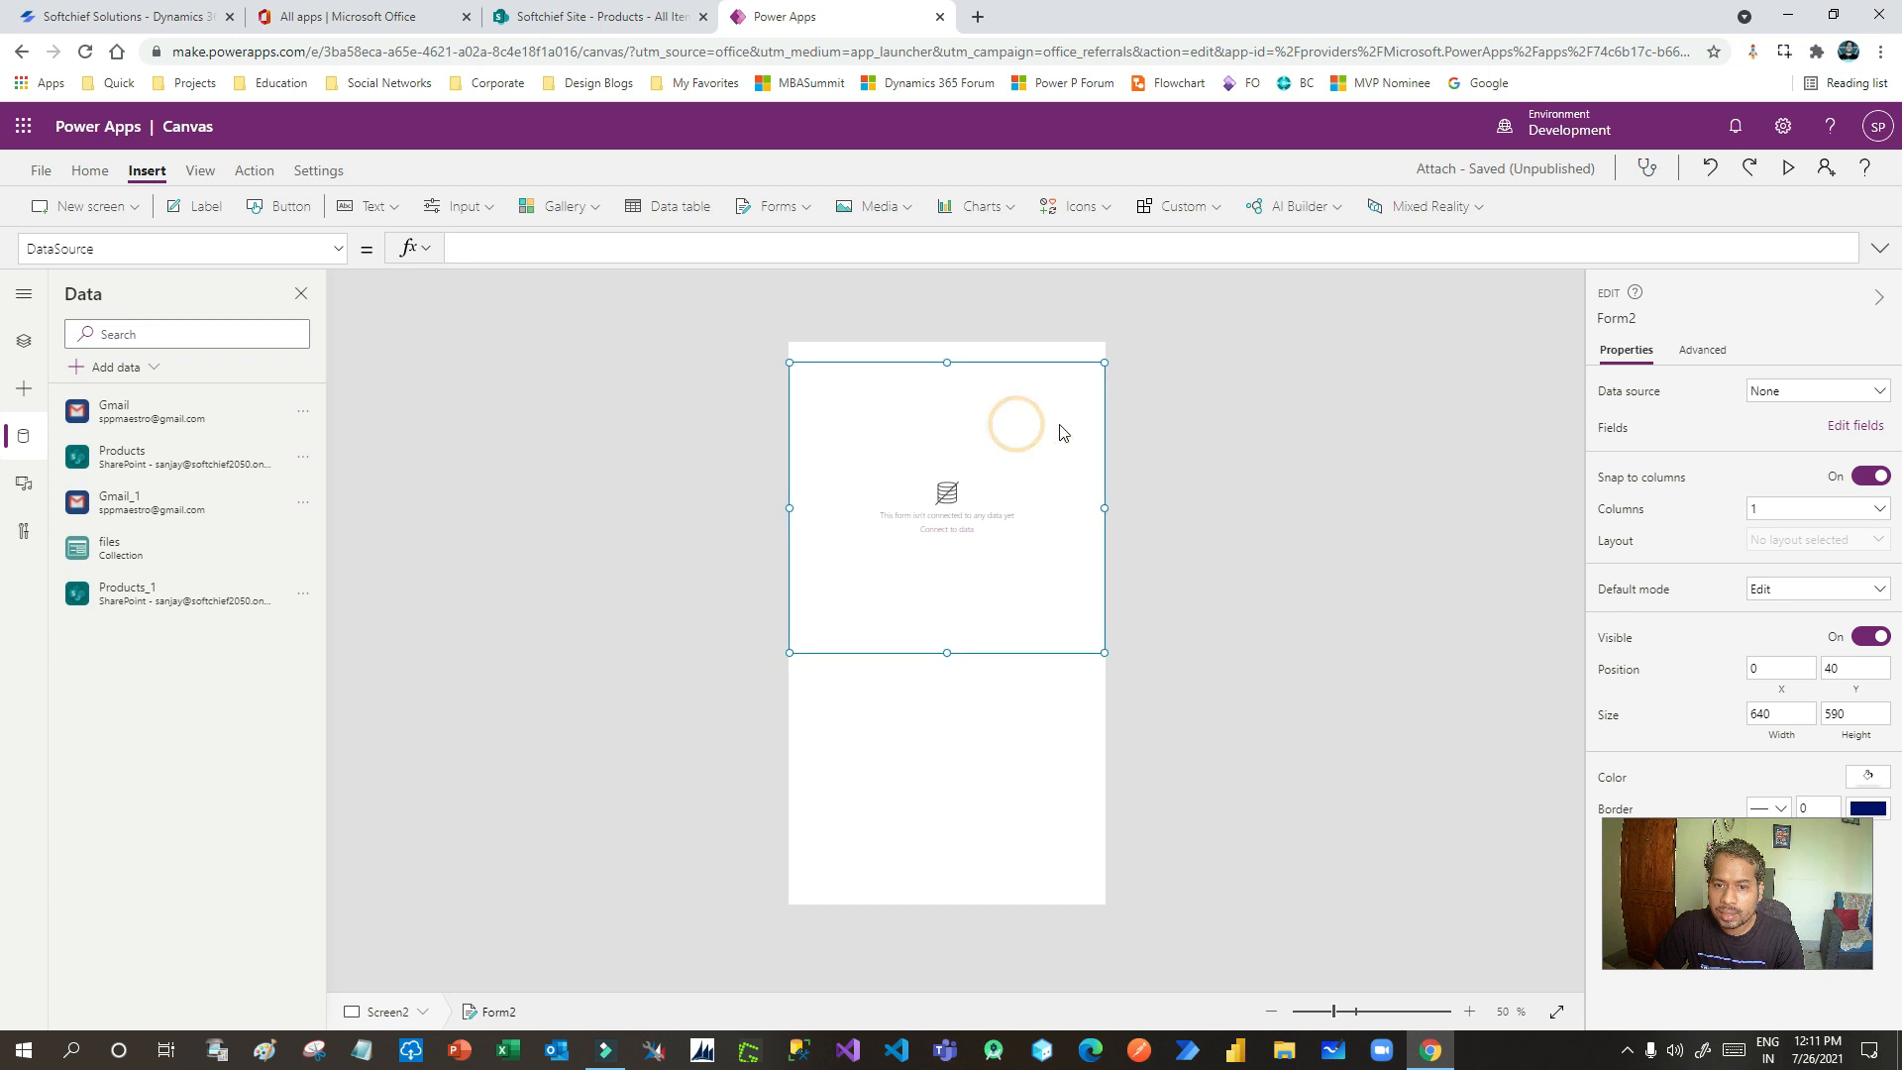
click(1794, 393)
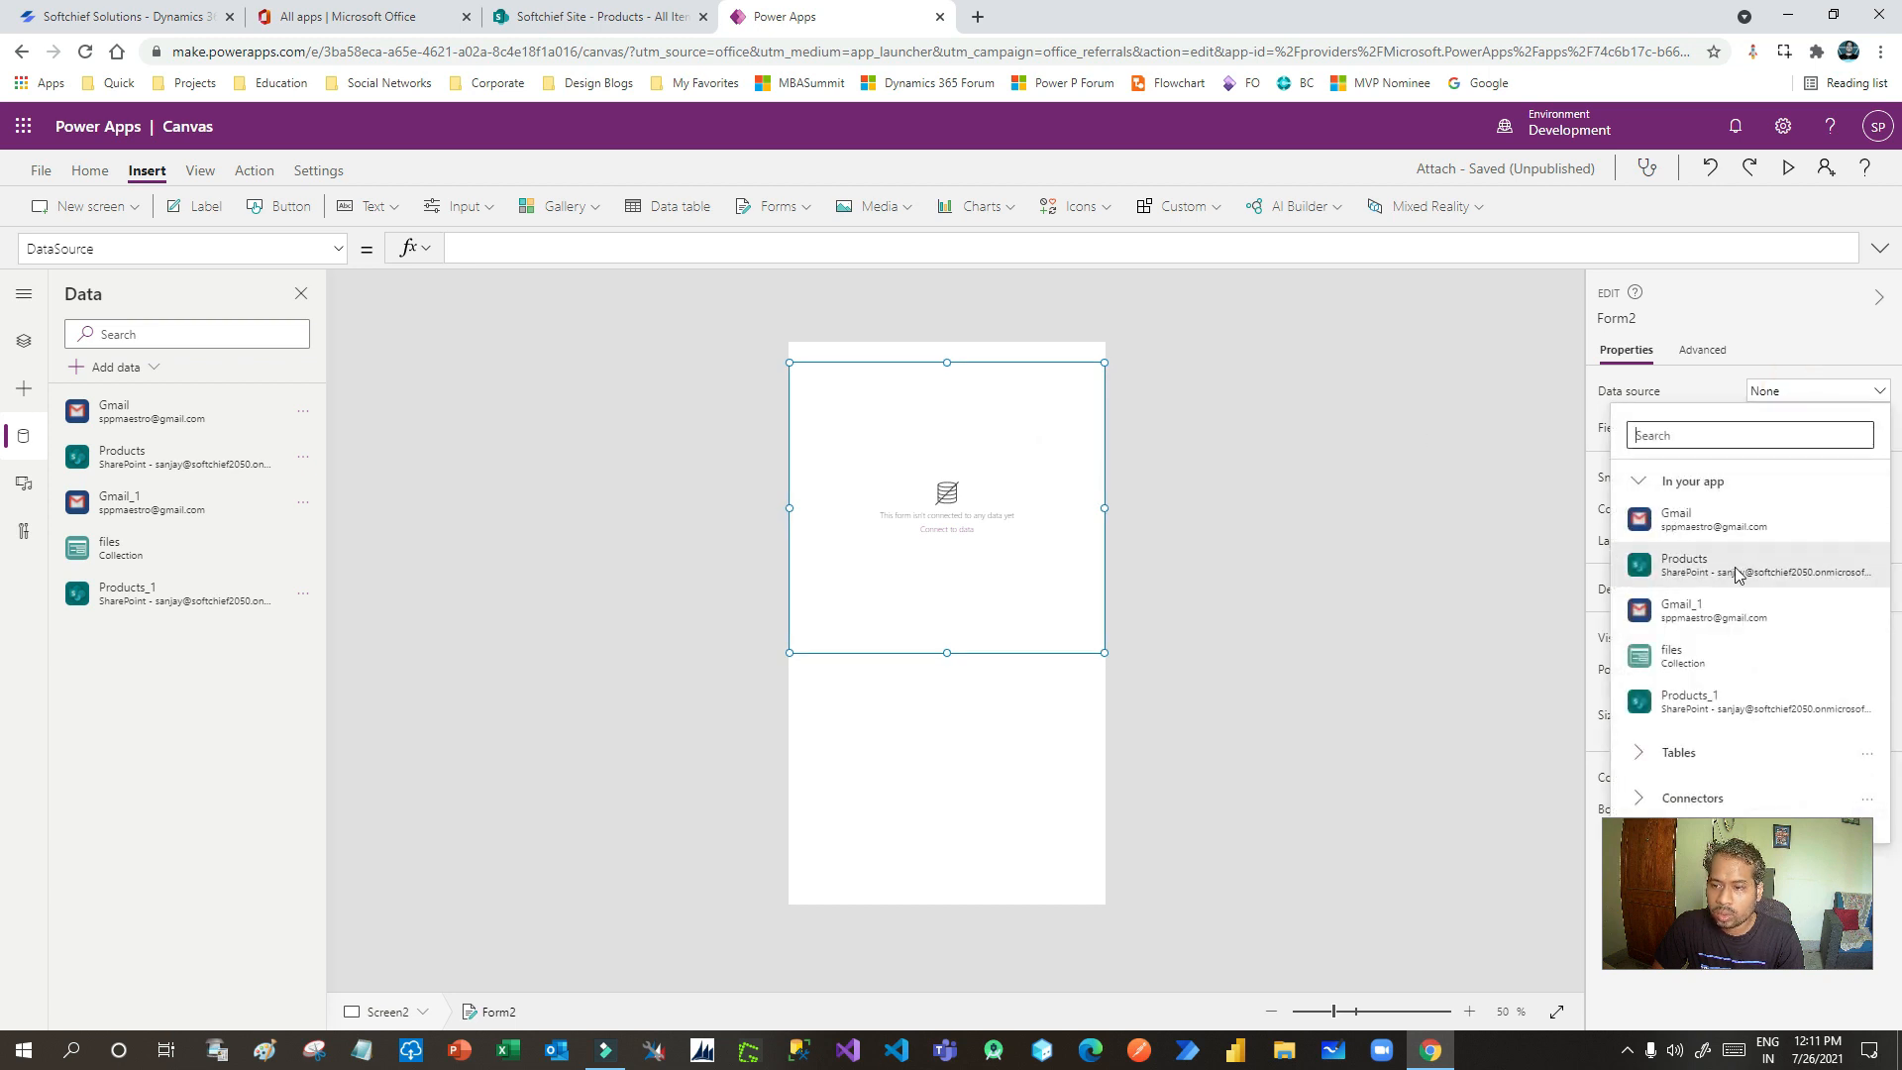
click(1700, 572)
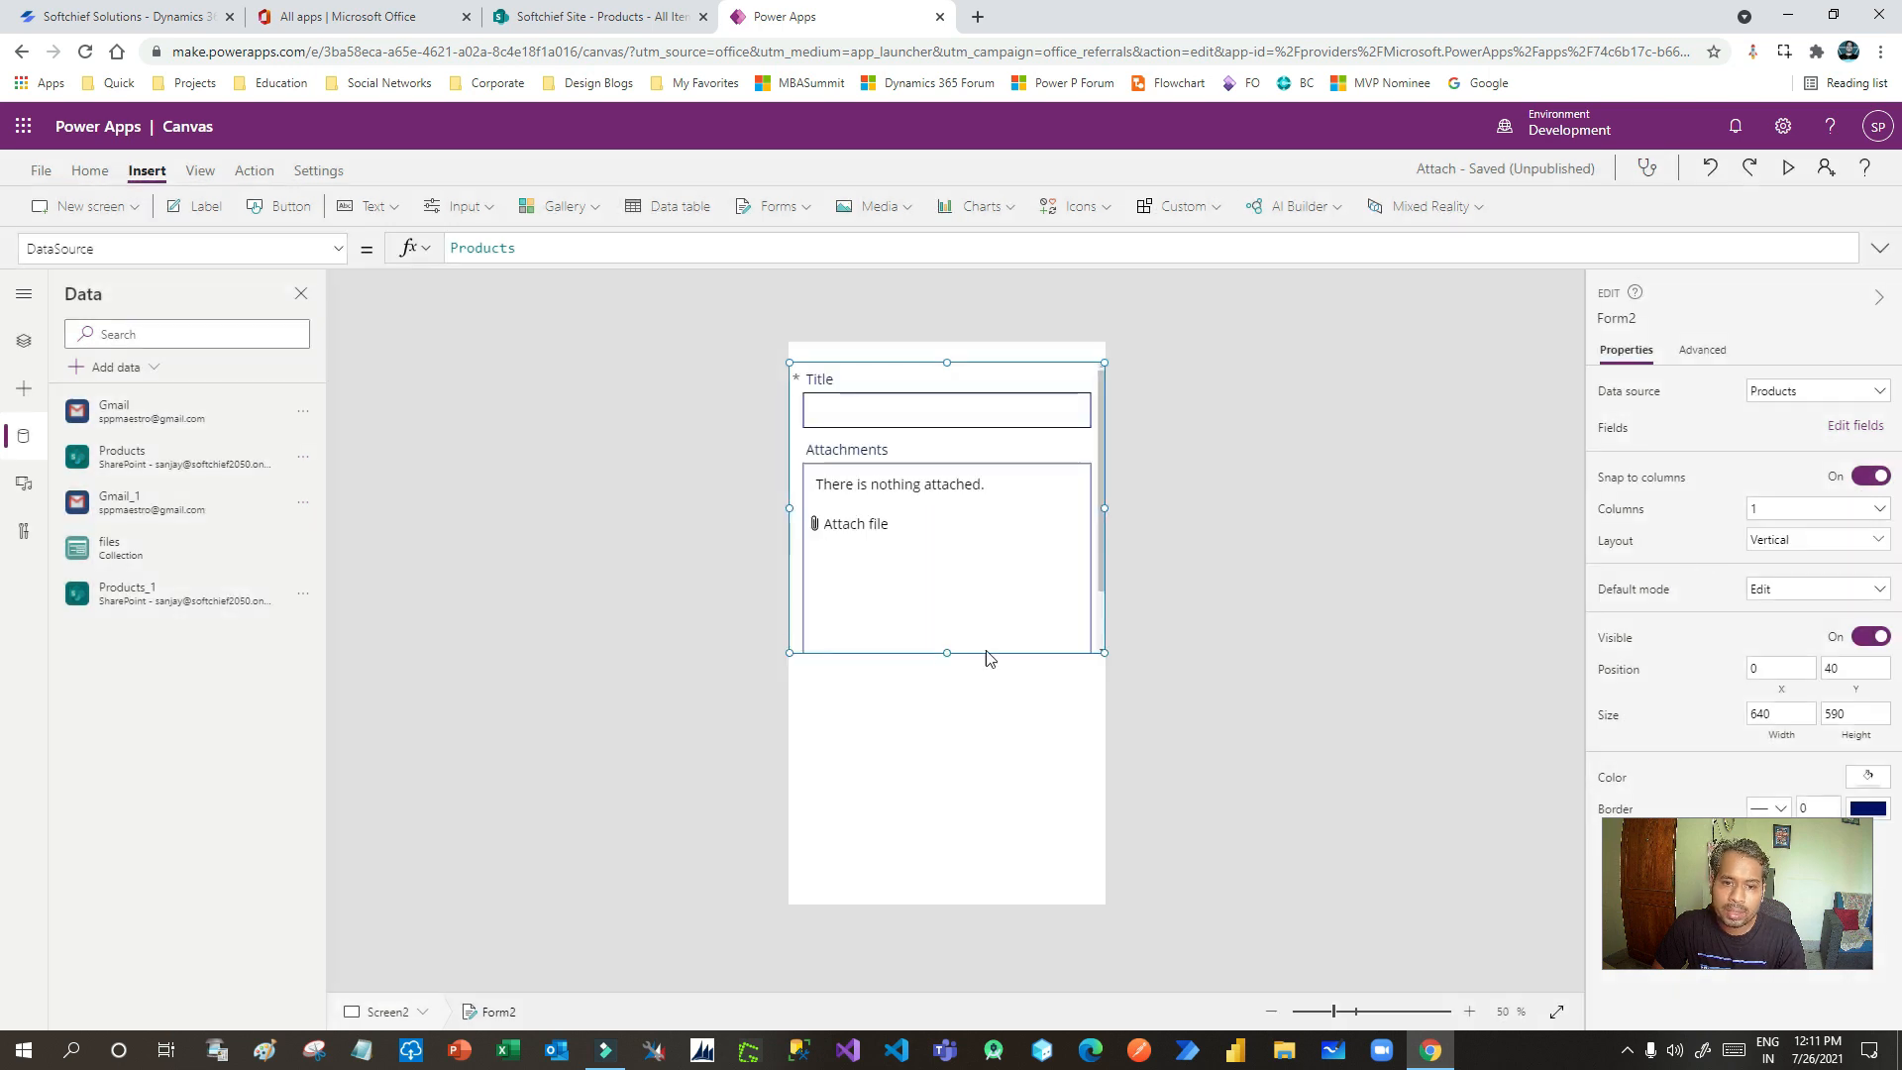
drag(946, 655, 927, 831)
- Cut the attachment control out of Form2's Attachments card
click(883, 545)
click(869, 538)
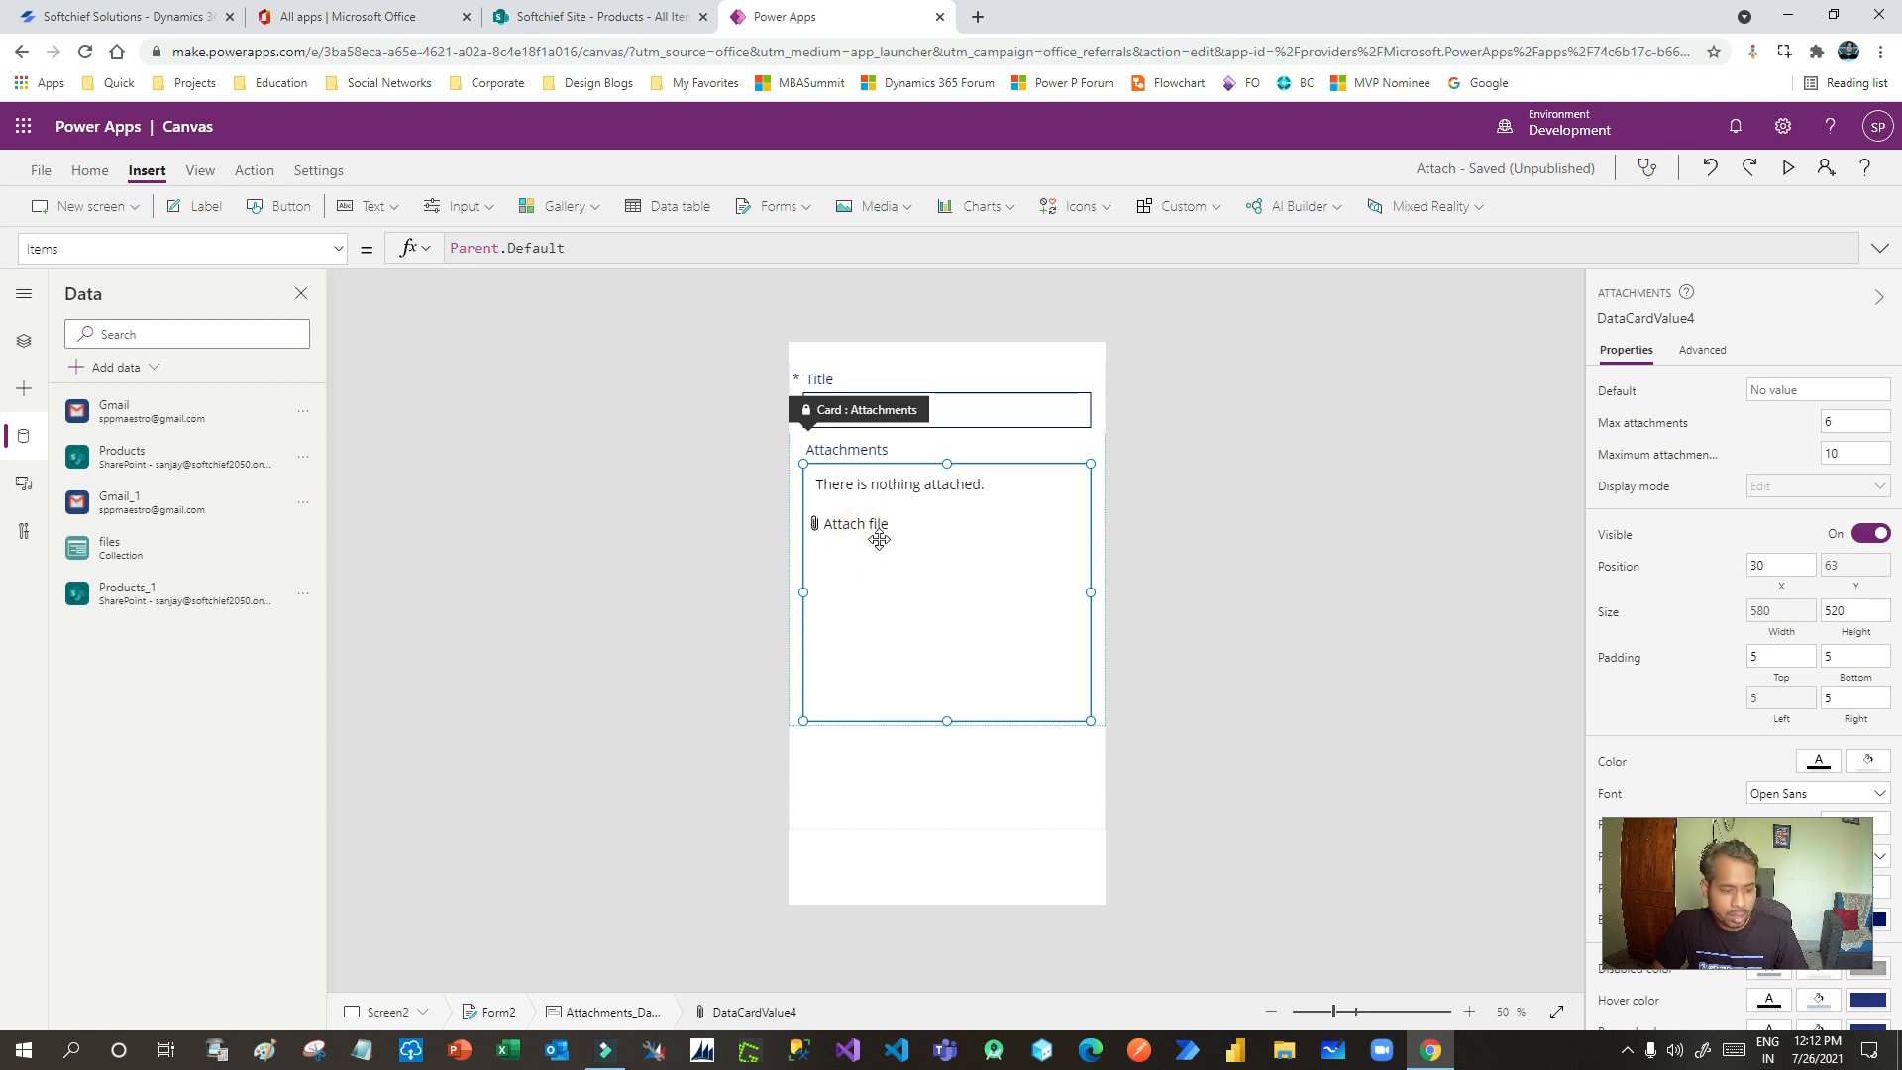
click(866, 531)
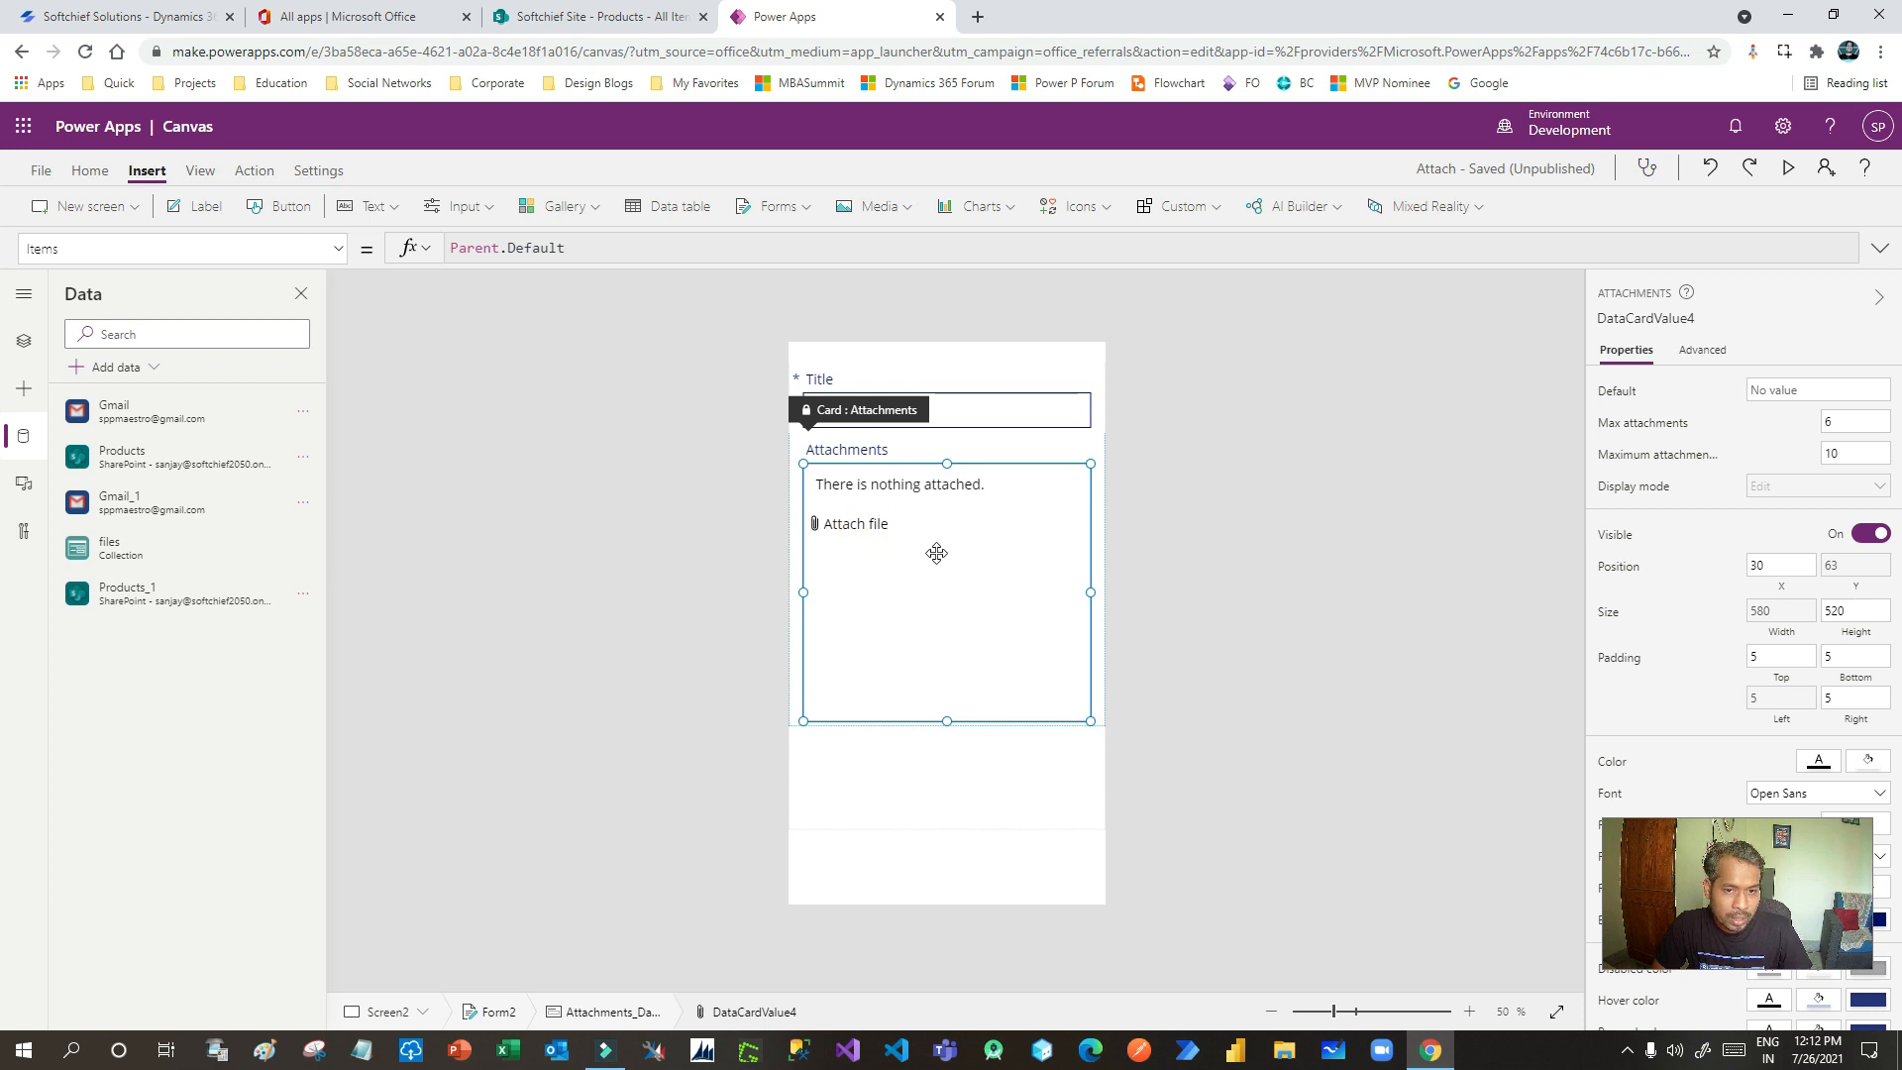
key(Delete)
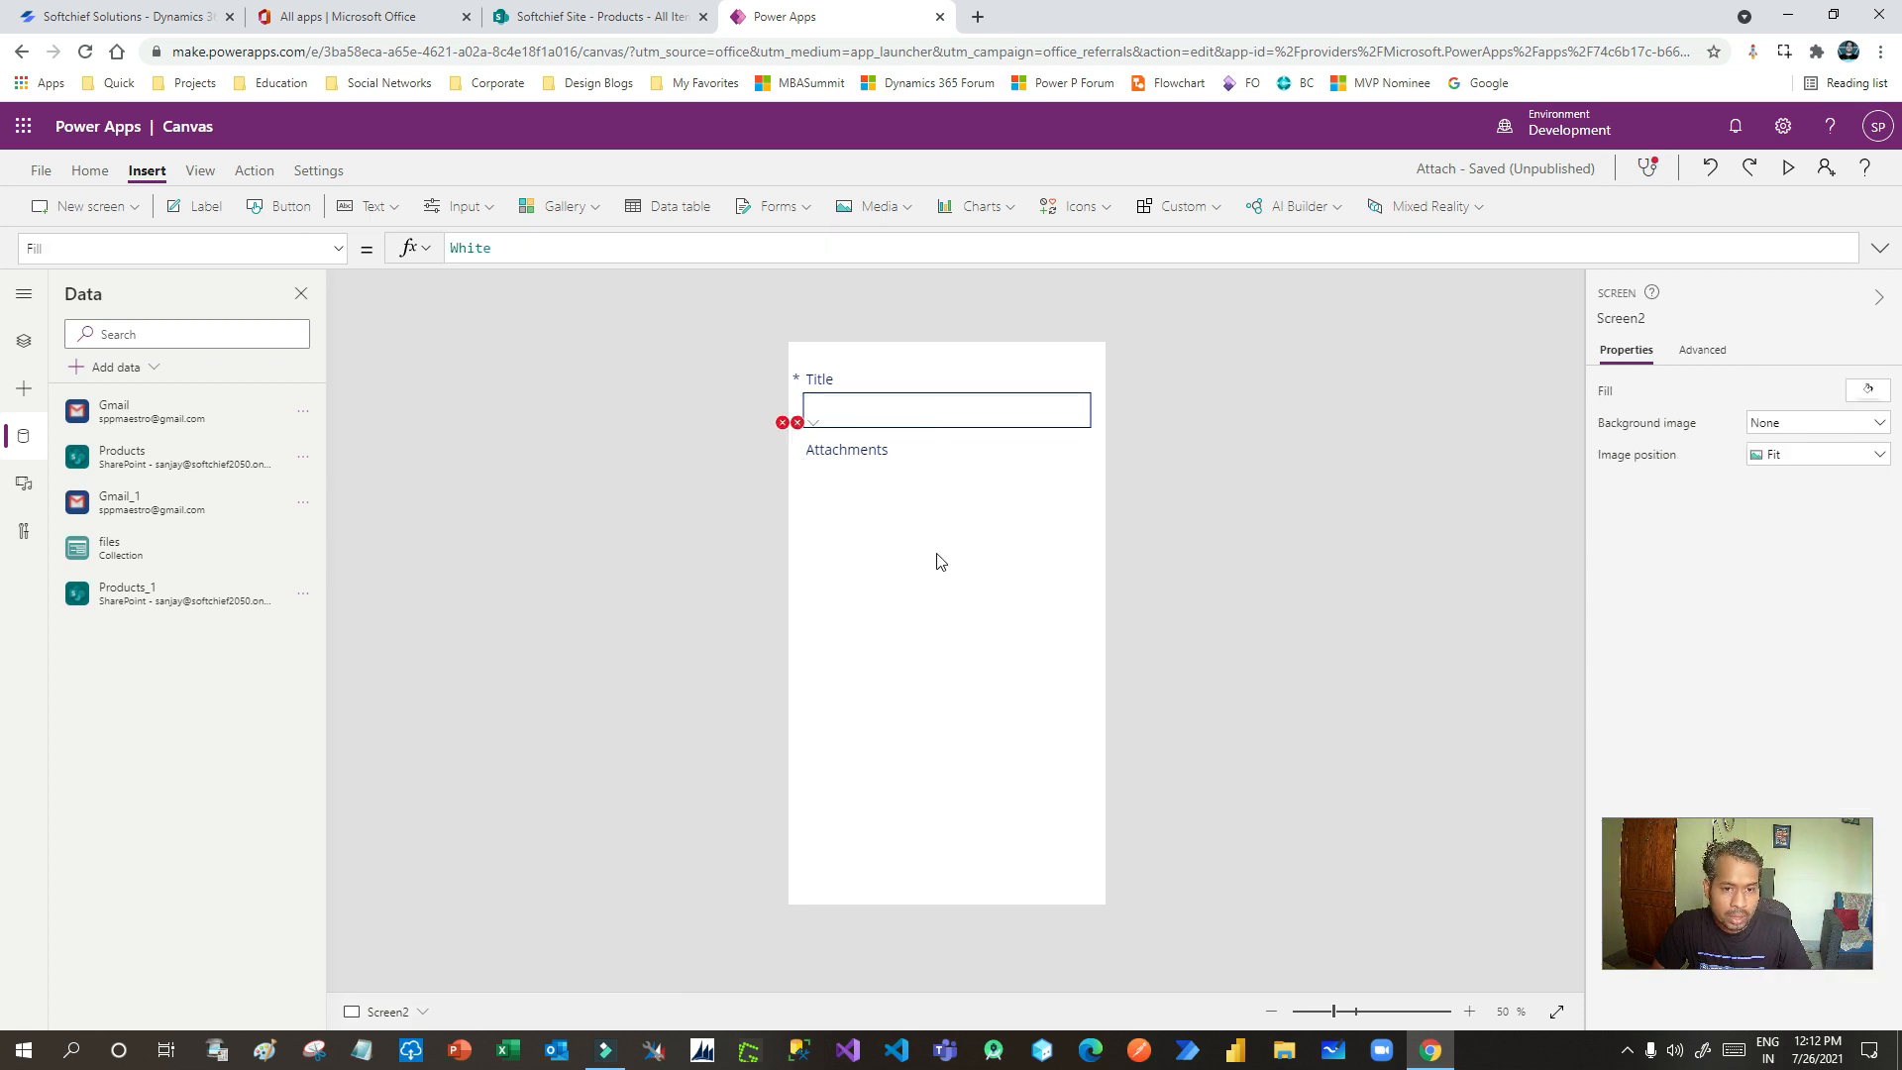
- Paste the attachment control onto the Send eMail screen, clear of Subject and Email Body
click(23, 345)
click(114, 466)
click(1003, 710)
key(ctrl+v)
drag(896, 472, 896, 565)
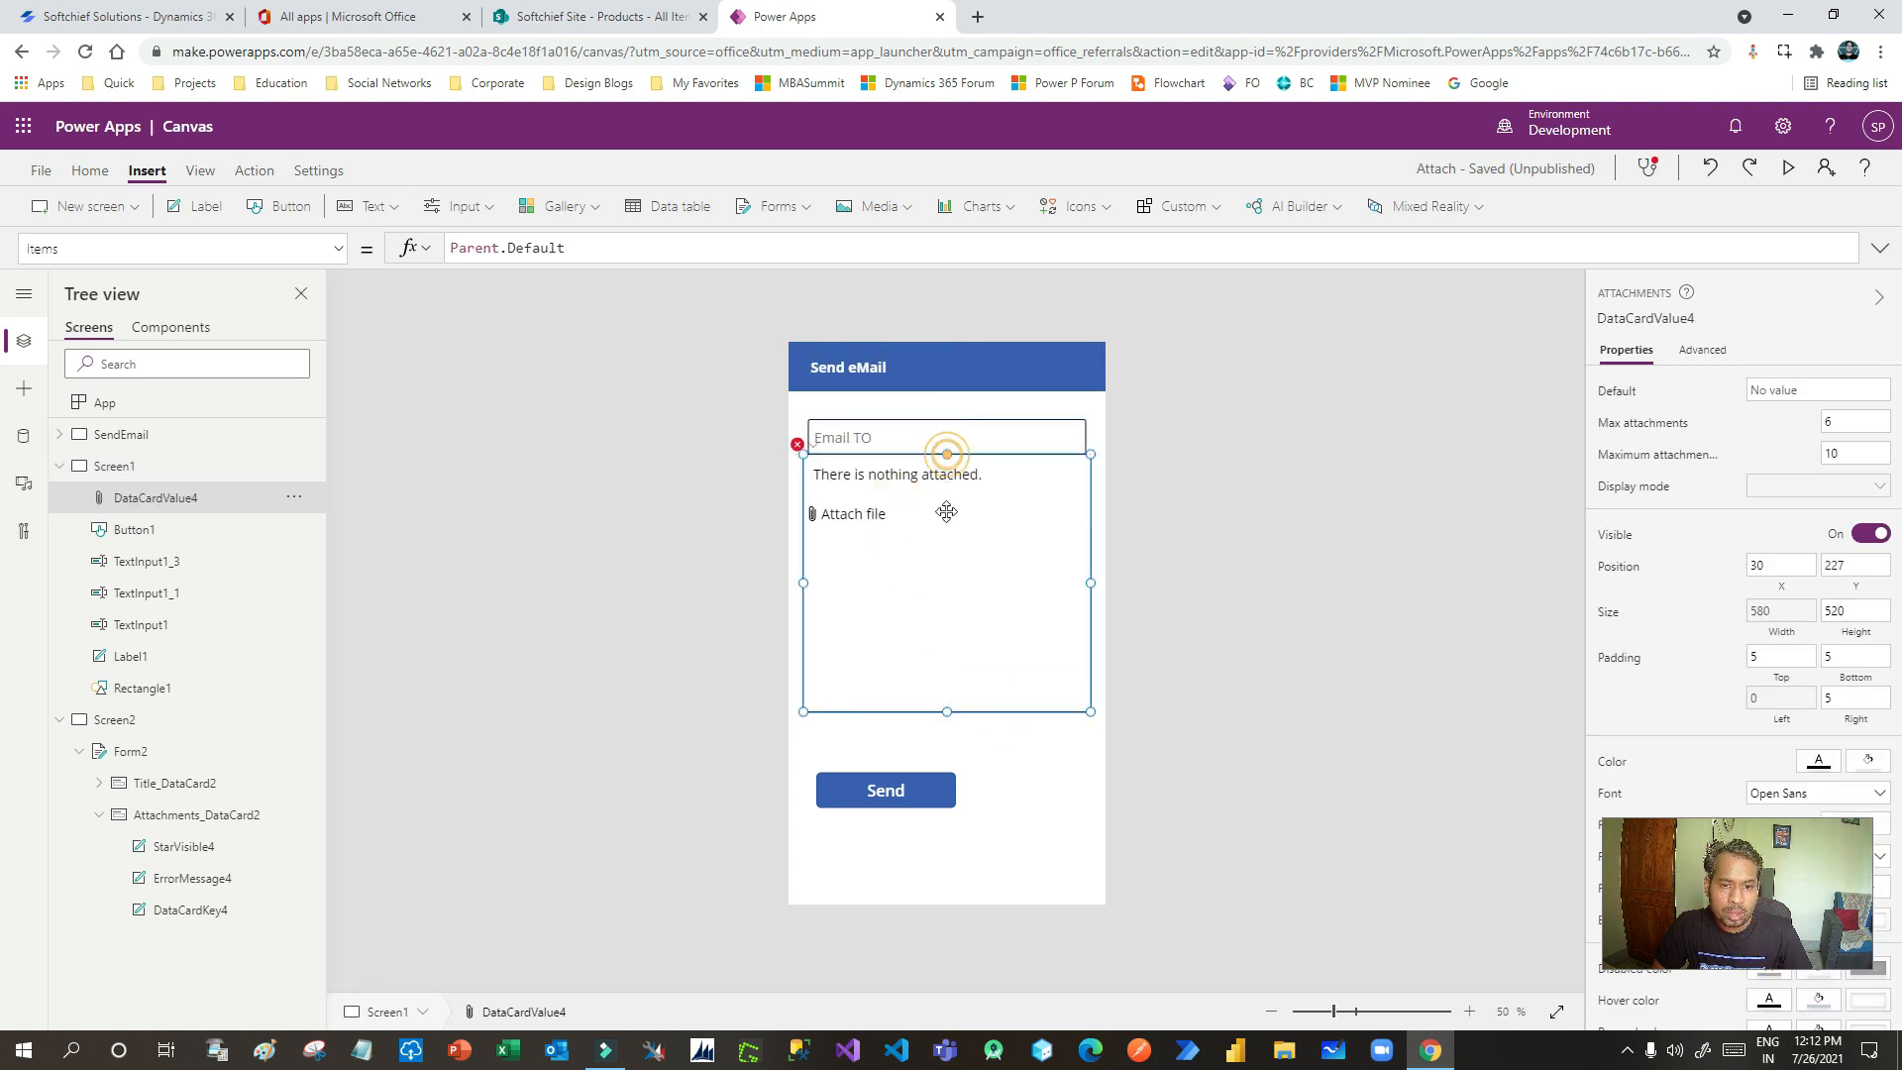
drag(949, 453, 946, 595)
- Move Send down and fit the attachment control below Email Body at the fields' width
click(871, 788)
drag(872, 818, 872, 881)
drag(904, 659, 896, 705)
drag(1097, 717, 1089, 717)
click(1062, 789)
click(997, 731)
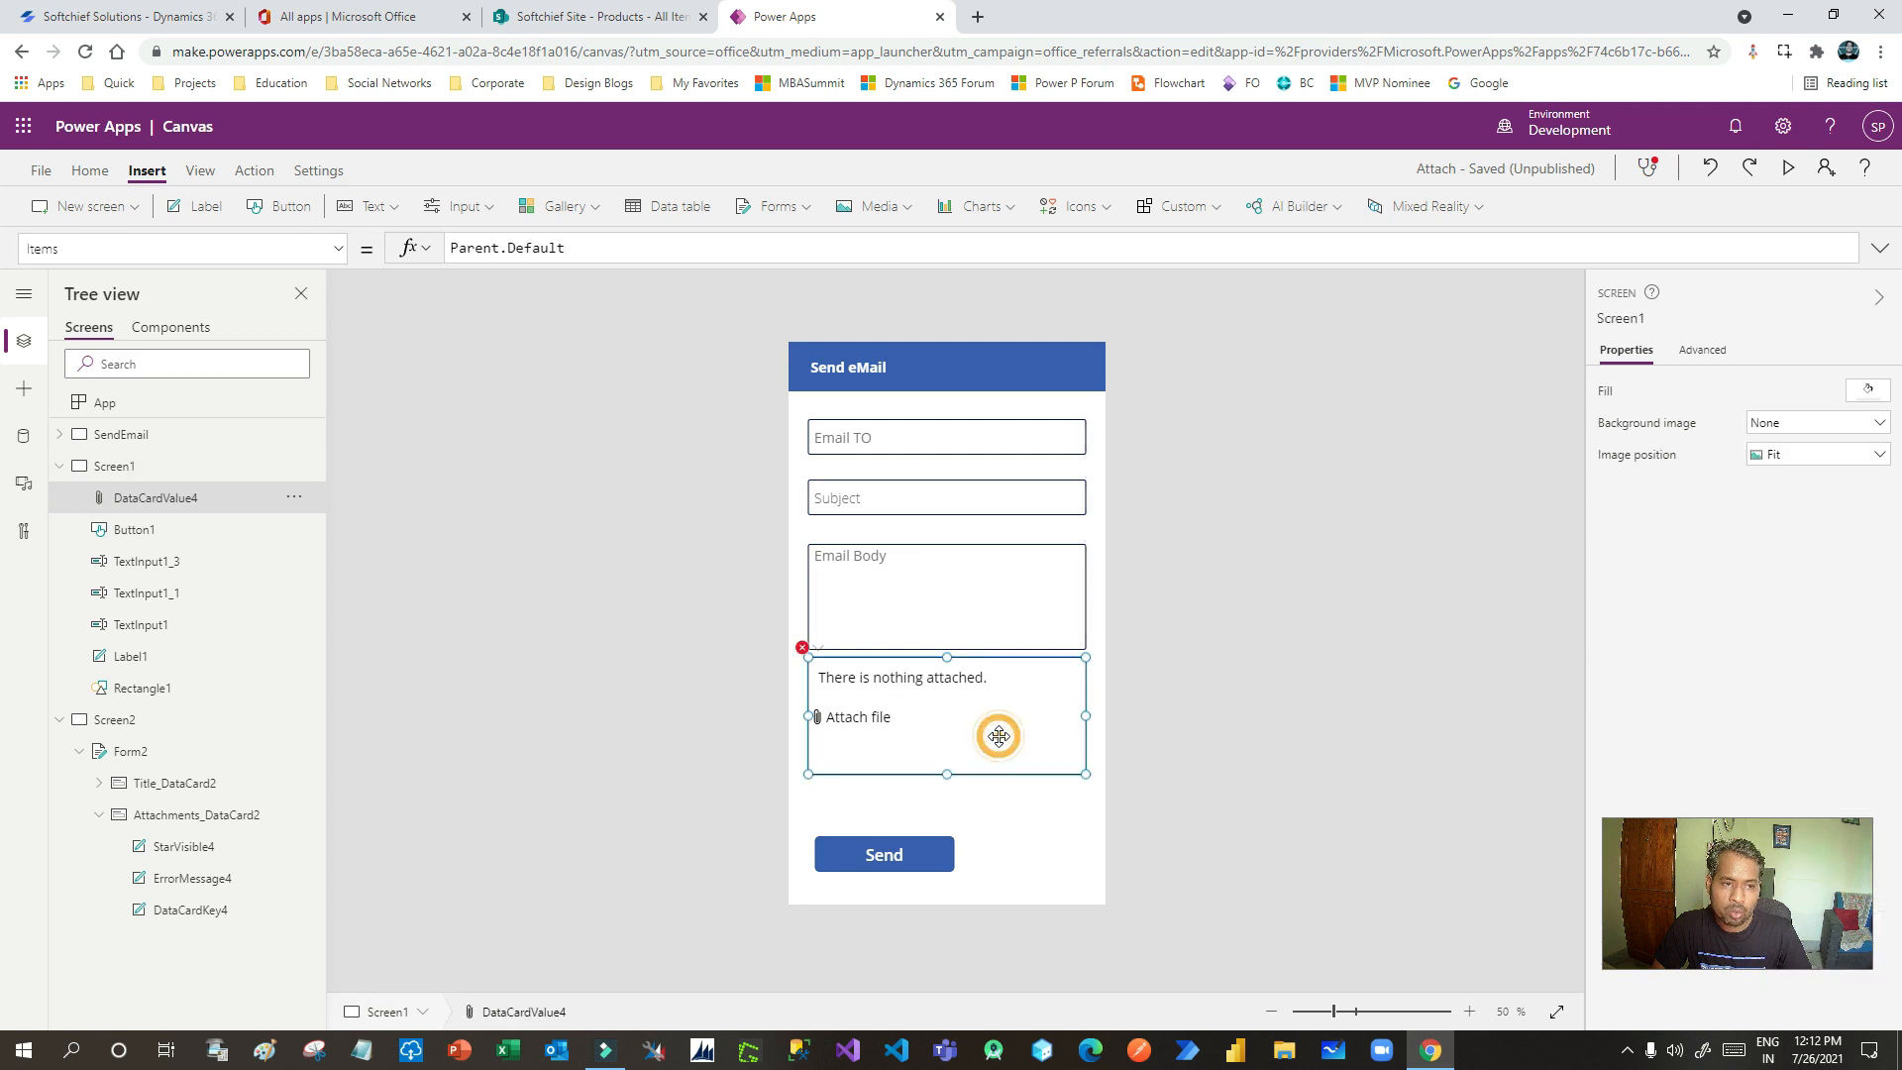
- Delete the no-longer-needed Screen2
click(117, 720)
click(294, 720)
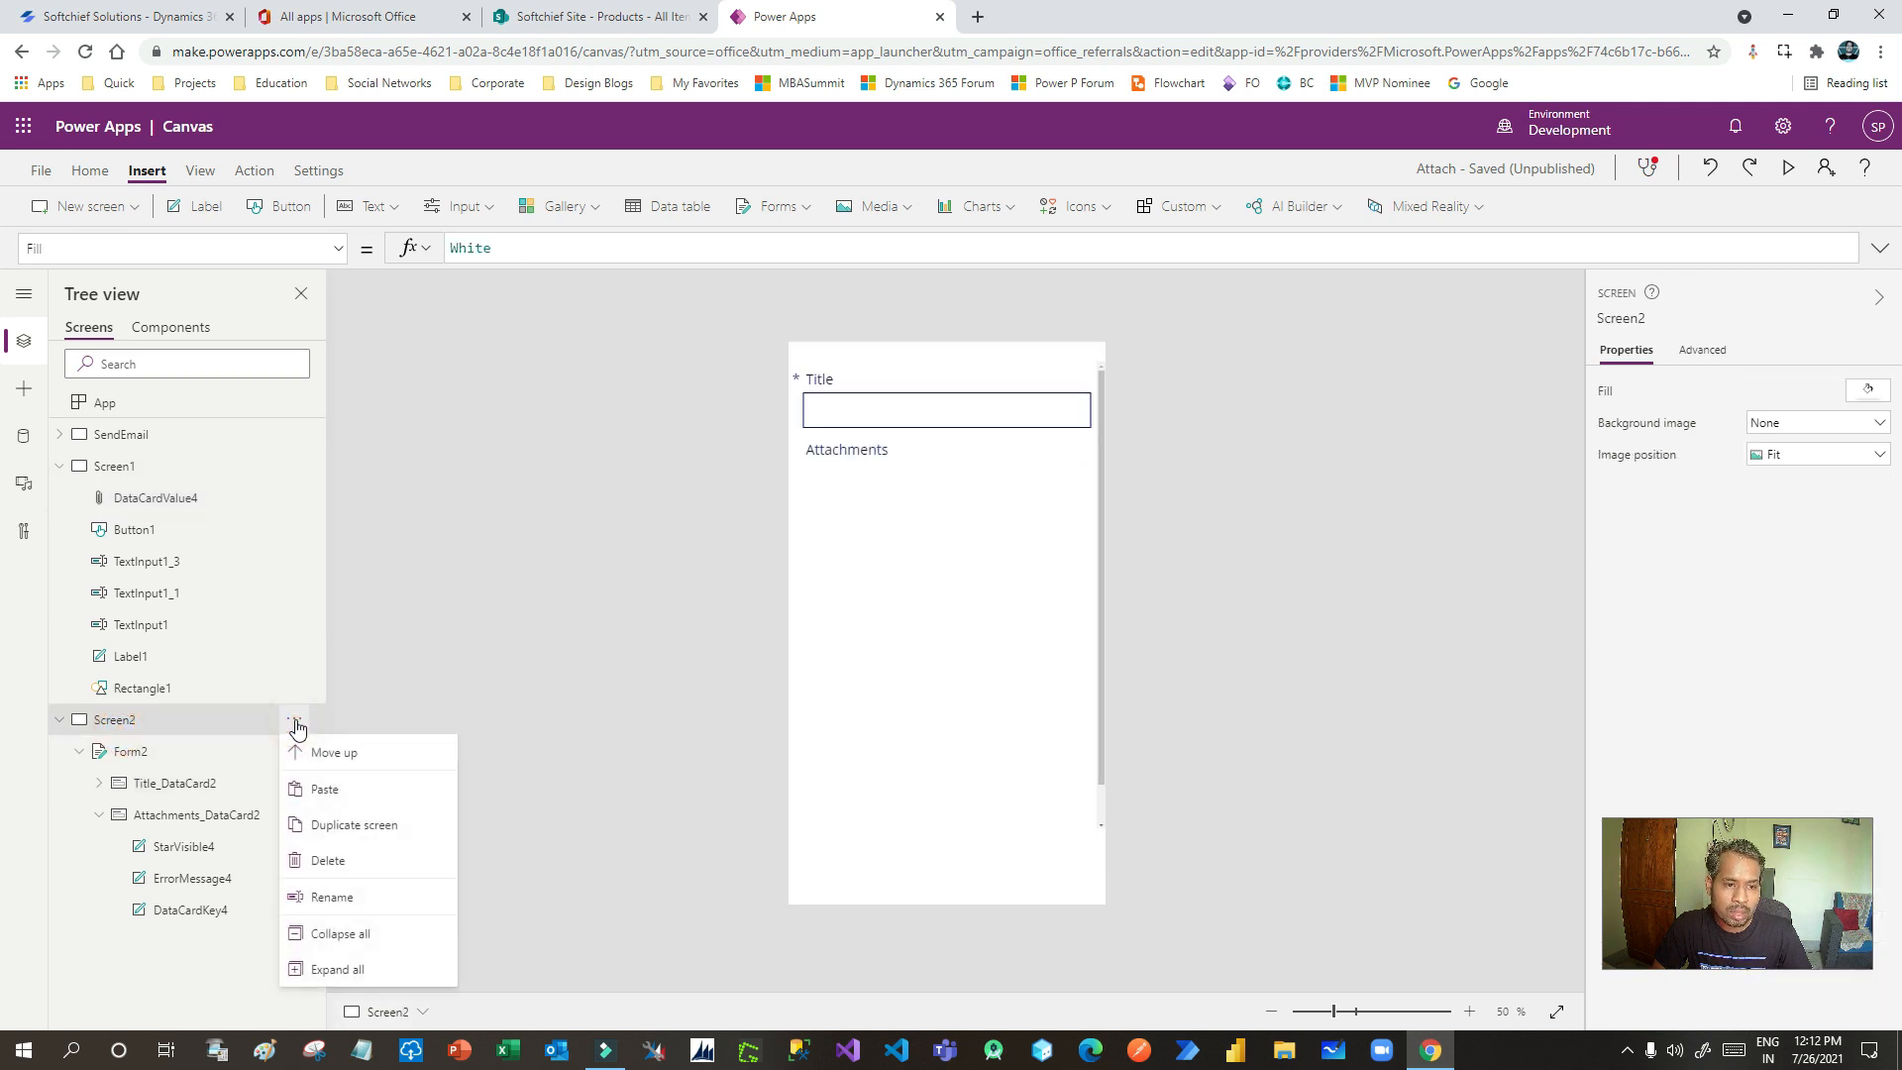
click(337, 865)
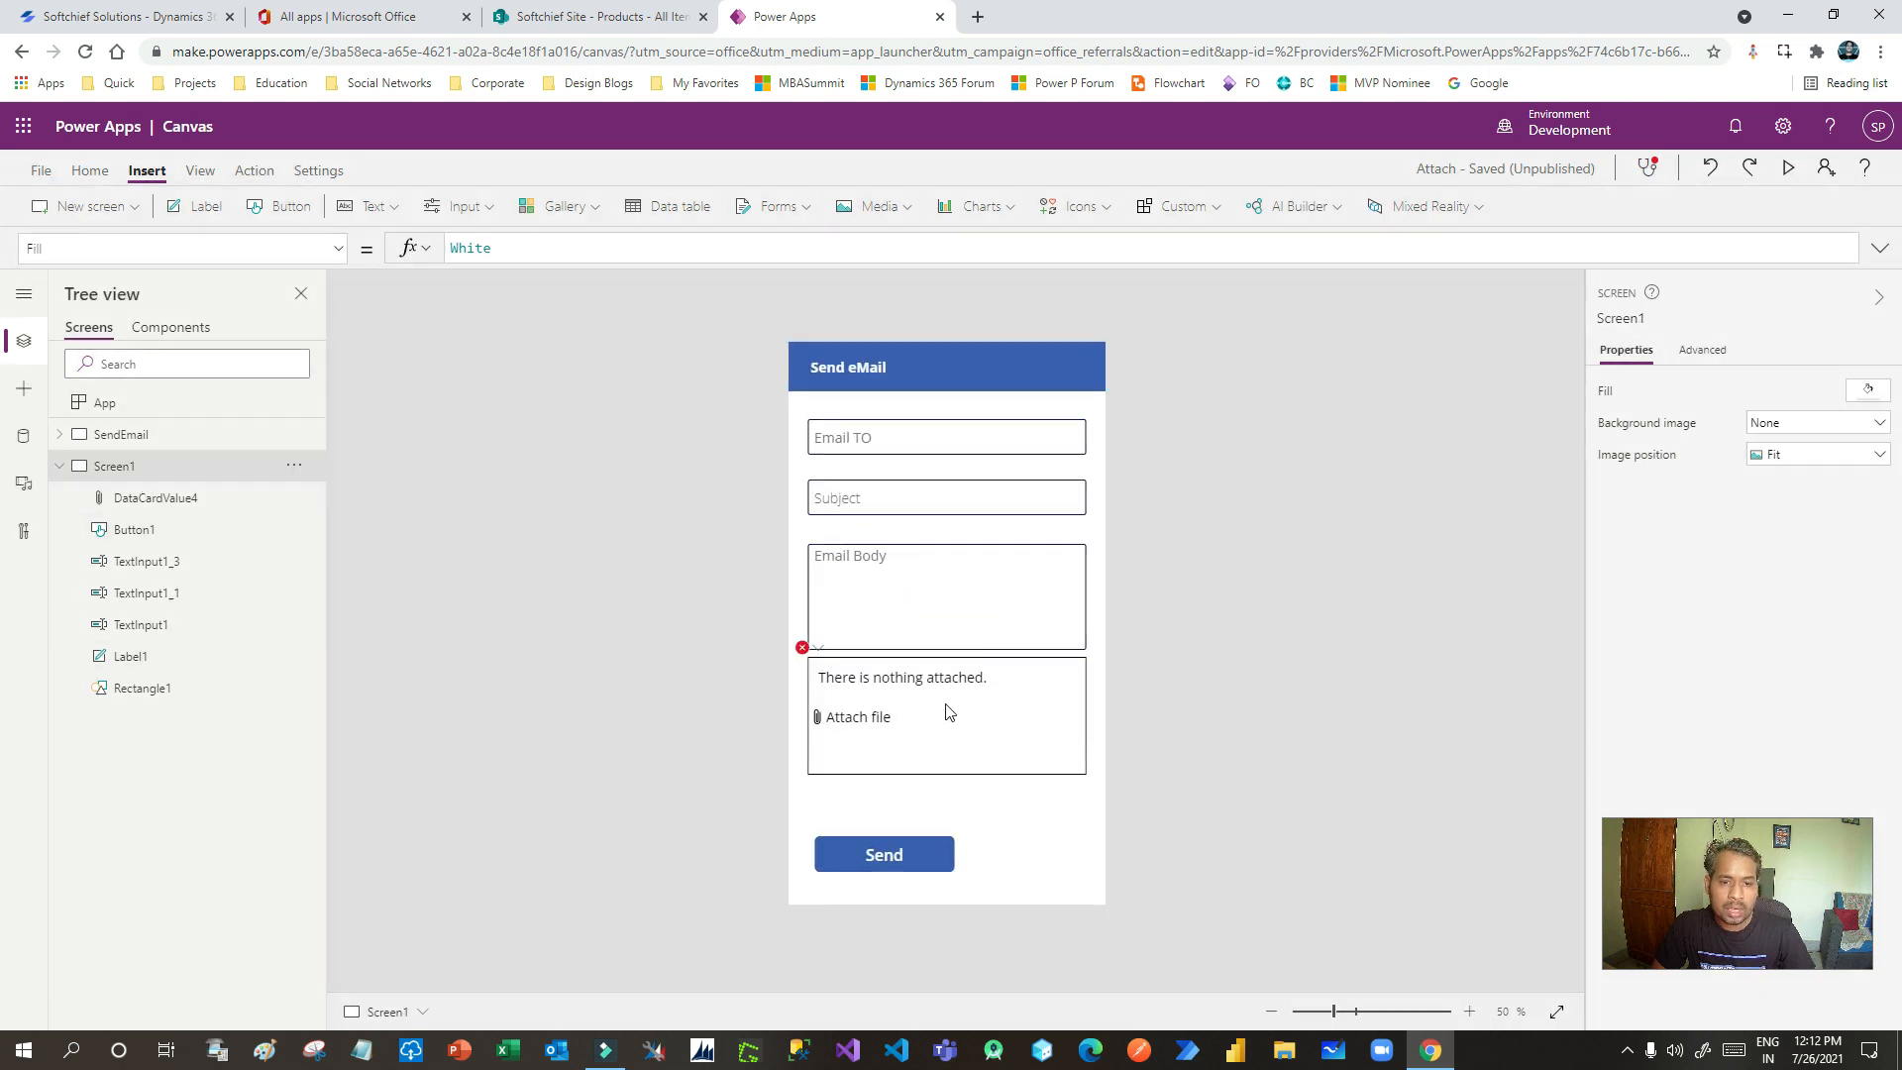
- Fine-tune the attachment control's position back to Y 645
click(942, 700)
mouse_move(912, 698)
mouse_down()
mouse_move(911, 716)
mouse_move(938, 702)
mouse_up()
click(989, 786)
click(826, 669)
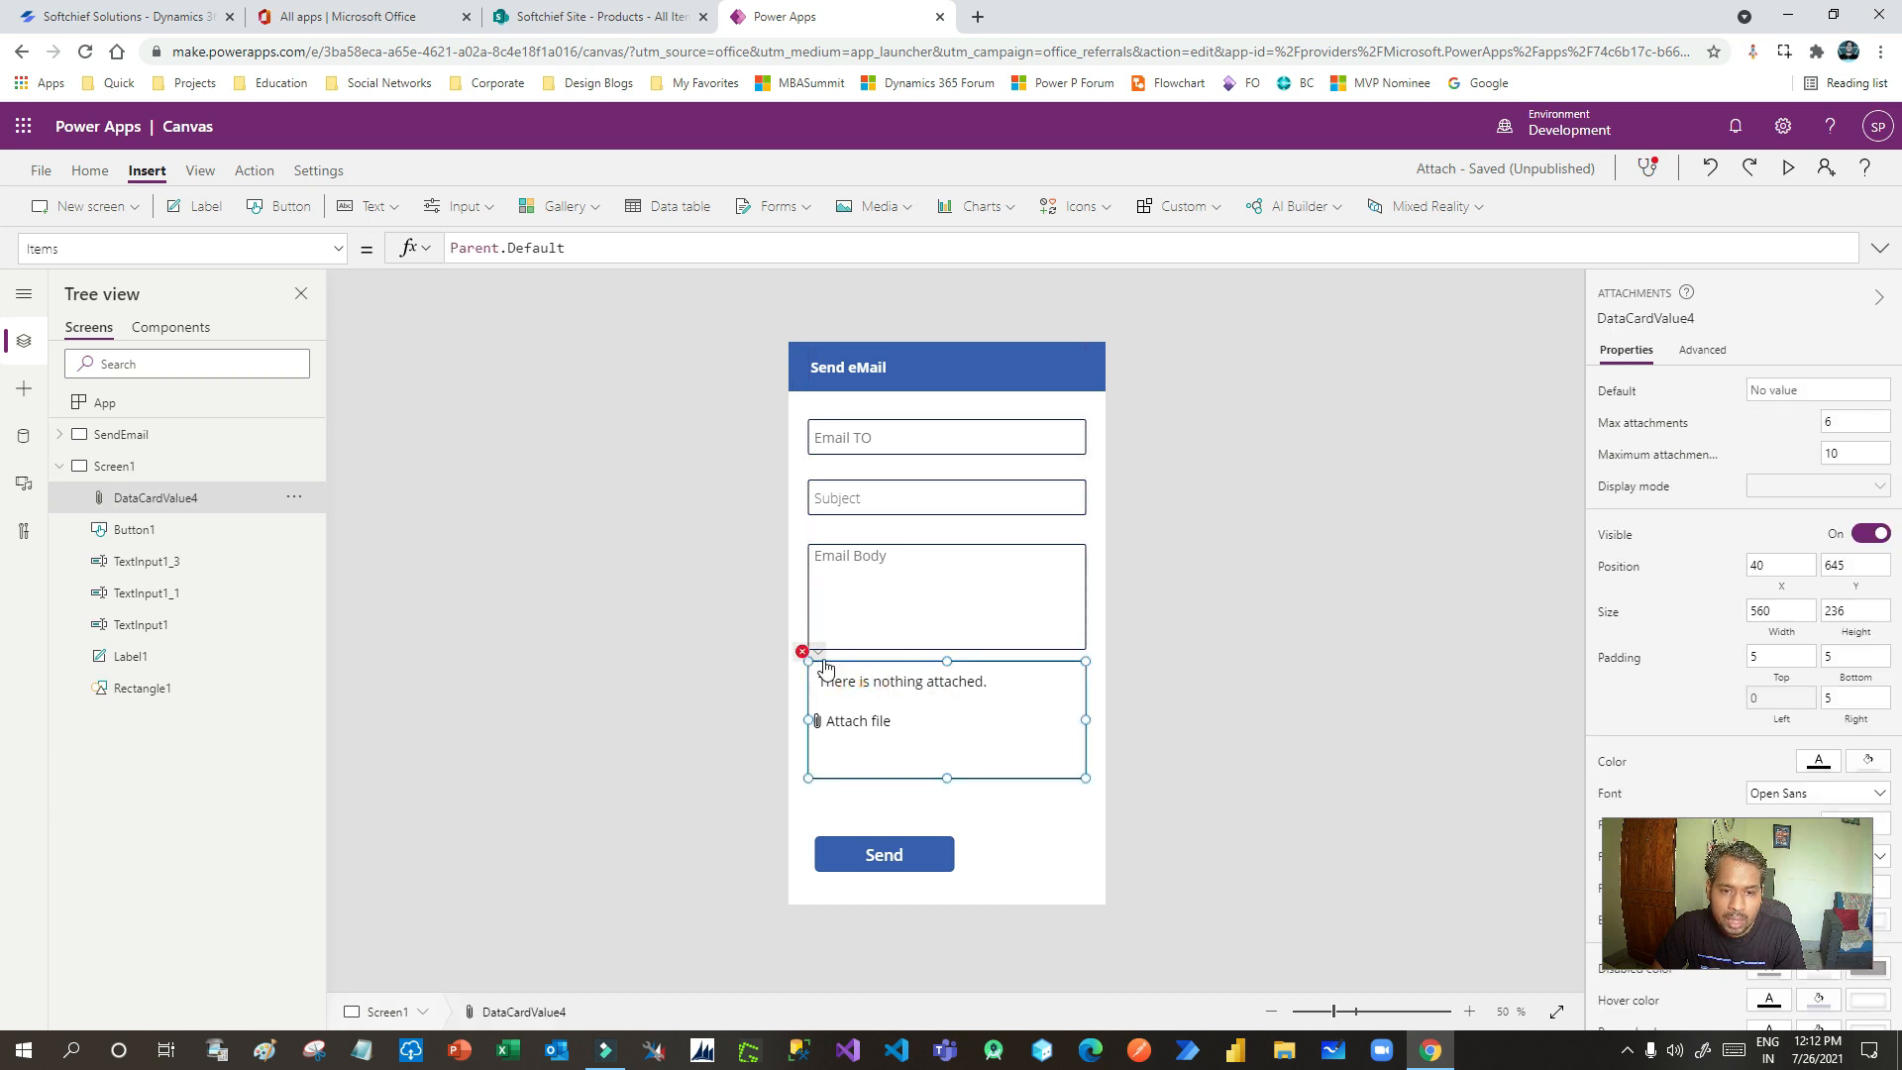
- Delete the attachment control's broken BorderColor and Items (Parent.Default) formulas
click(819, 654)
click(872, 684)
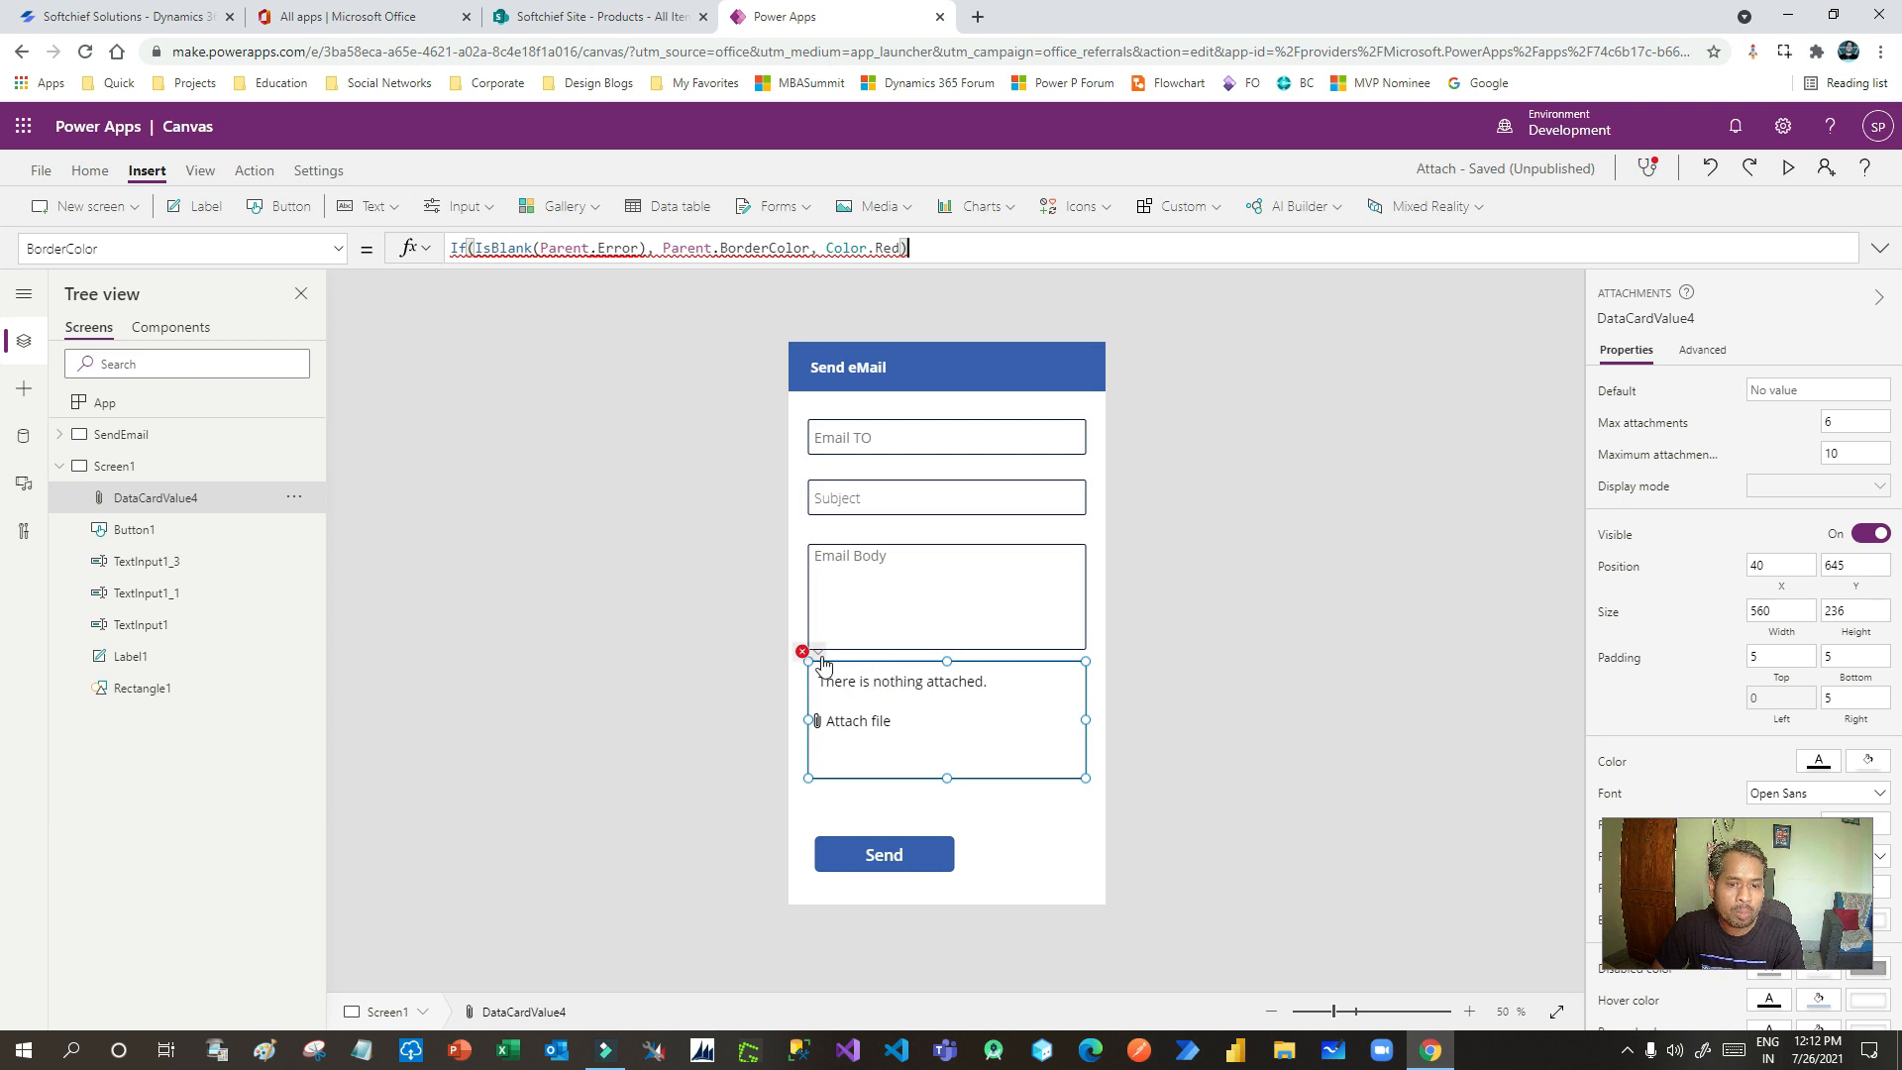
drag(976, 249, 450, 249)
key(BackSpace)
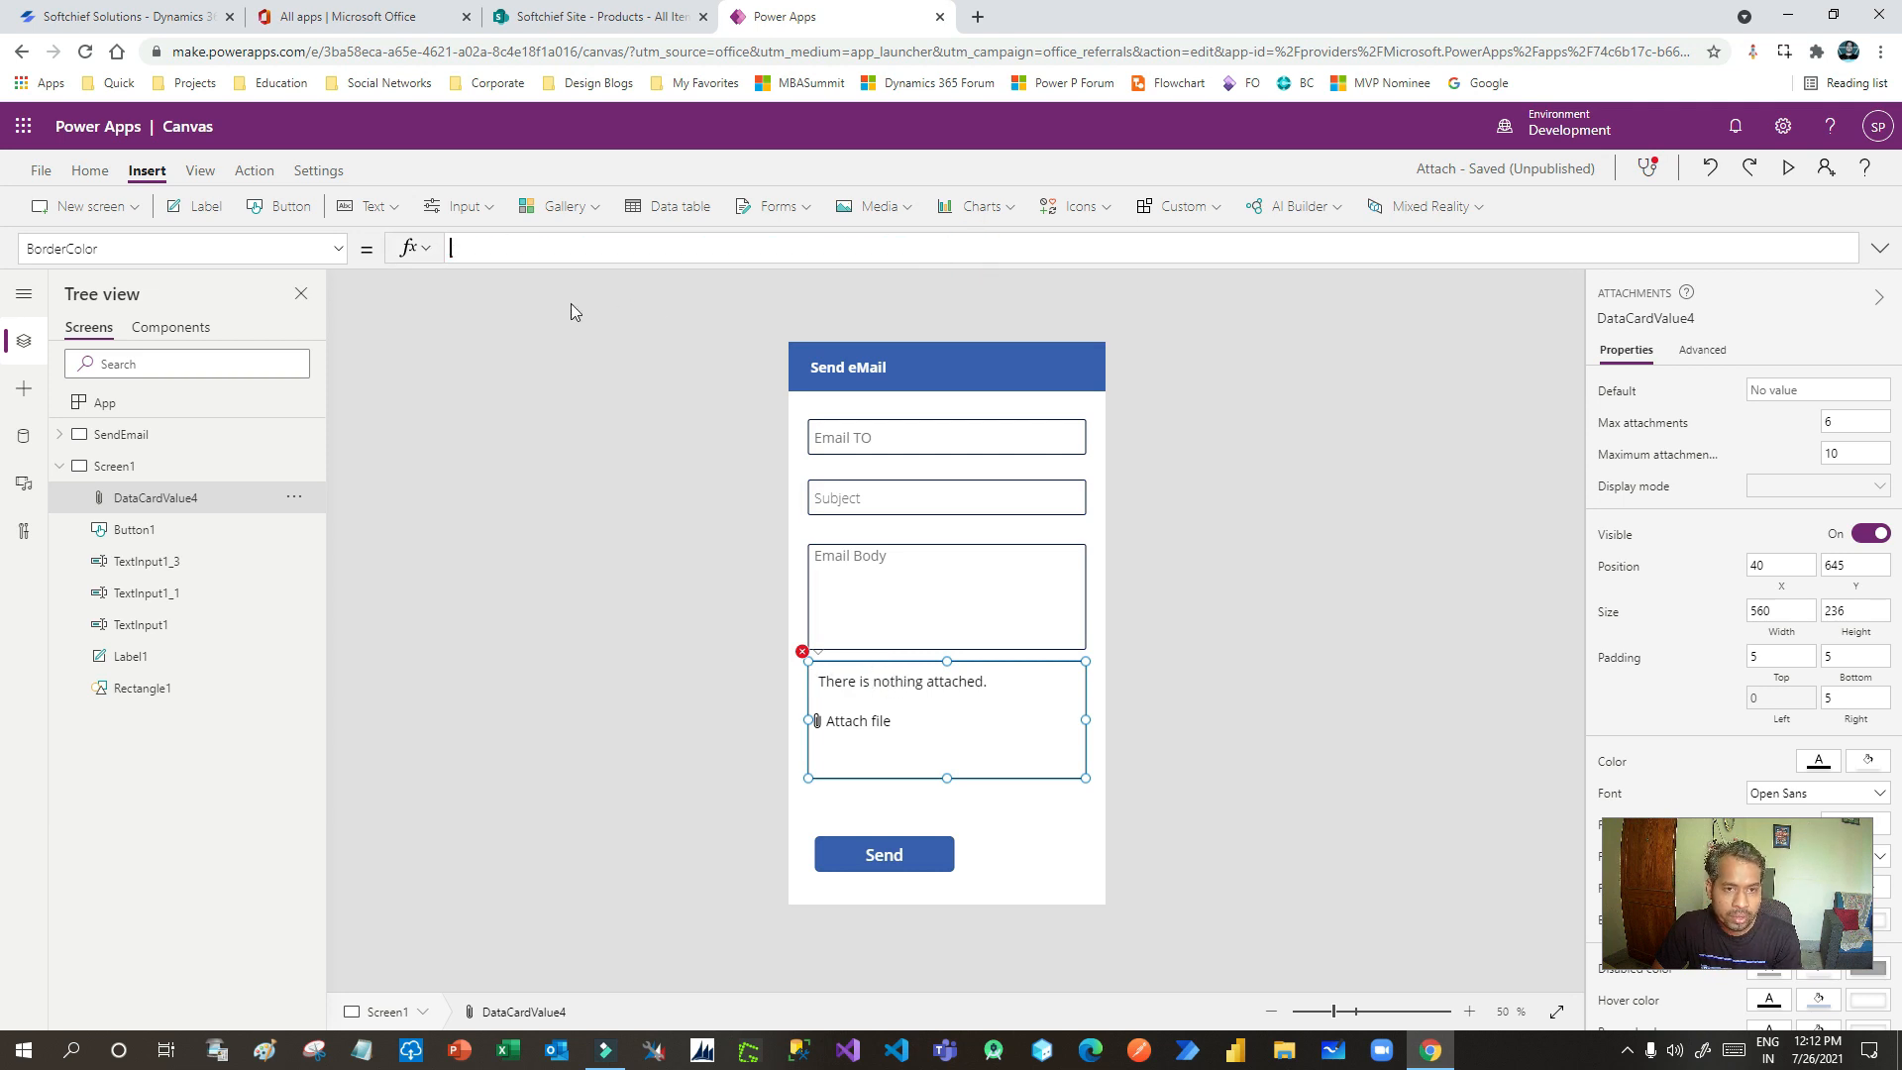
click(1019, 870)
click(810, 662)
click(803, 652)
click(836, 678)
triple_click(620, 248)
key(BackSpace)
click(981, 827)
click(877, 693)
- Delete its broken Tooltip (Parent.DisplayName) and DisplayMode (Parent.DisplayMode) formulas
click(802, 652)
click(837, 675)
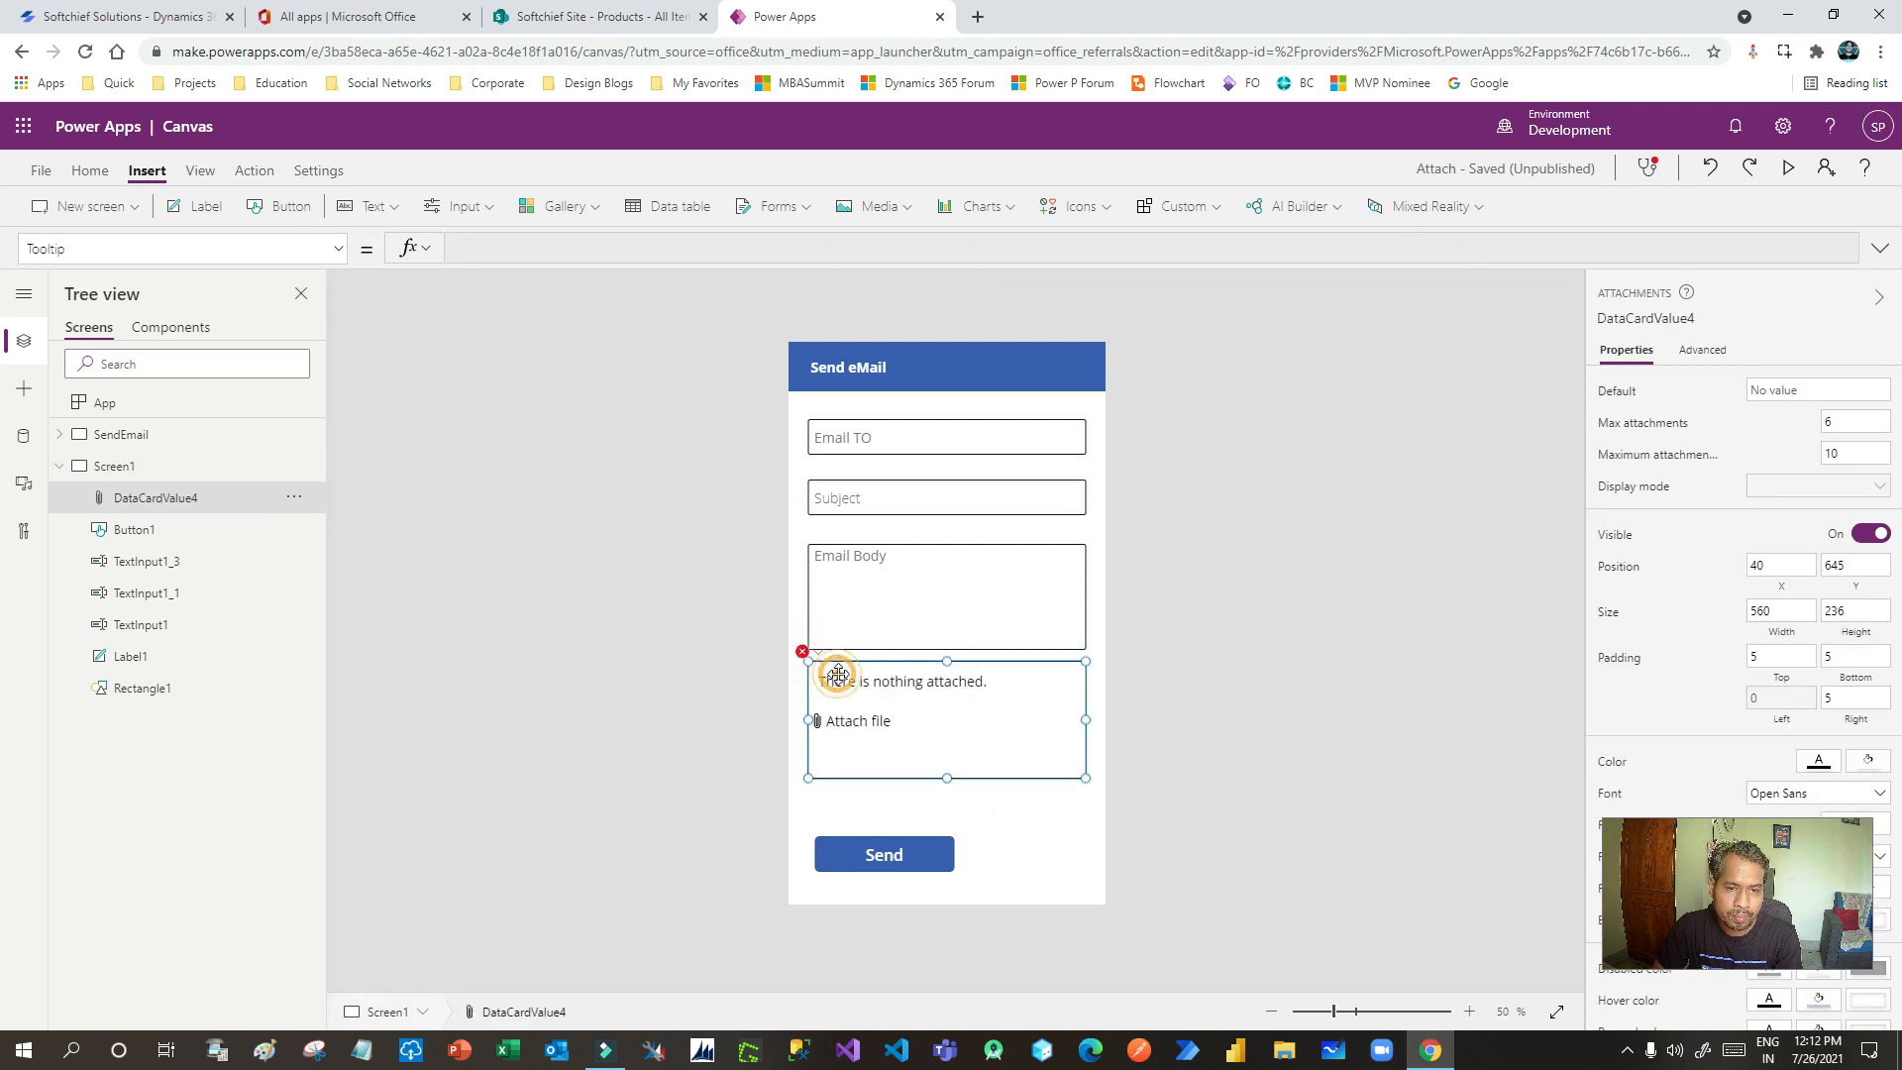
triple_click(659, 248)
key(BackSpace)
click(1027, 850)
click(902, 715)
click(802, 652)
click(844, 677)
triple_click(640, 247)
key(BackSpace)
click(985, 820)
click(903, 713)
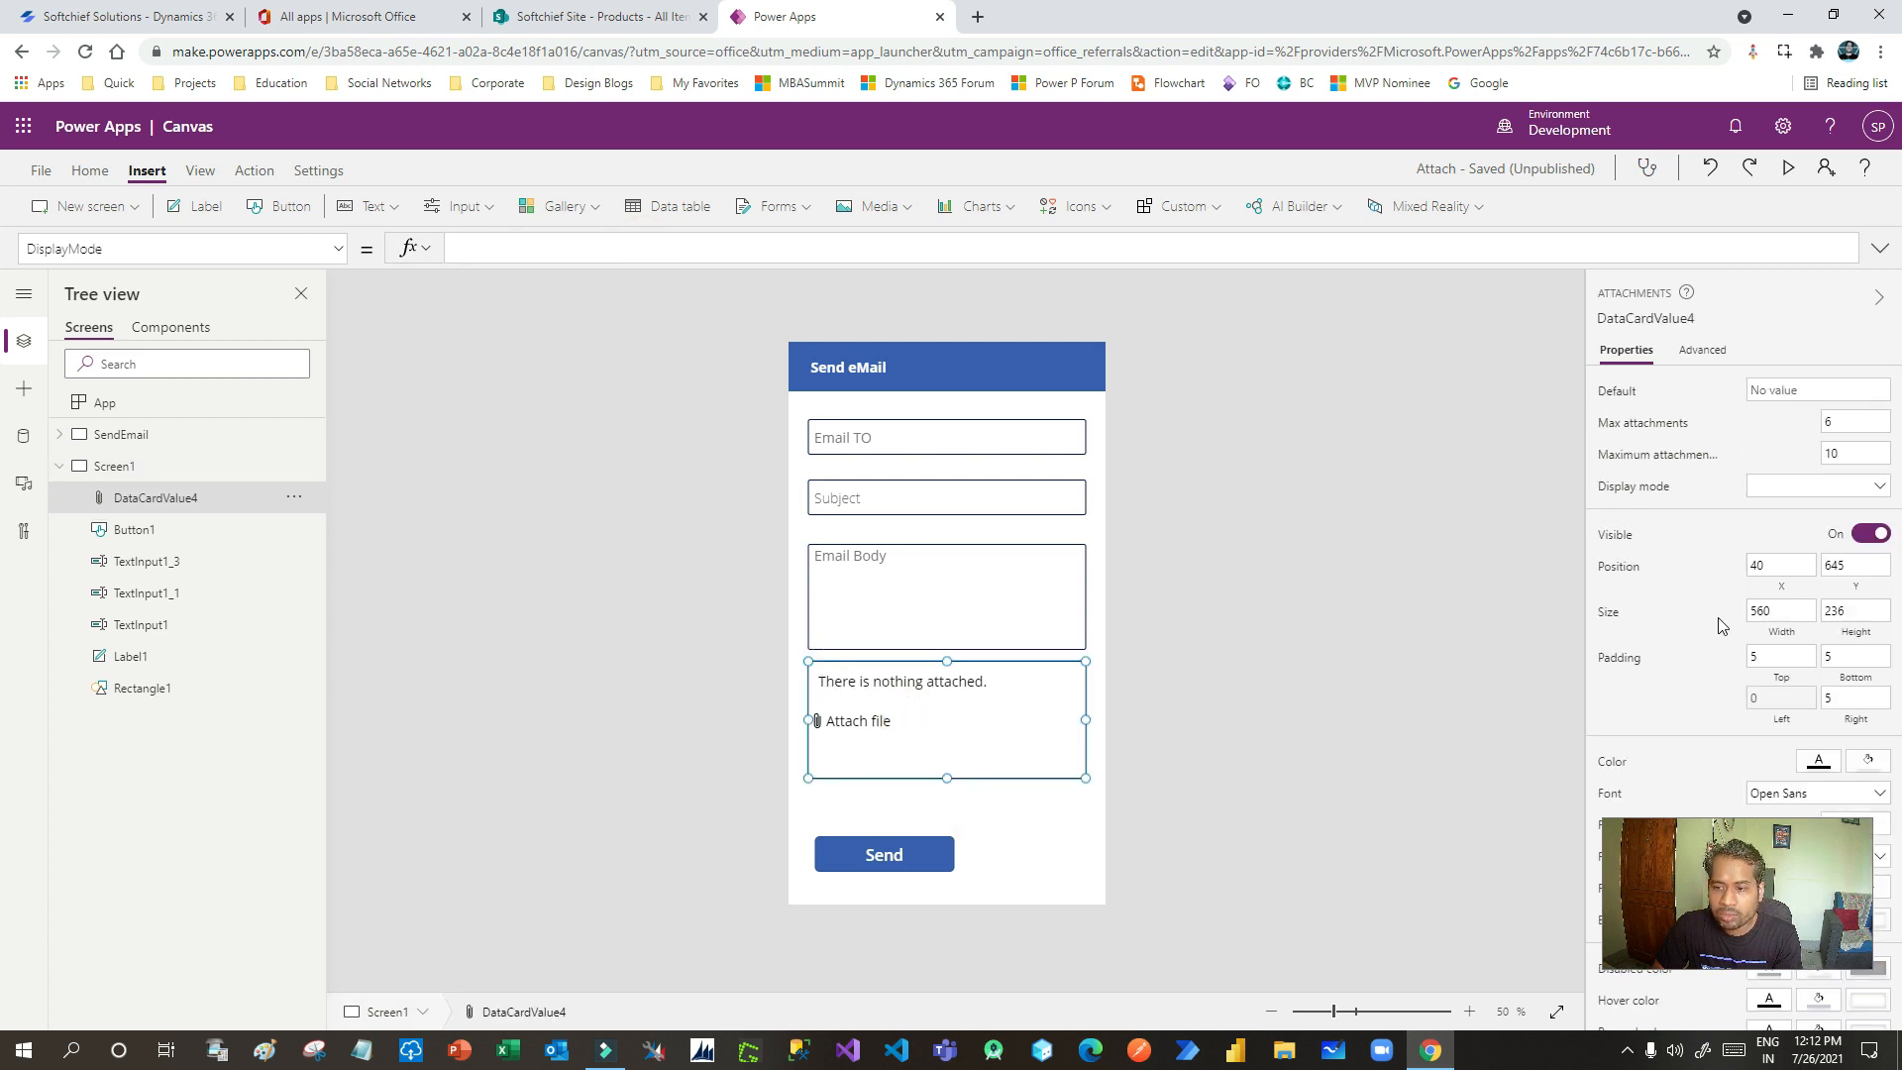
- Set the attachment control's Display mode to Edit
scroll(1724, 627, down, 1)
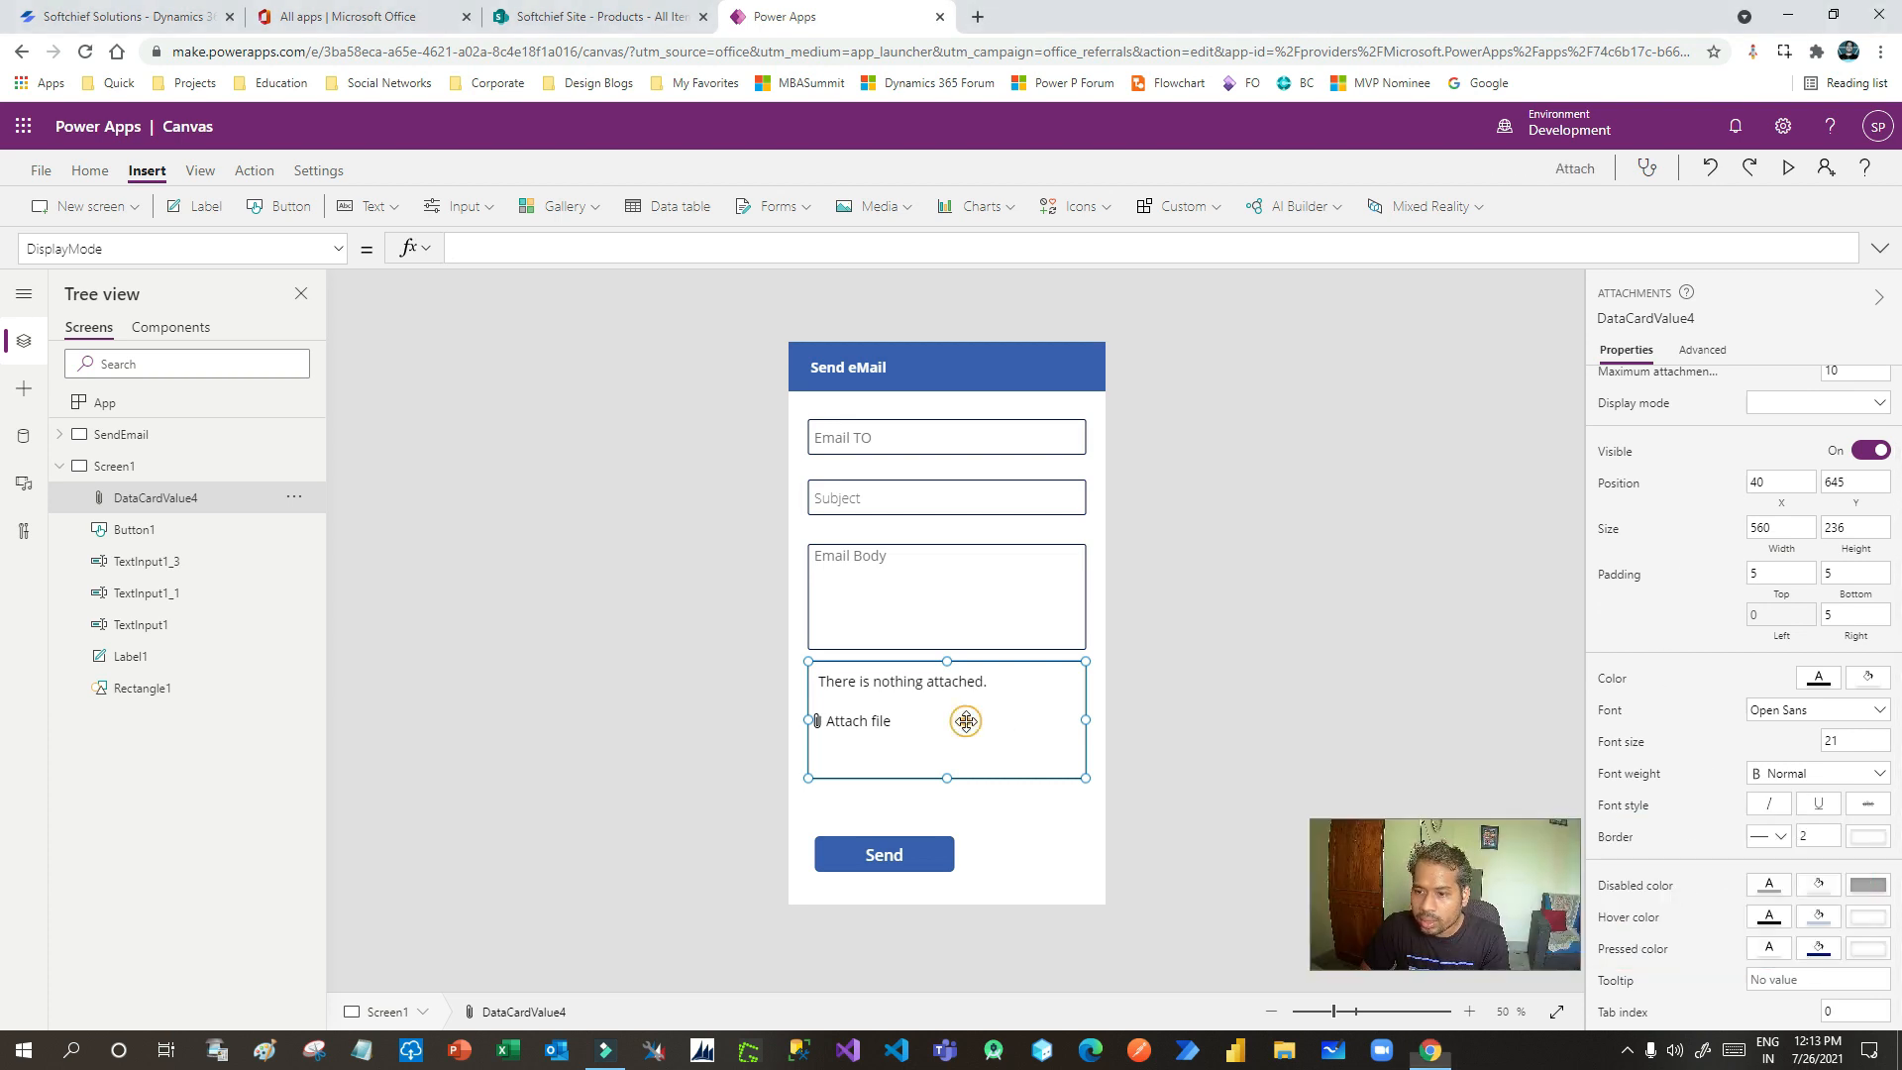
scroll(1758, 691, up, 1)
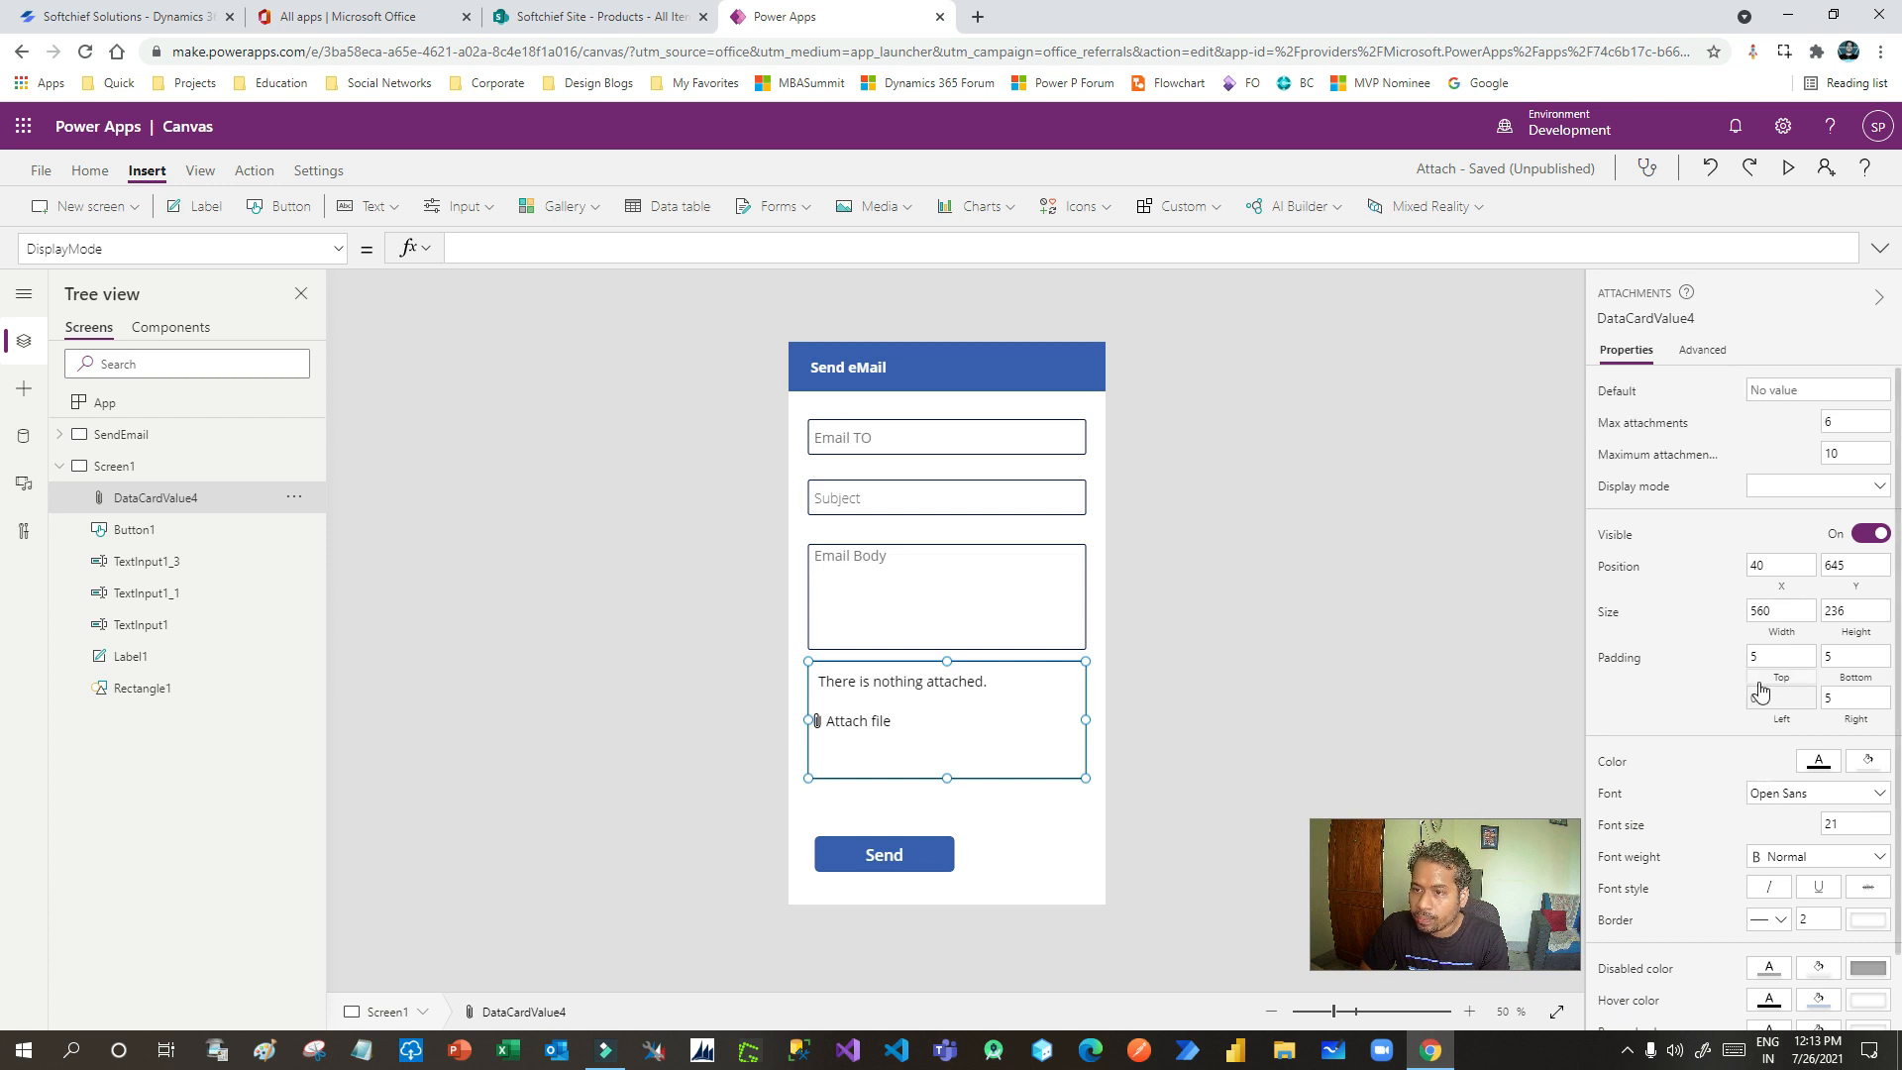
click(1794, 492)
click(1783, 540)
drag(1382, 858, 1349, 852)
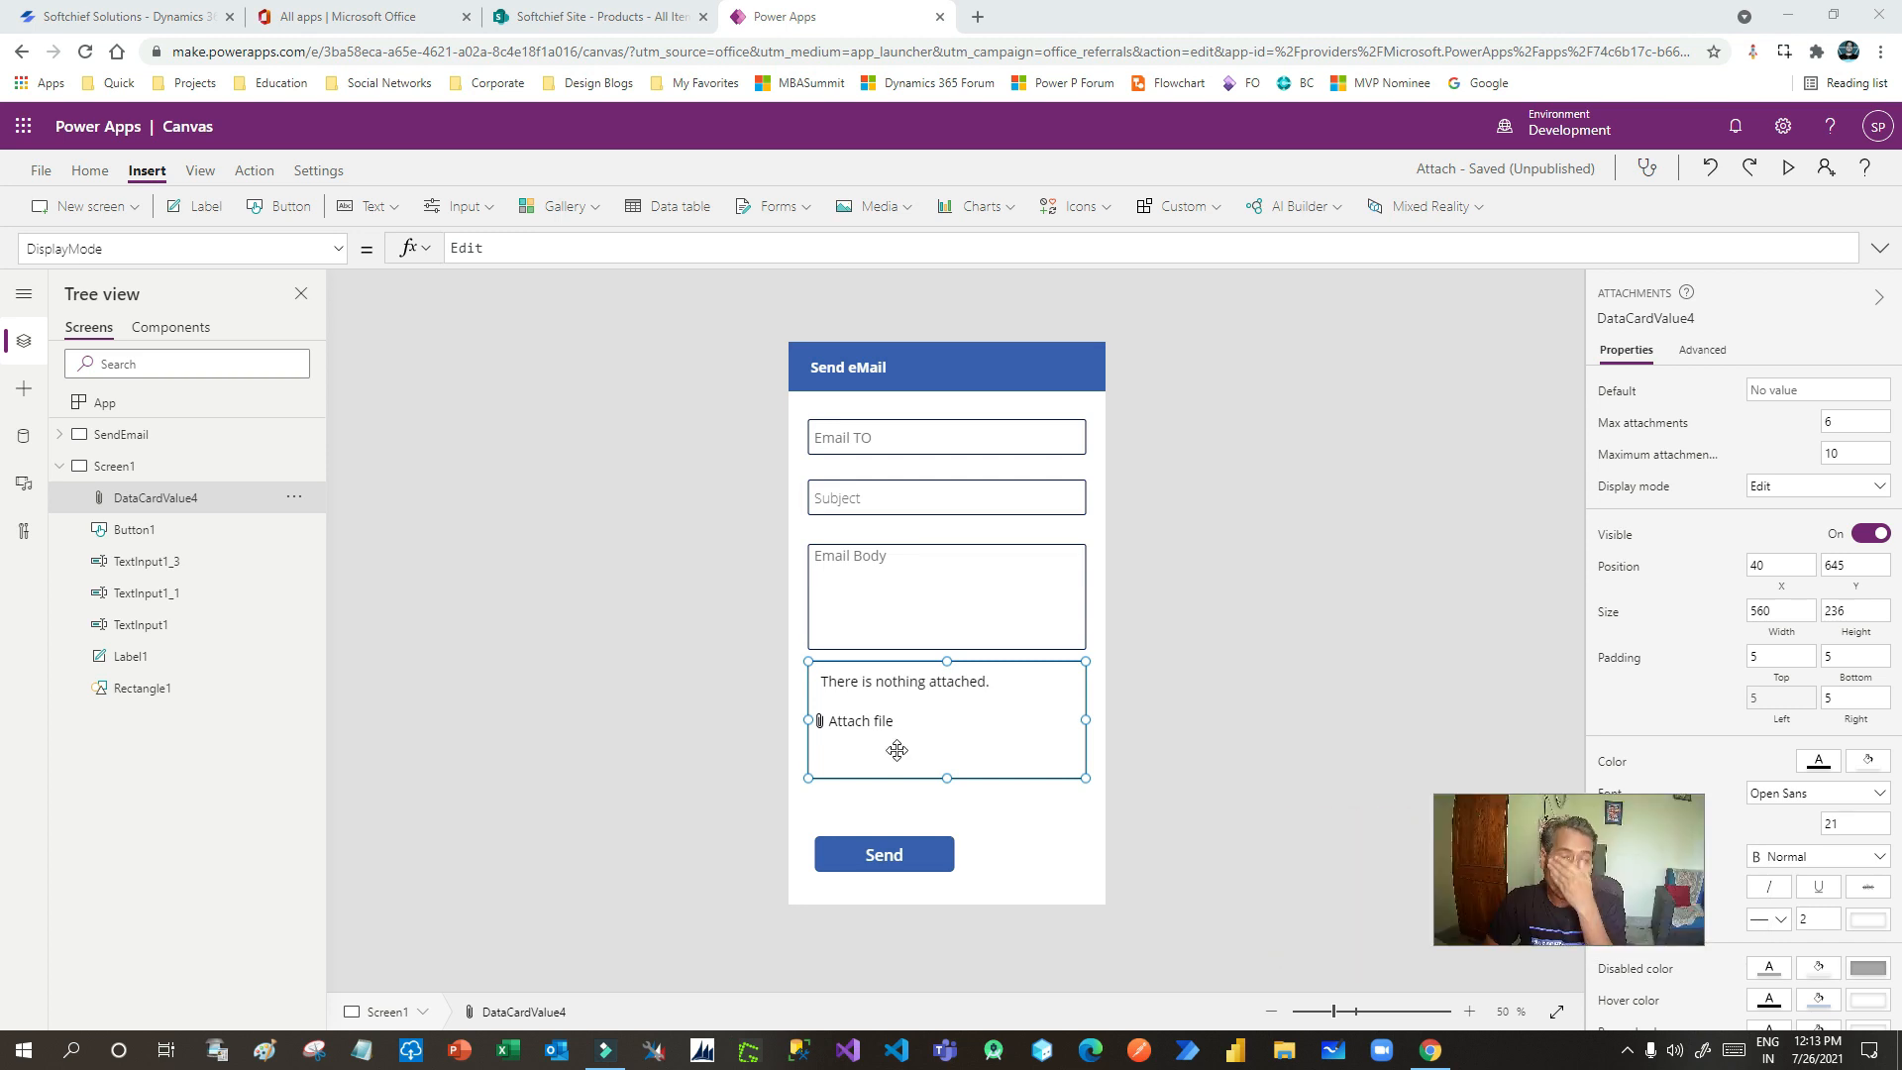
click(1027, 803)
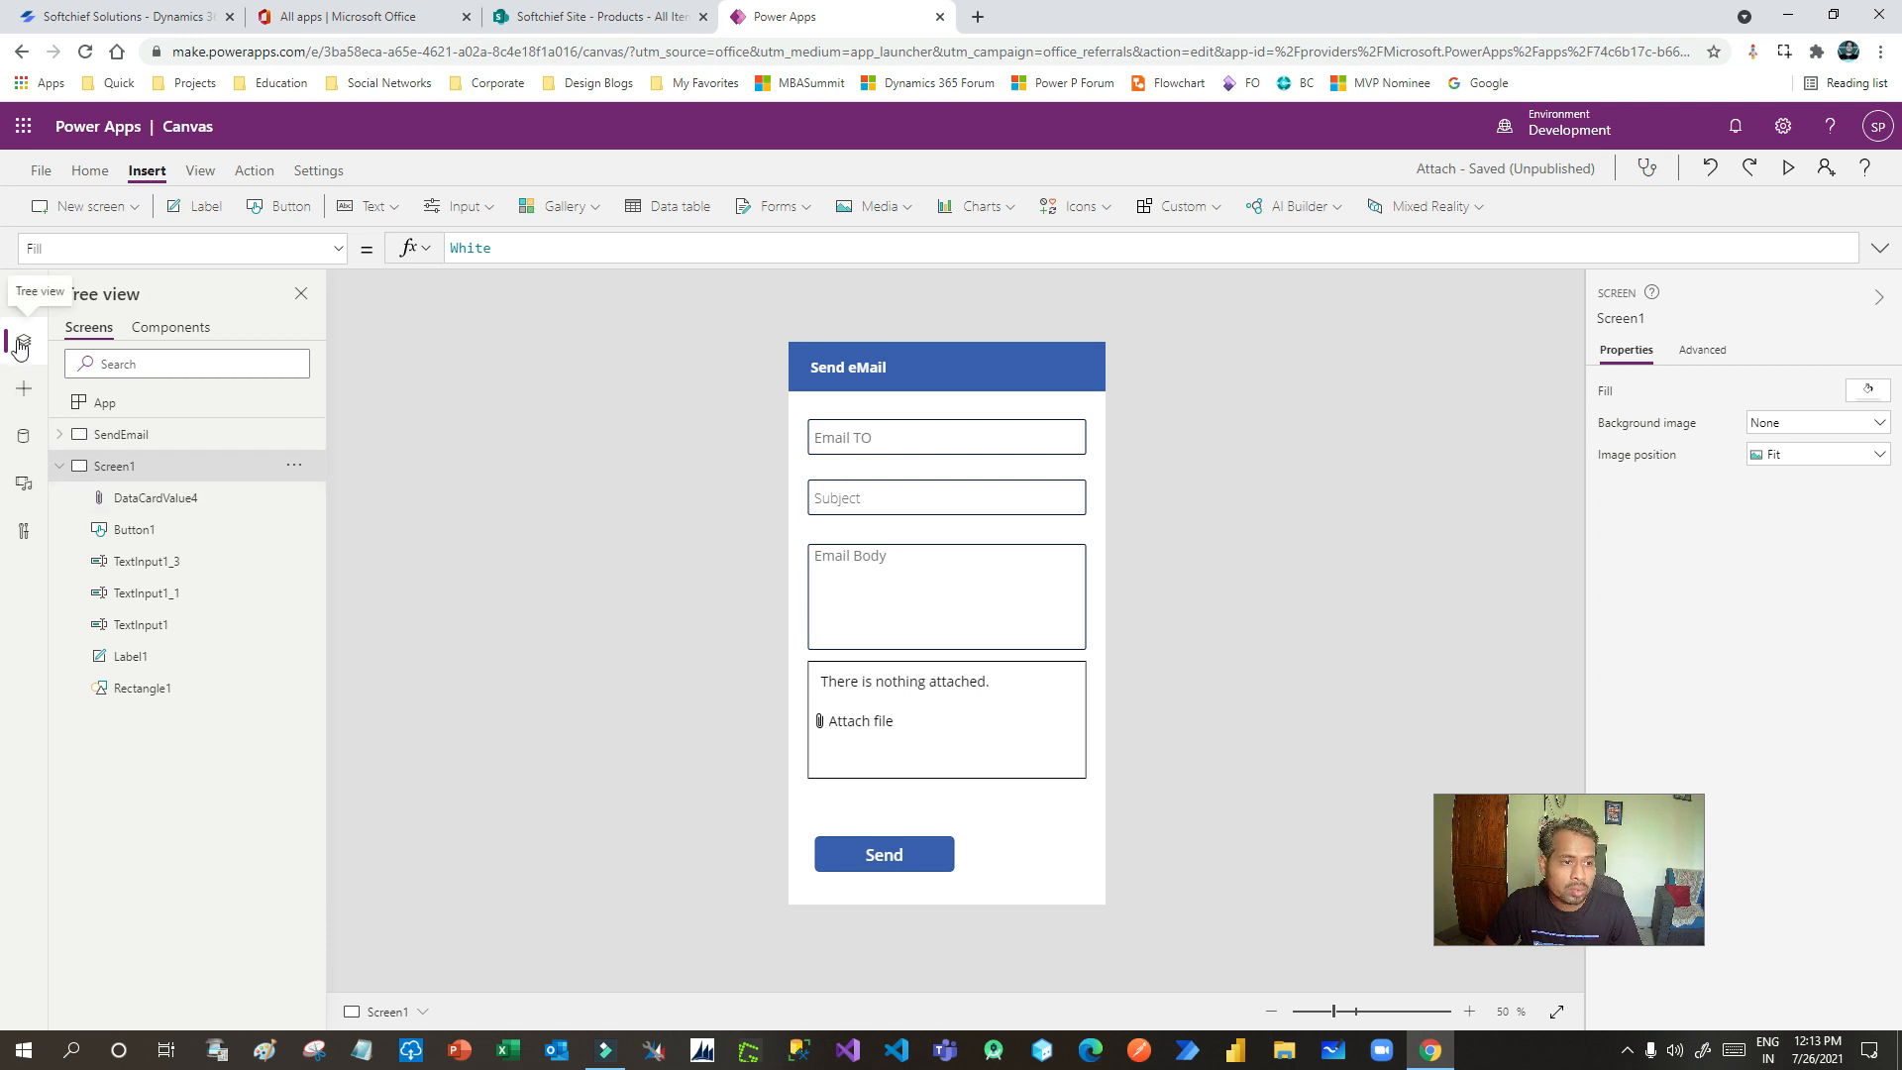
- Rename the Email TO input to txtemailto
click(916, 433)
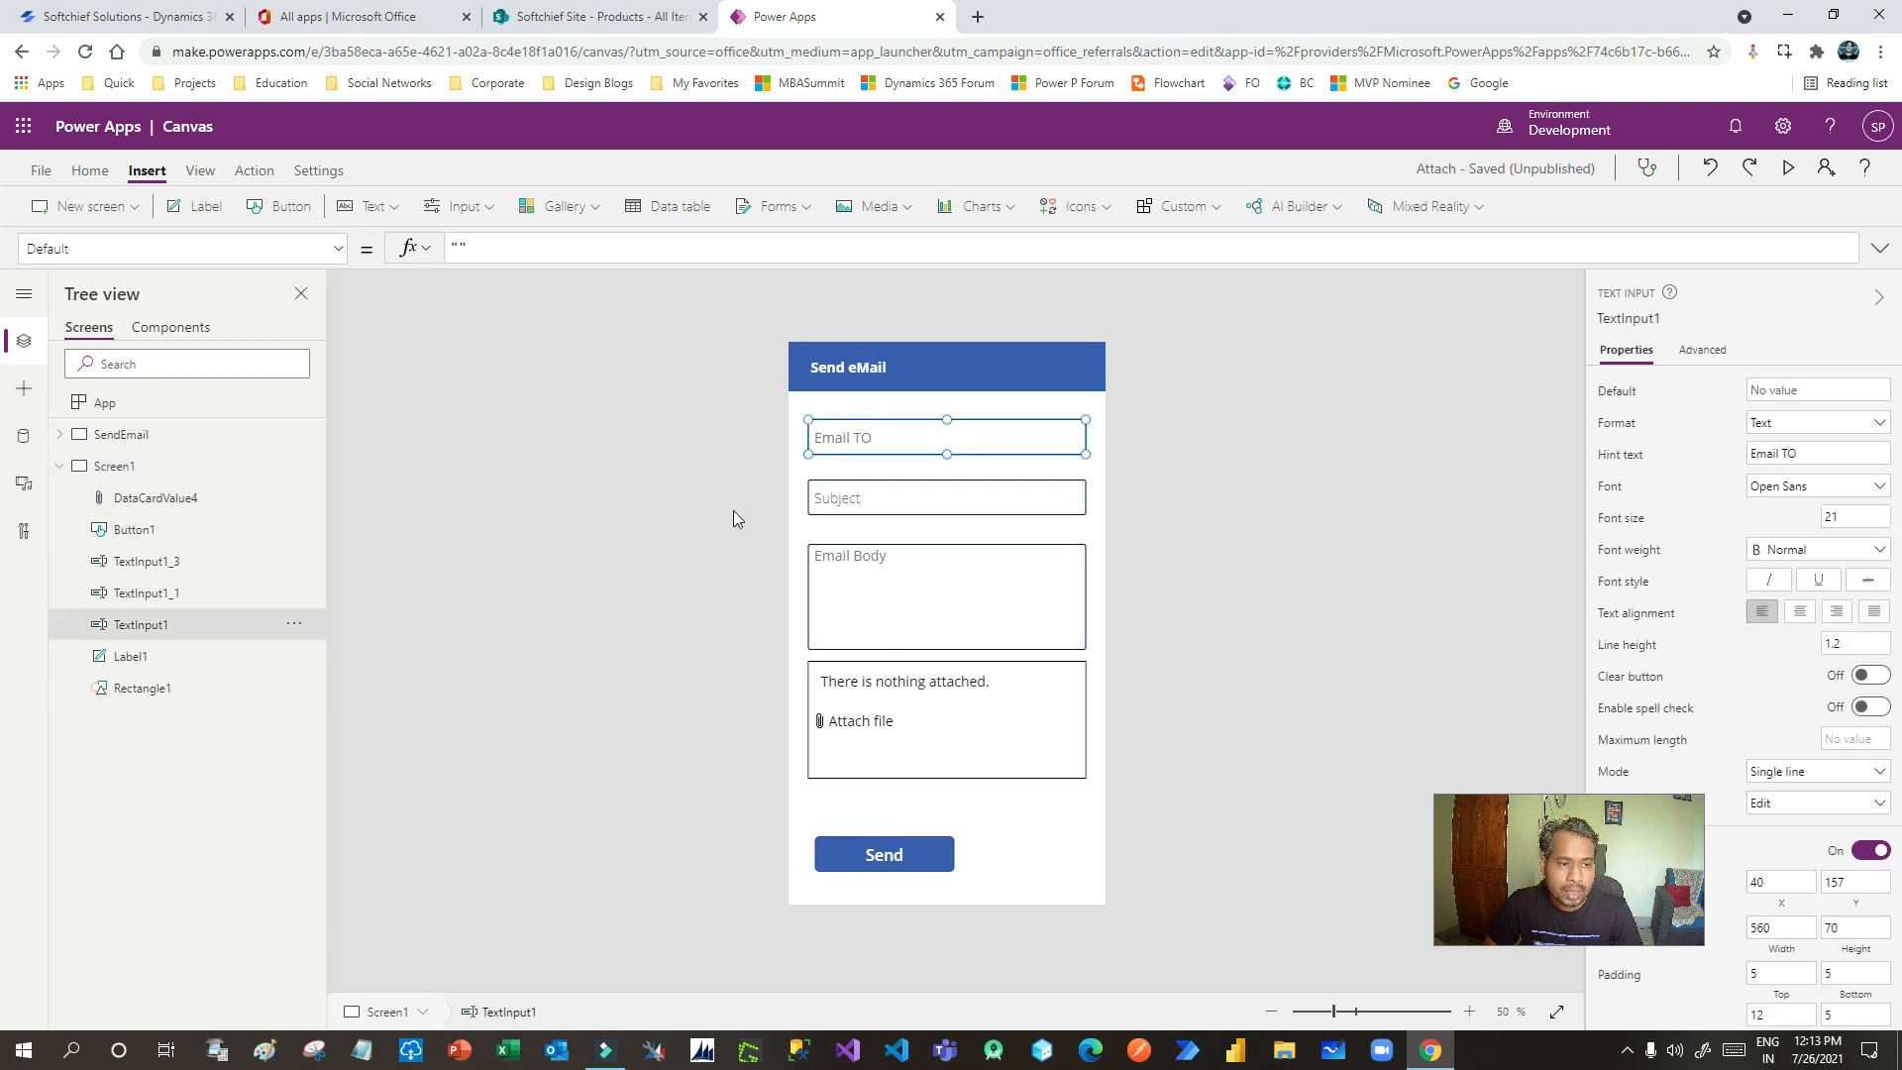
click(294, 630)
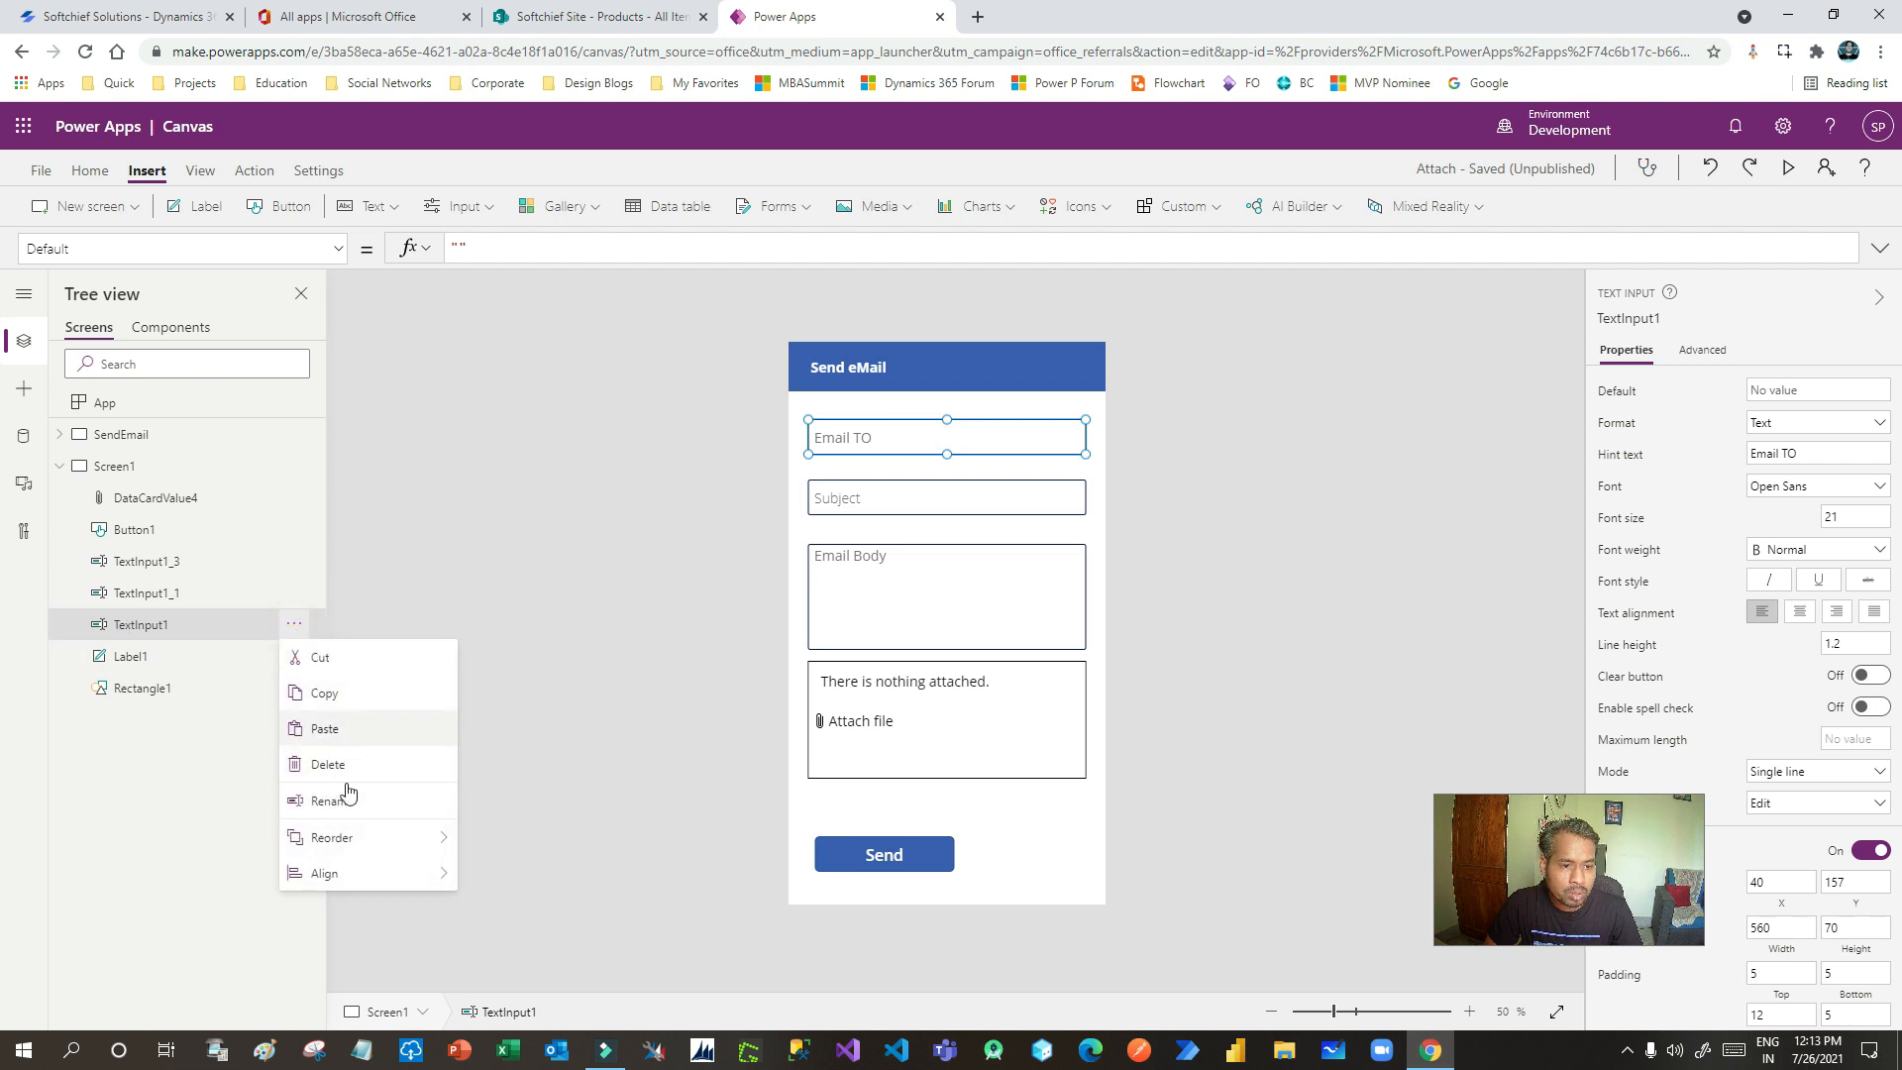
click(344, 796)
text(txtto)
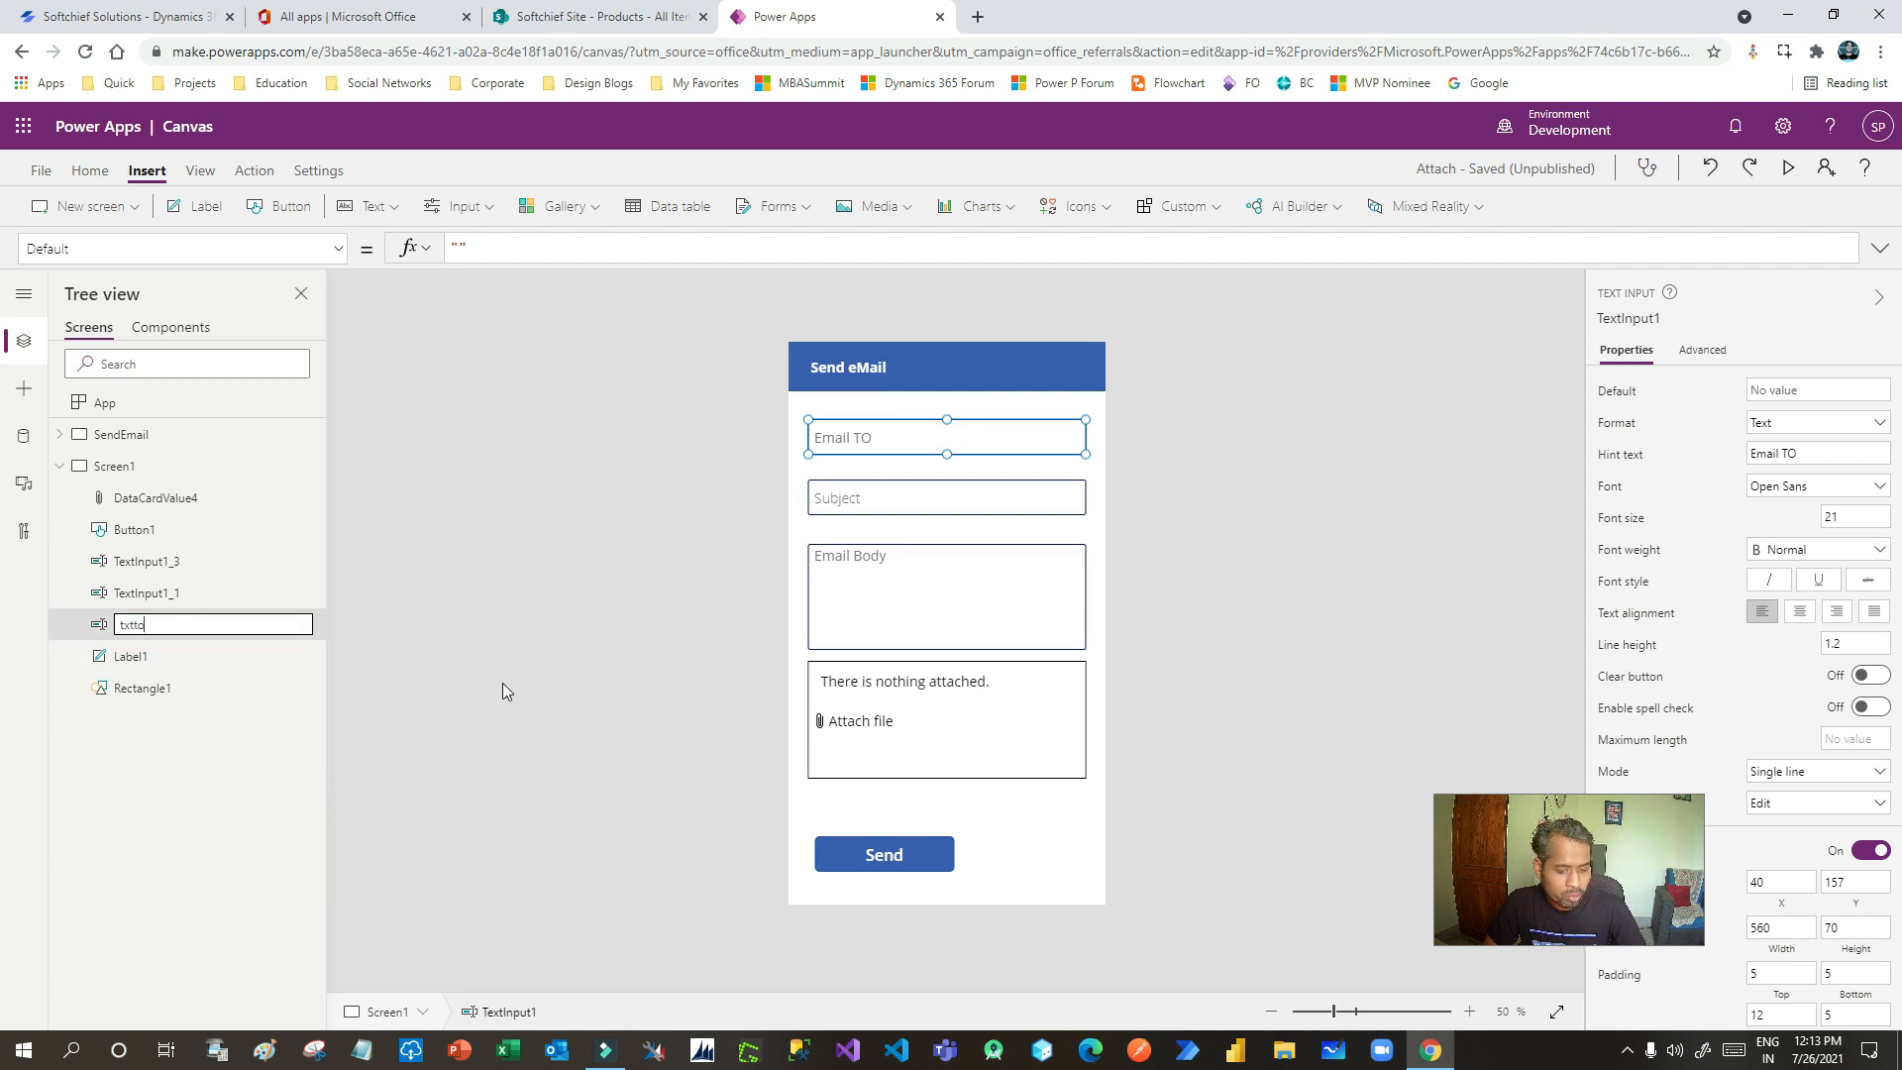
key(Return)
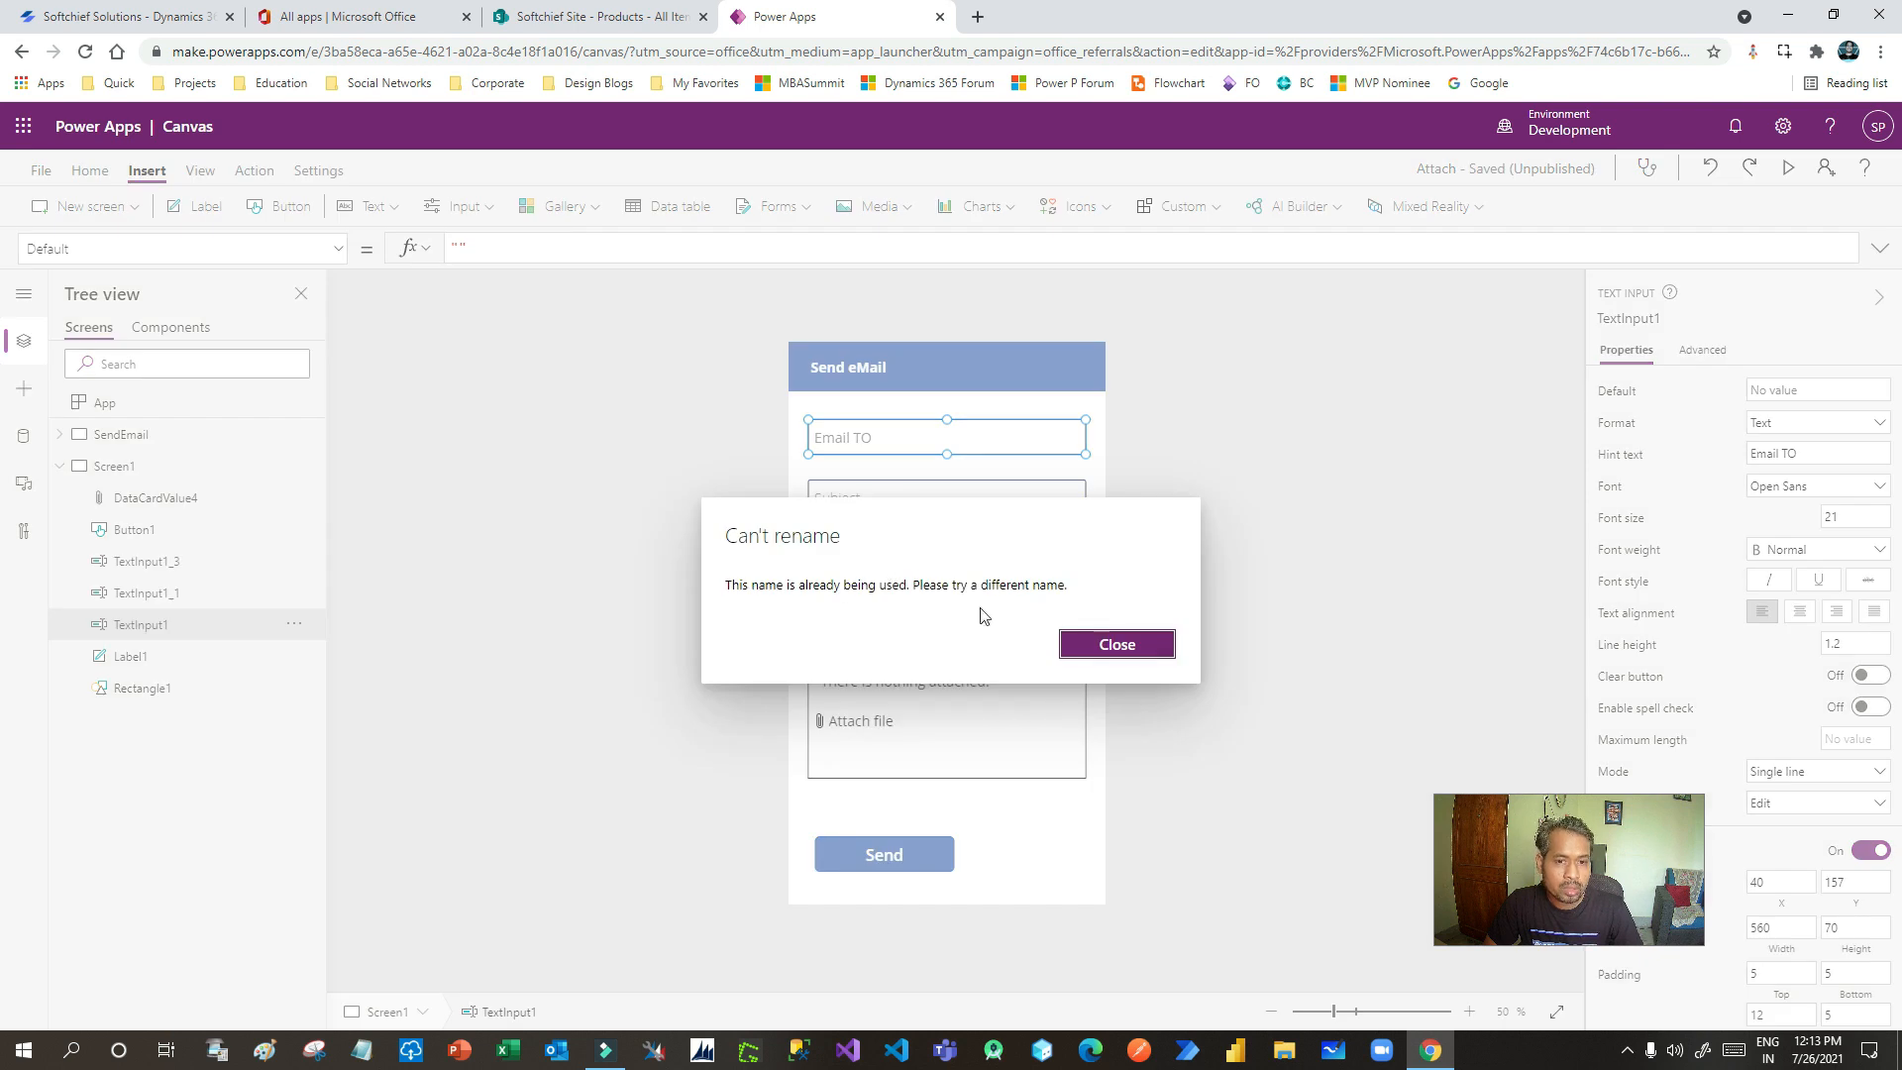
click(1118, 645)
click(290, 626)
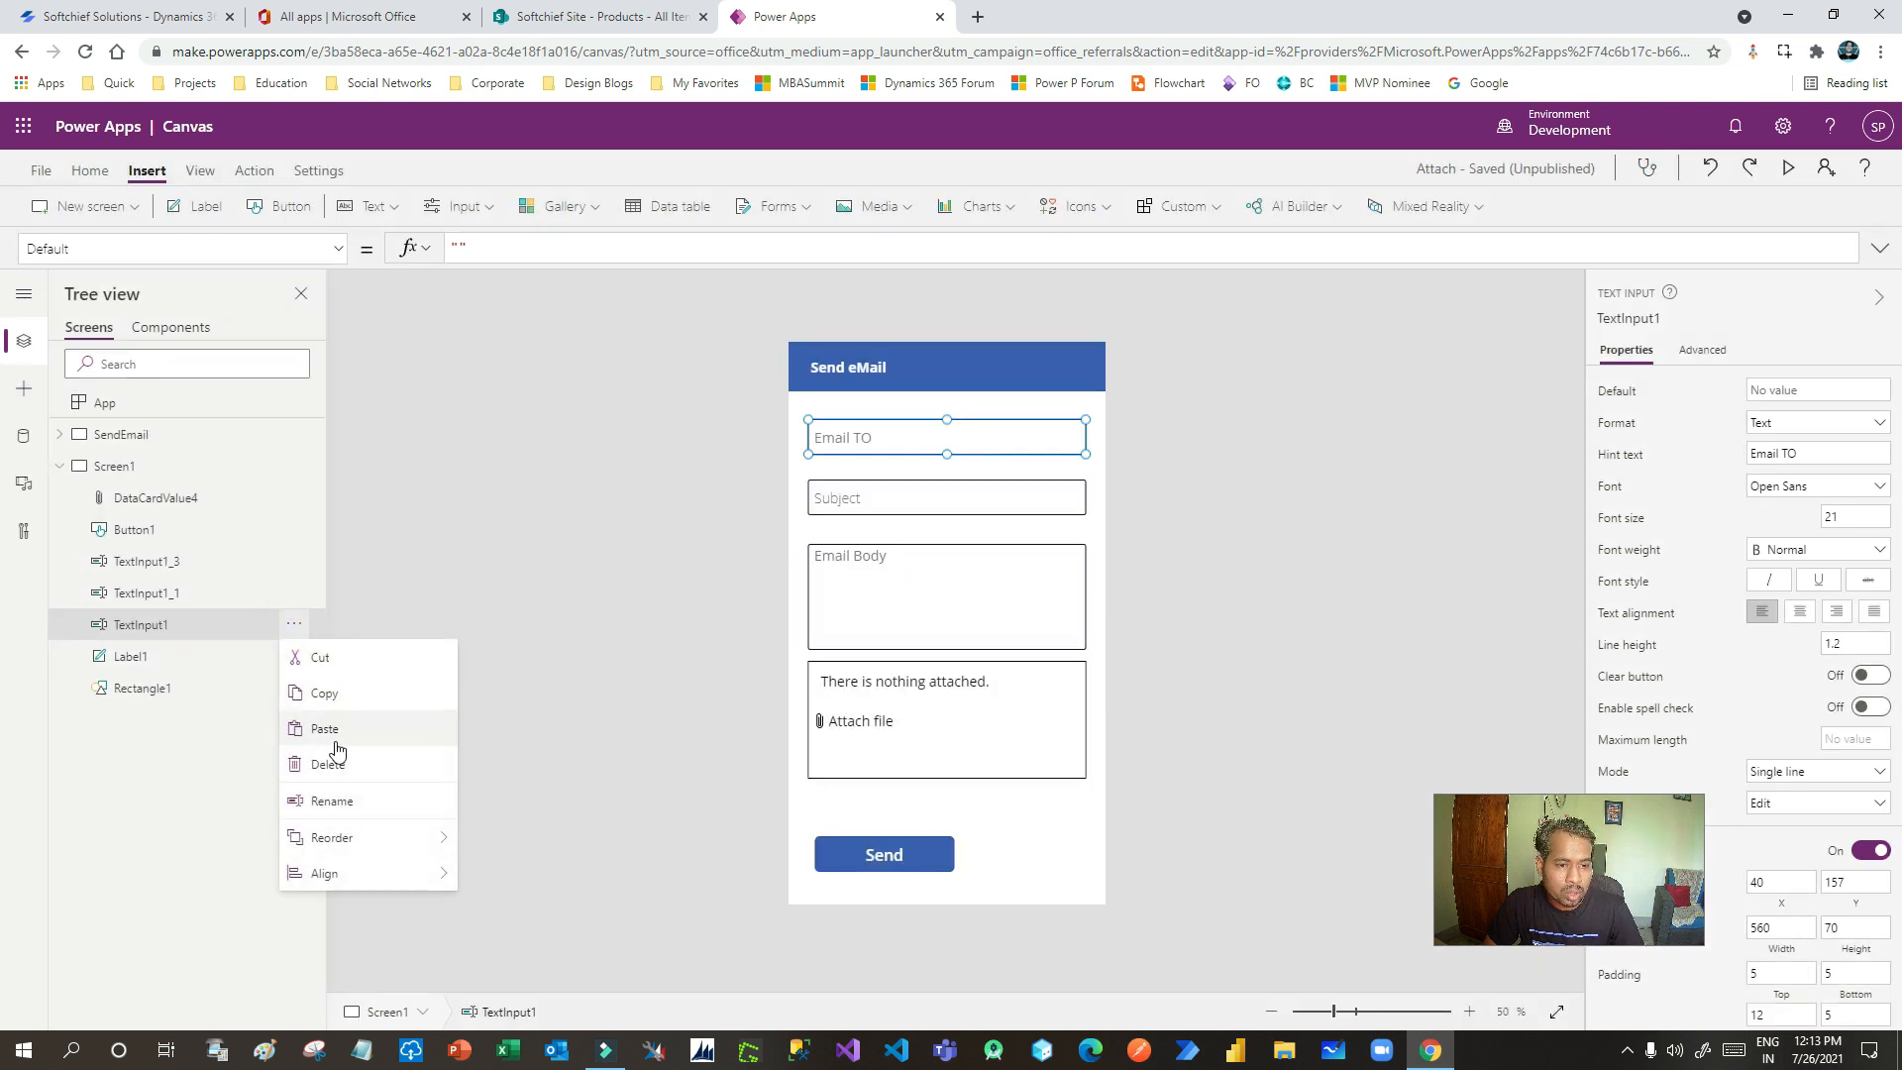
click(348, 798)
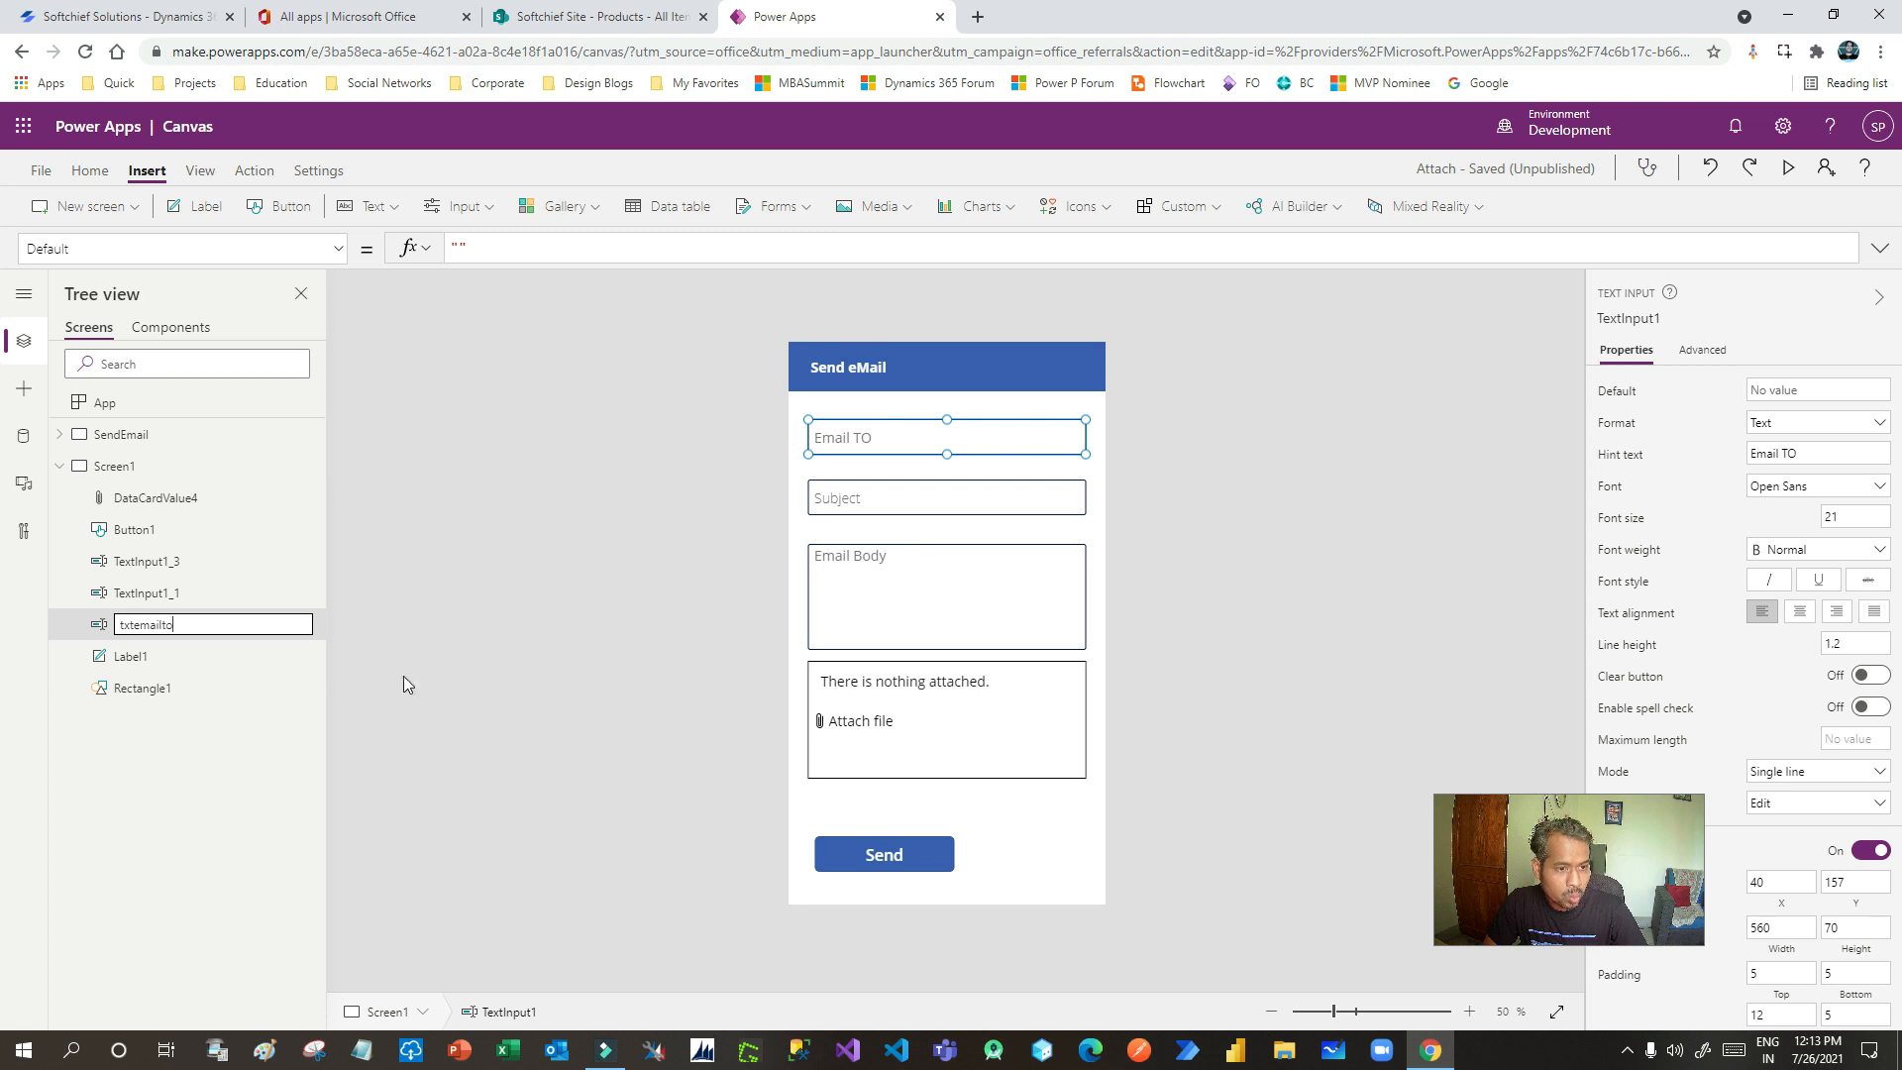
click(249, 662)
- Rename the Subject input to txtsubjecrtemail
click(889, 507)
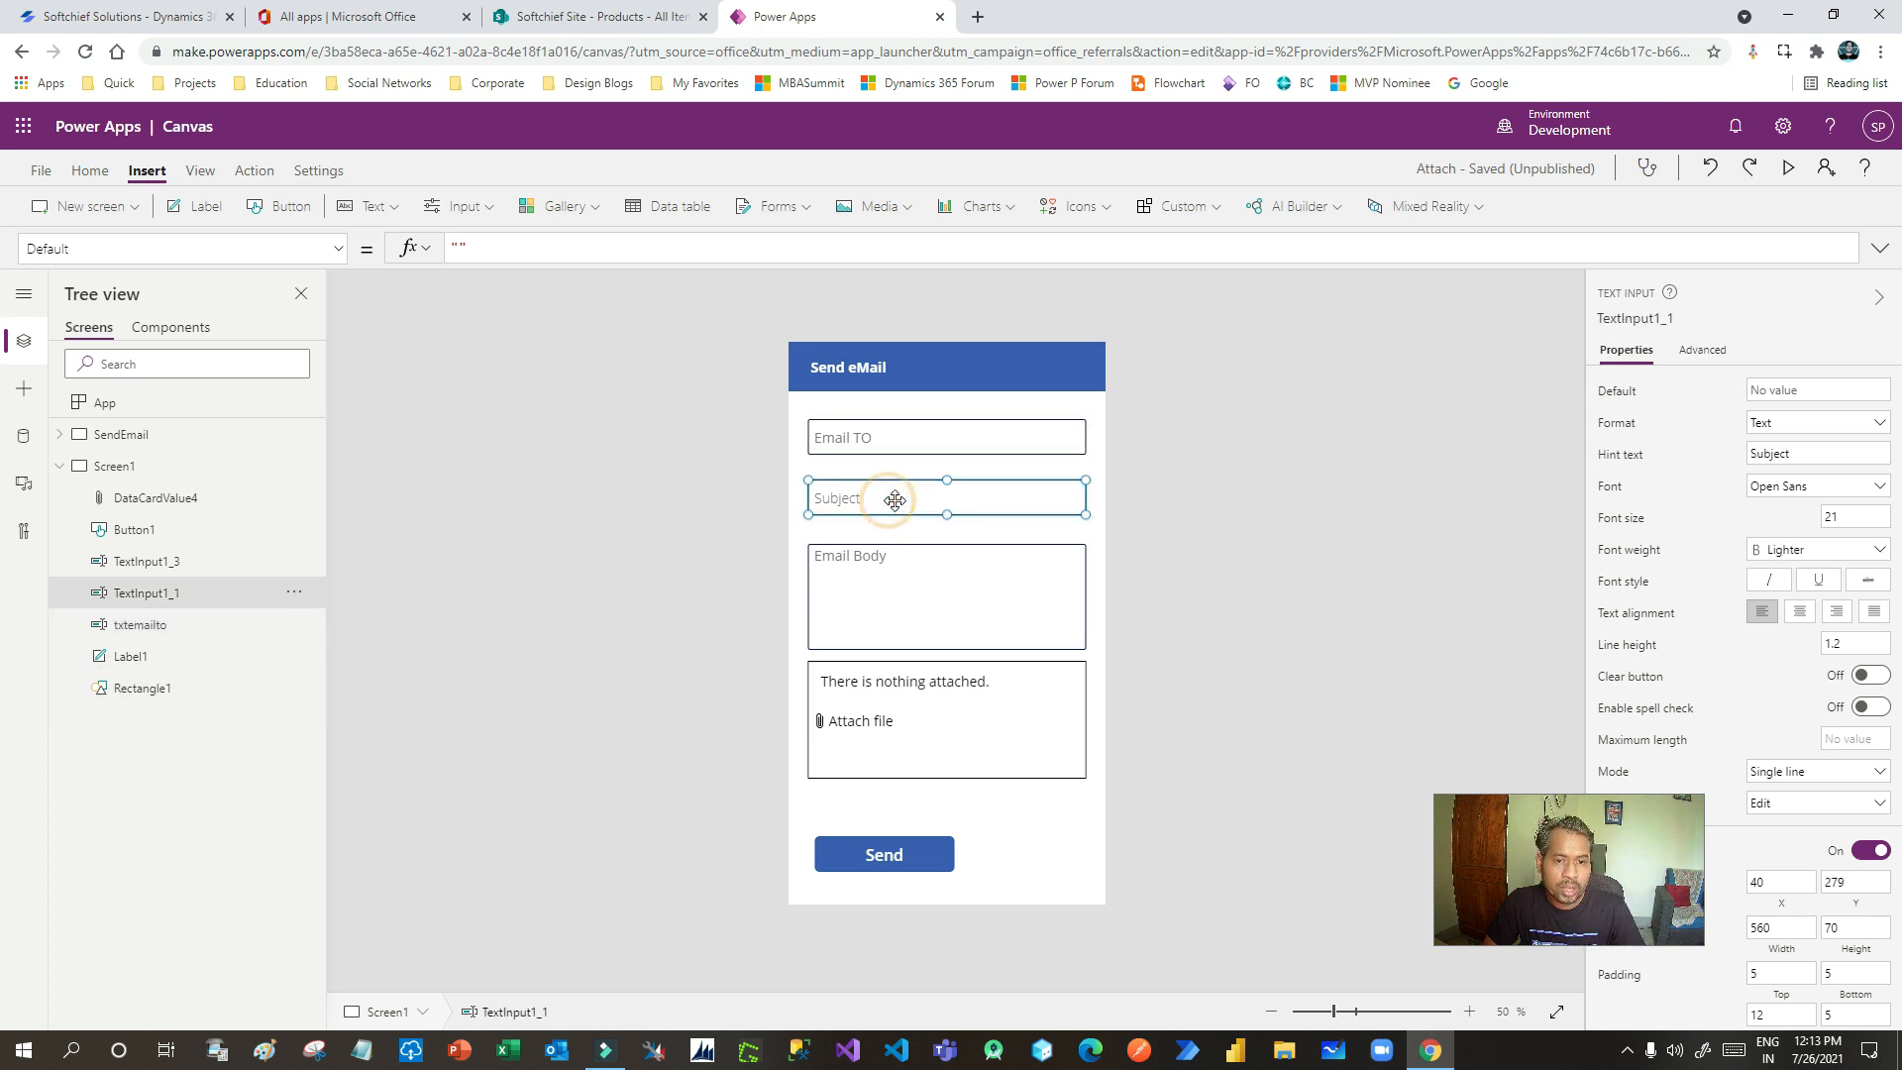
click(294, 593)
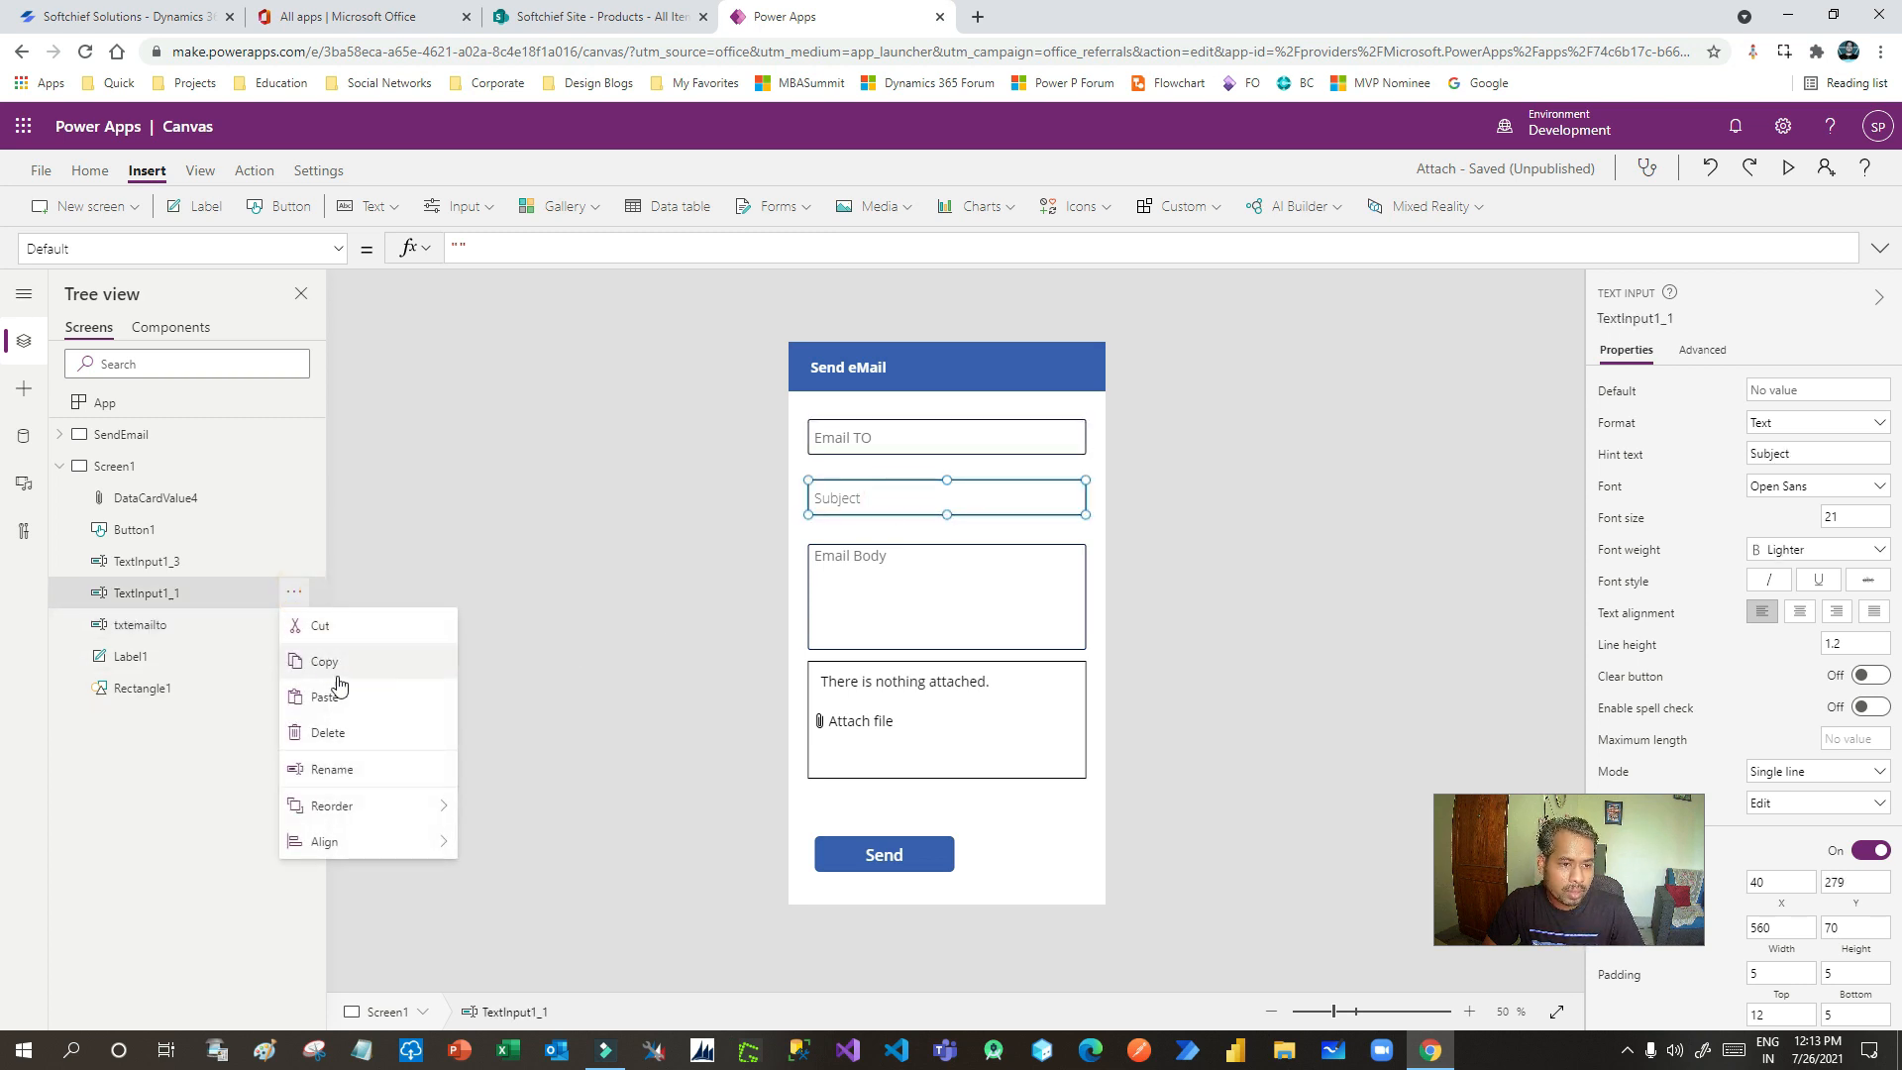
click(349, 768)
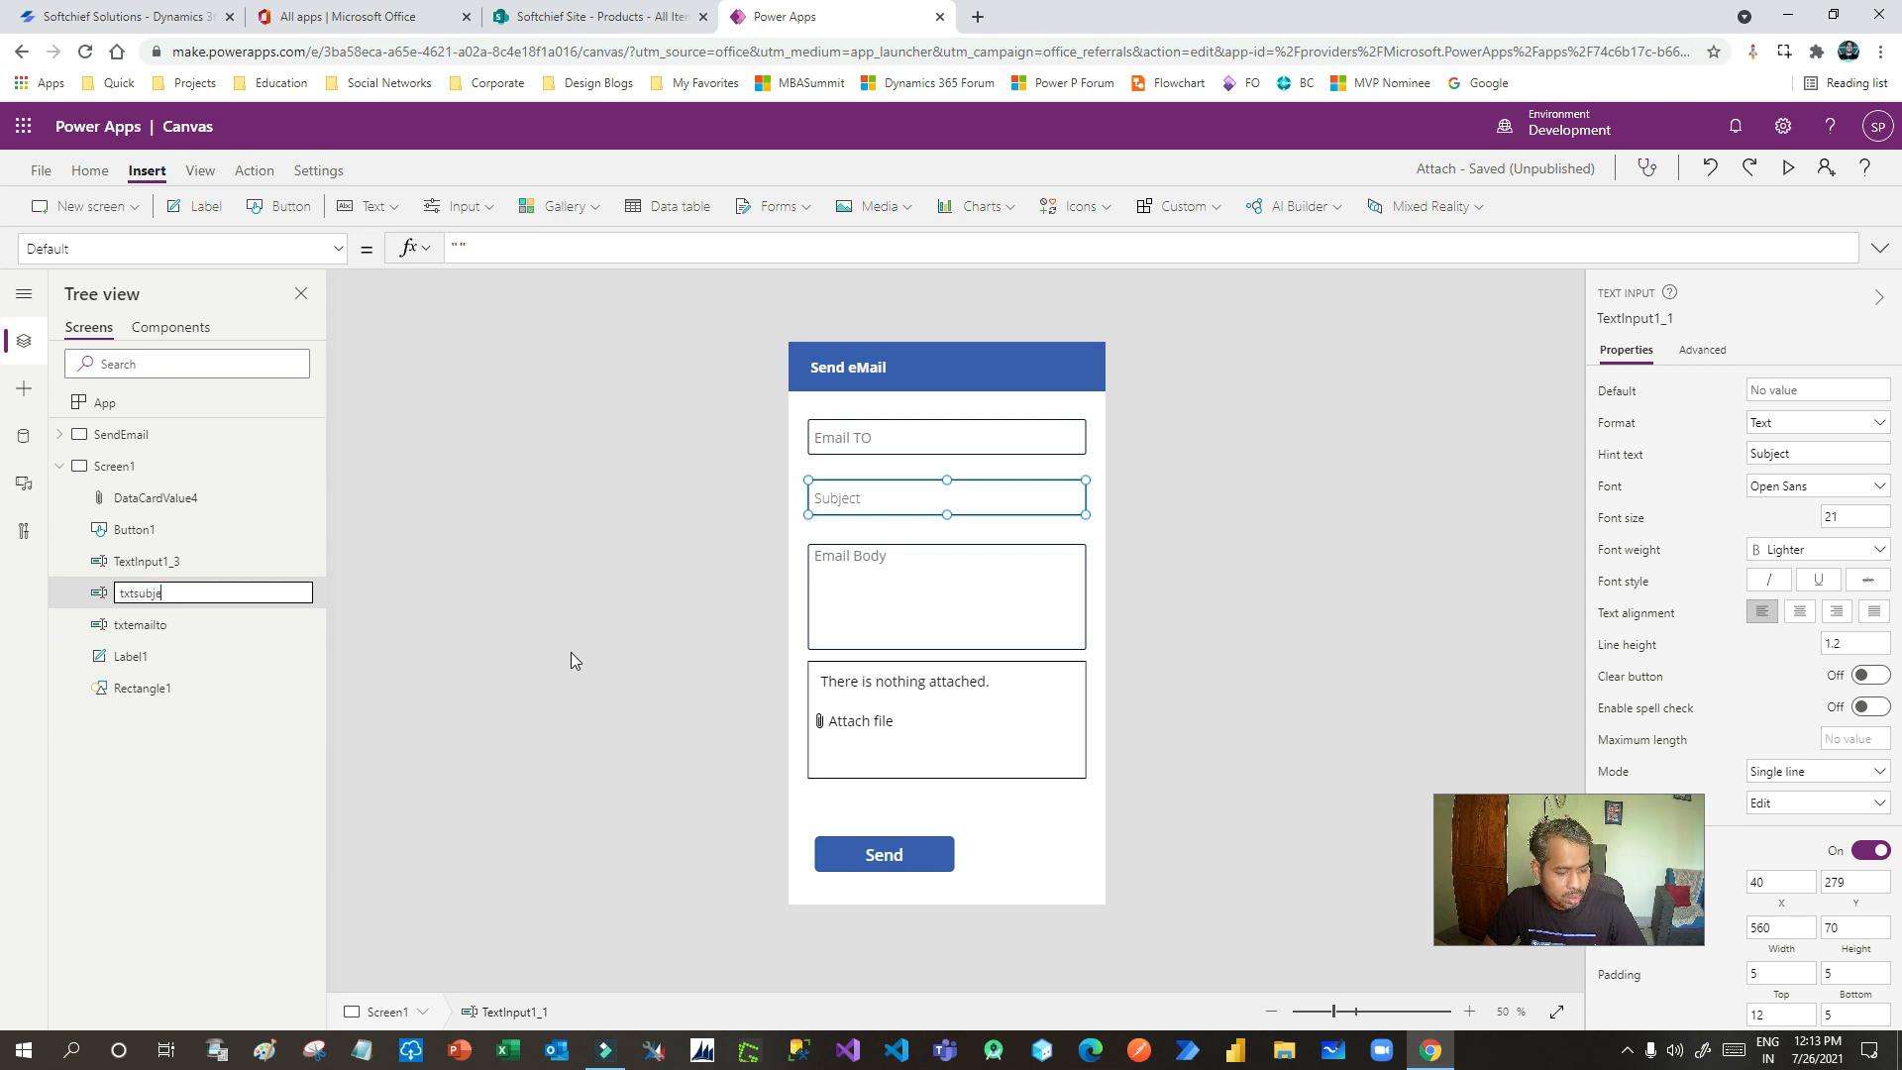
text(txtsubjecrtemsi)
key(BackSpace)
key(BackSpace)
text(ail)
key(Return)
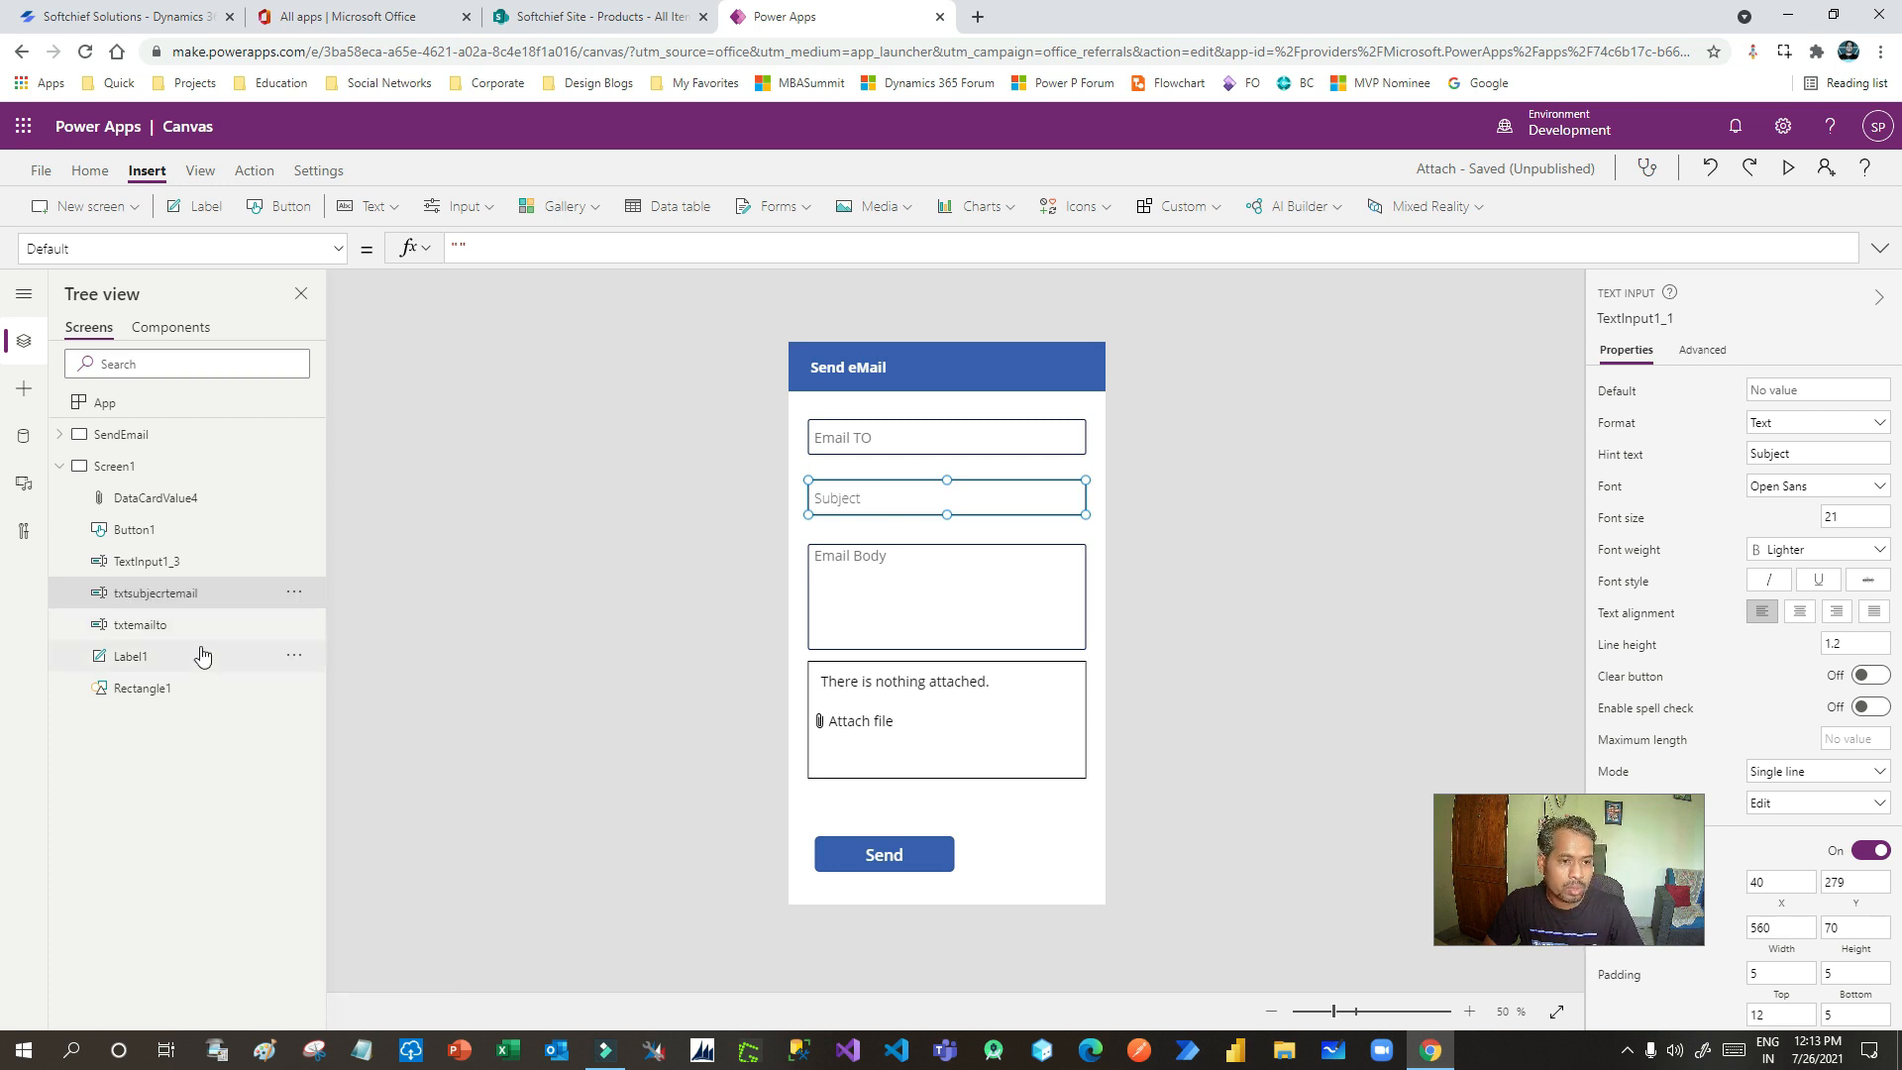
- Rename the Email Body input to txtemailbody
click(913, 614)
click(309, 573)
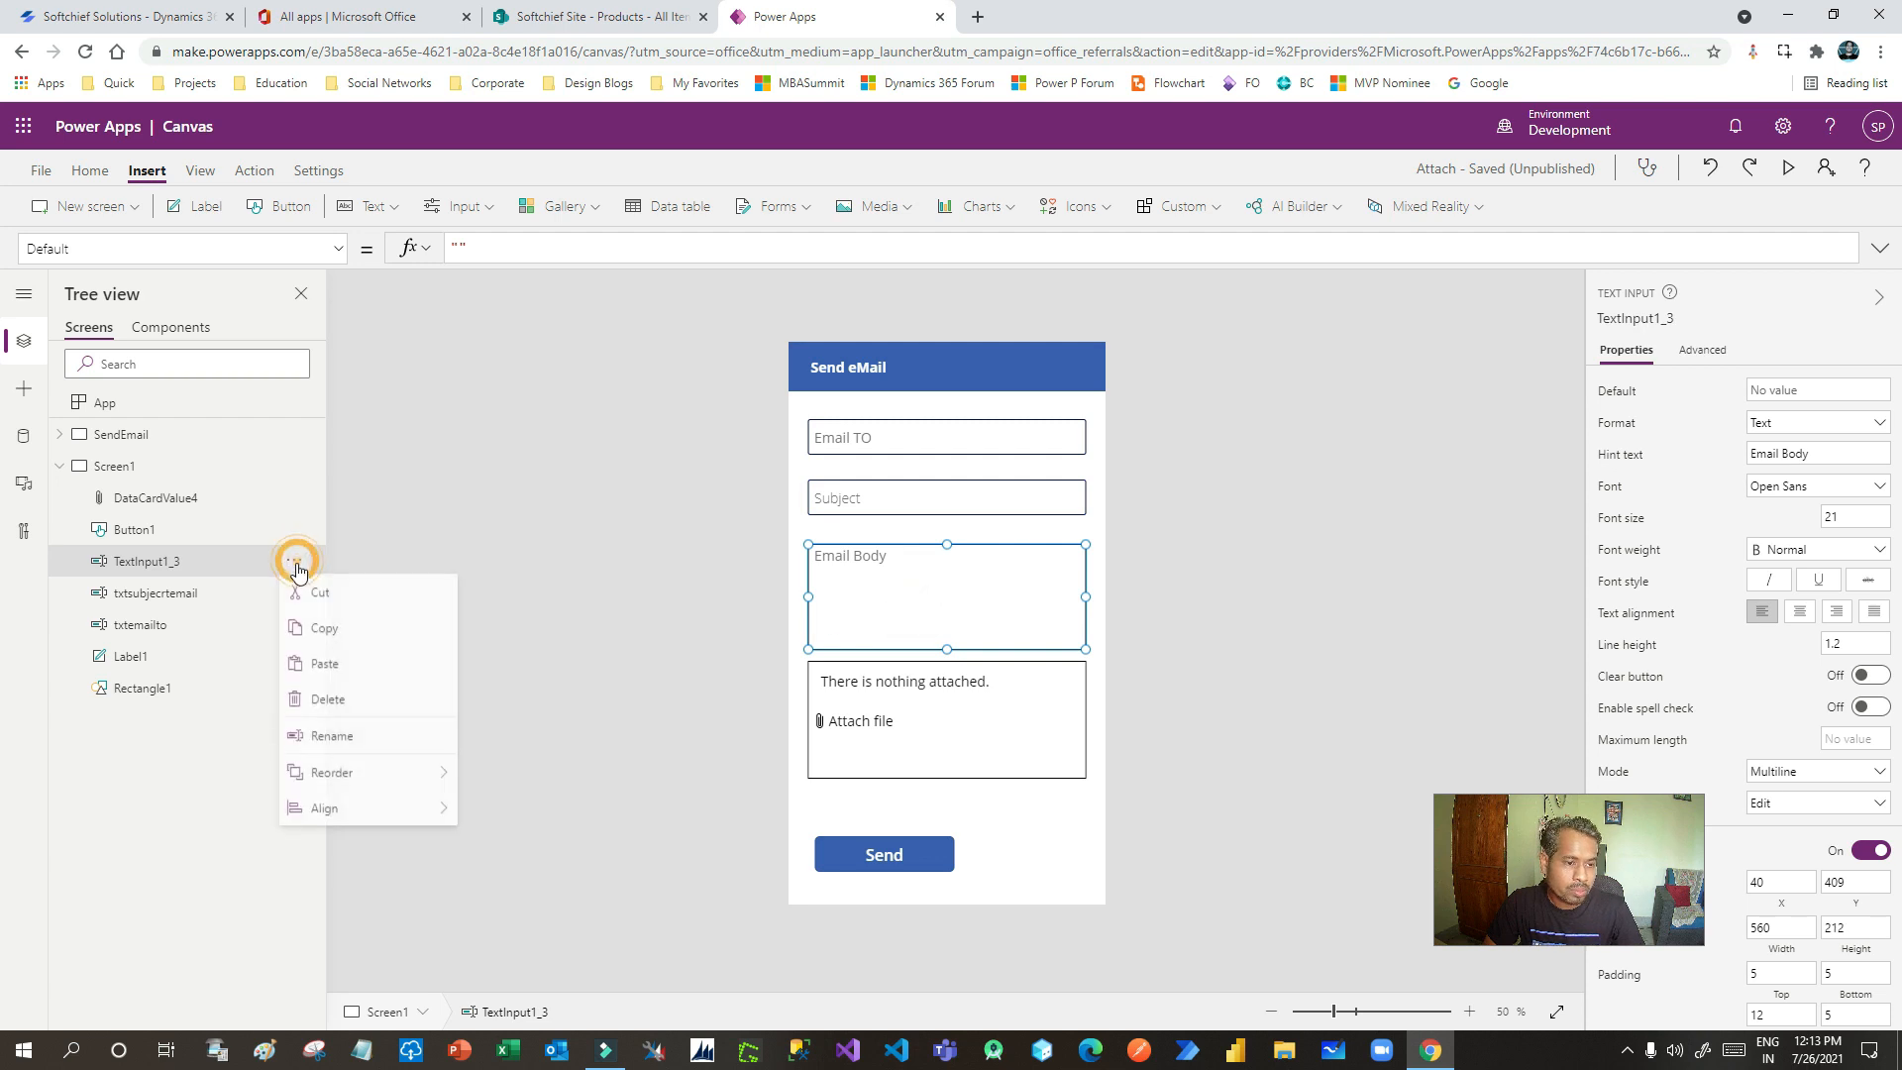
click(361, 734)
text(tx)
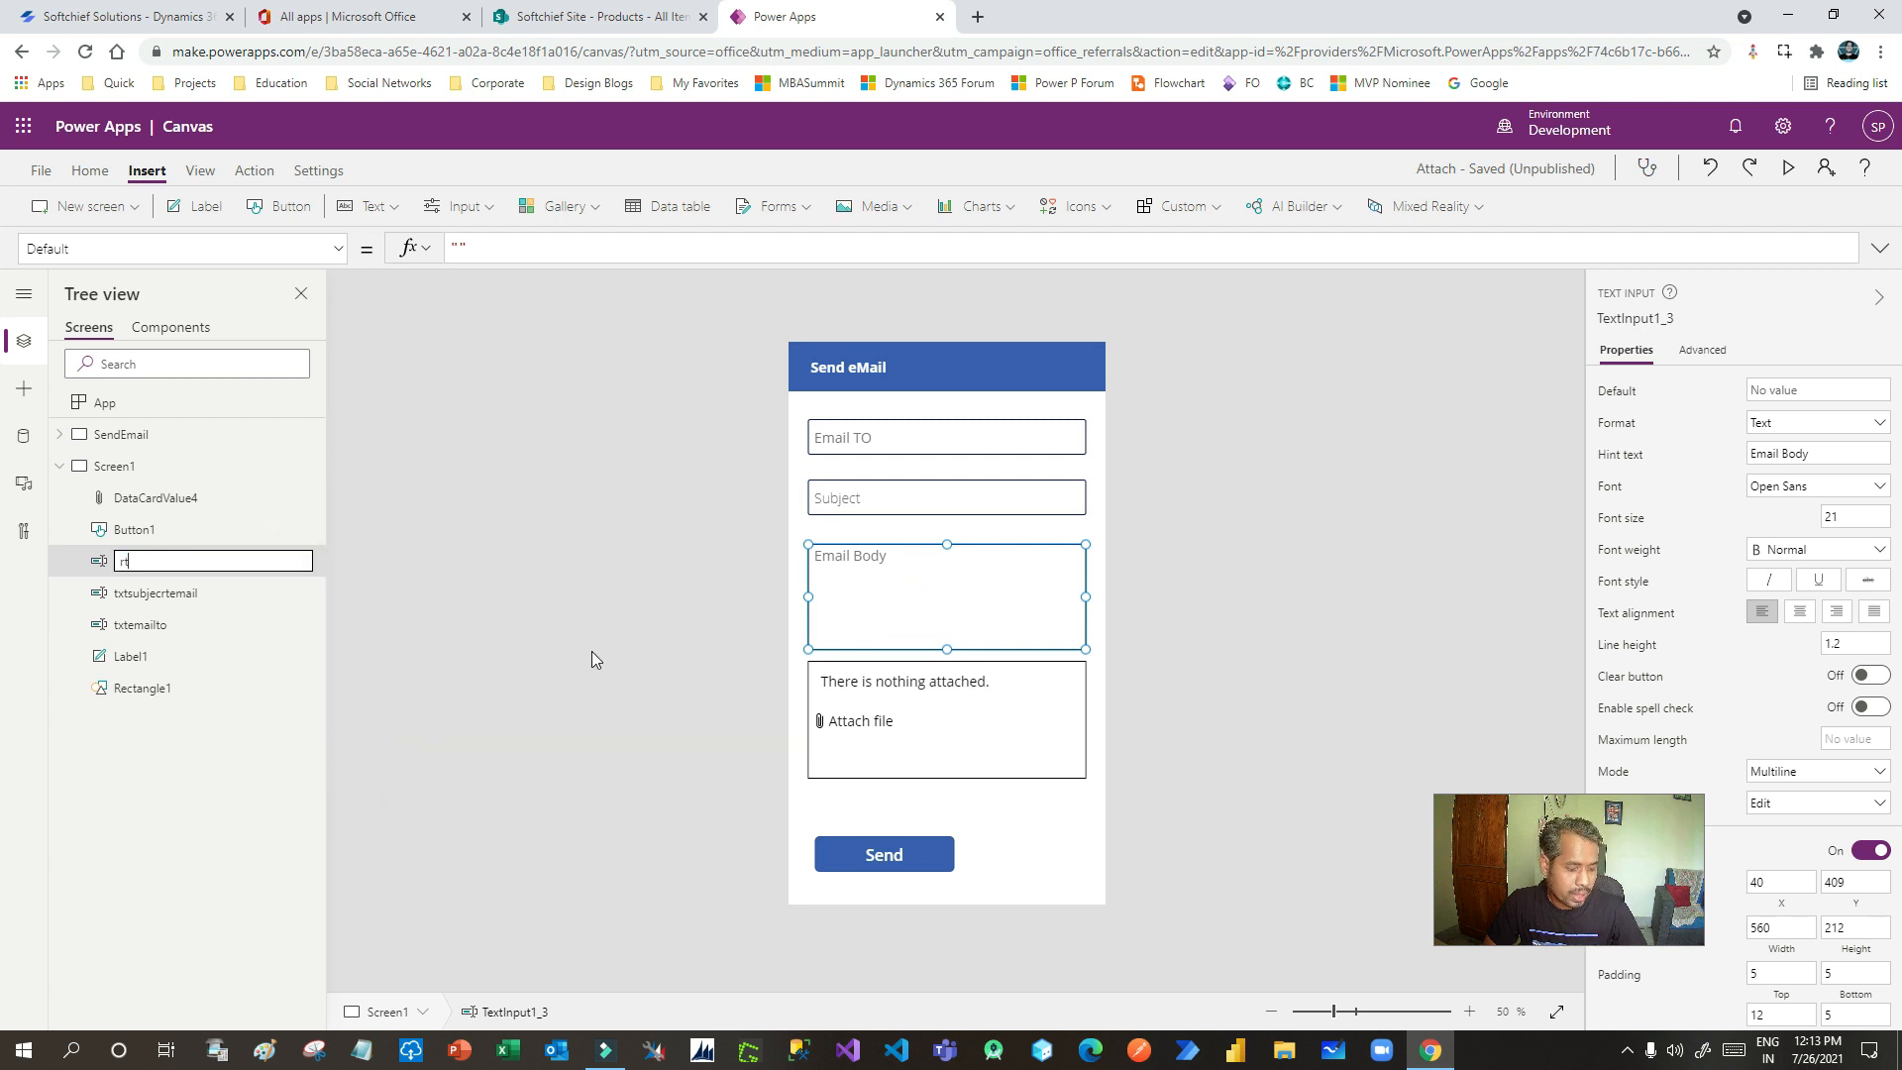
key(BackSpace)
key(BackSpace)
text(txtemailbody)
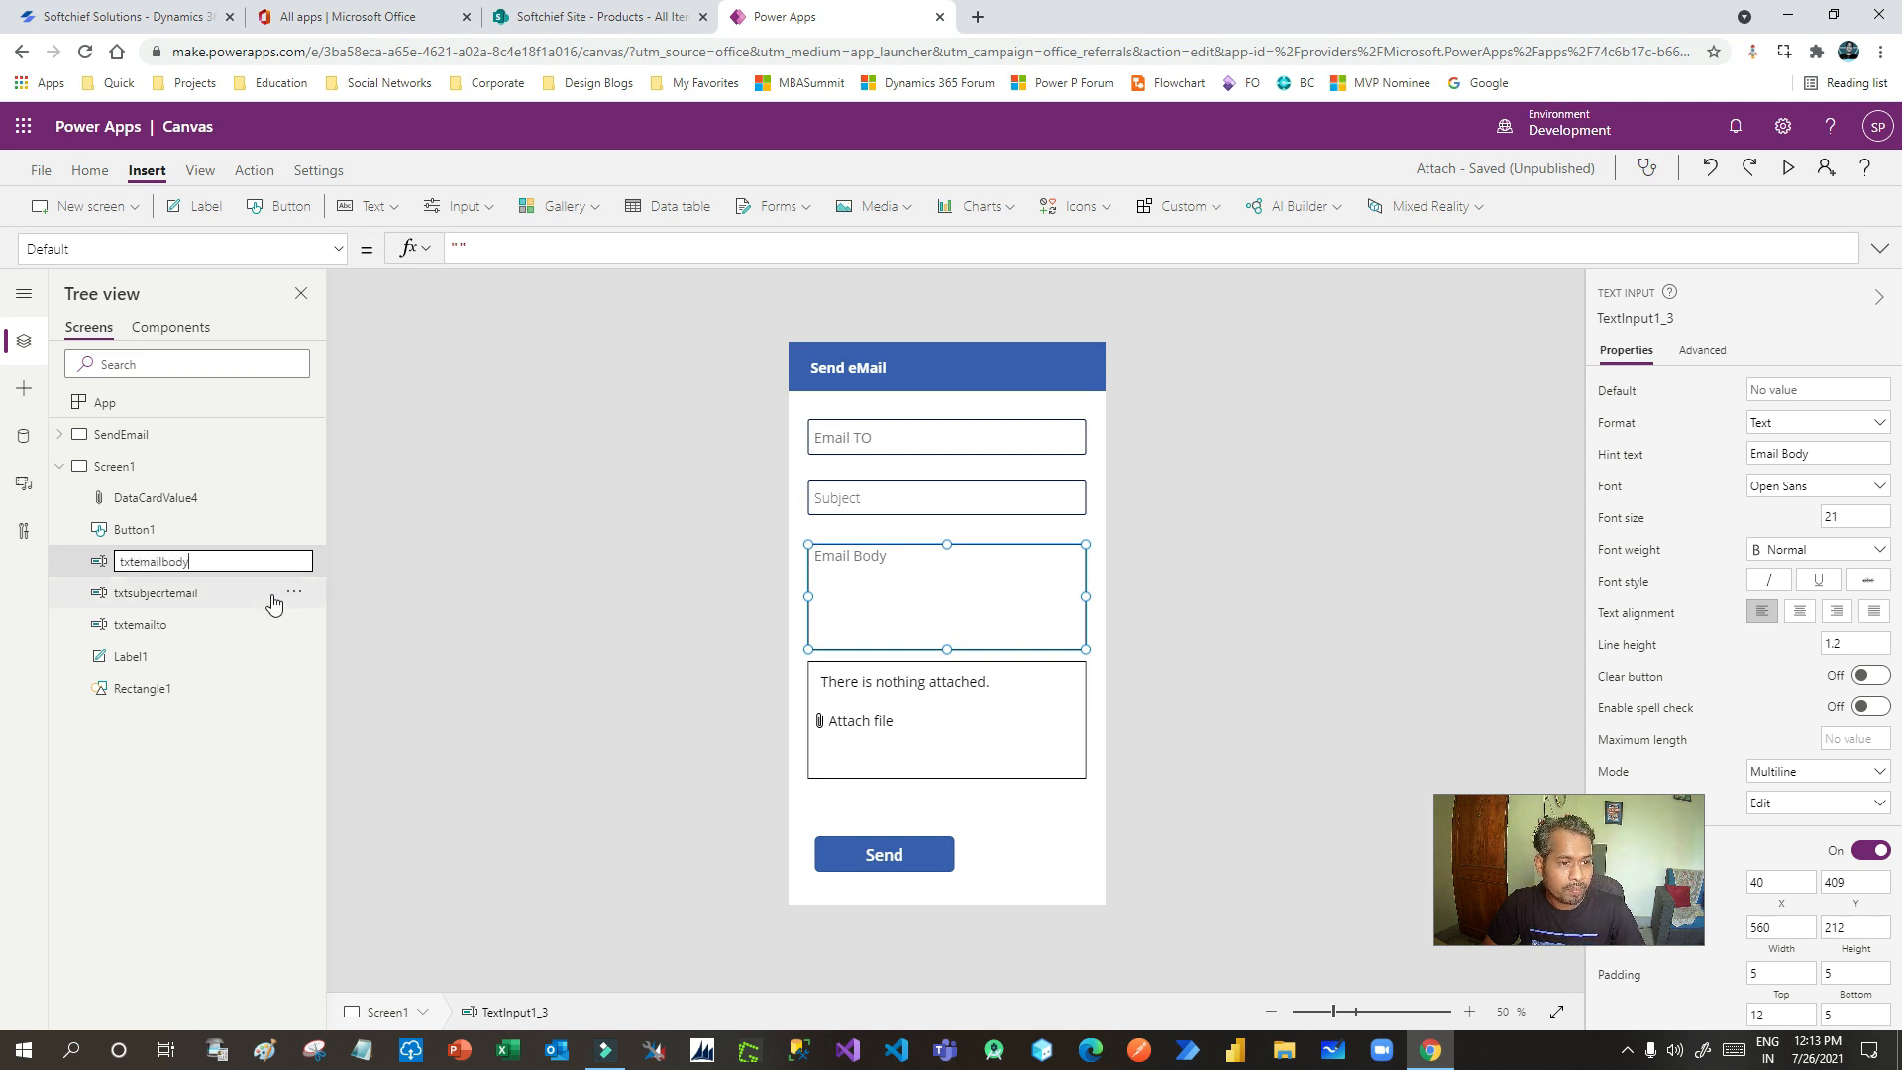
click(236, 780)
- Rename the attachment control to attach
click(1010, 712)
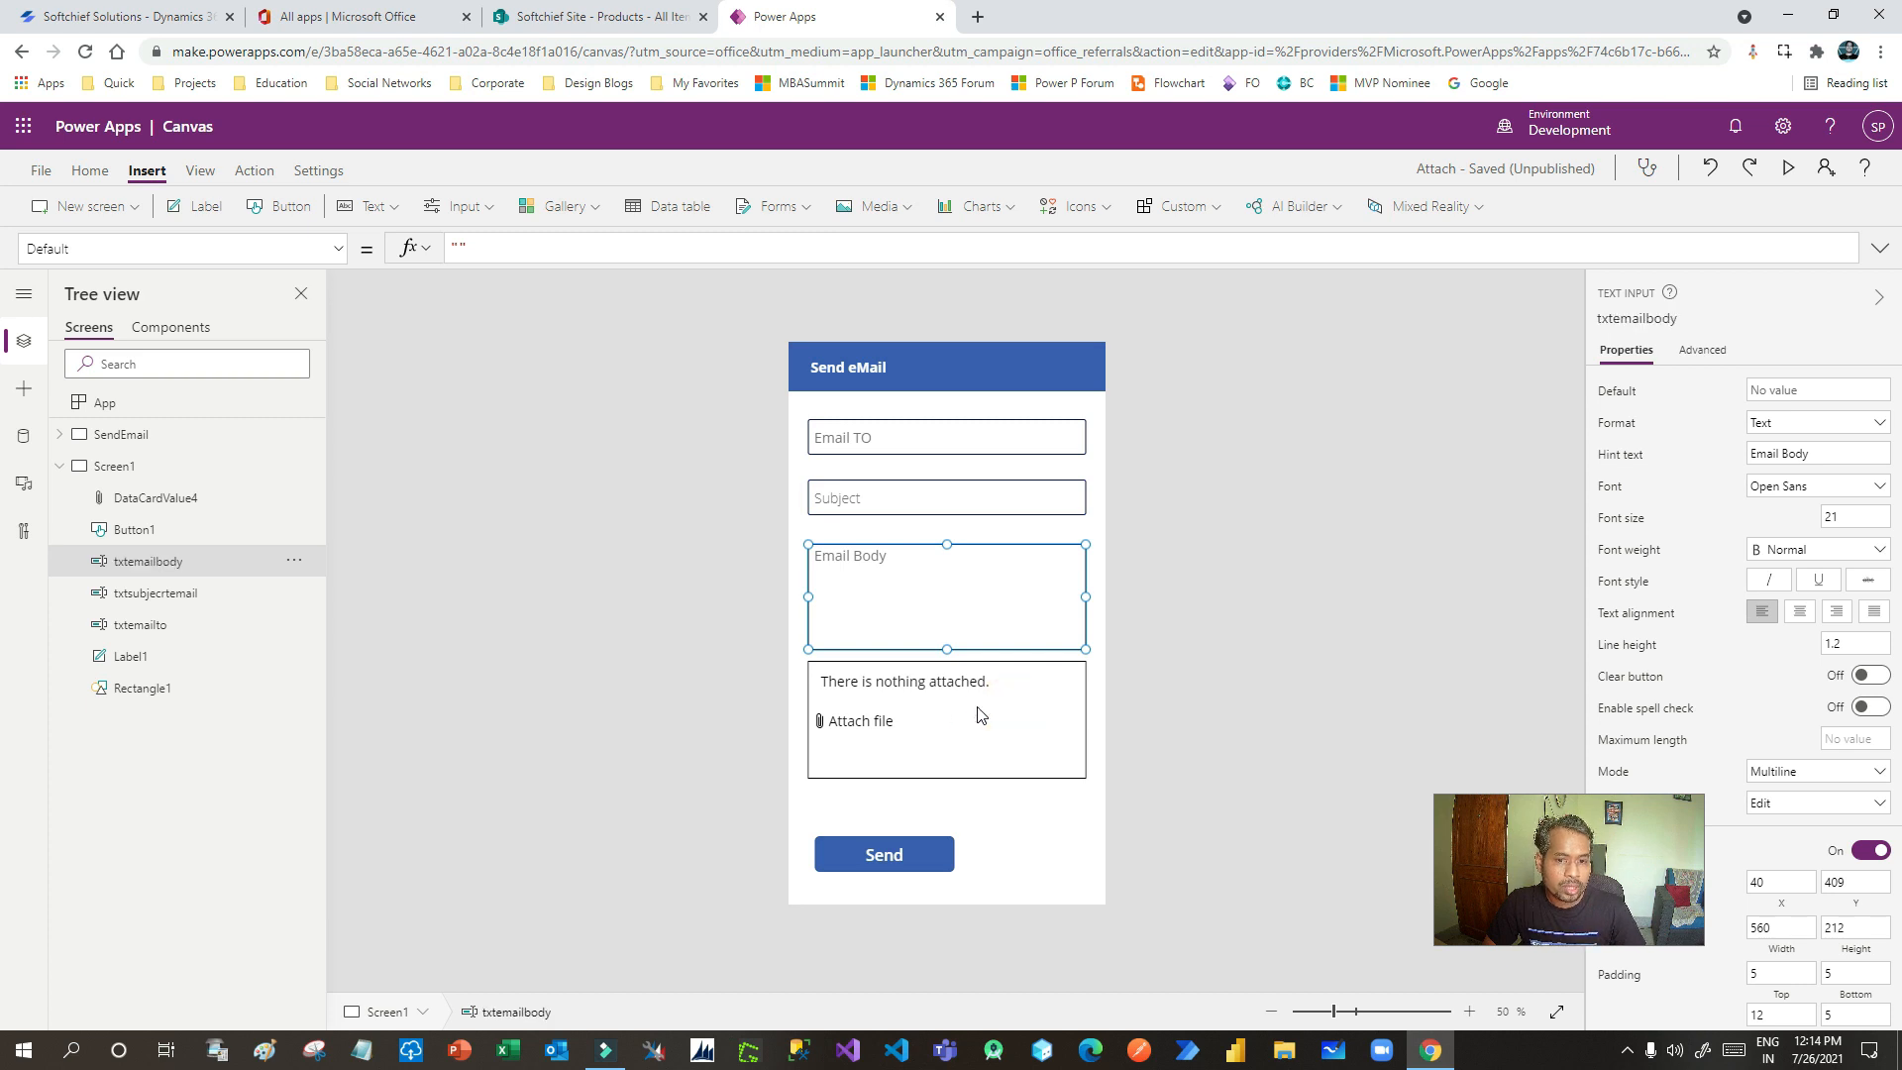
click(978, 709)
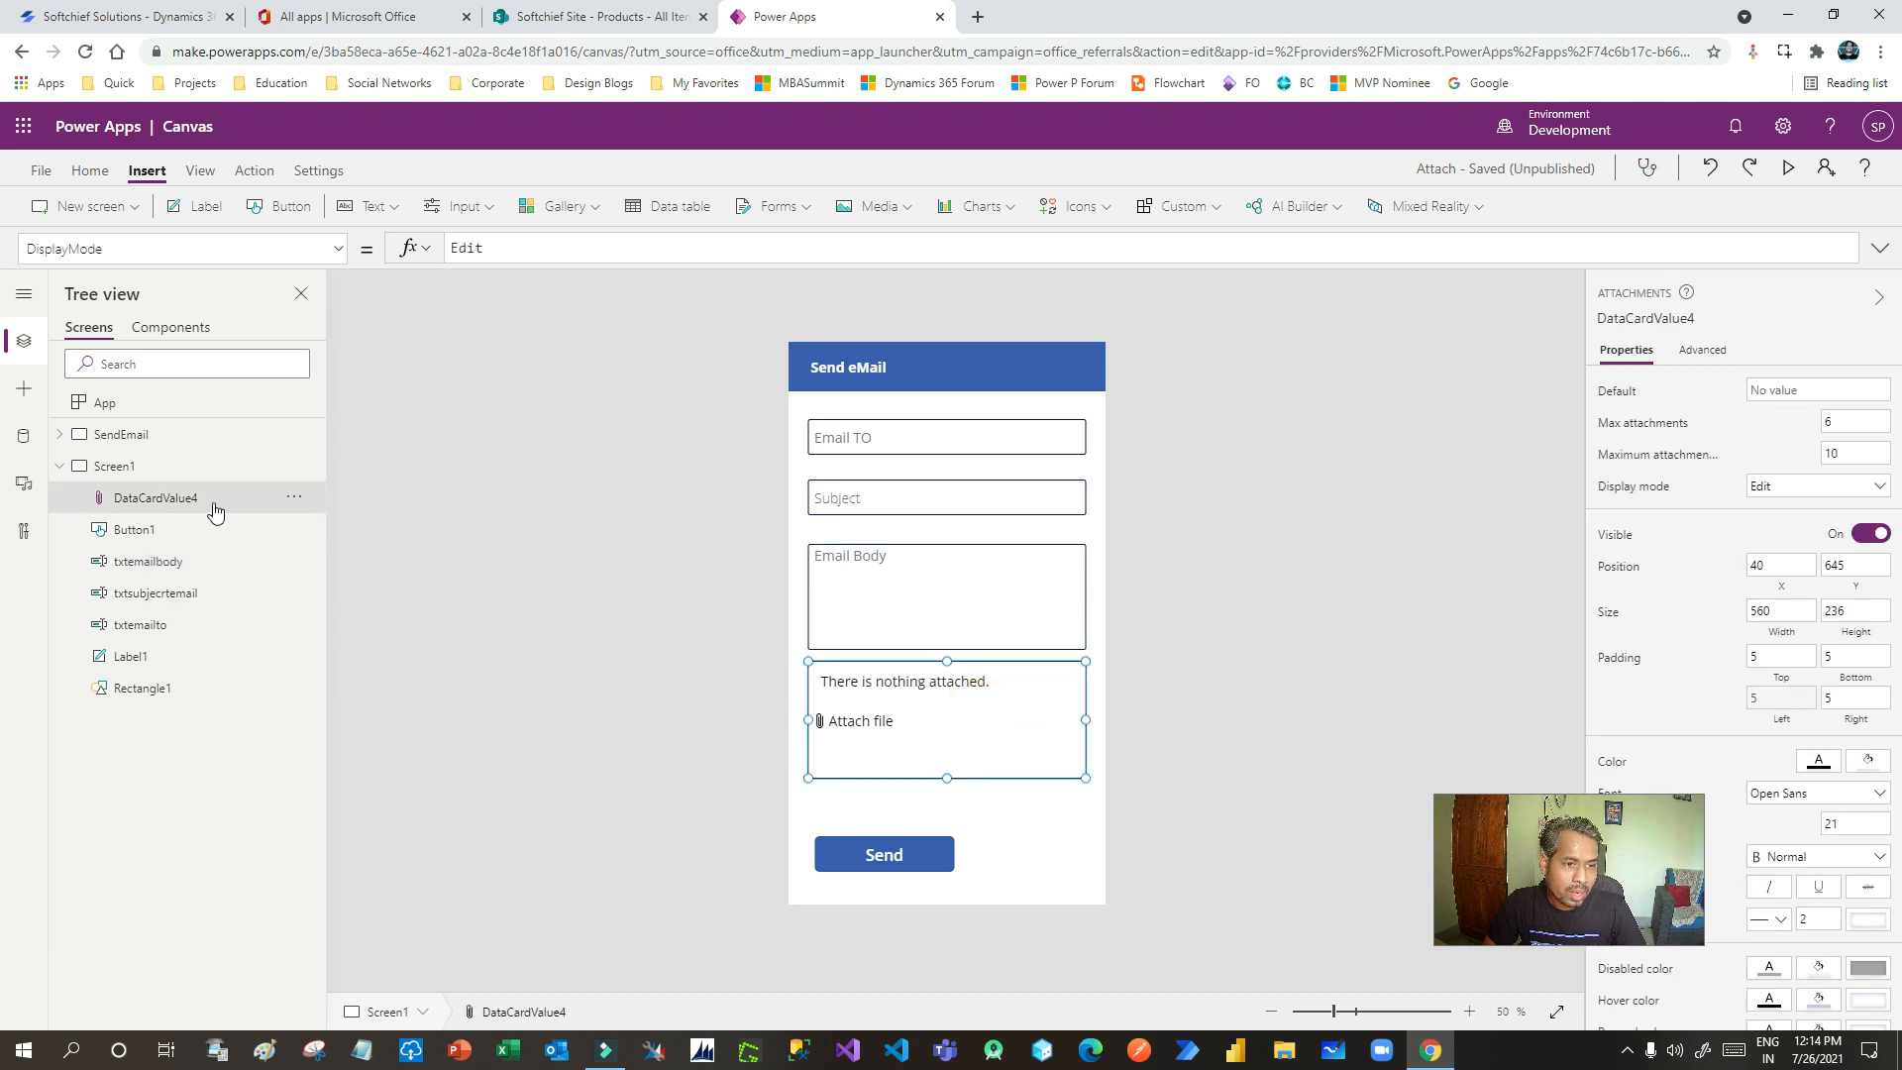
click(298, 497)
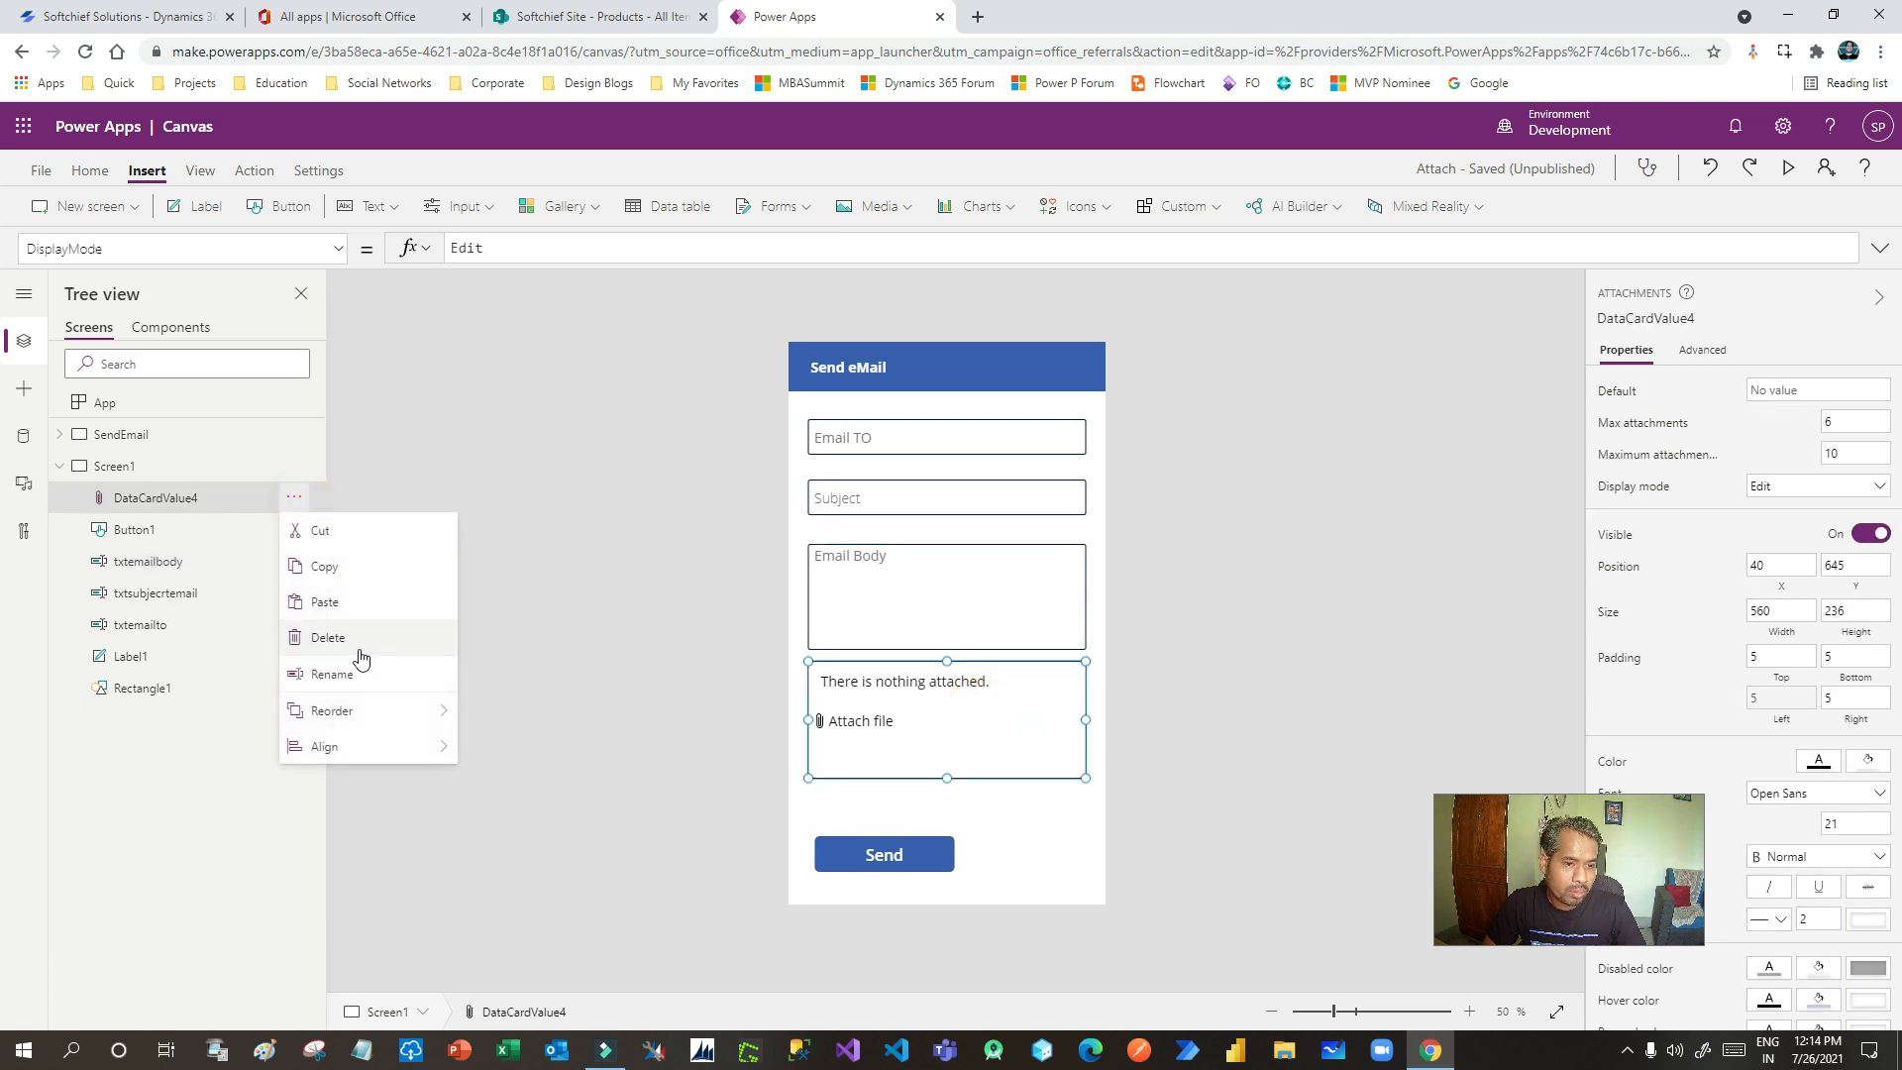
click(357, 667)
text(attach)
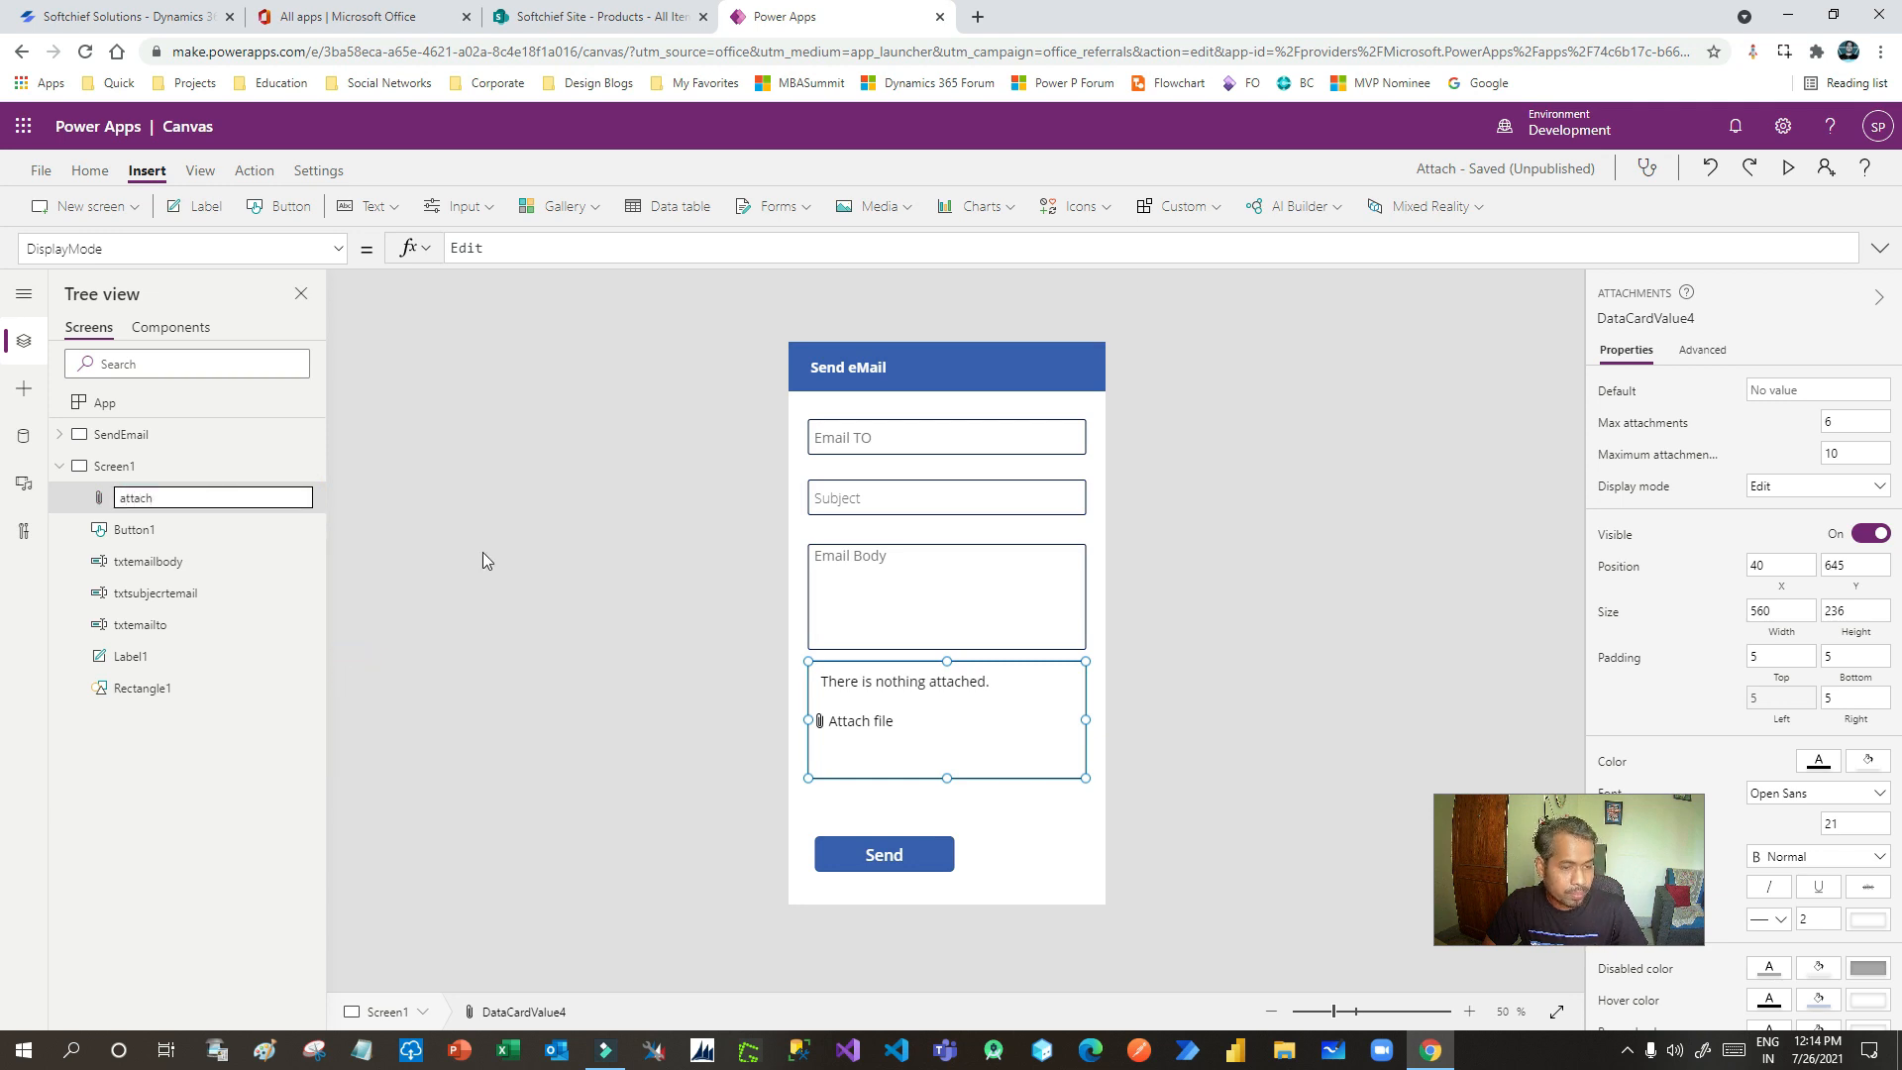
click(182, 755)
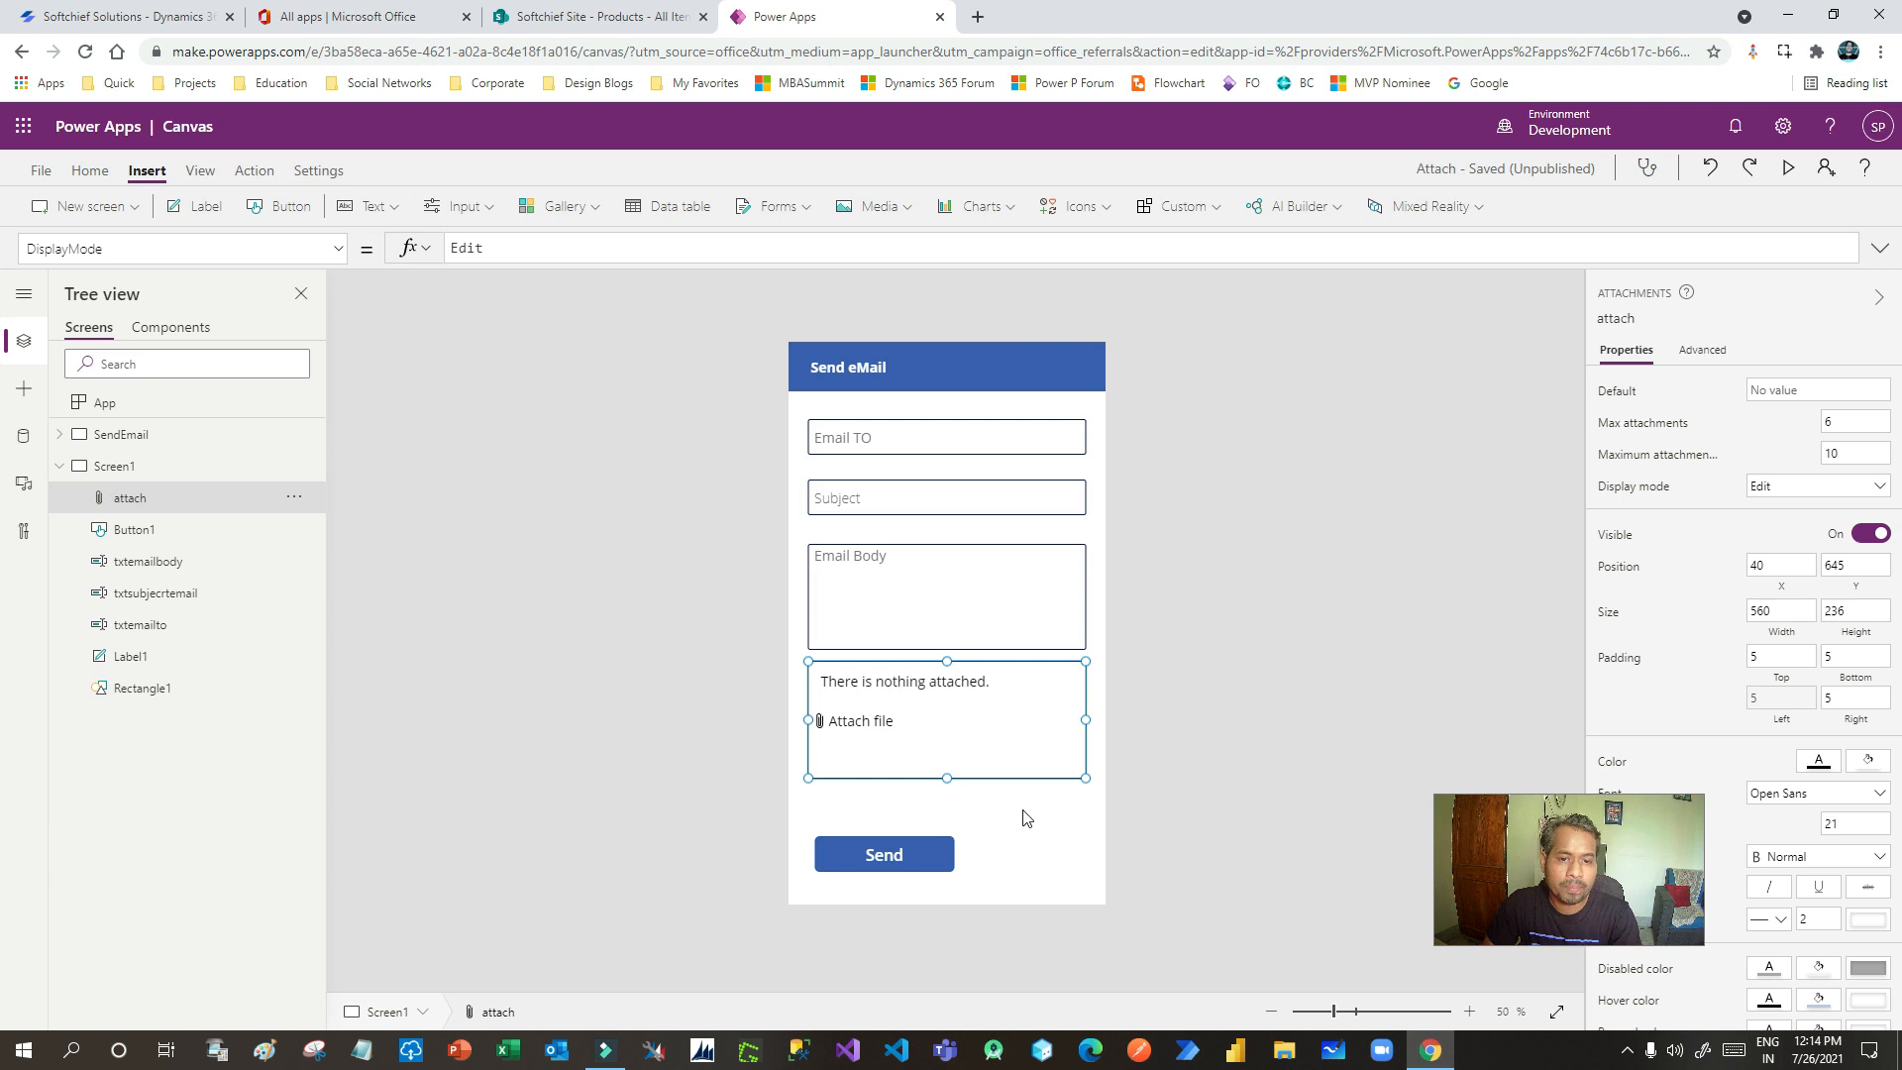
- Nudge the Send button slightly upward
click(1025, 846)
click(903, 854)
drag(873, 851, 872, 841)
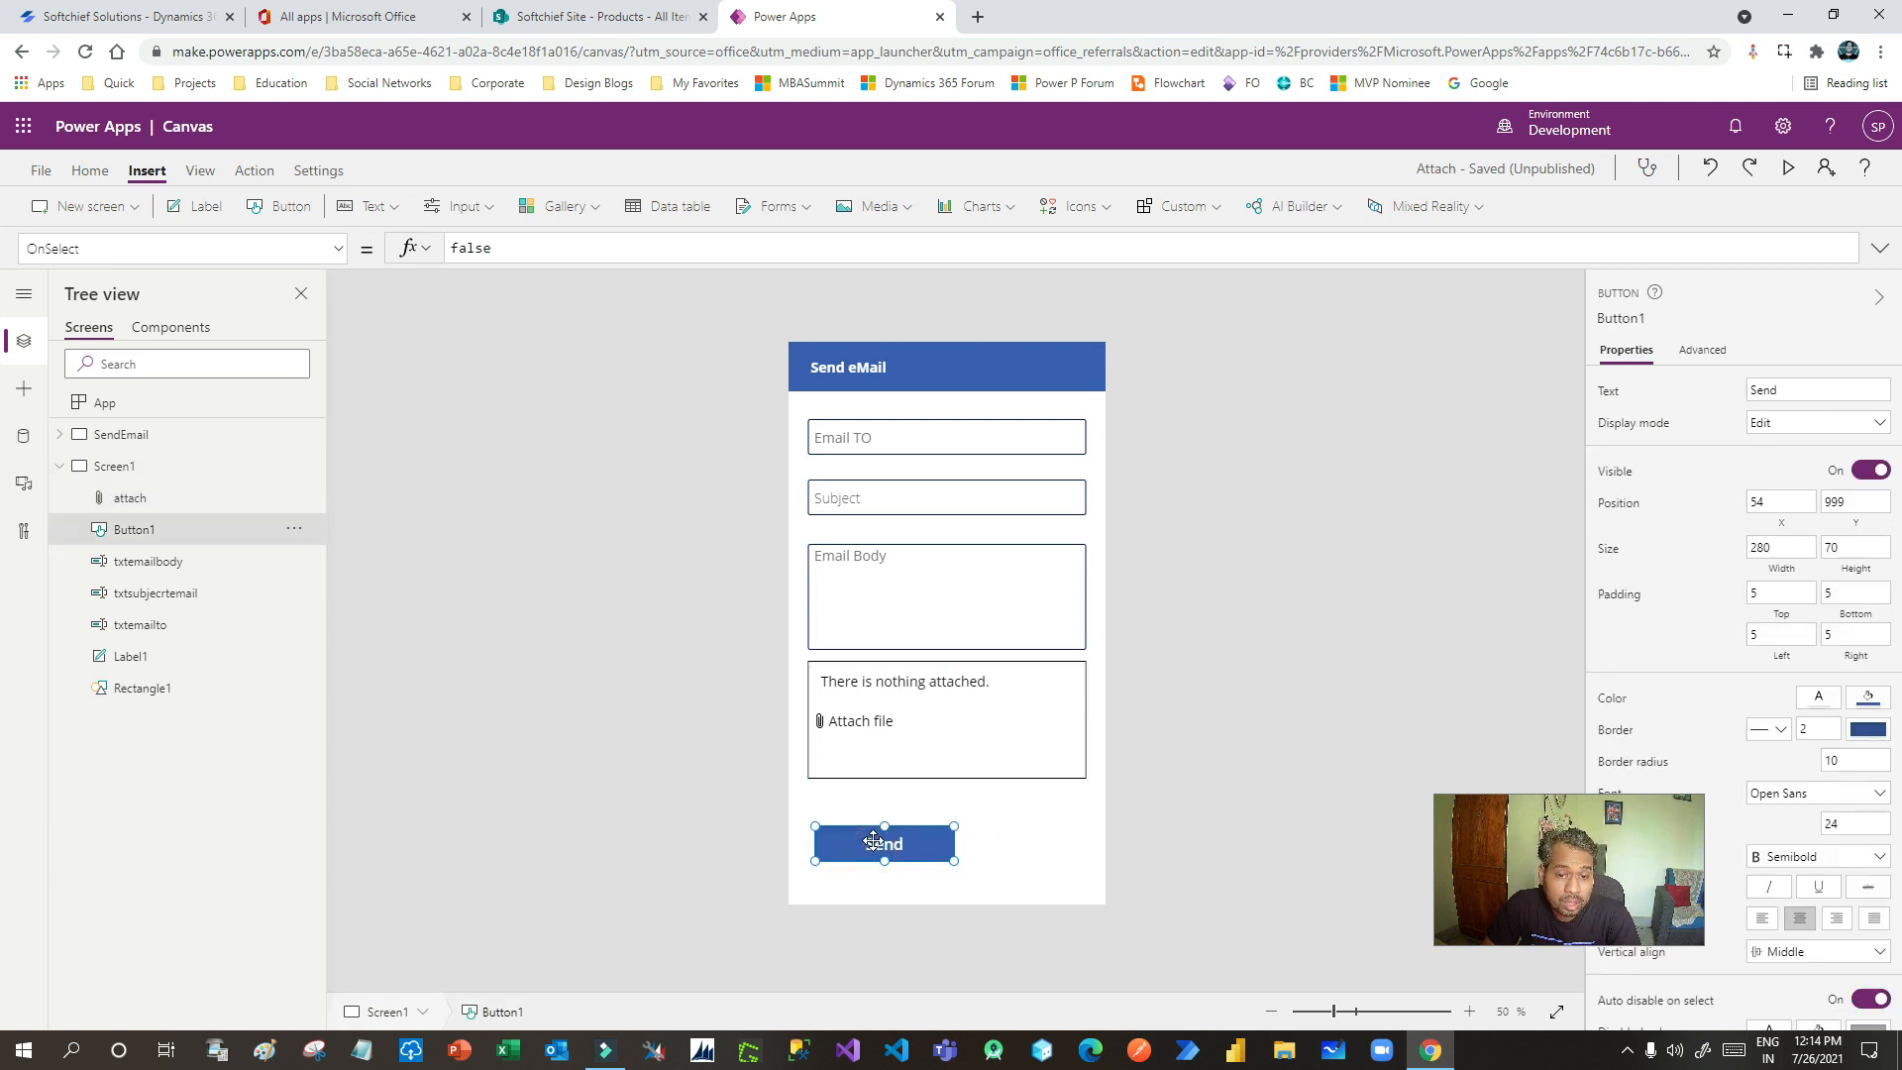
- Clear the placeholder false from Screen1's Send button OnSelect
click(985, 841)
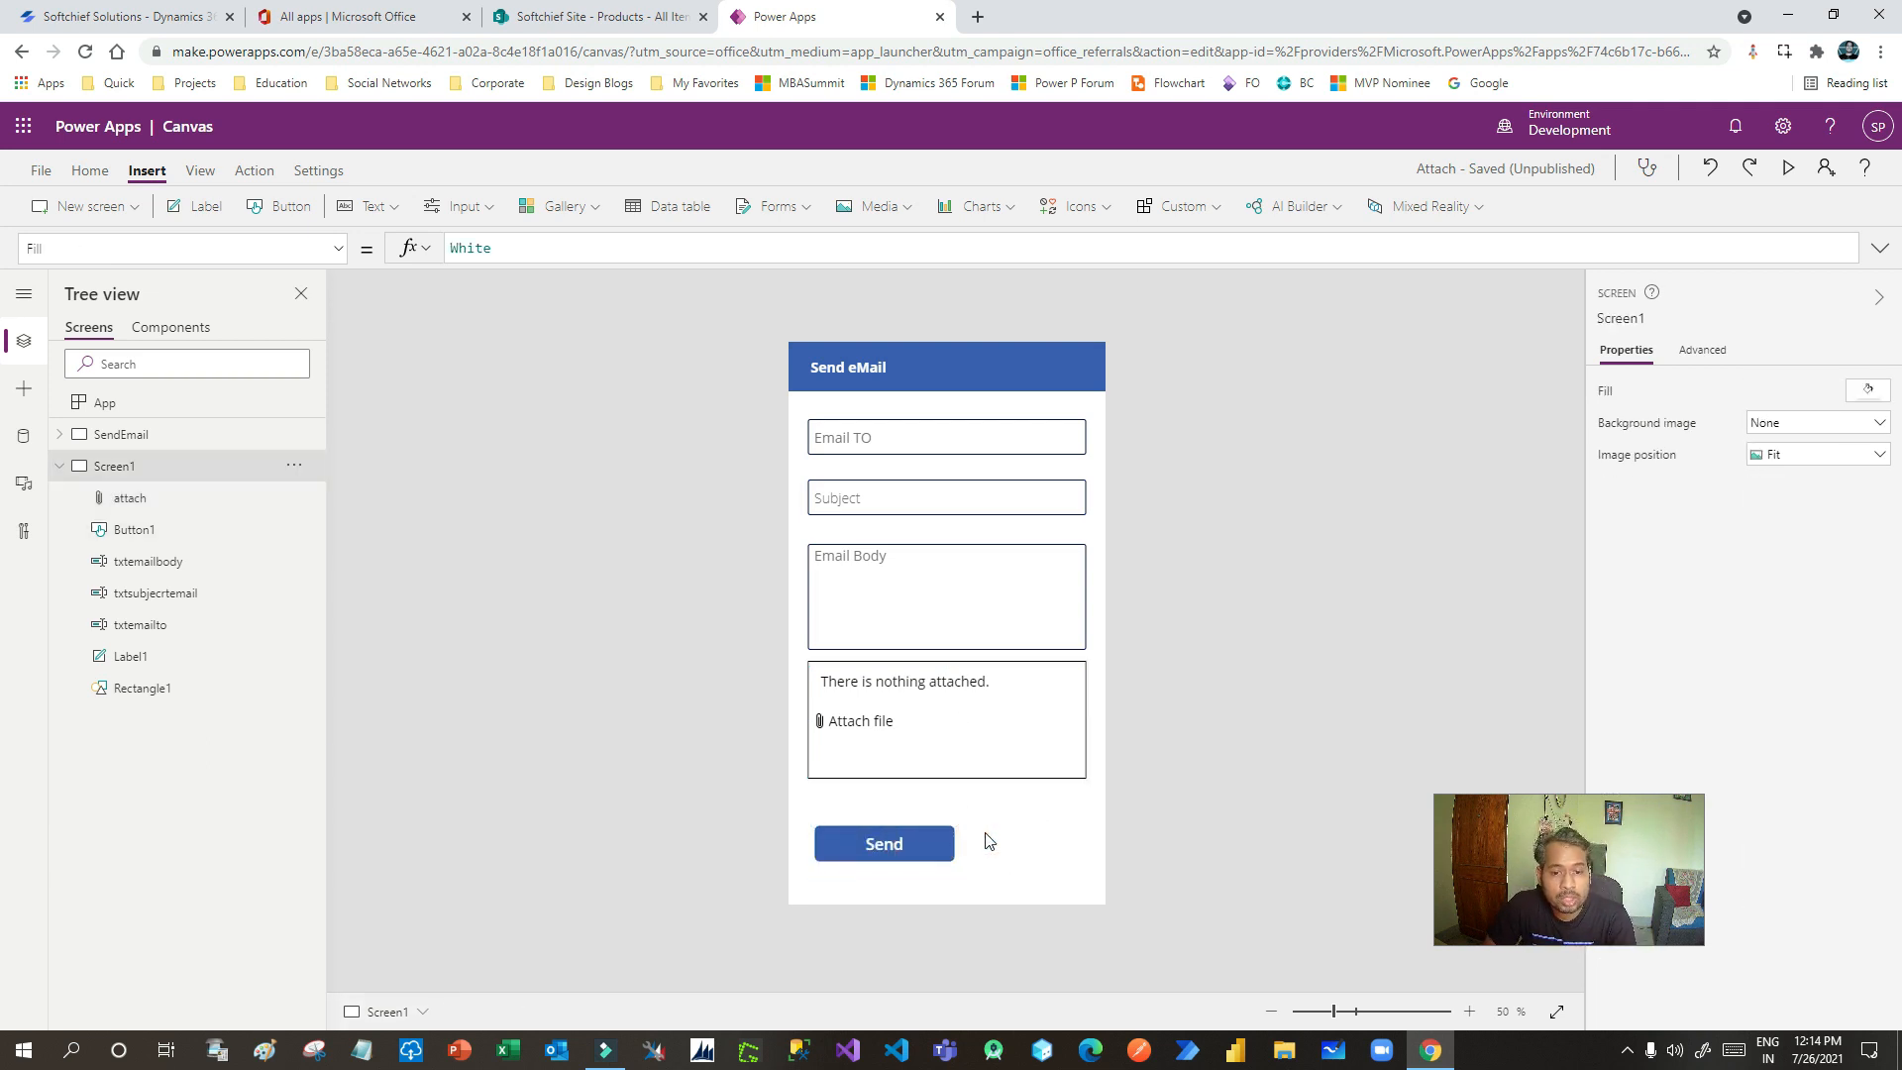
click(919, 845)
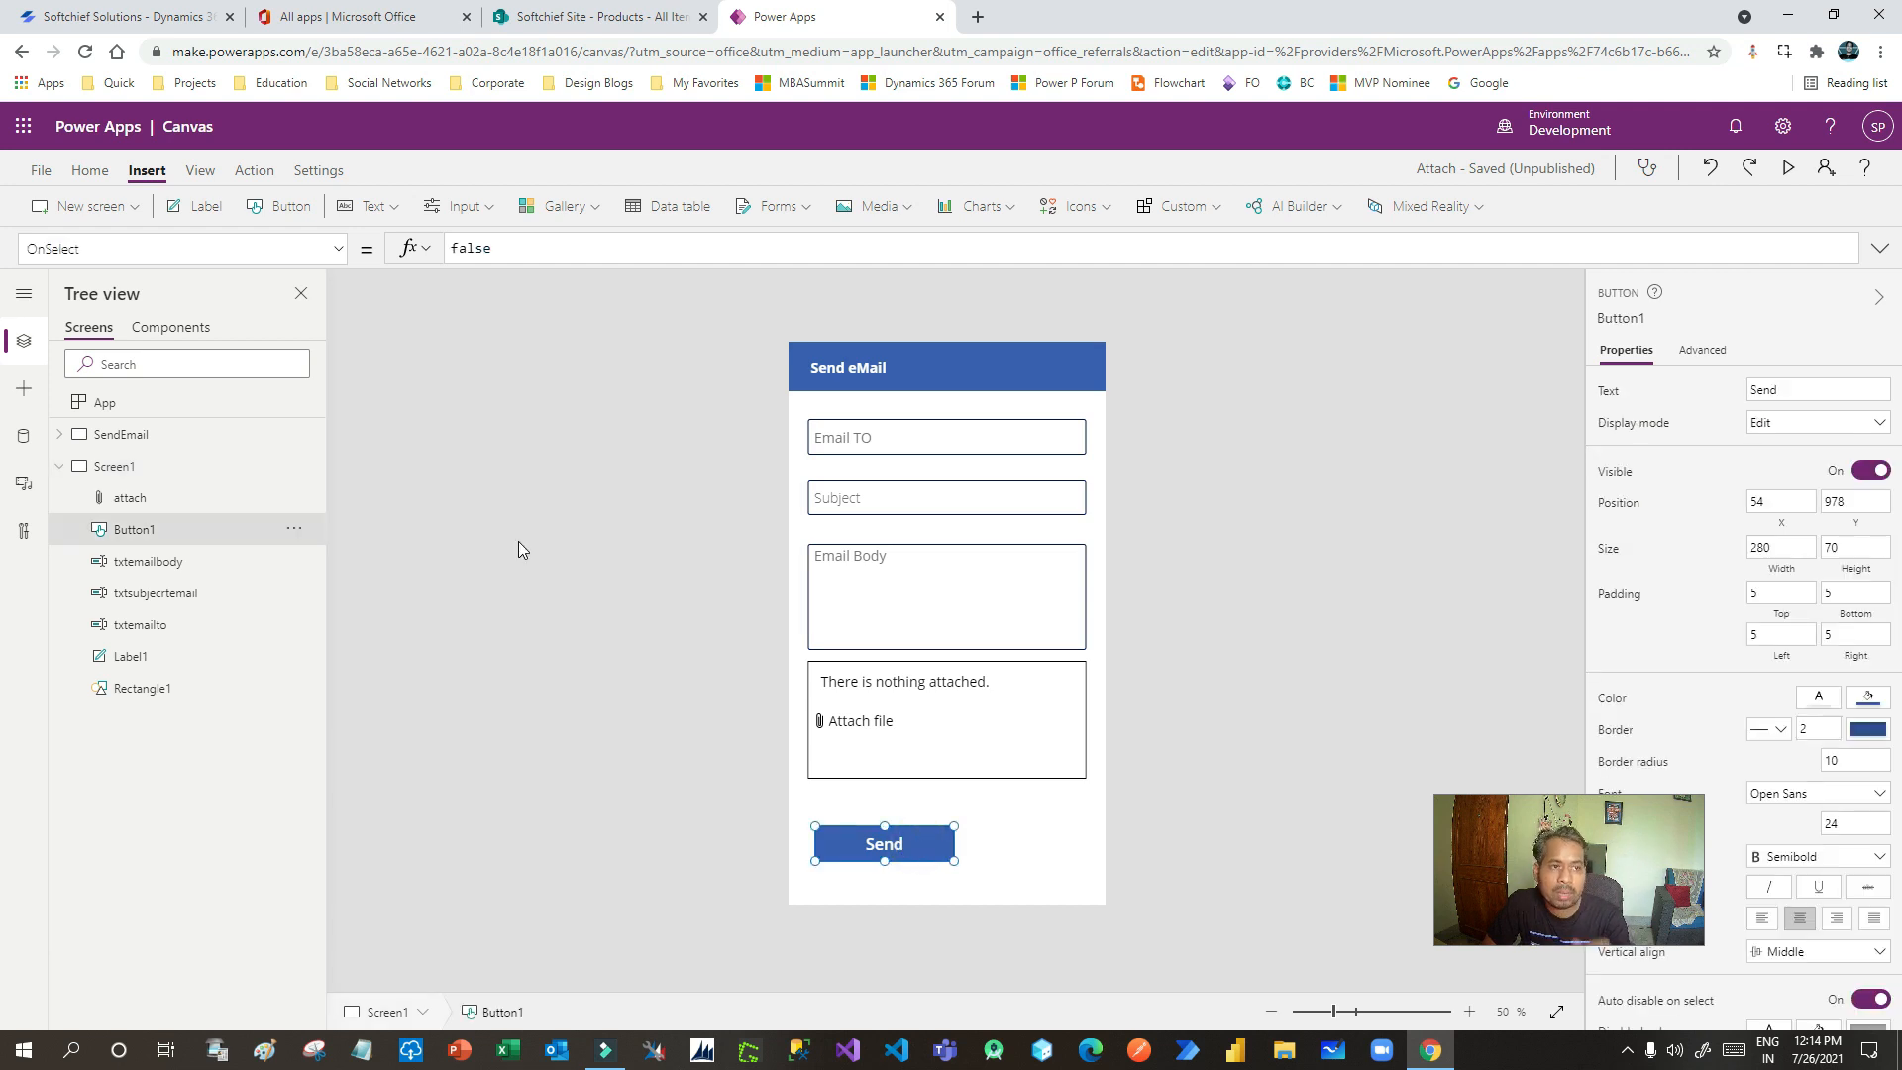
double_click(515, 246)
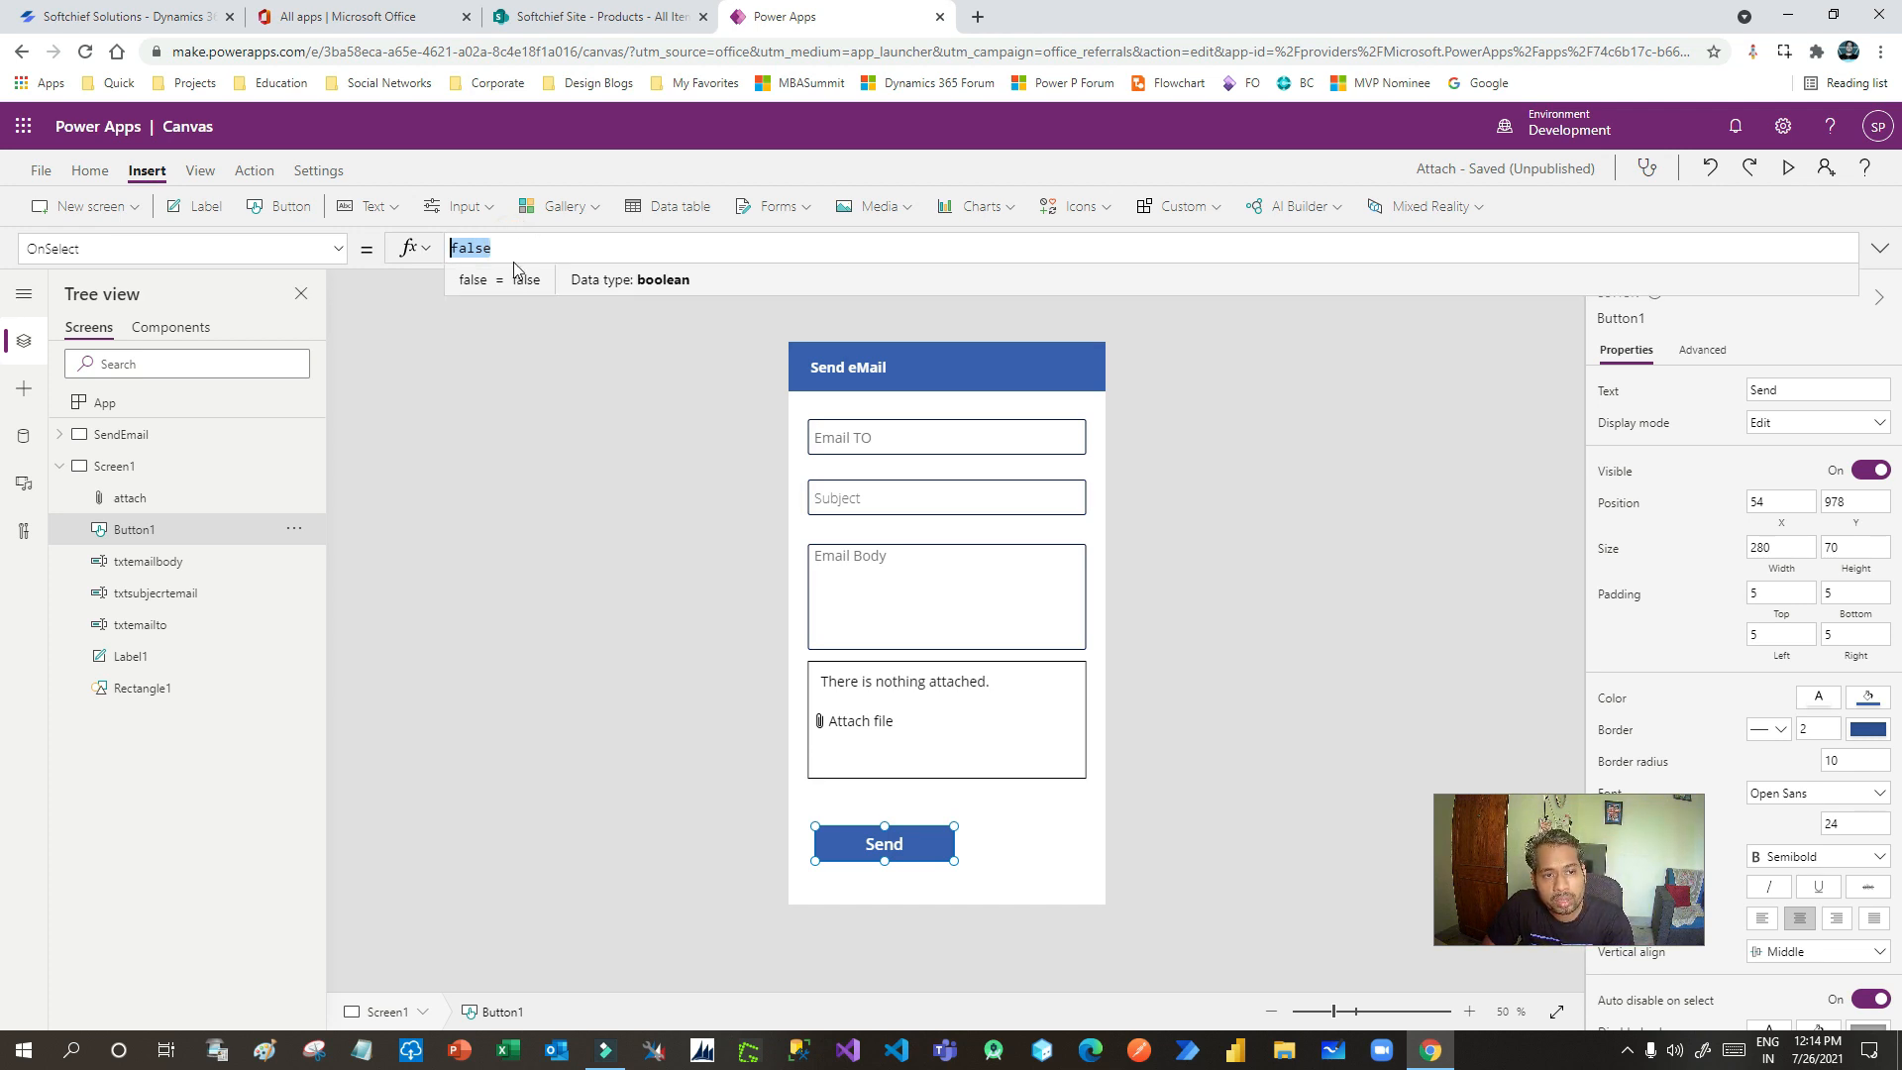
key(BackSpace)
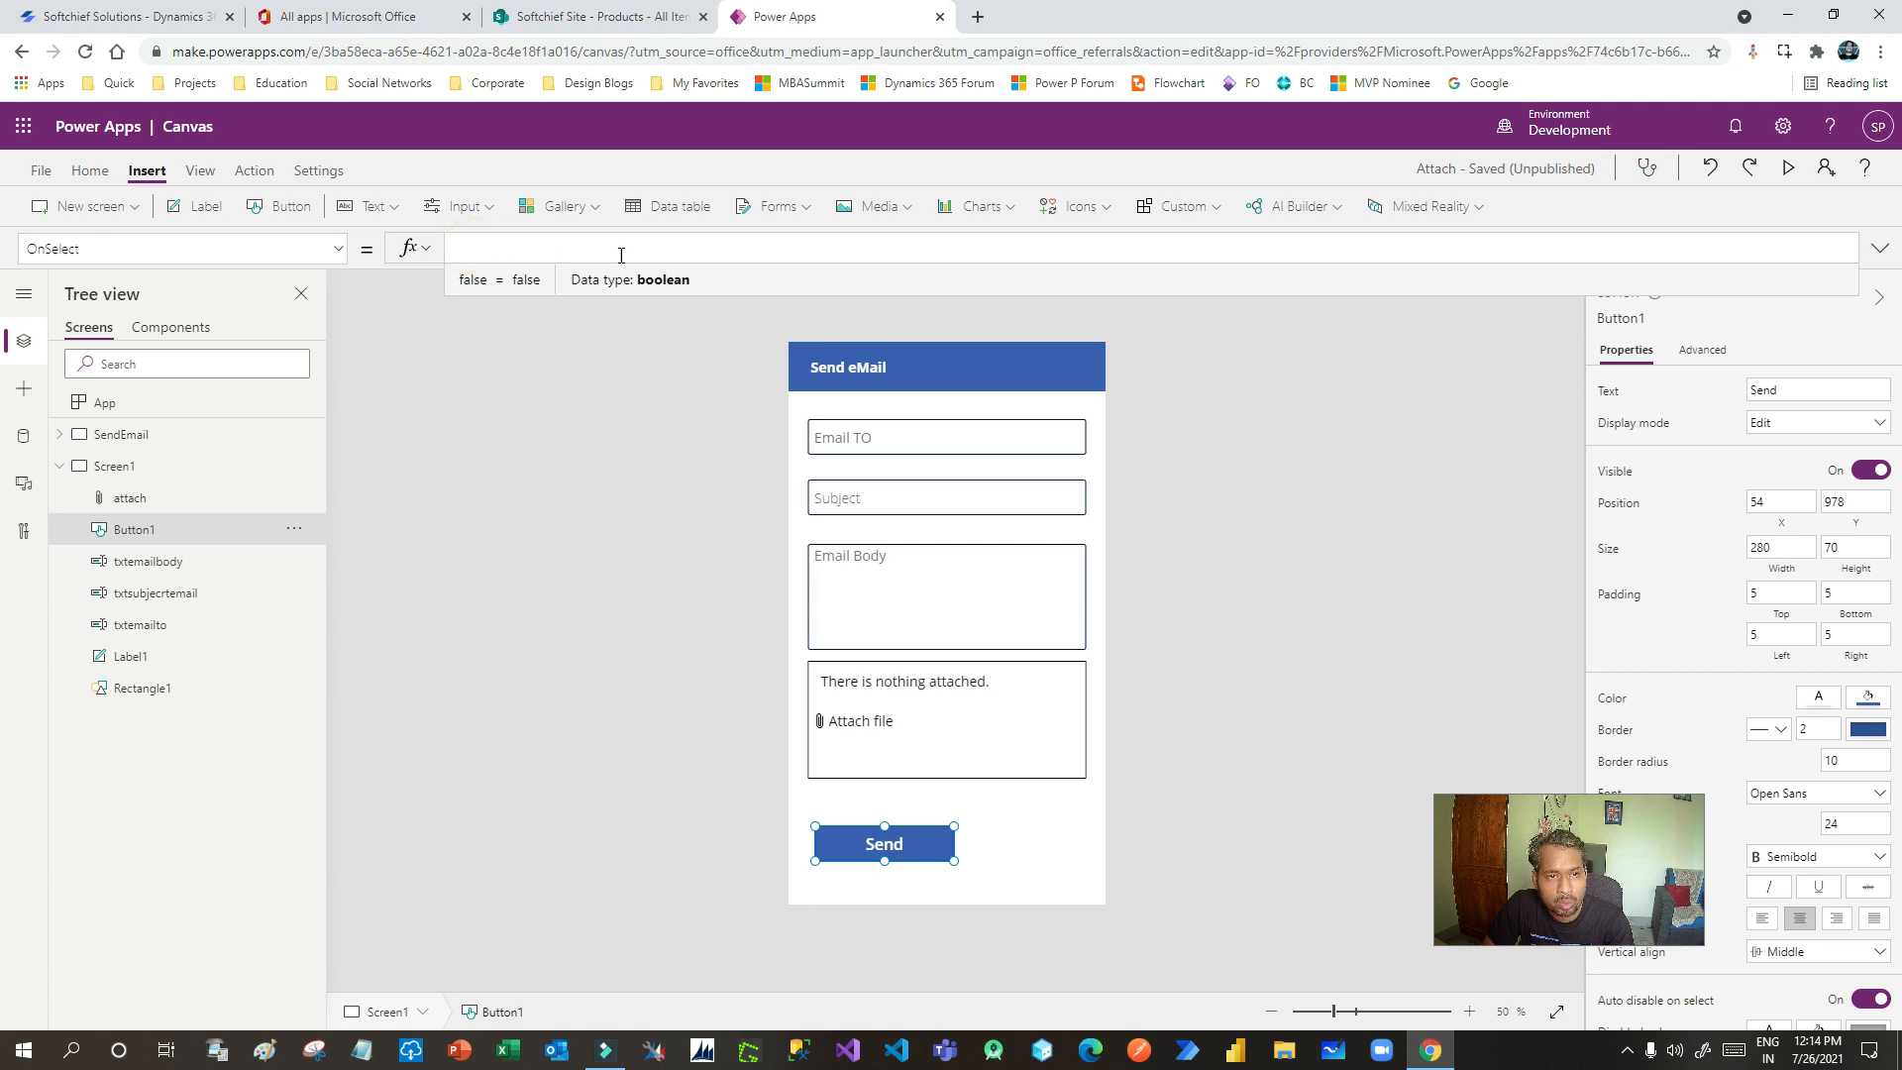
click(738, 258)
click(568, 261)
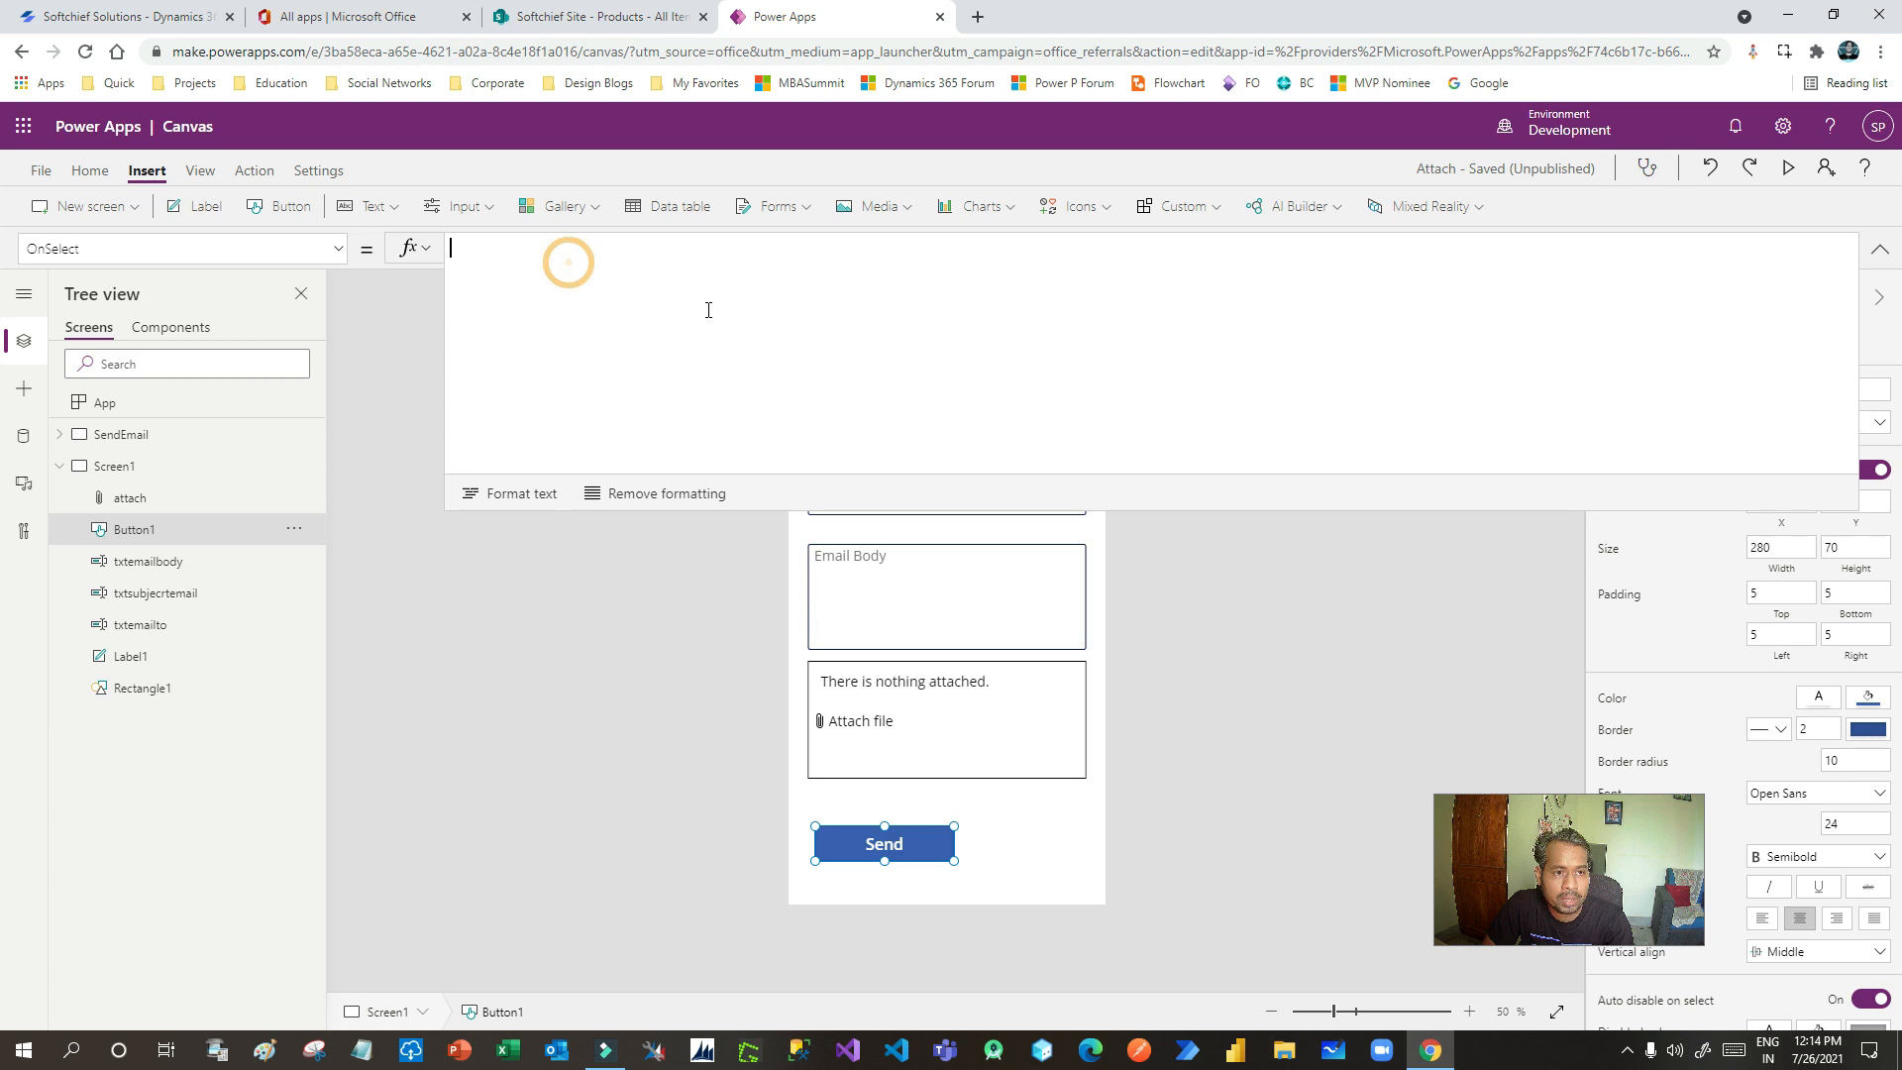
- Copy the SendEmail screen's send formula into Screen1's Send button OnSelect
click(136, 438)
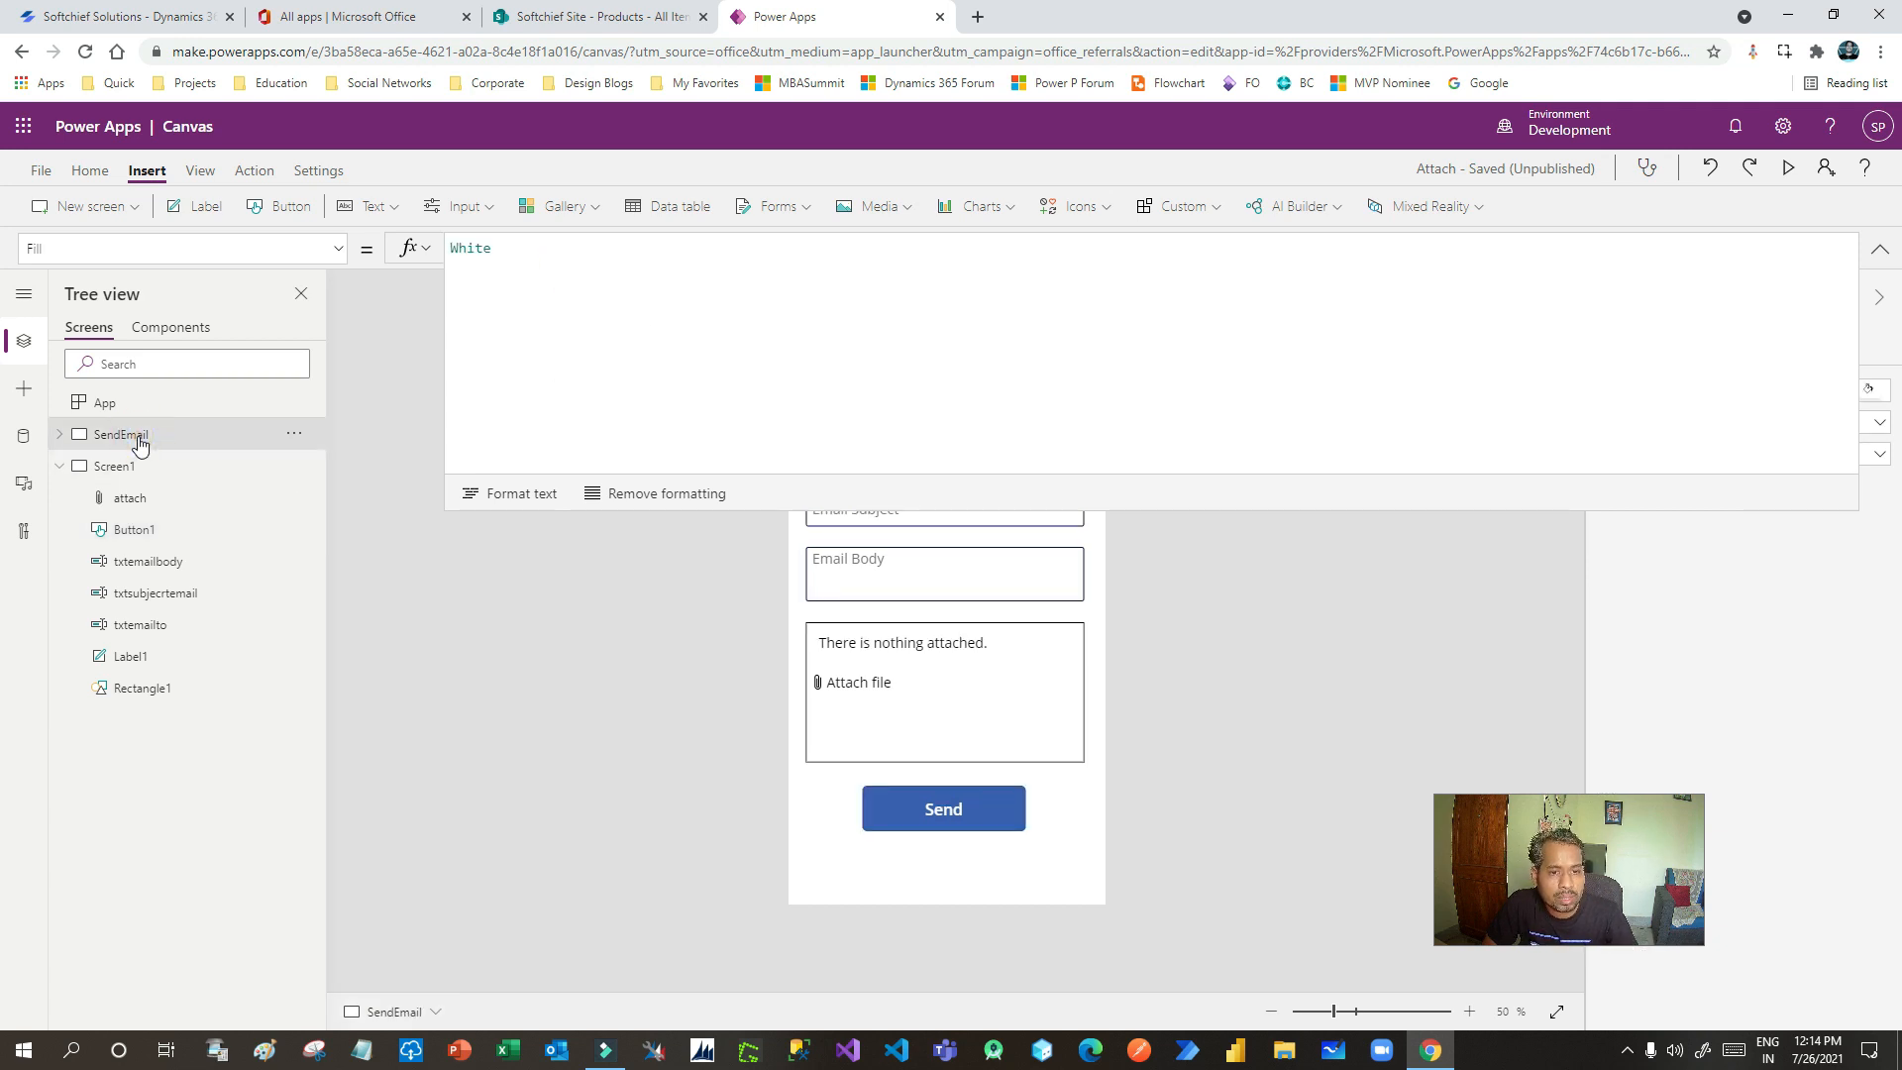
click(971, 828)
click(1012, 422)
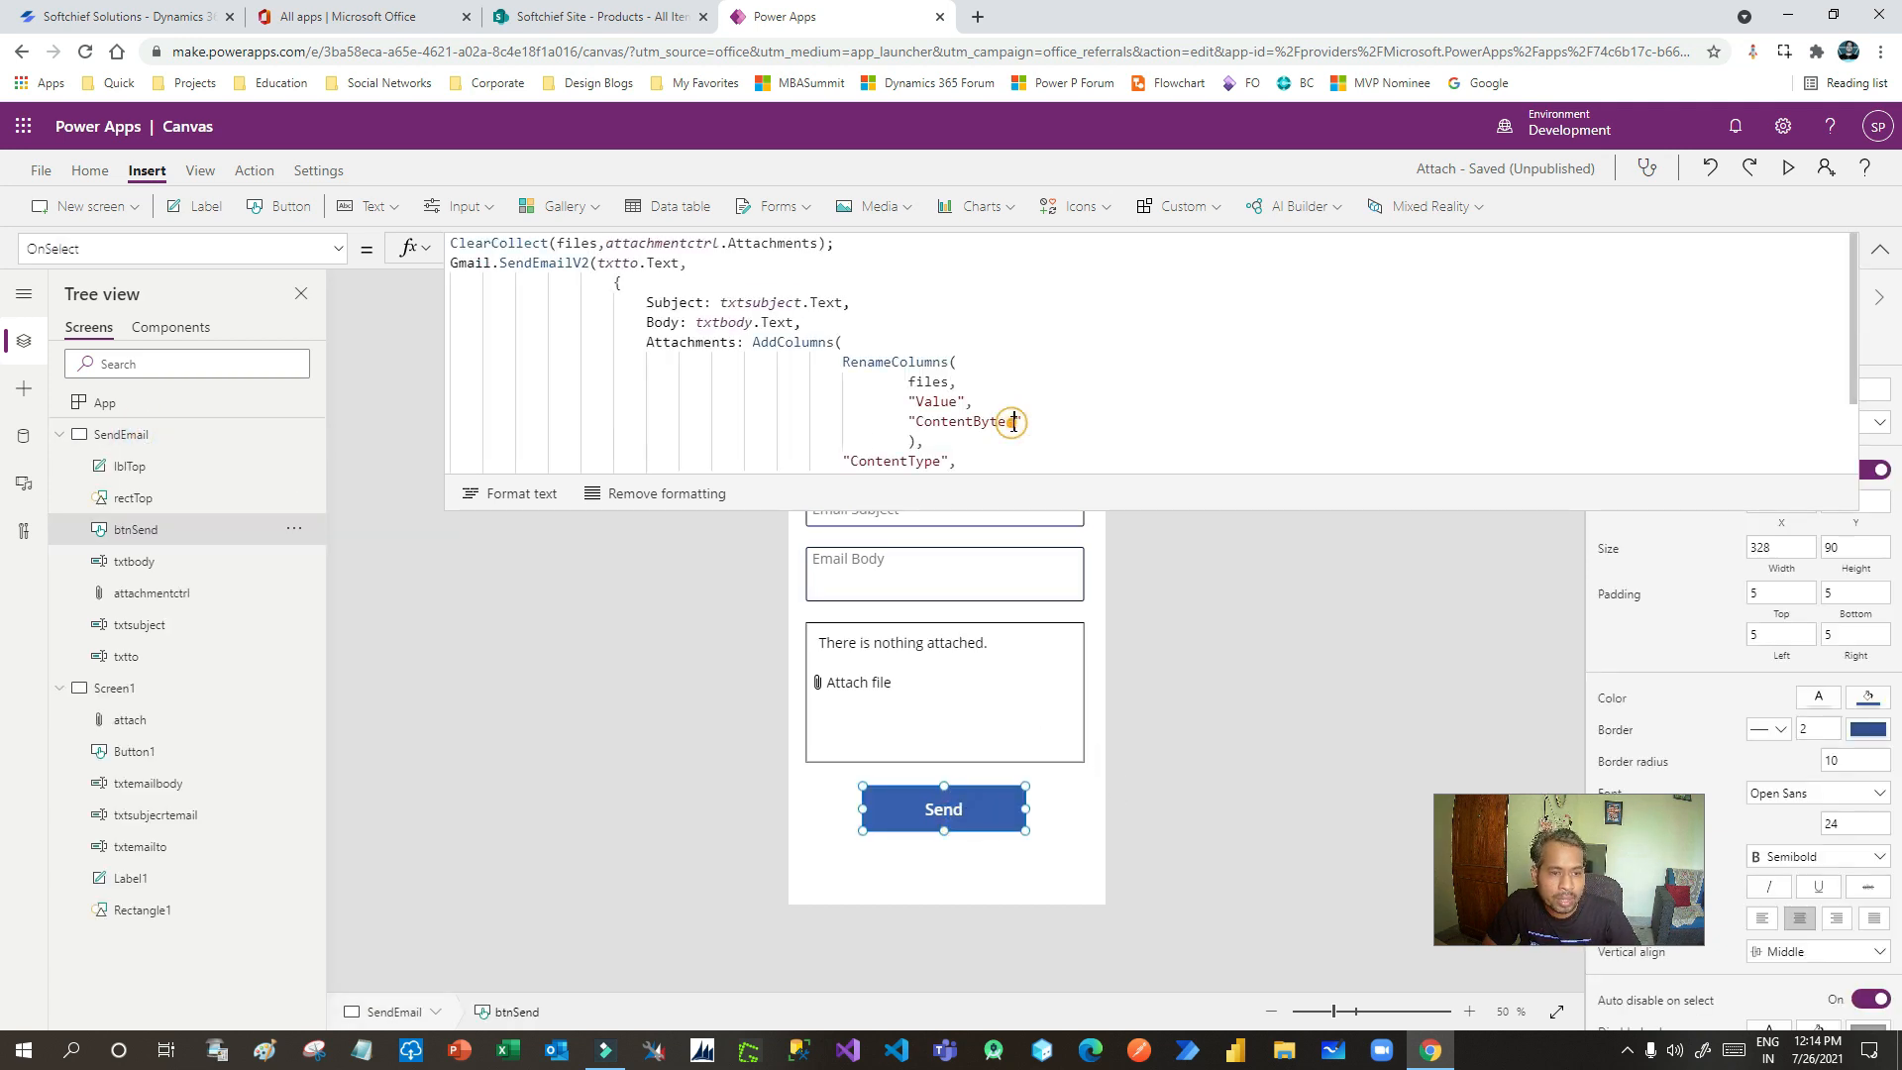
key(ctrl+a)
key(ctrl+c)
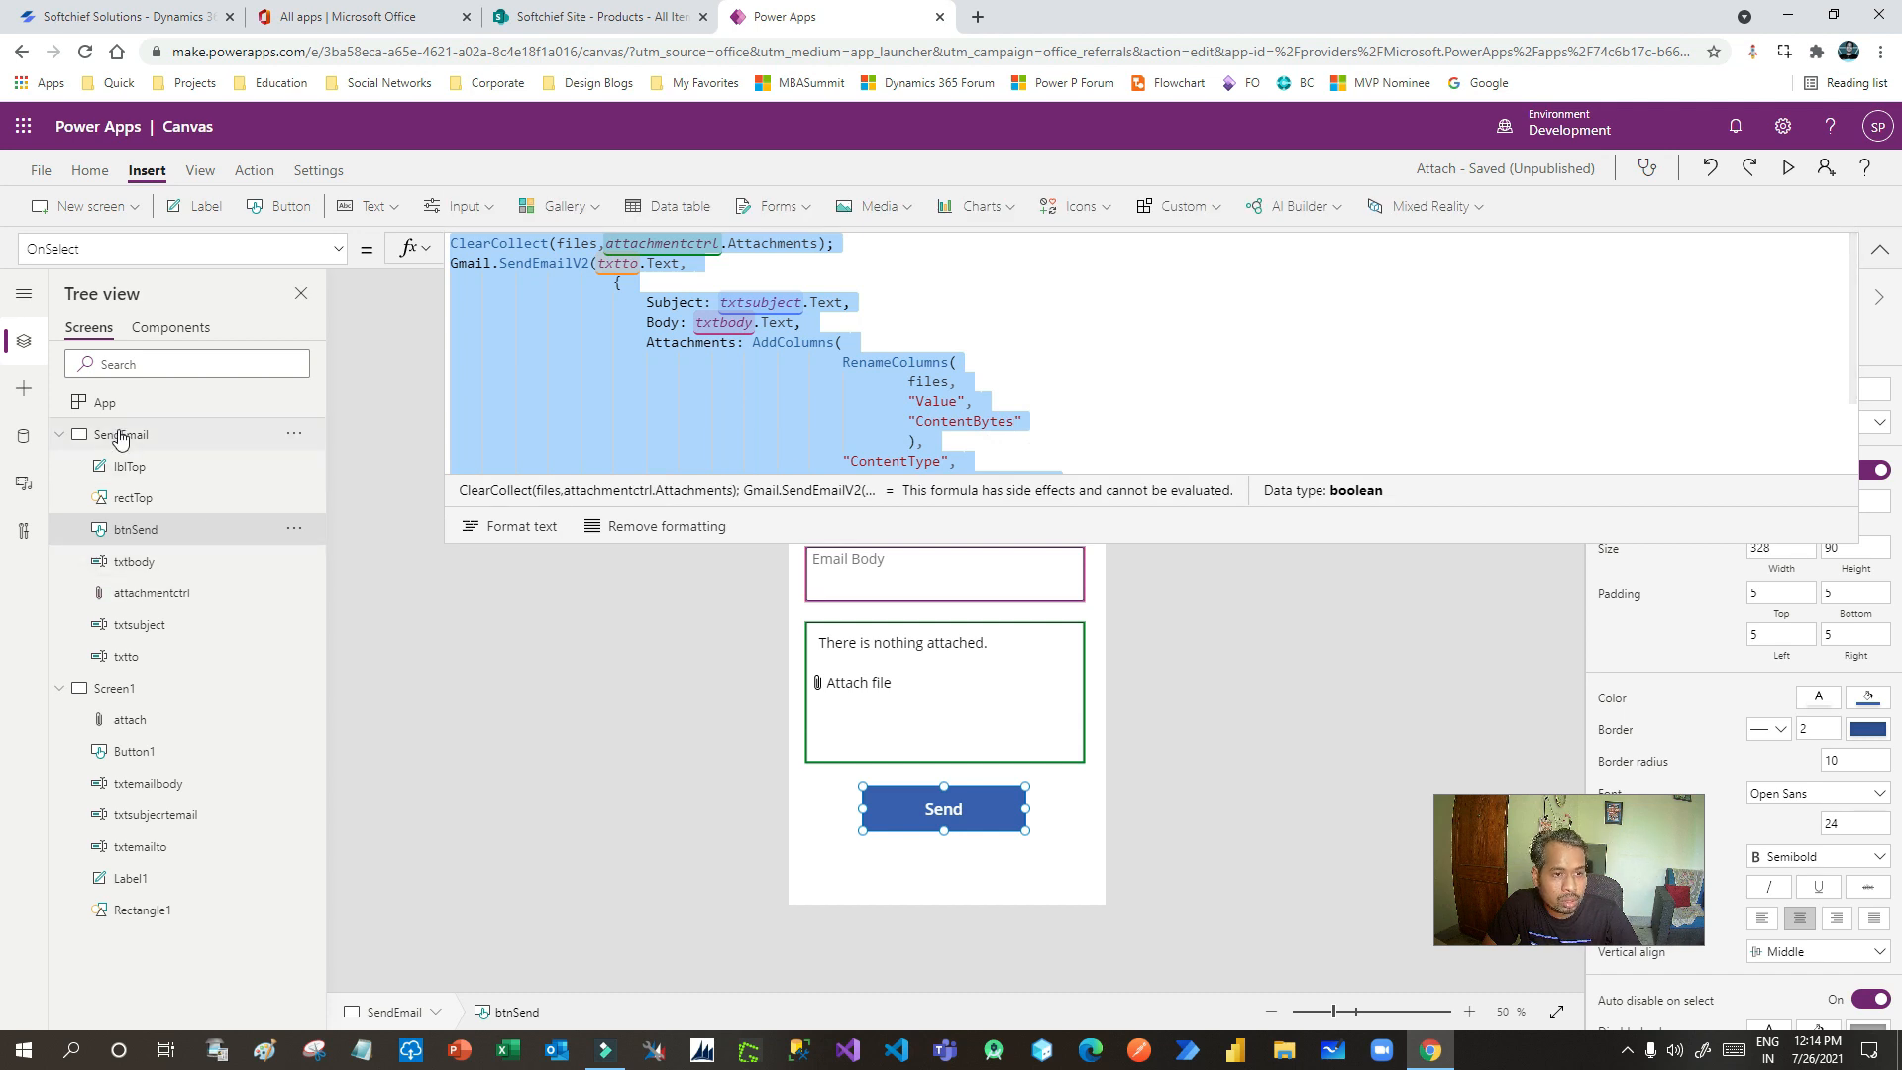
click(115, 688)
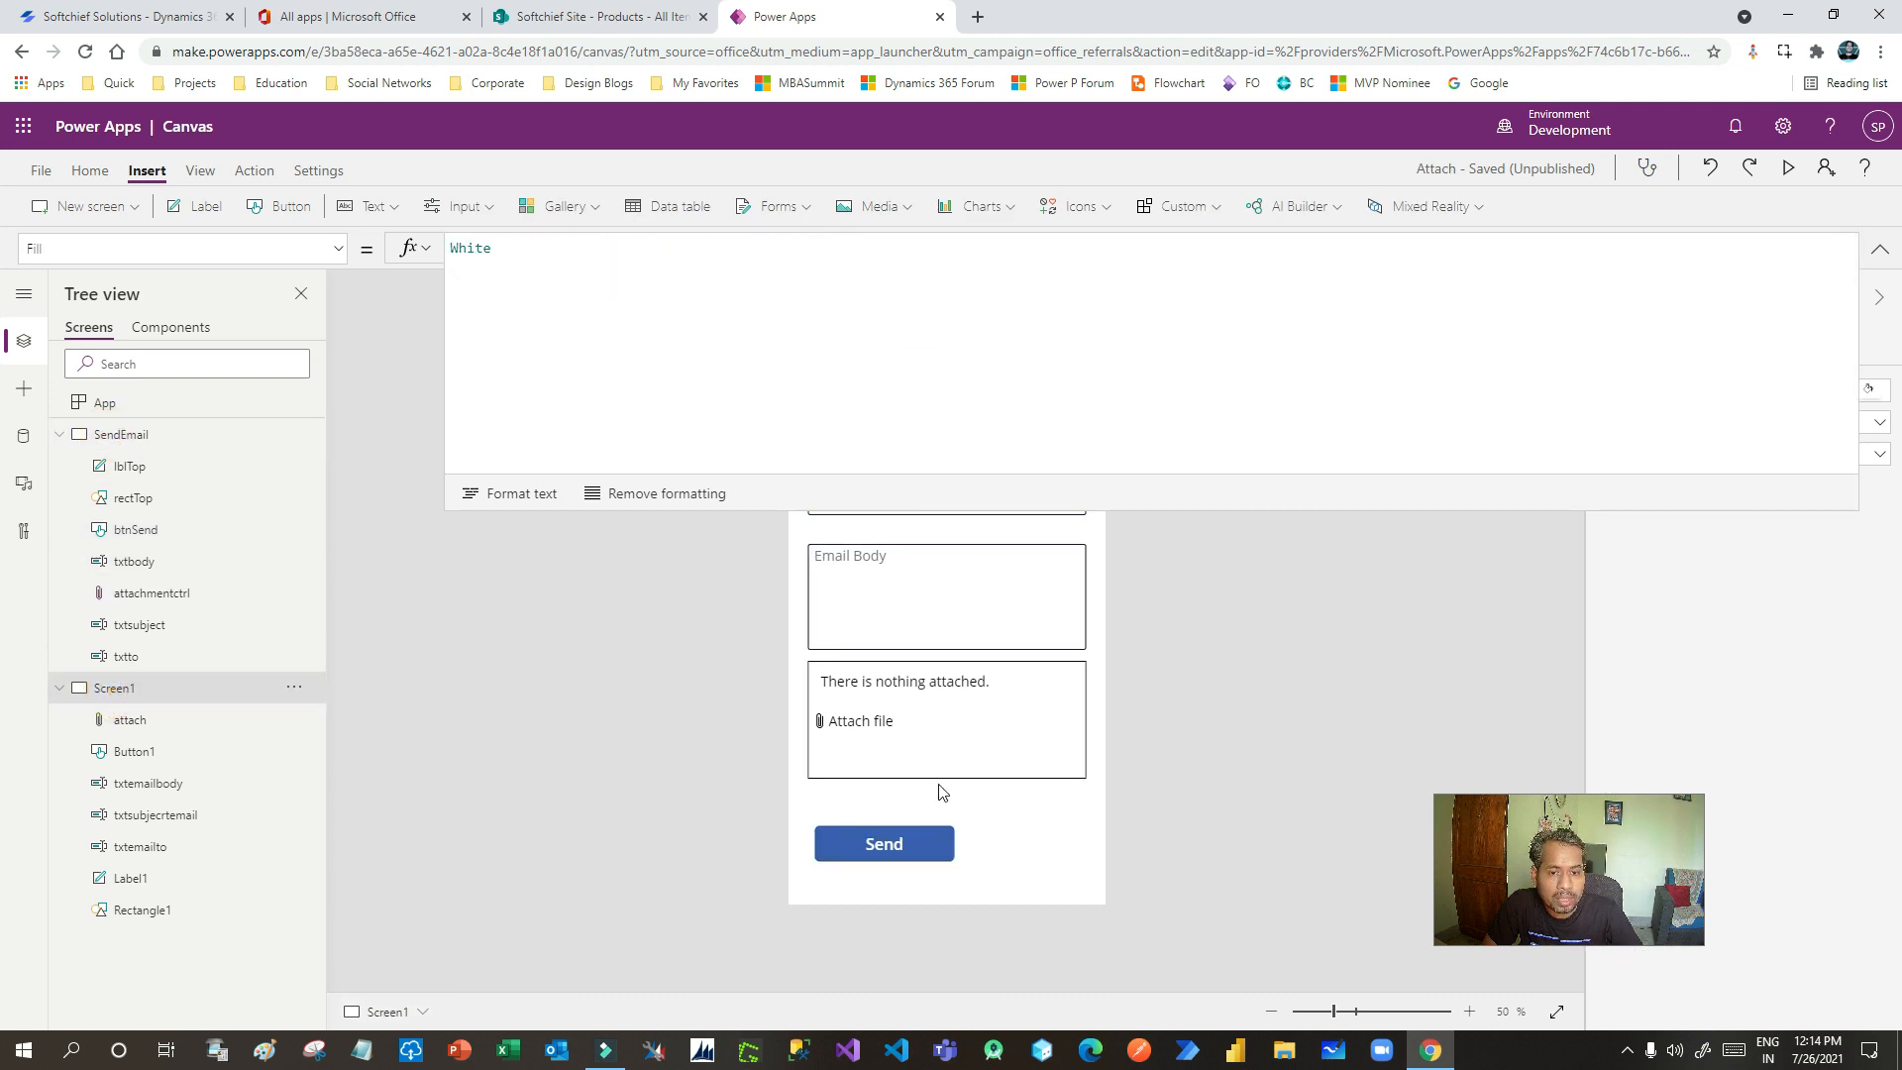
click(906, 844)
click(509, 244)
key(ctrl+v)
click(745, 305)
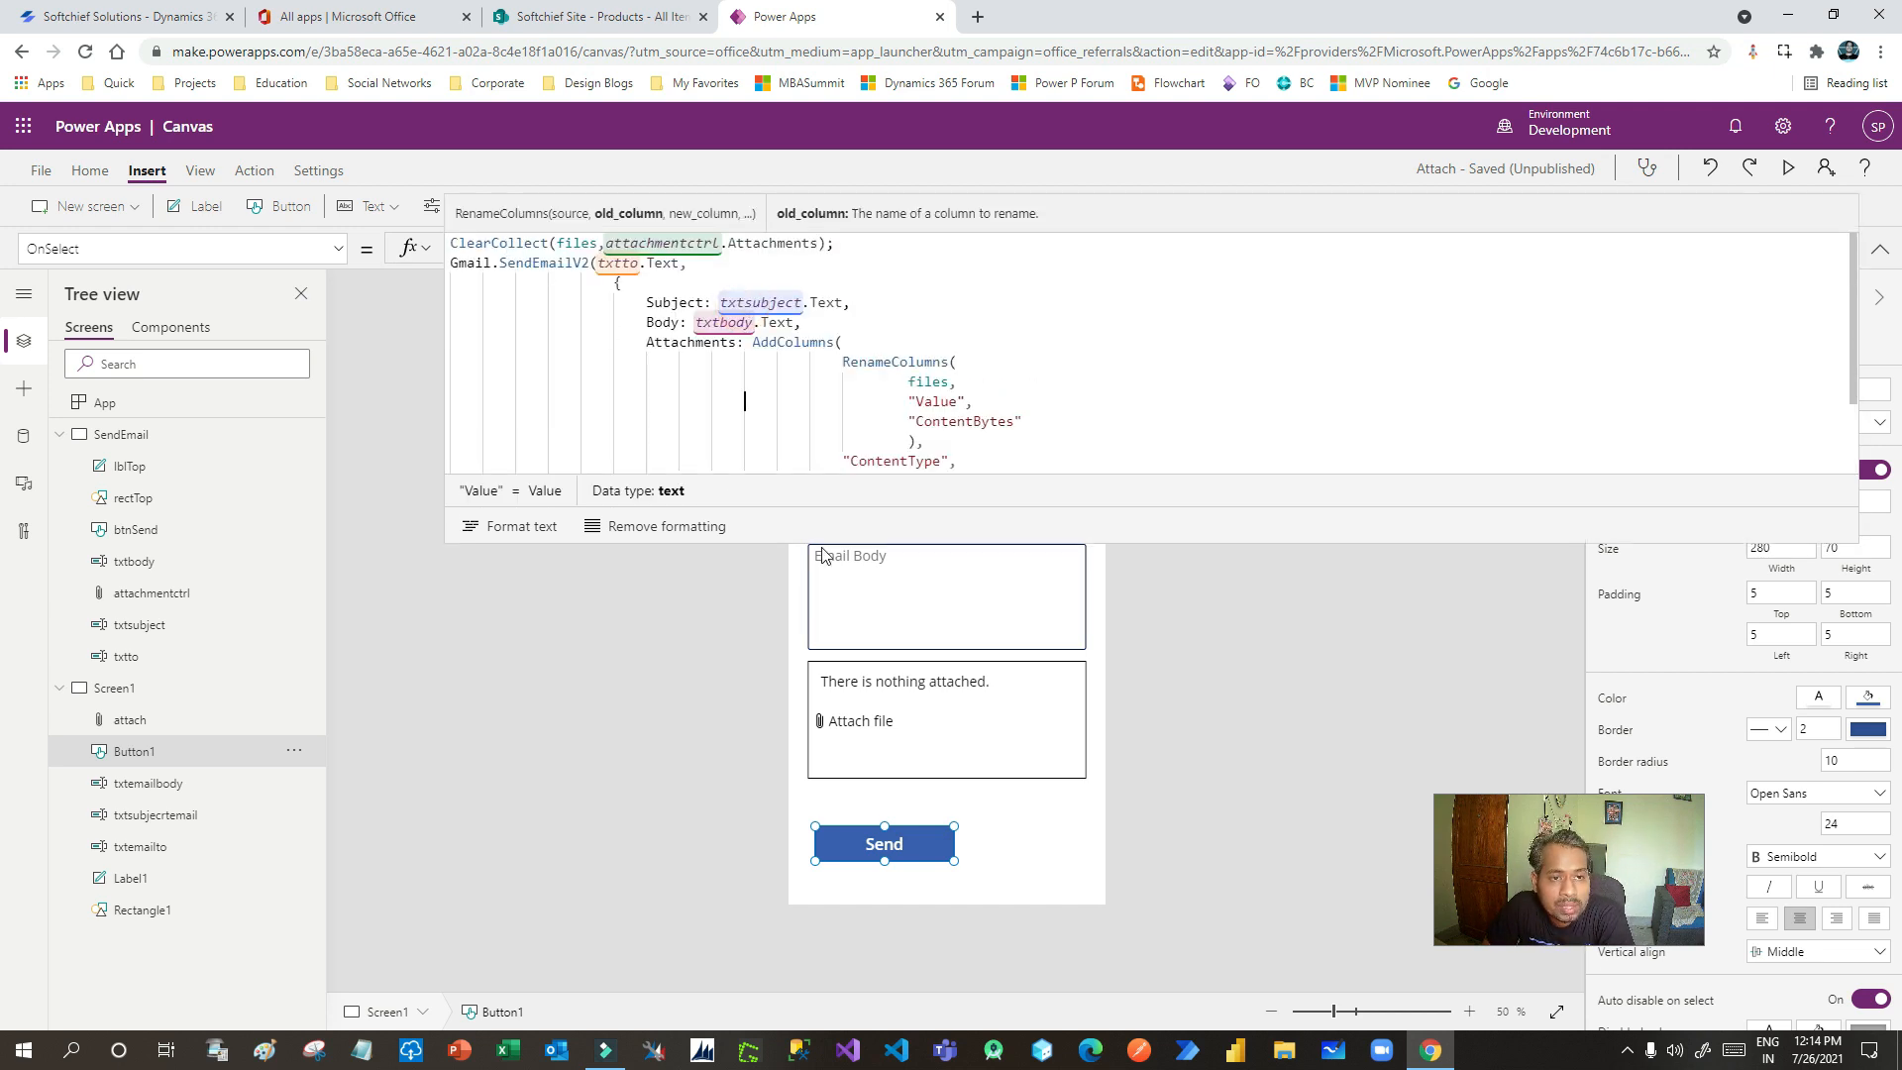
double_click(506, 245)
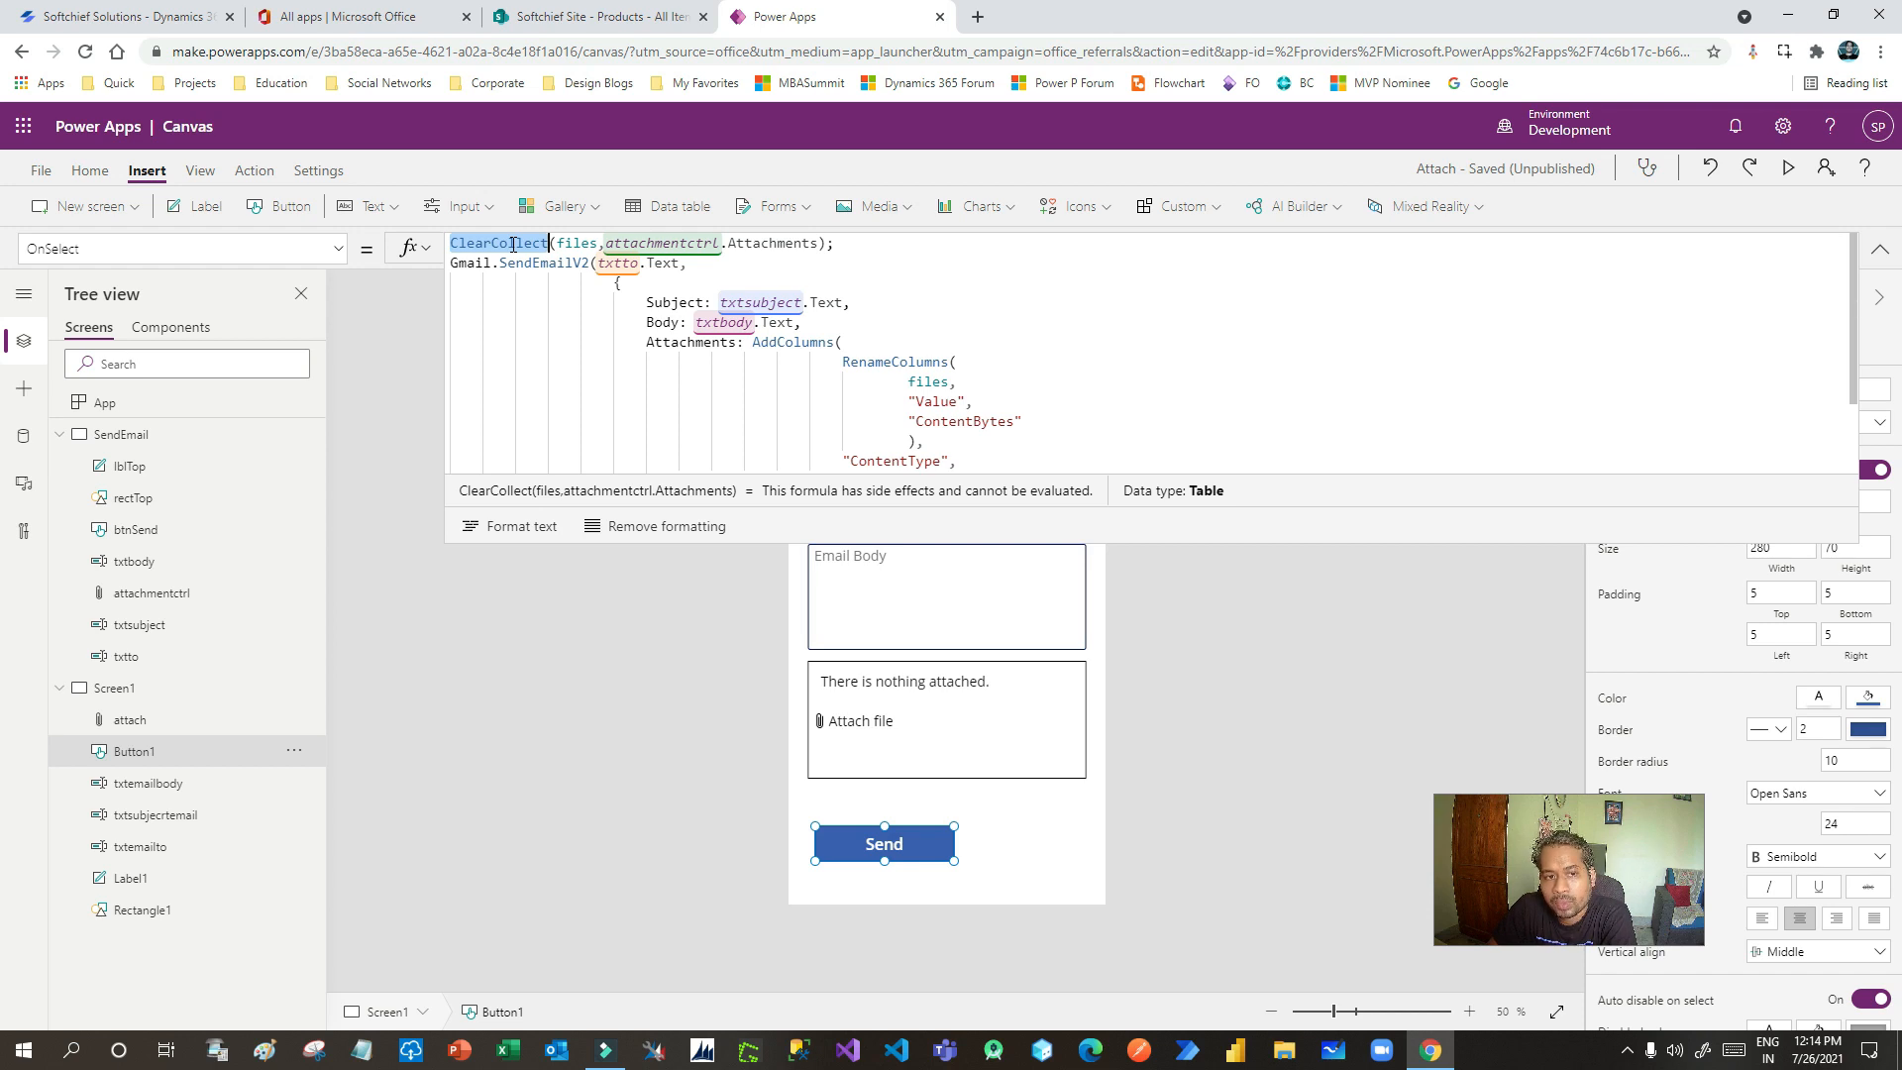
click(527, 243)
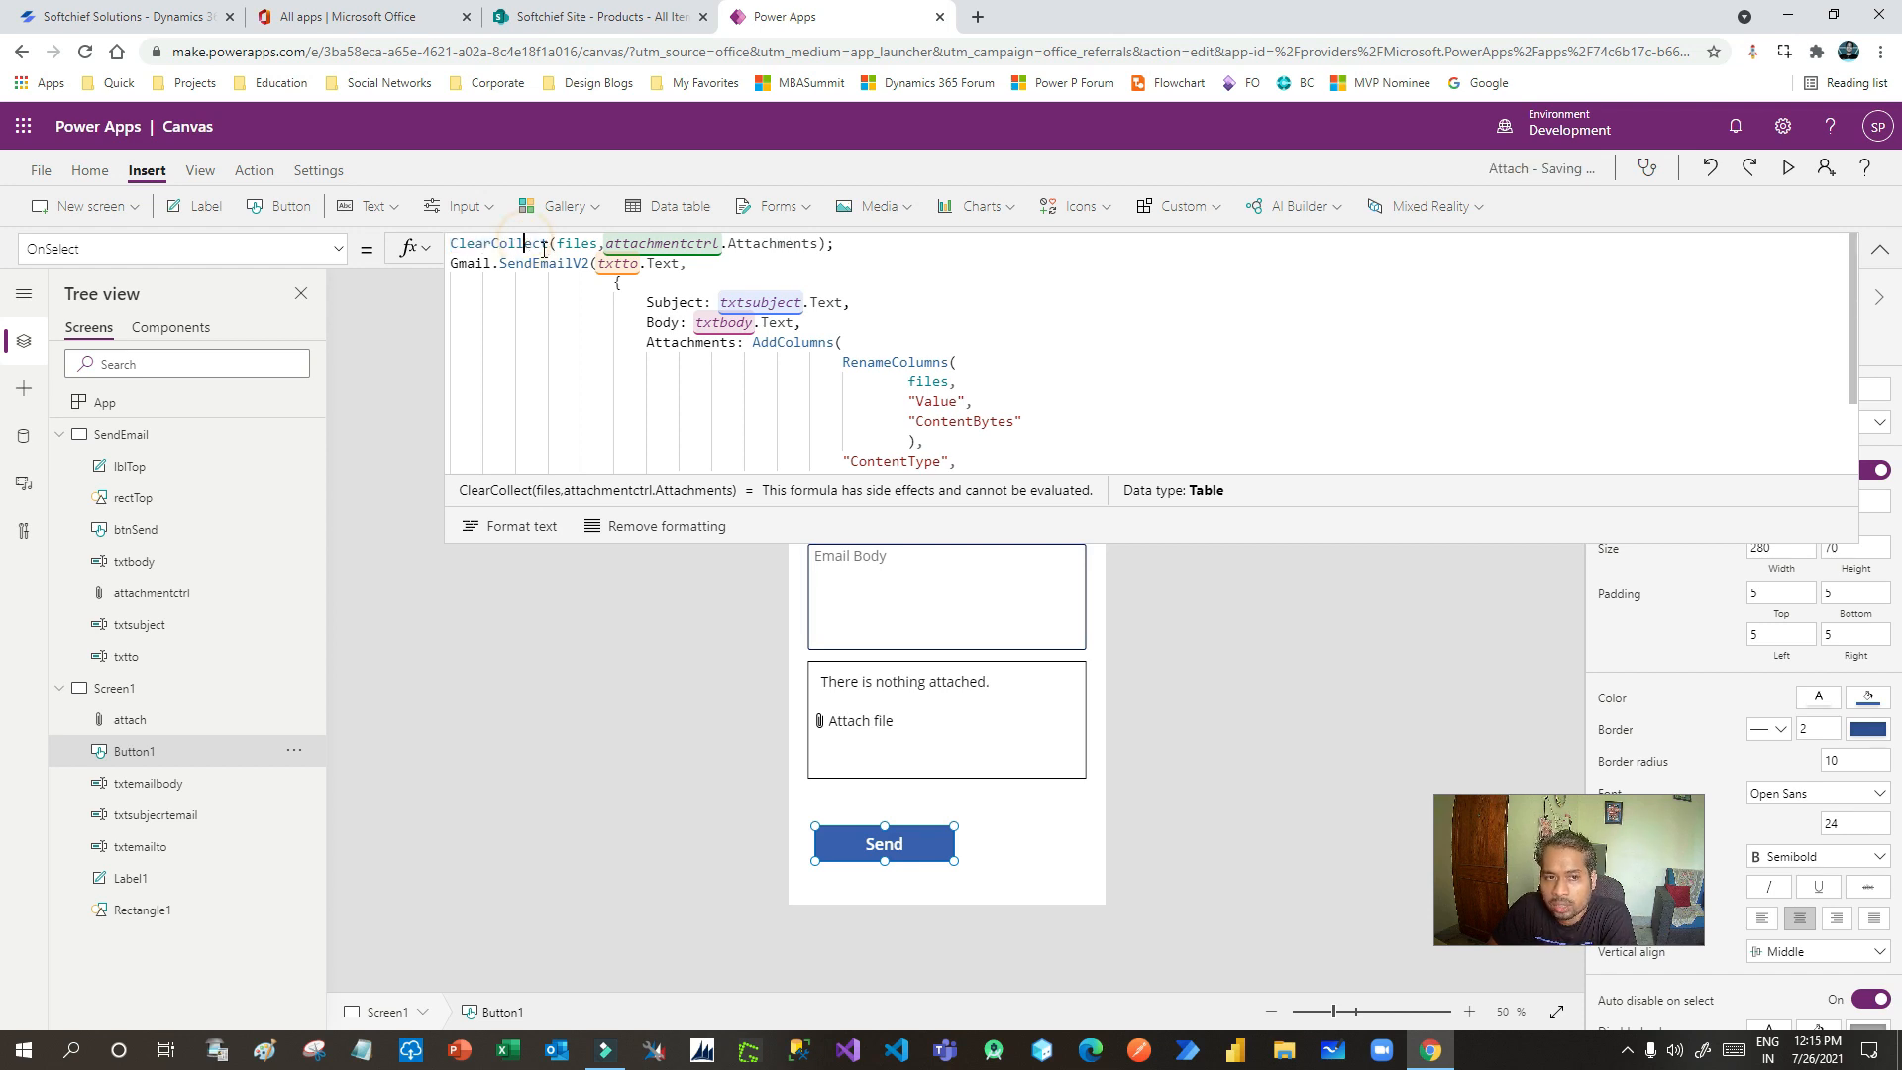
drag(554, 241, 453, 241)
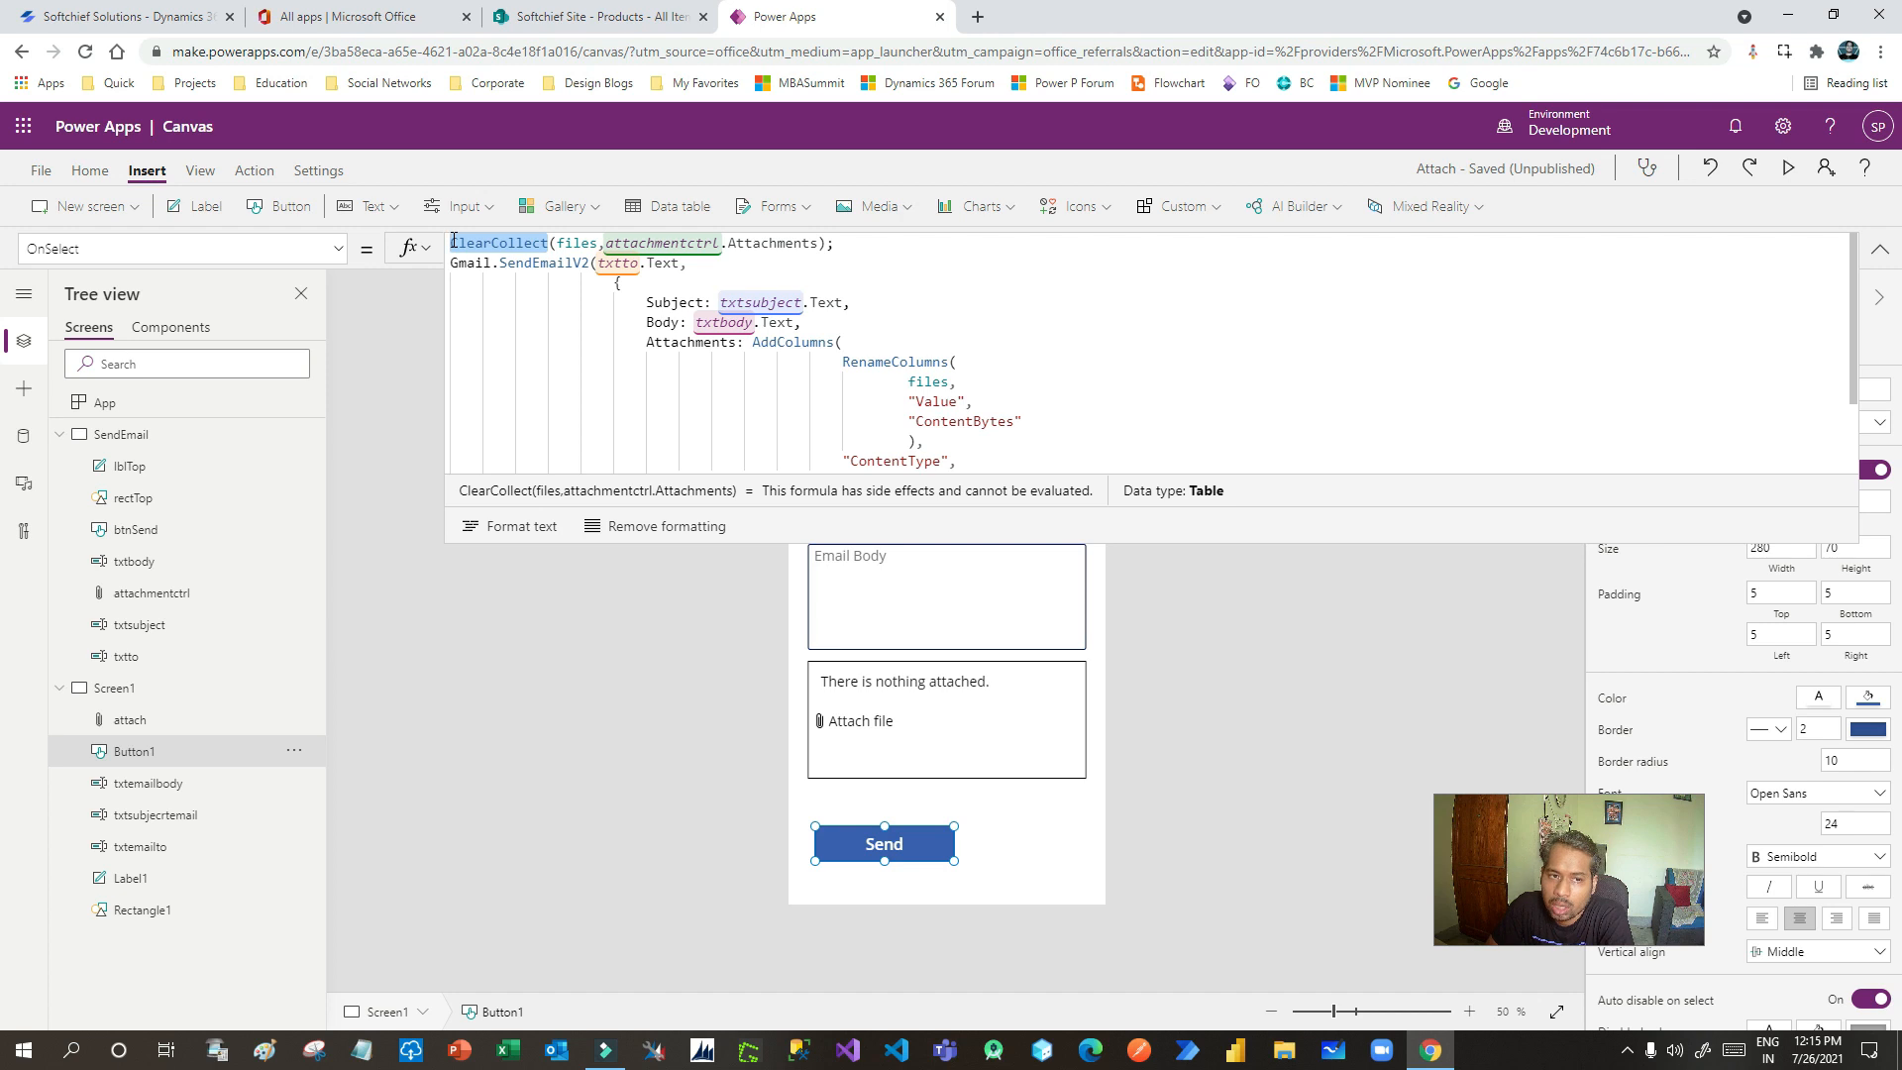
double_click(574, 244)
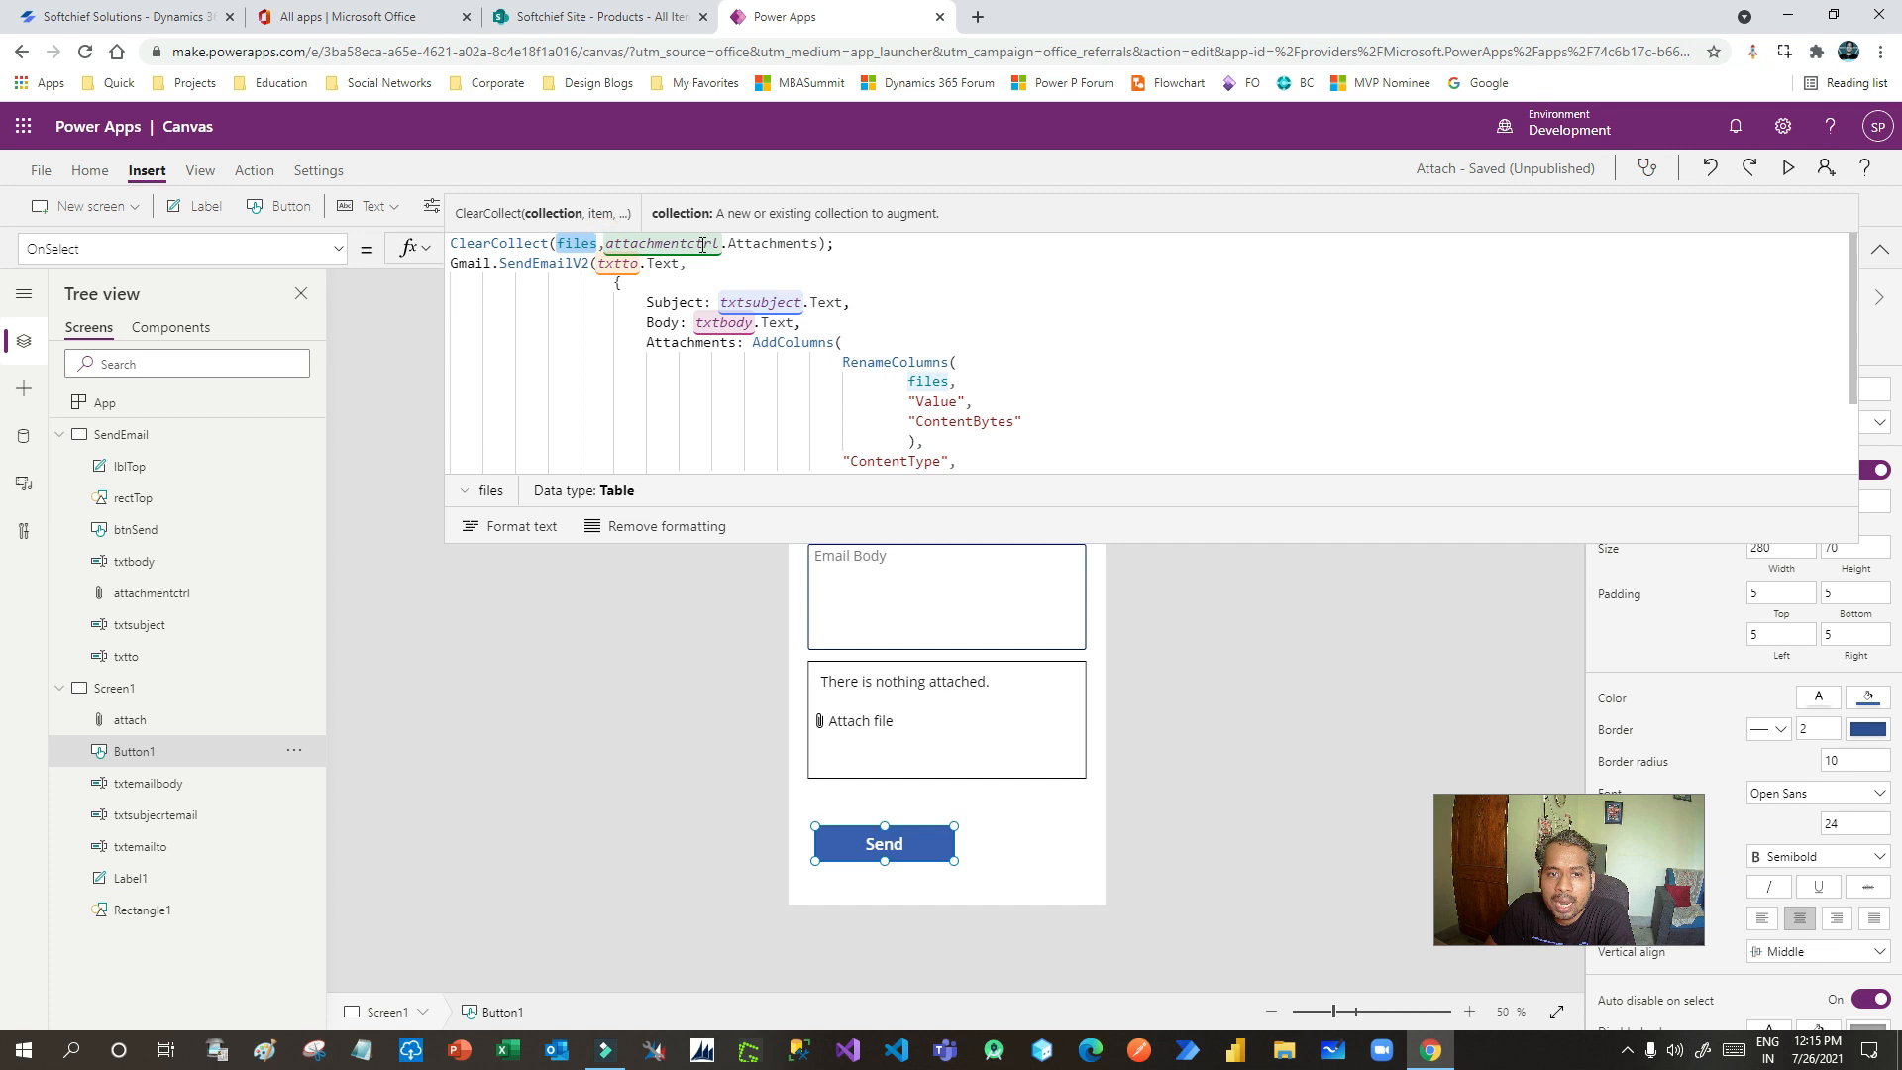
click(763, 243)
double_click(662, 243)
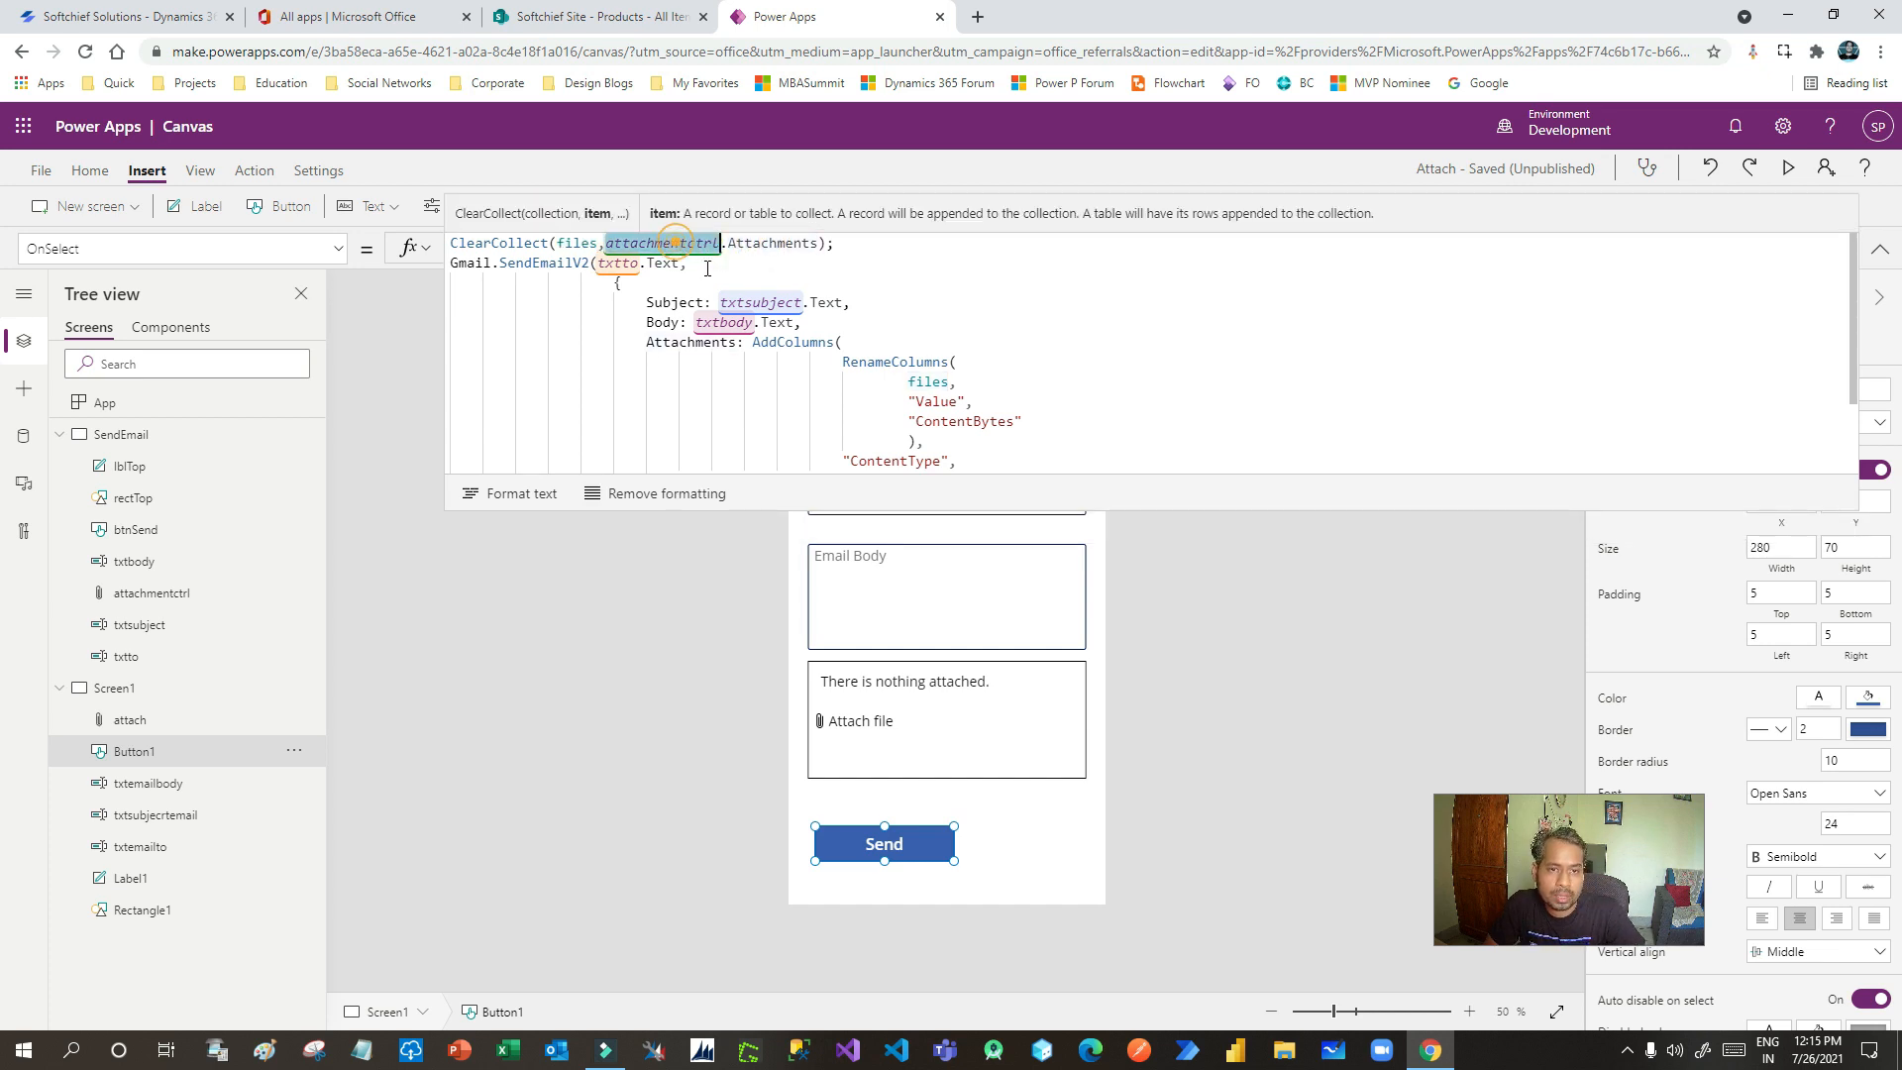
- Point the ClearCollect line at attach.Attachments using the attach control suggestion
text(attach)
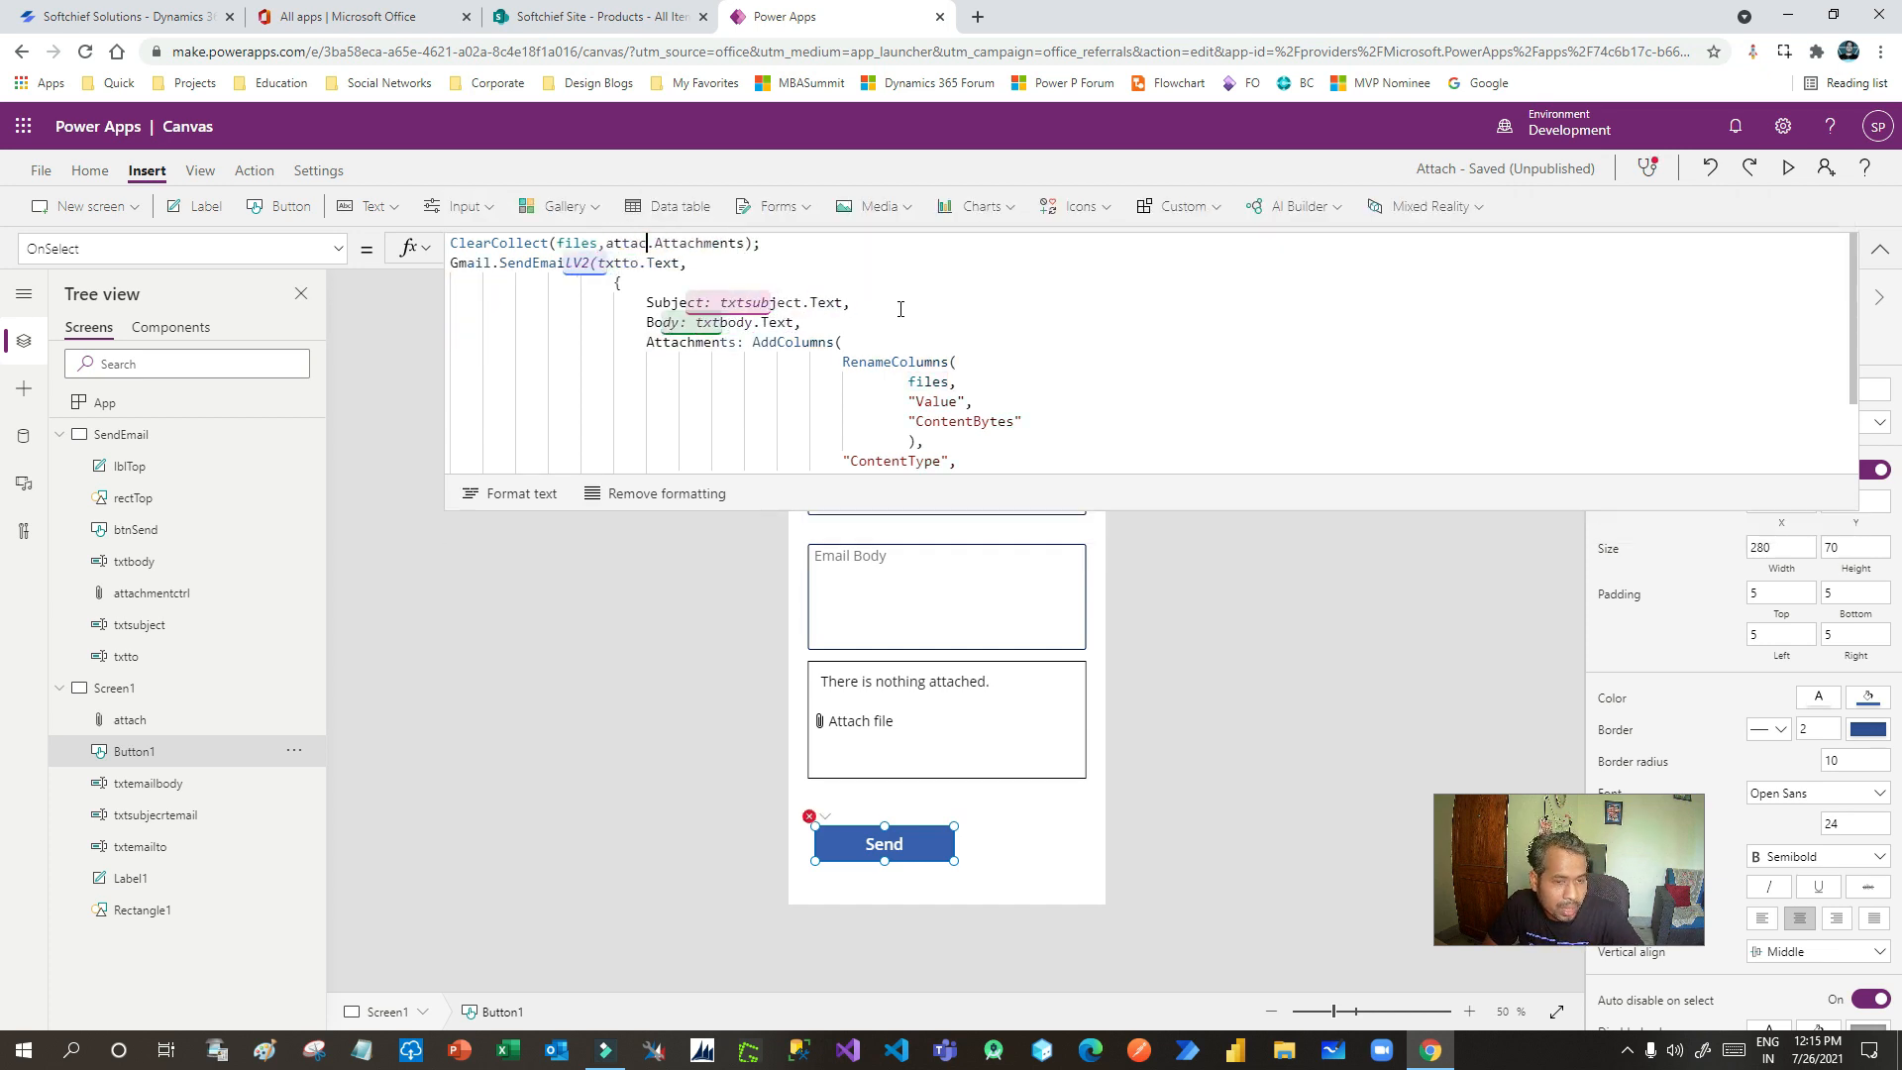
click(501, 528)
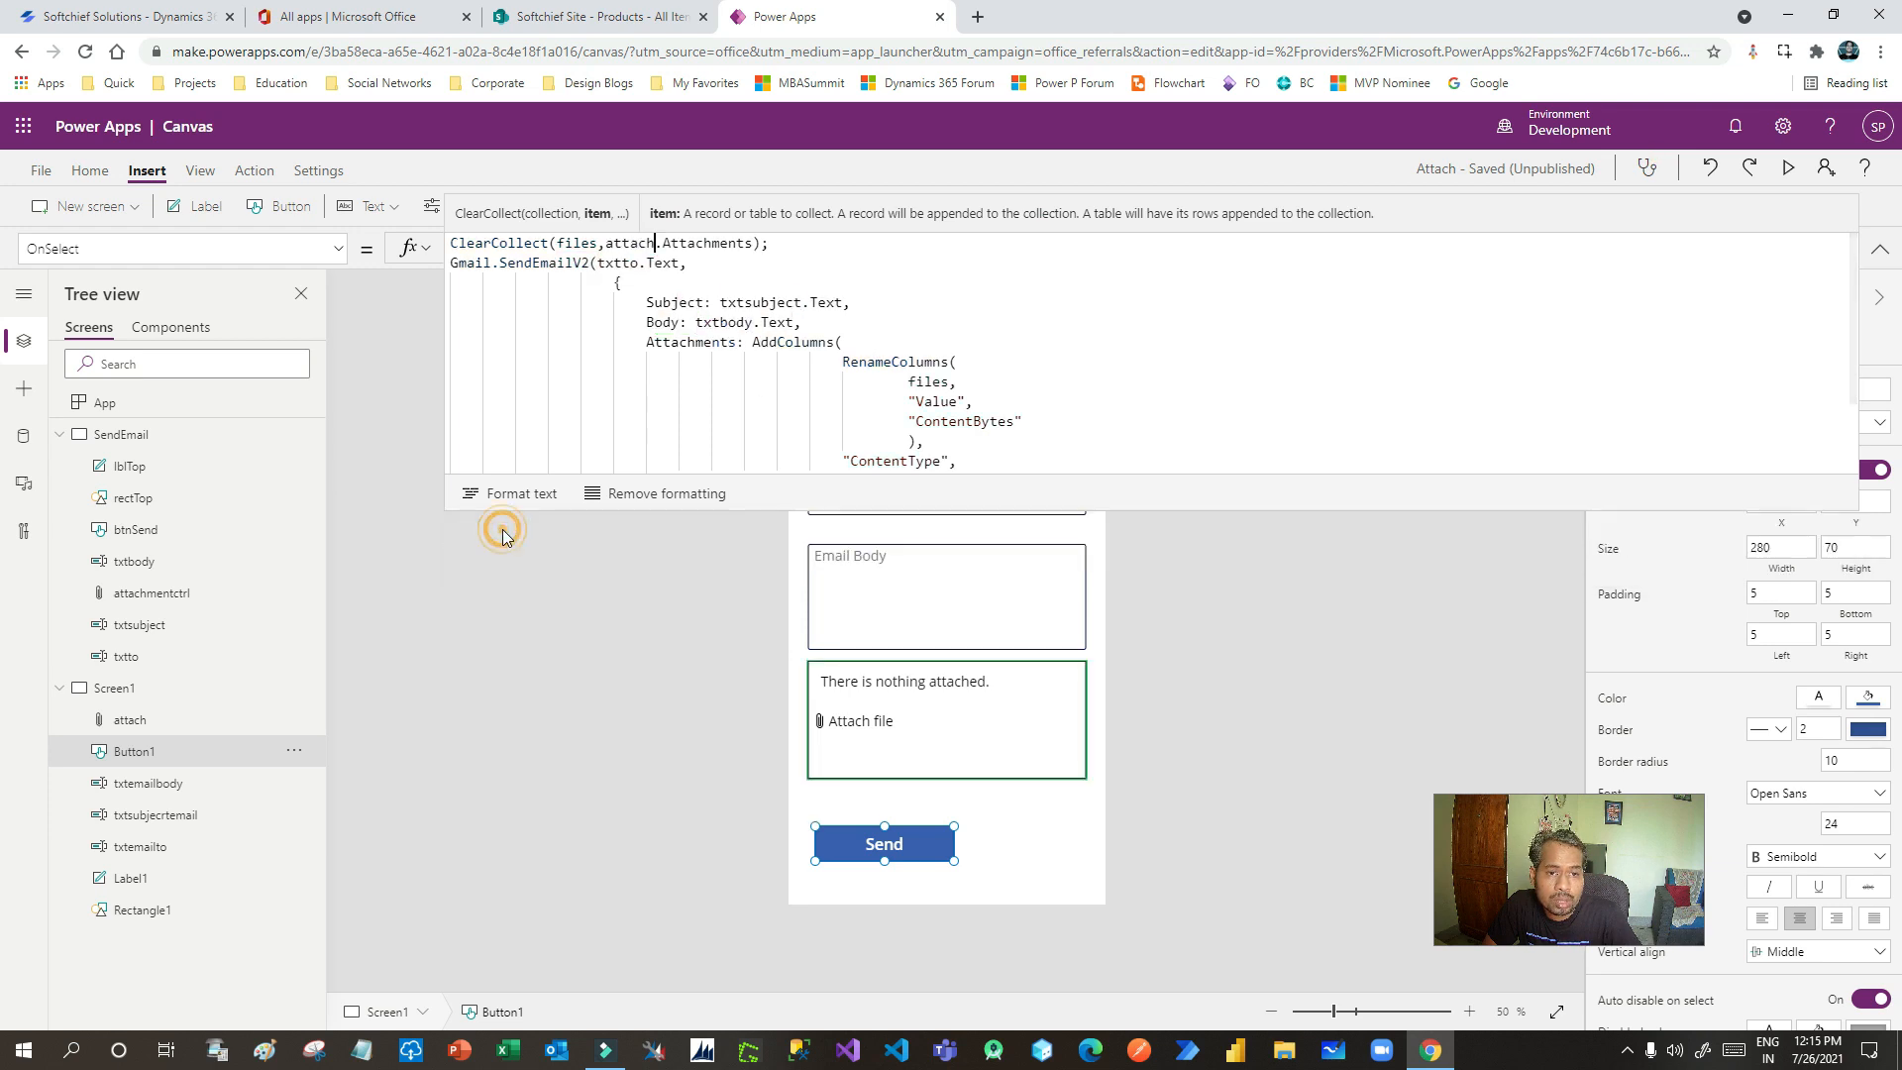
double_click(721, 241)
click(773, 244)
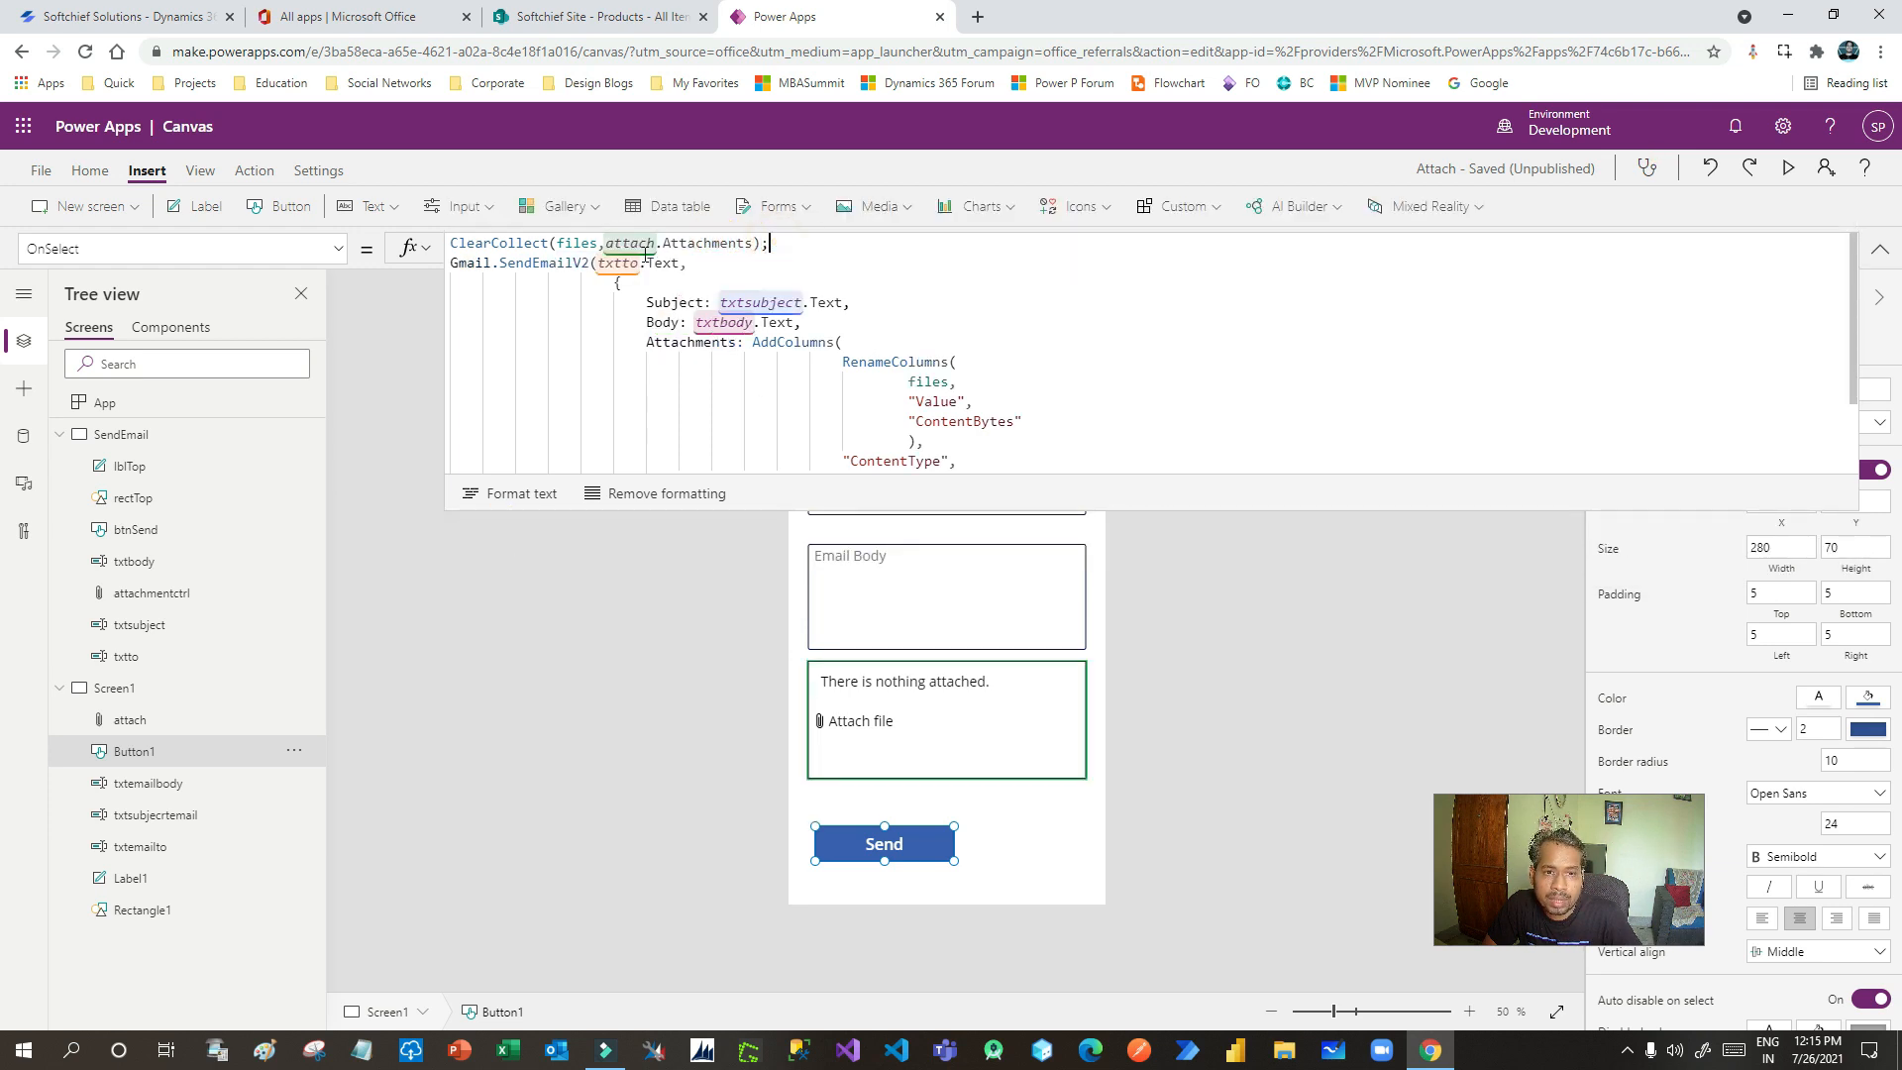
drag(607, 244, 758, 247)
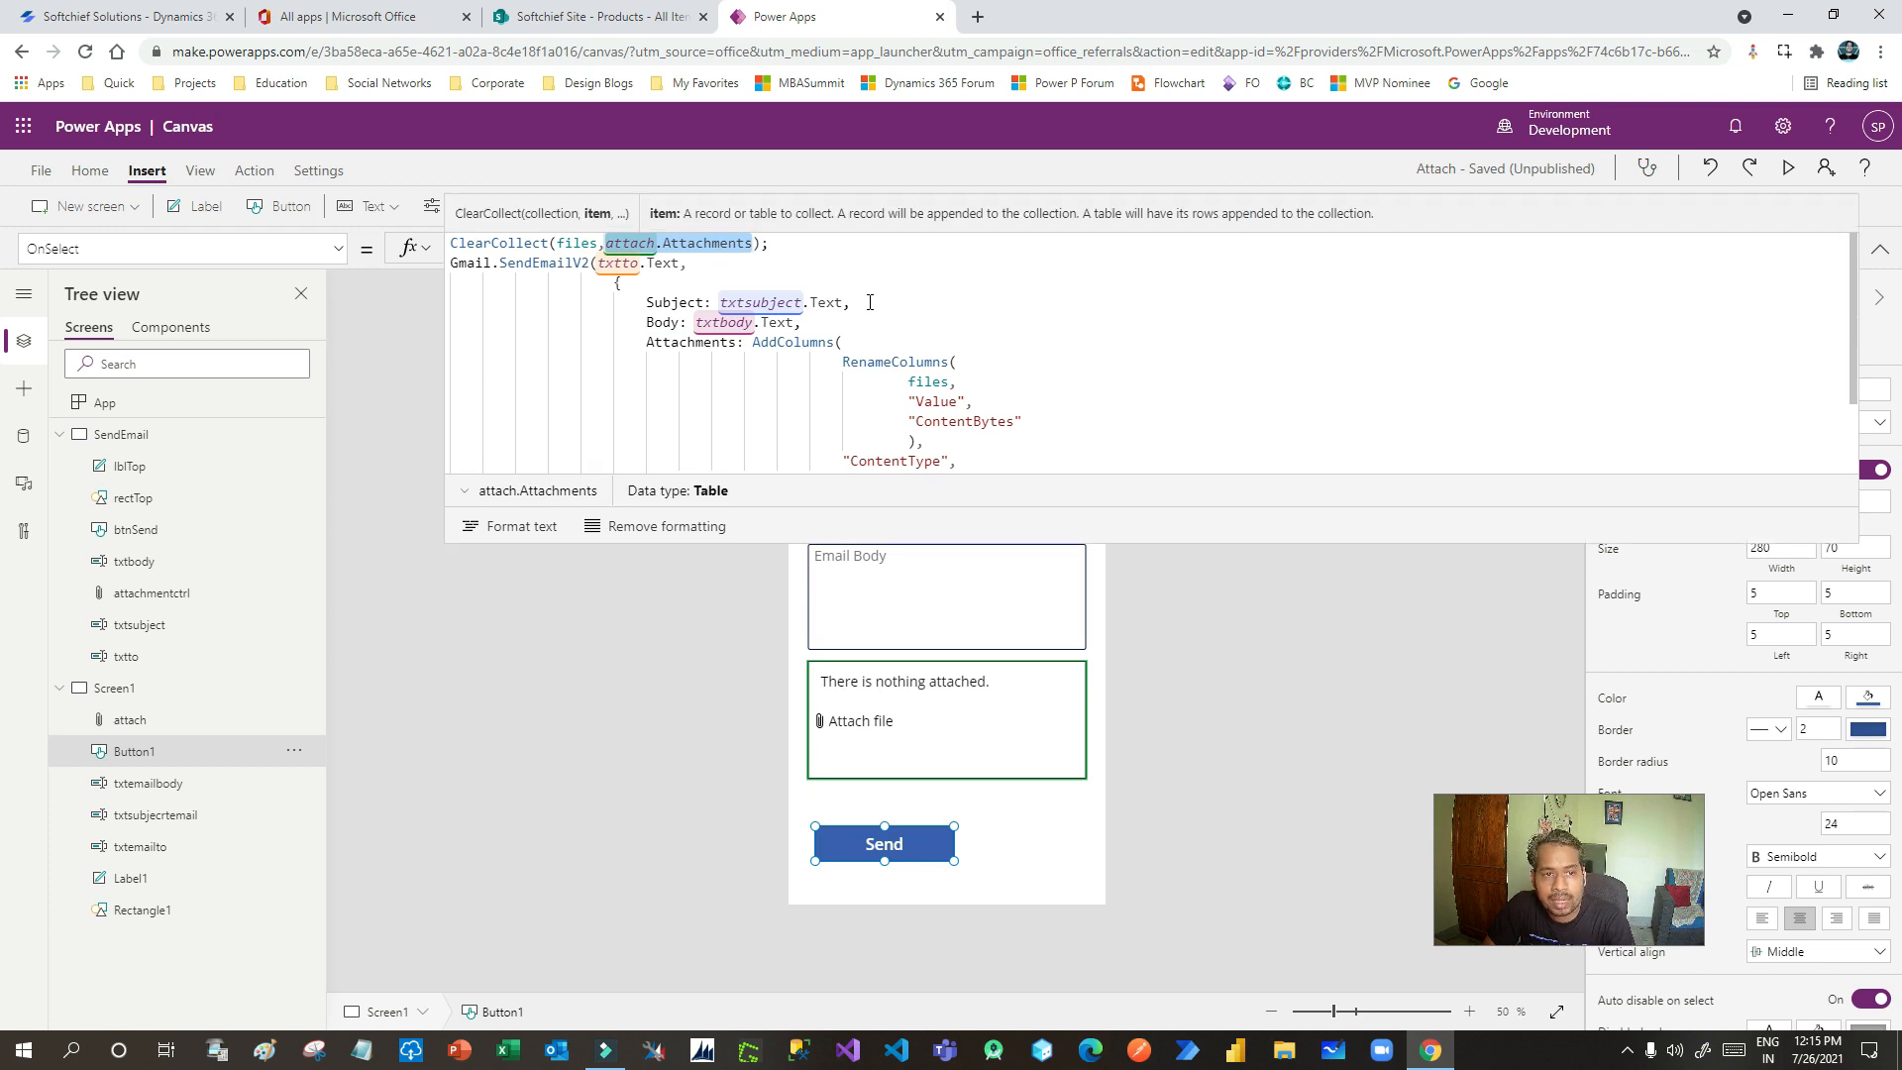
drag(783, 243, 448, 246)
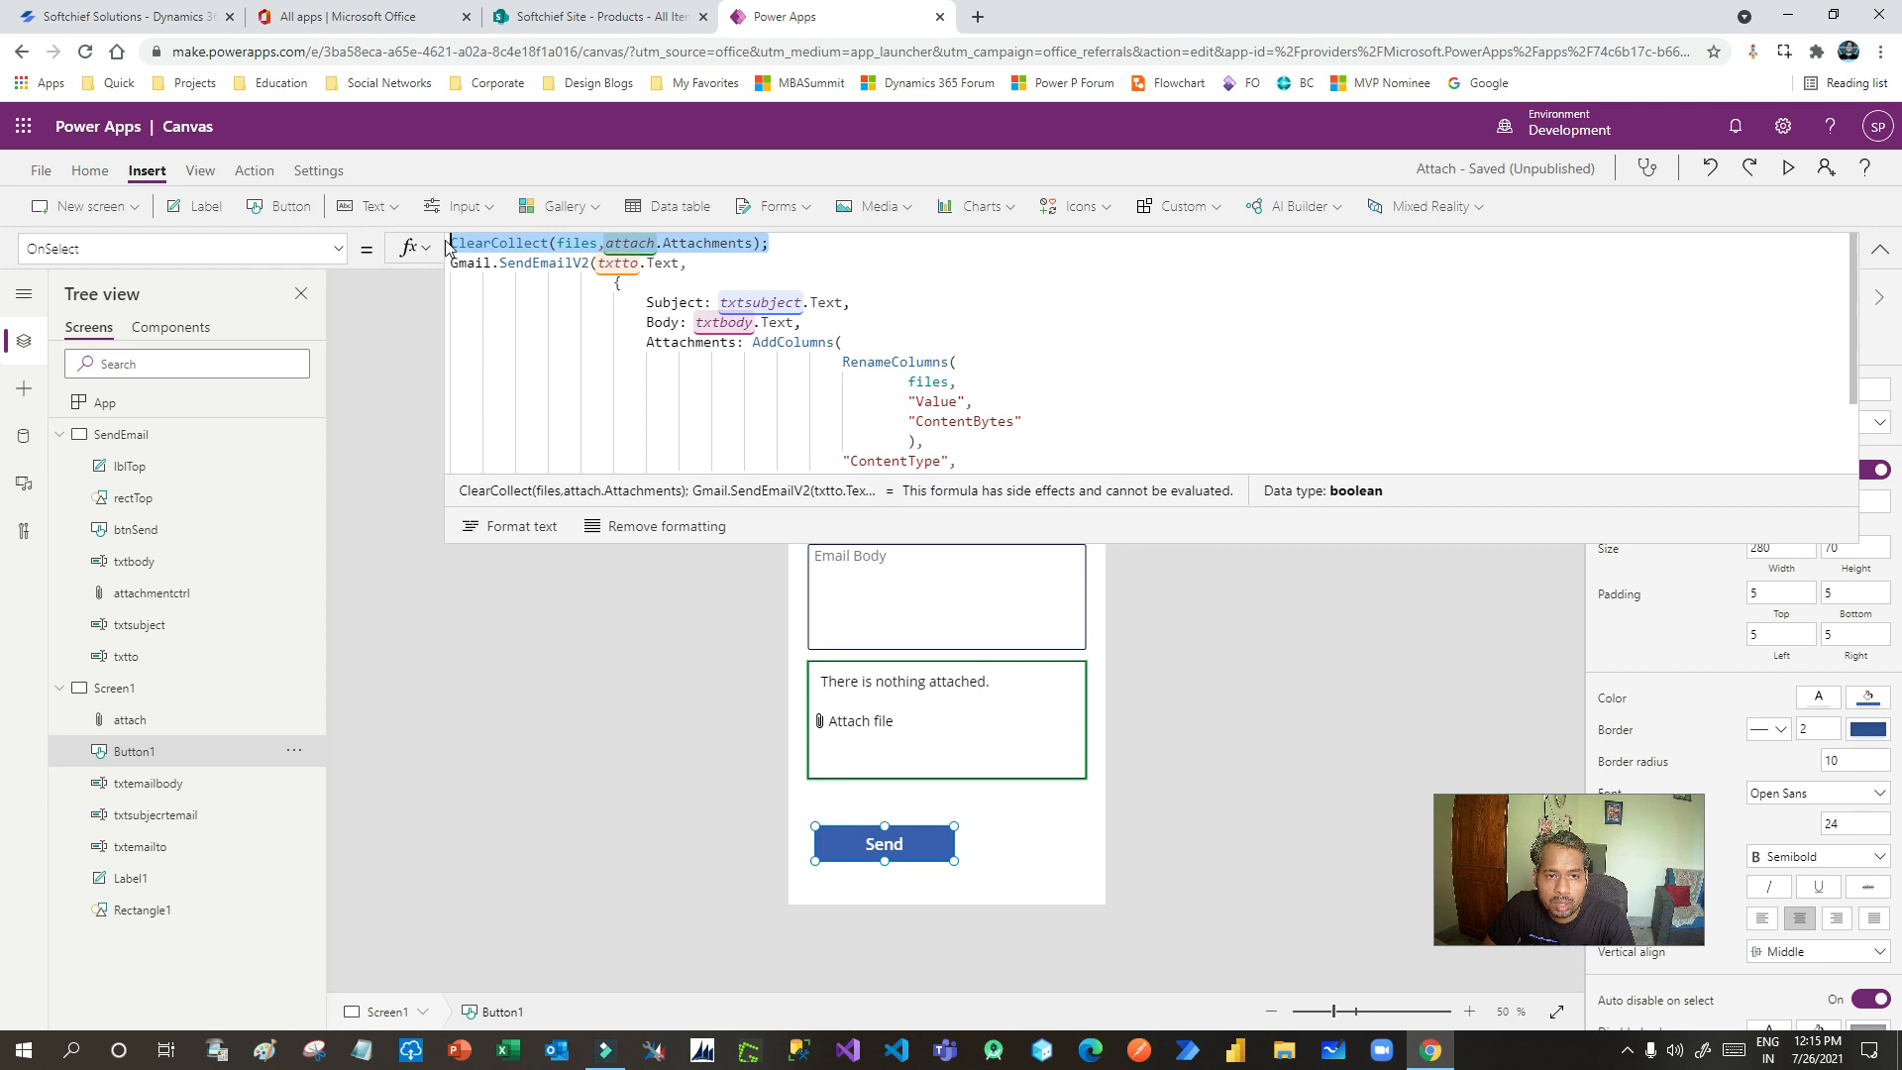
click(597, 244)
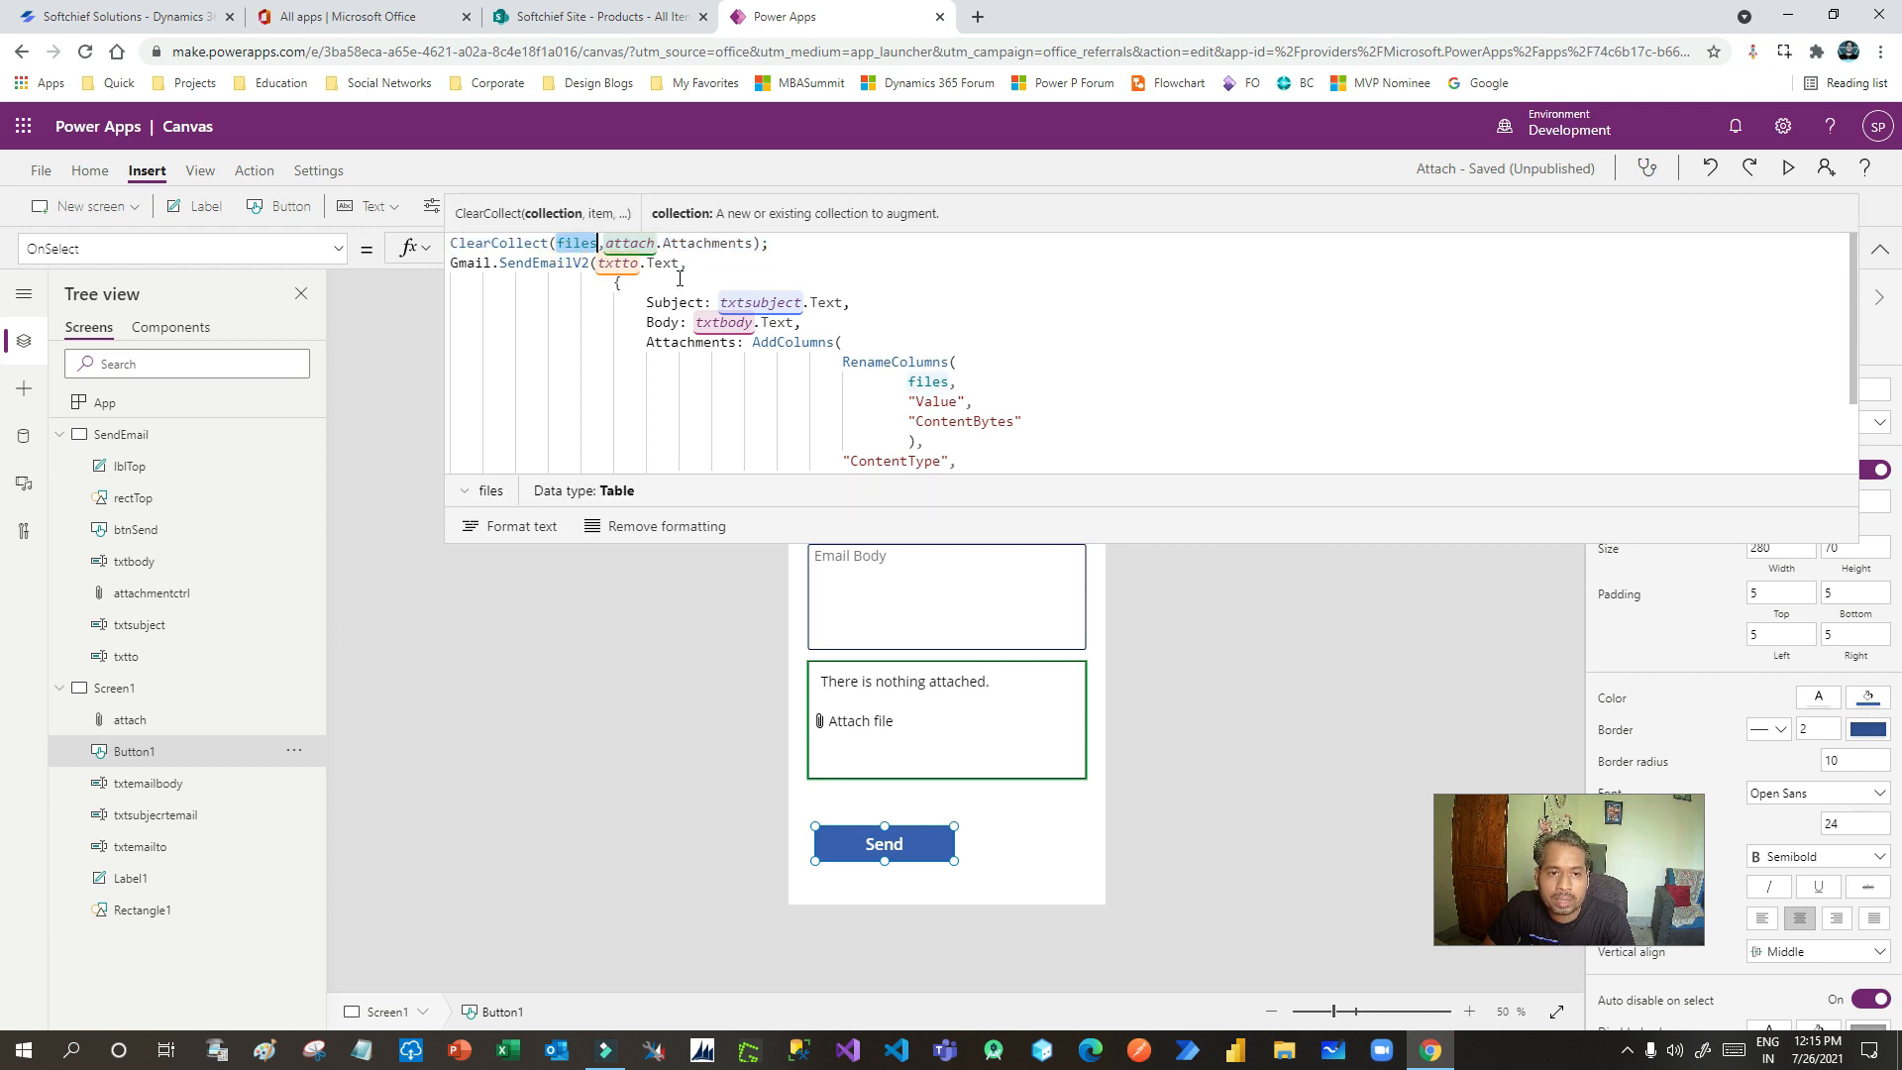
- Replace the txtto recipient in the Gmail SendEmailV2 call with txtemailto
double_click(466, 262)
double_click(547, 263)
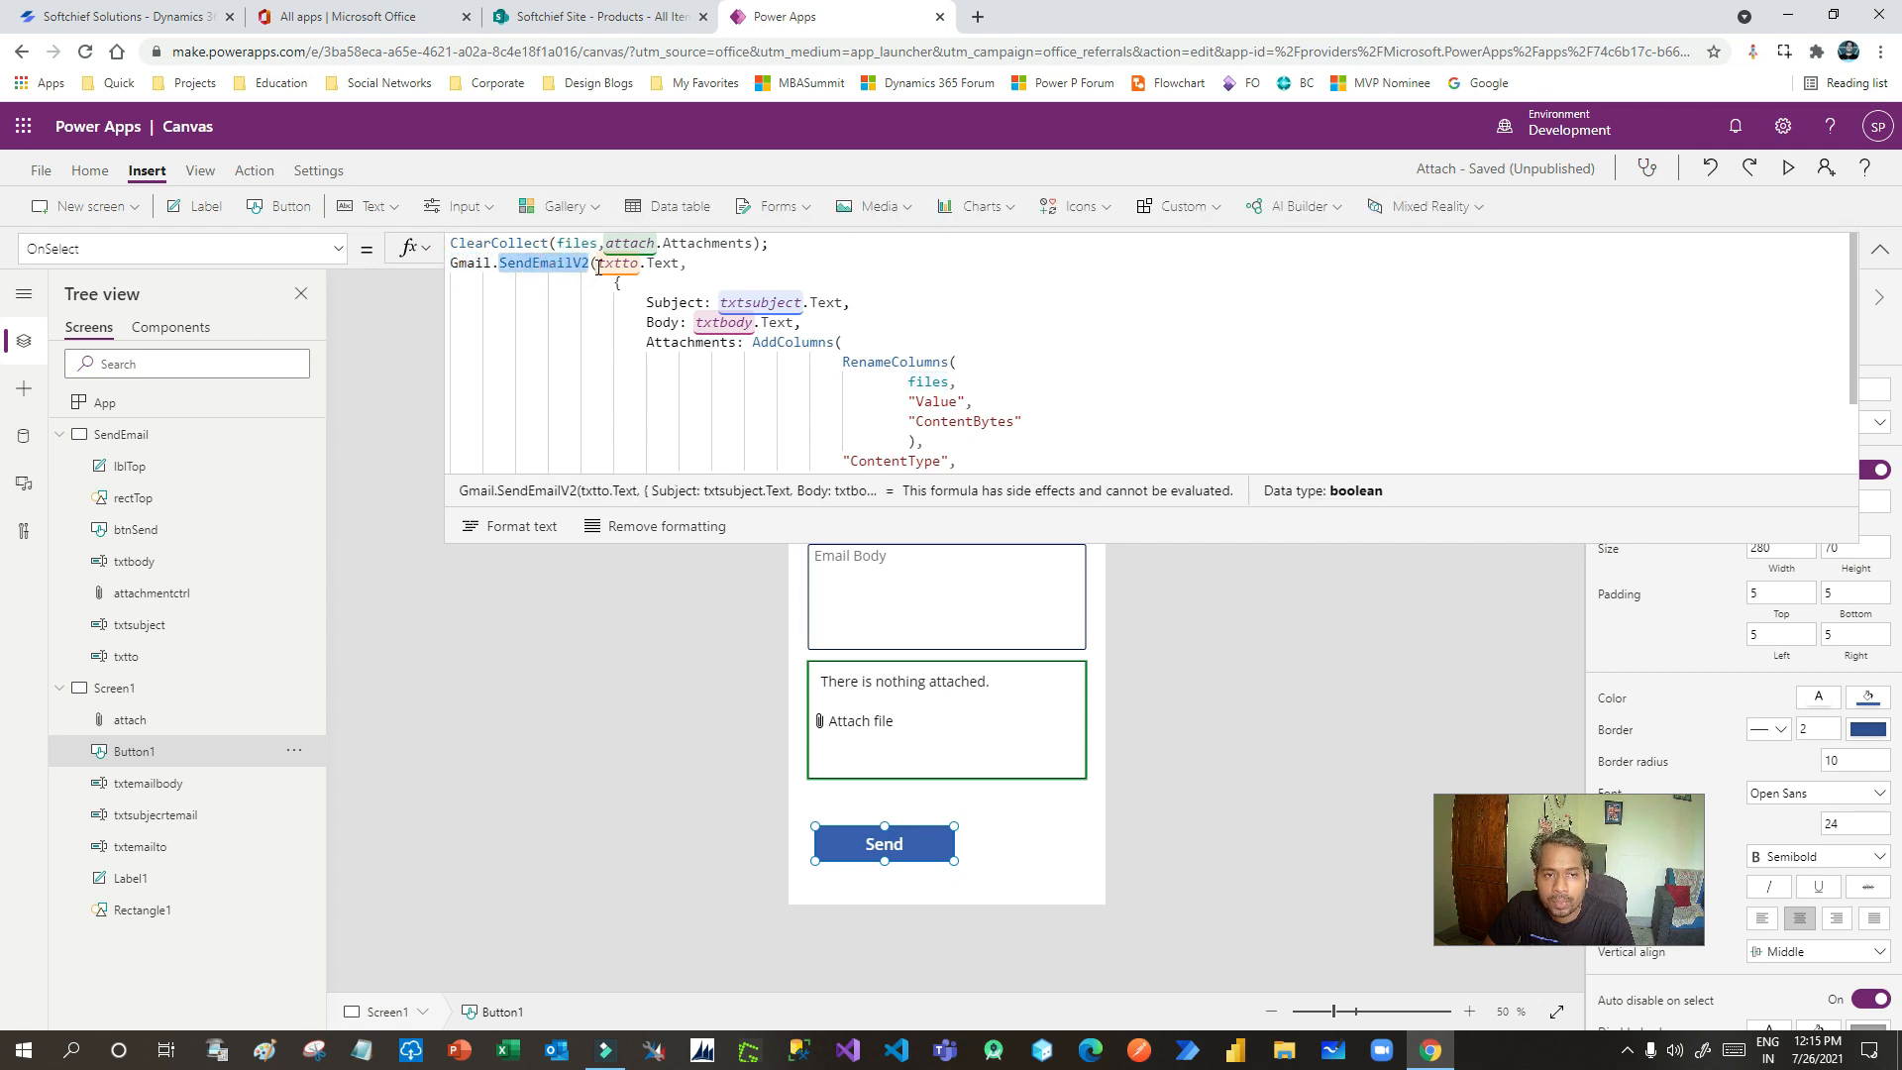
click(598, 265)
double_click(548, 263)
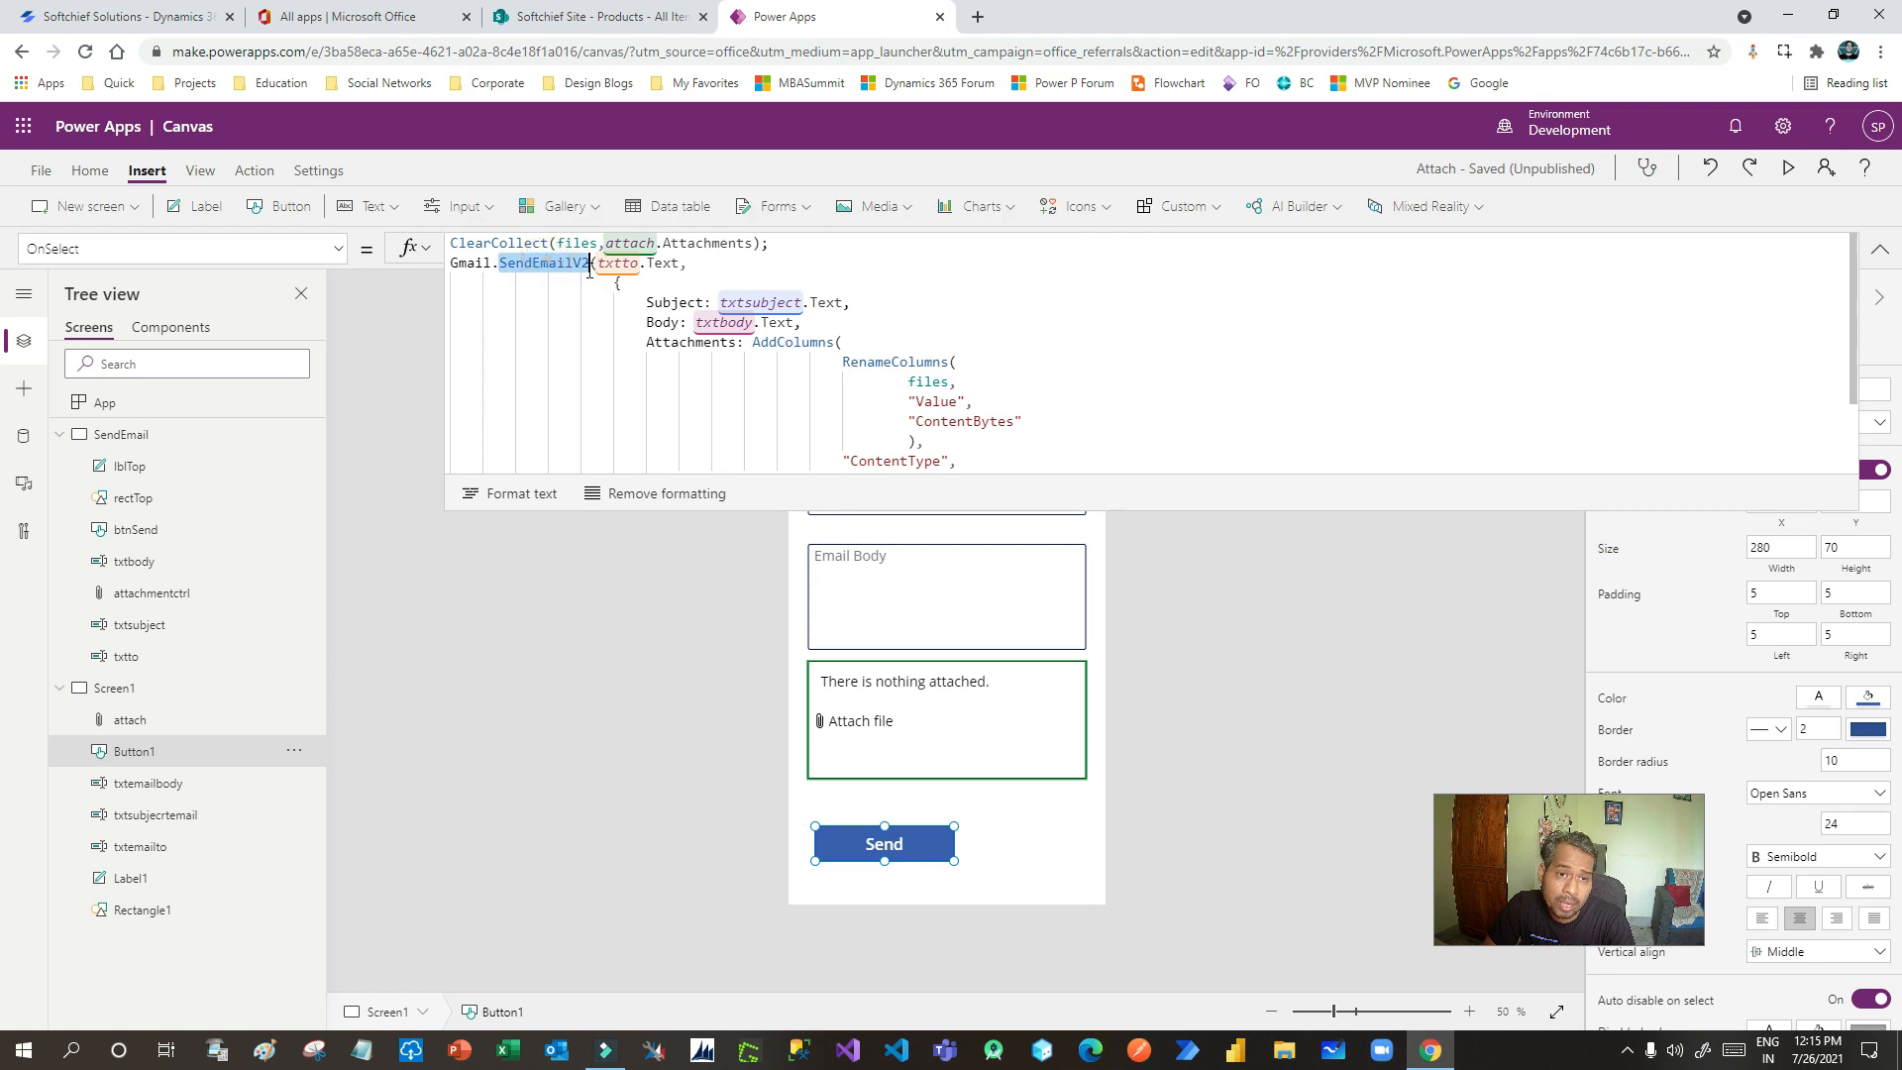
drag(687, 264, 601, 265)
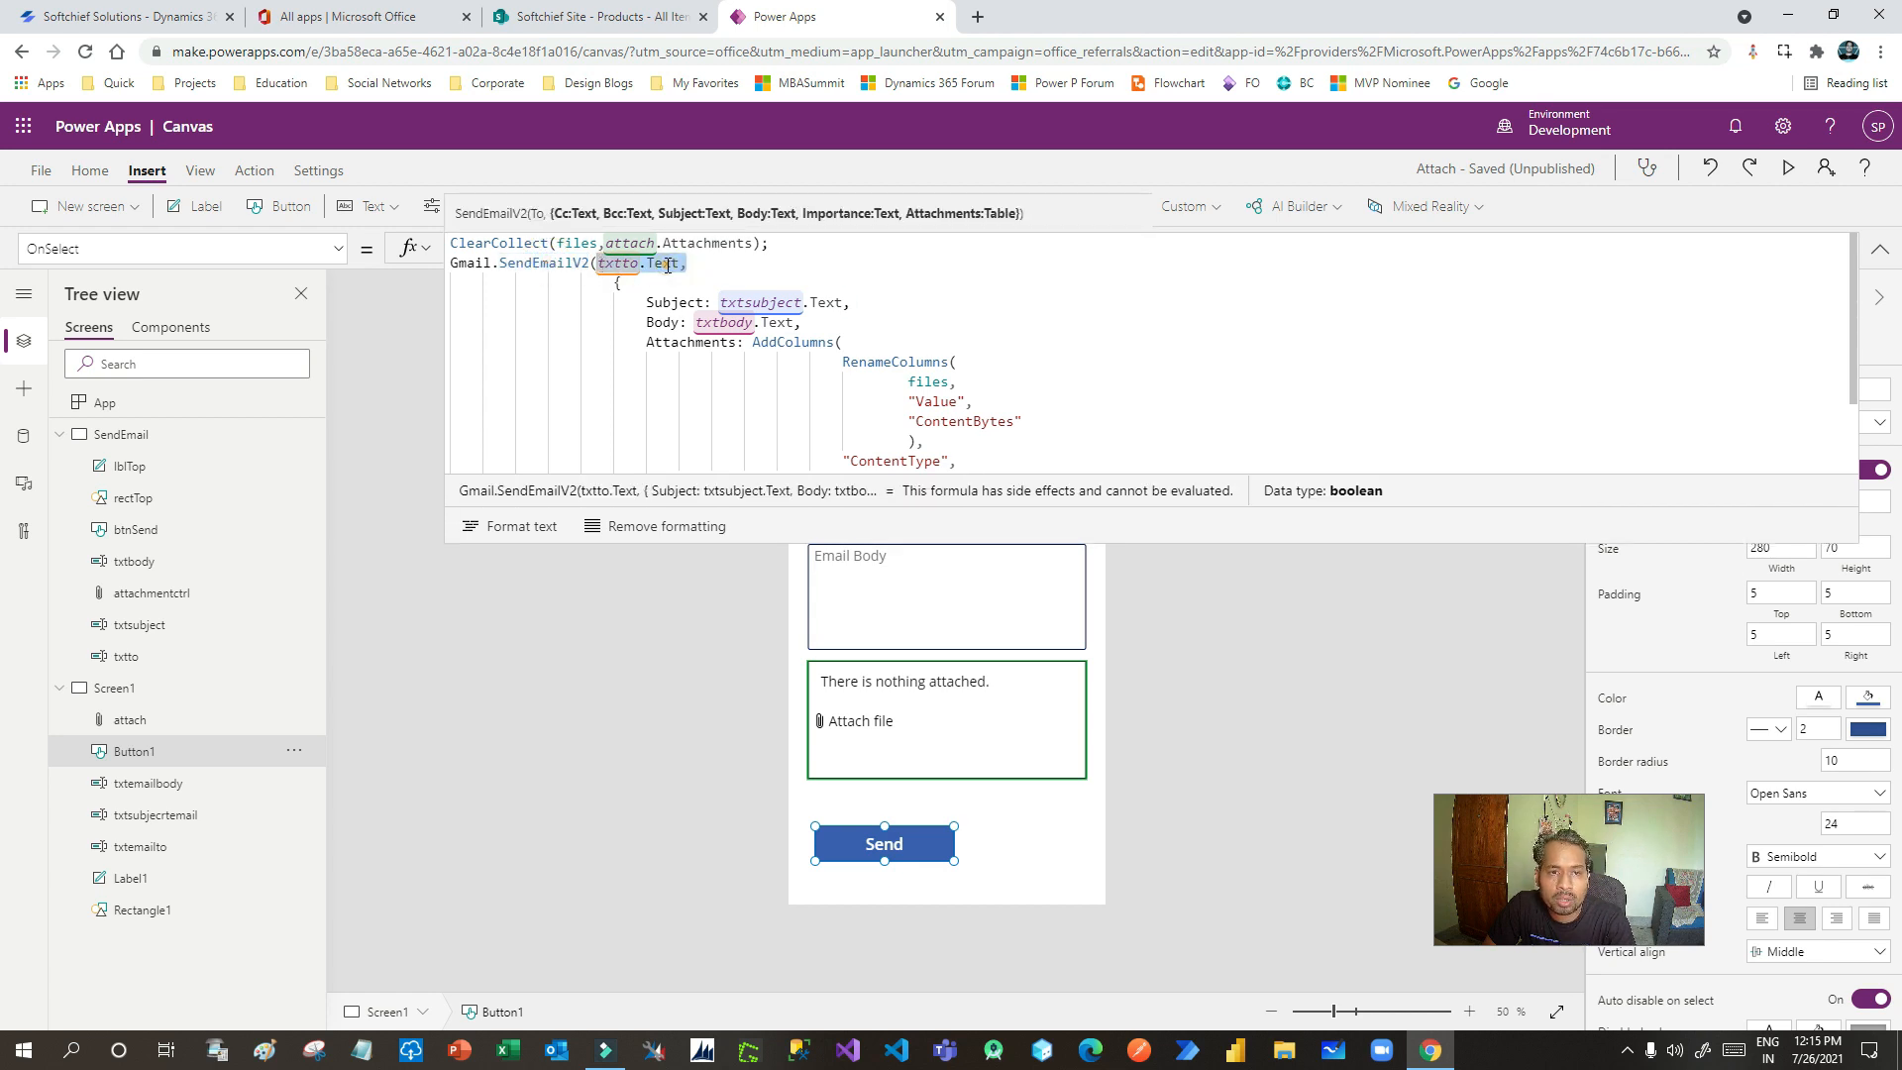
click(622, 264)
key(Delete)
key(Delete)
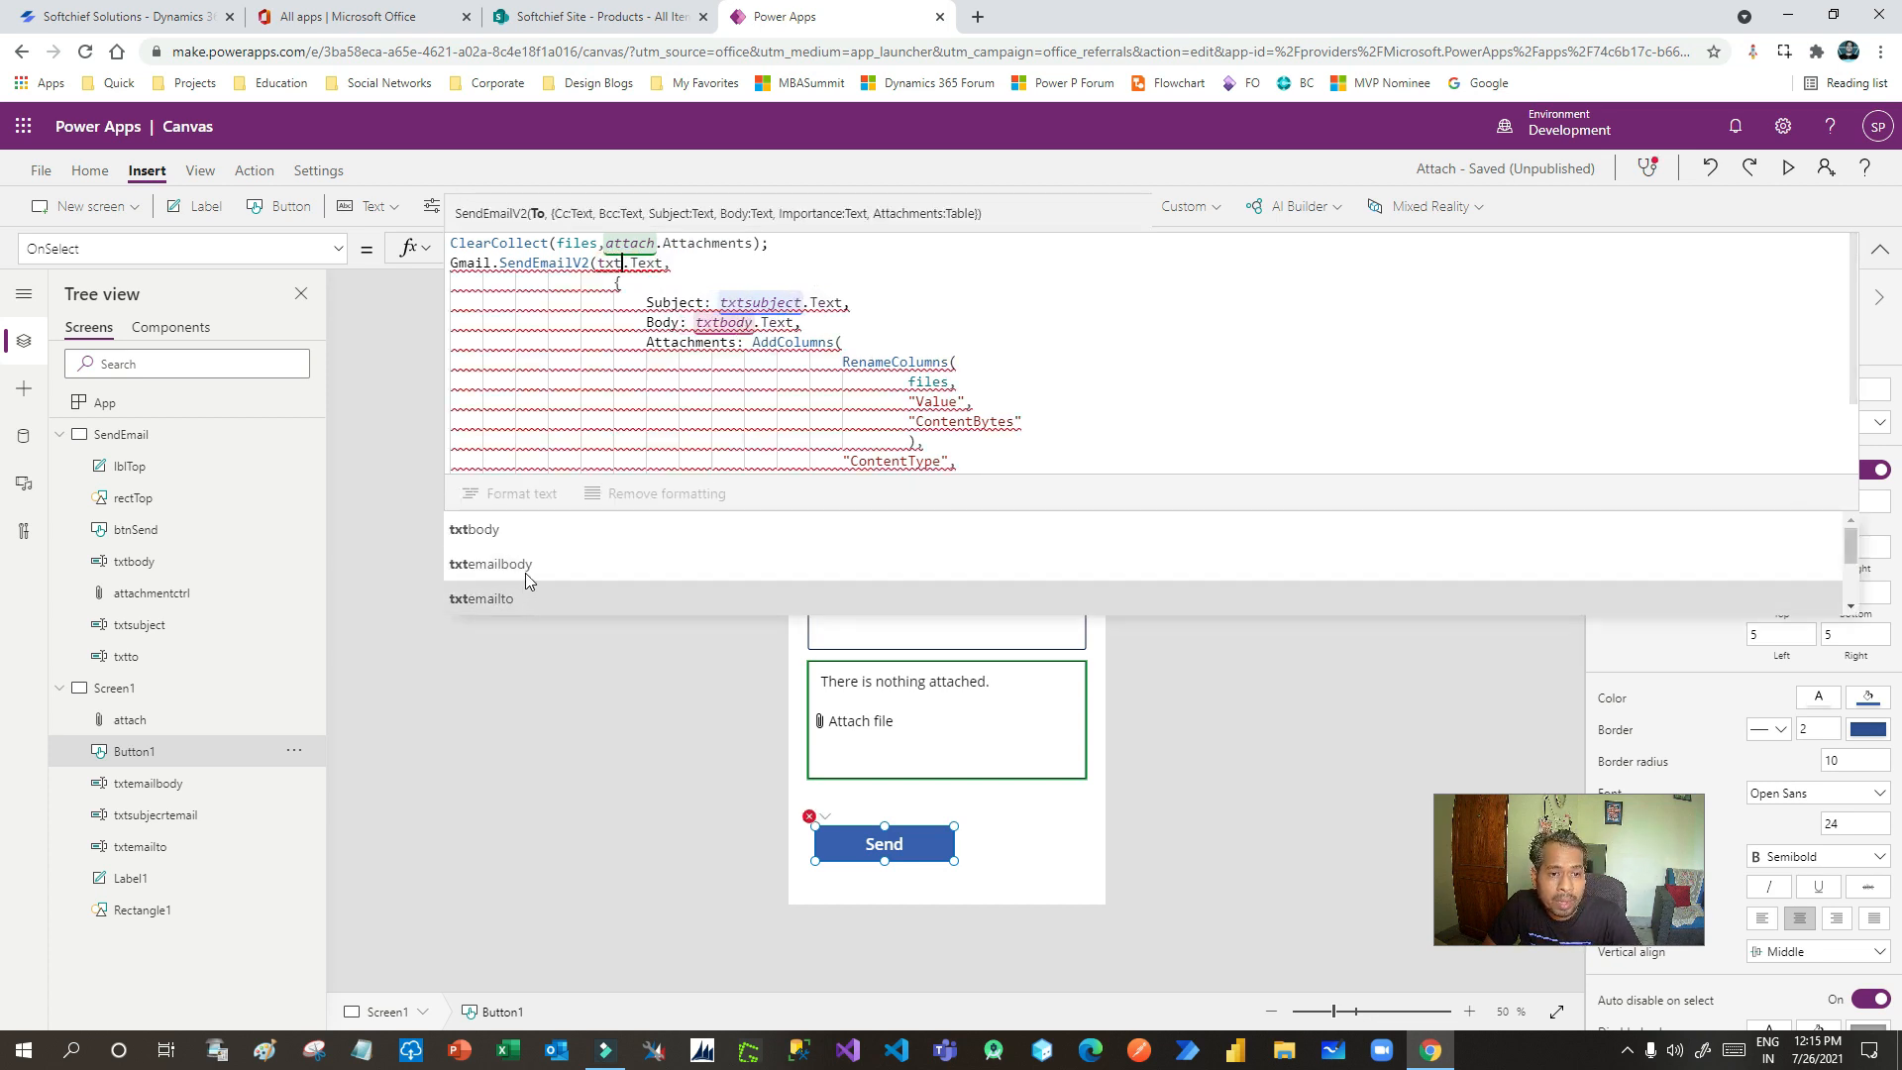
click(527, 598)
click(699, 265)
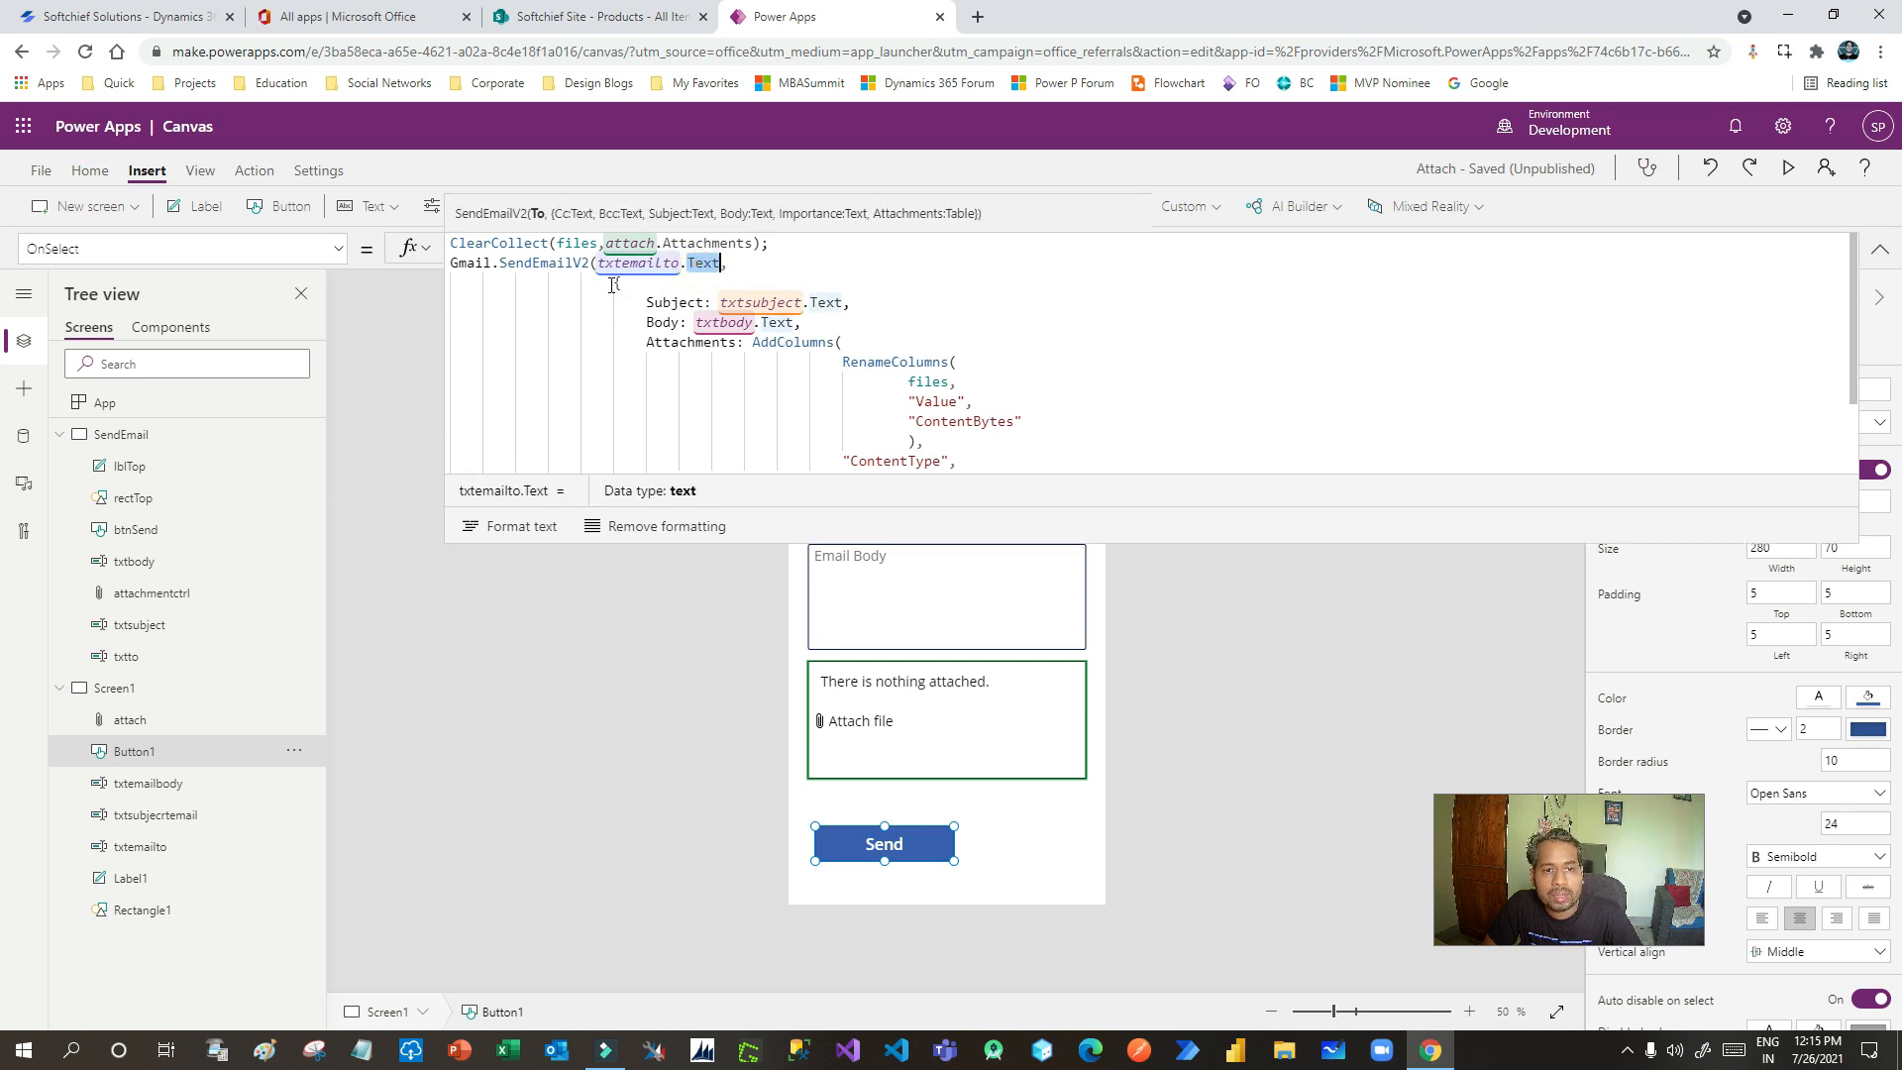
drag(772, 543, 774, 736)
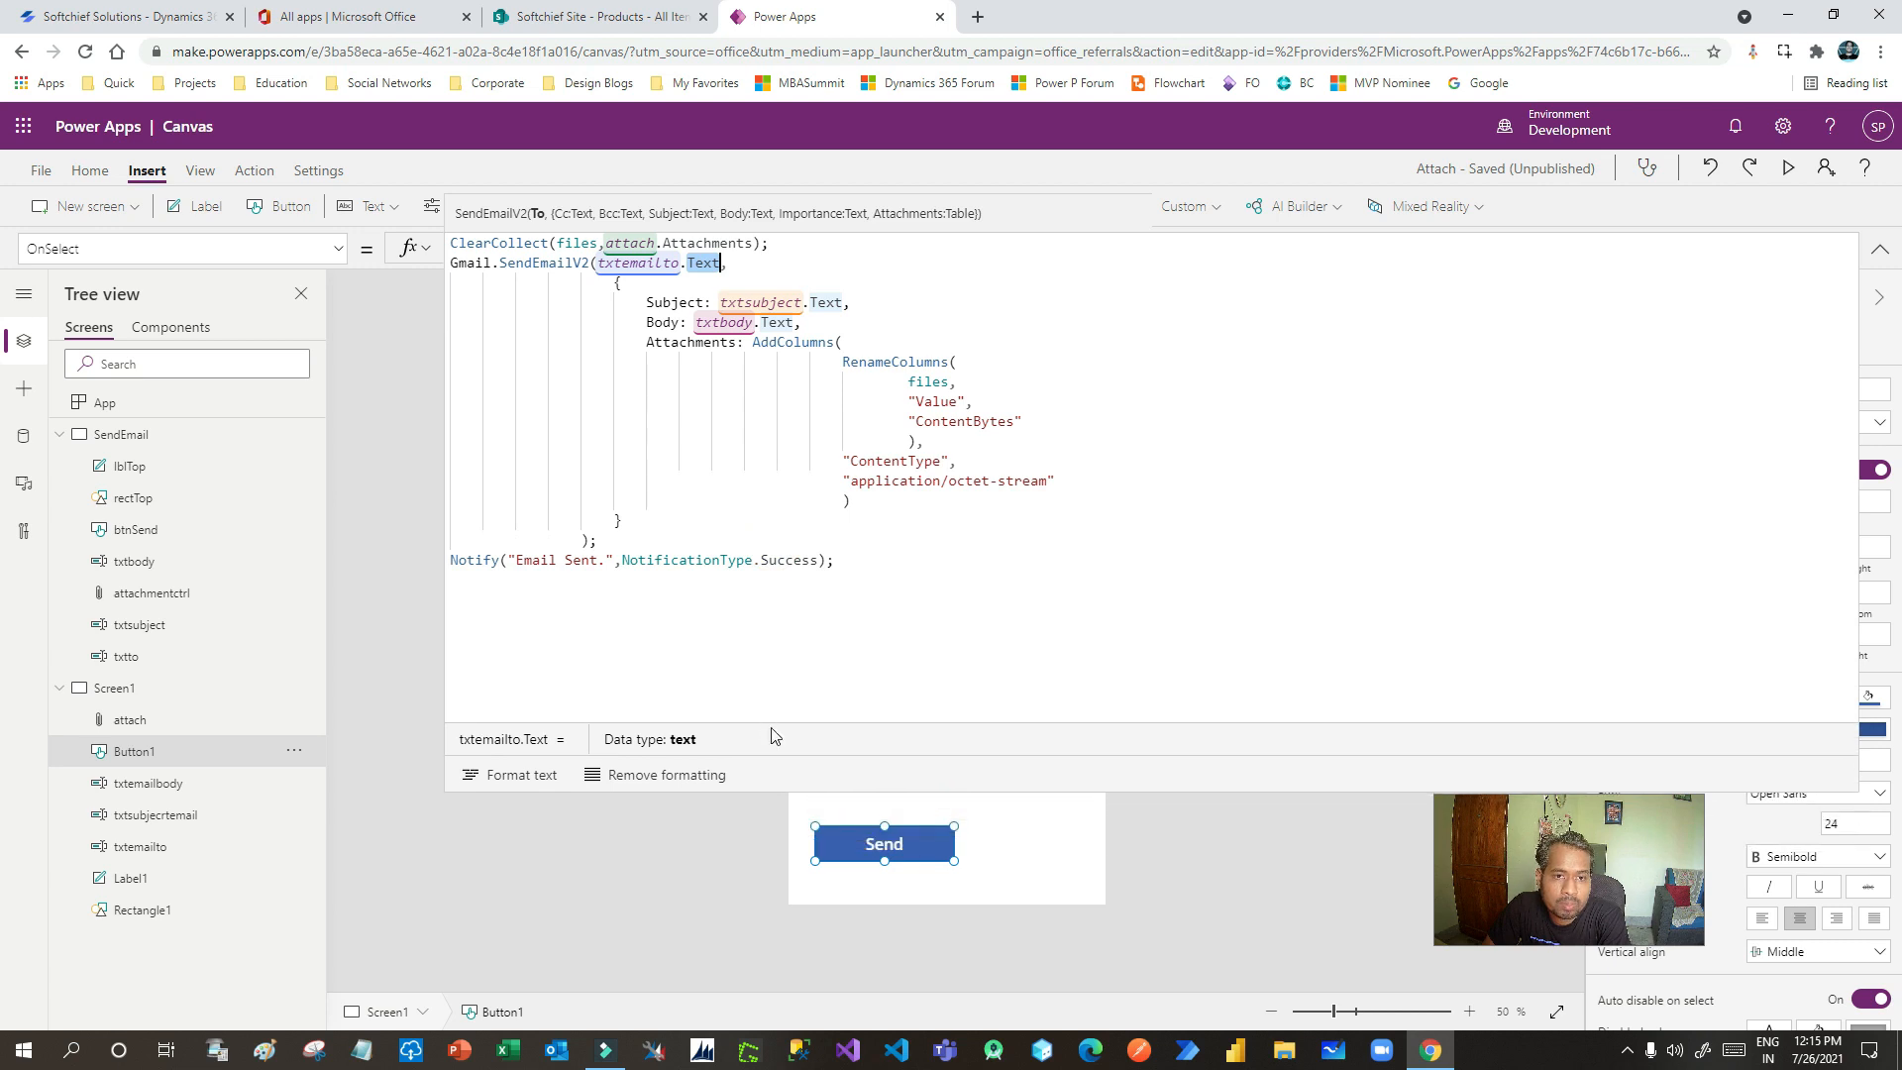
- Inspect the Subject, Body and Attachments parameters and begin replacing the txtsubject argument
double_click(671, 302)
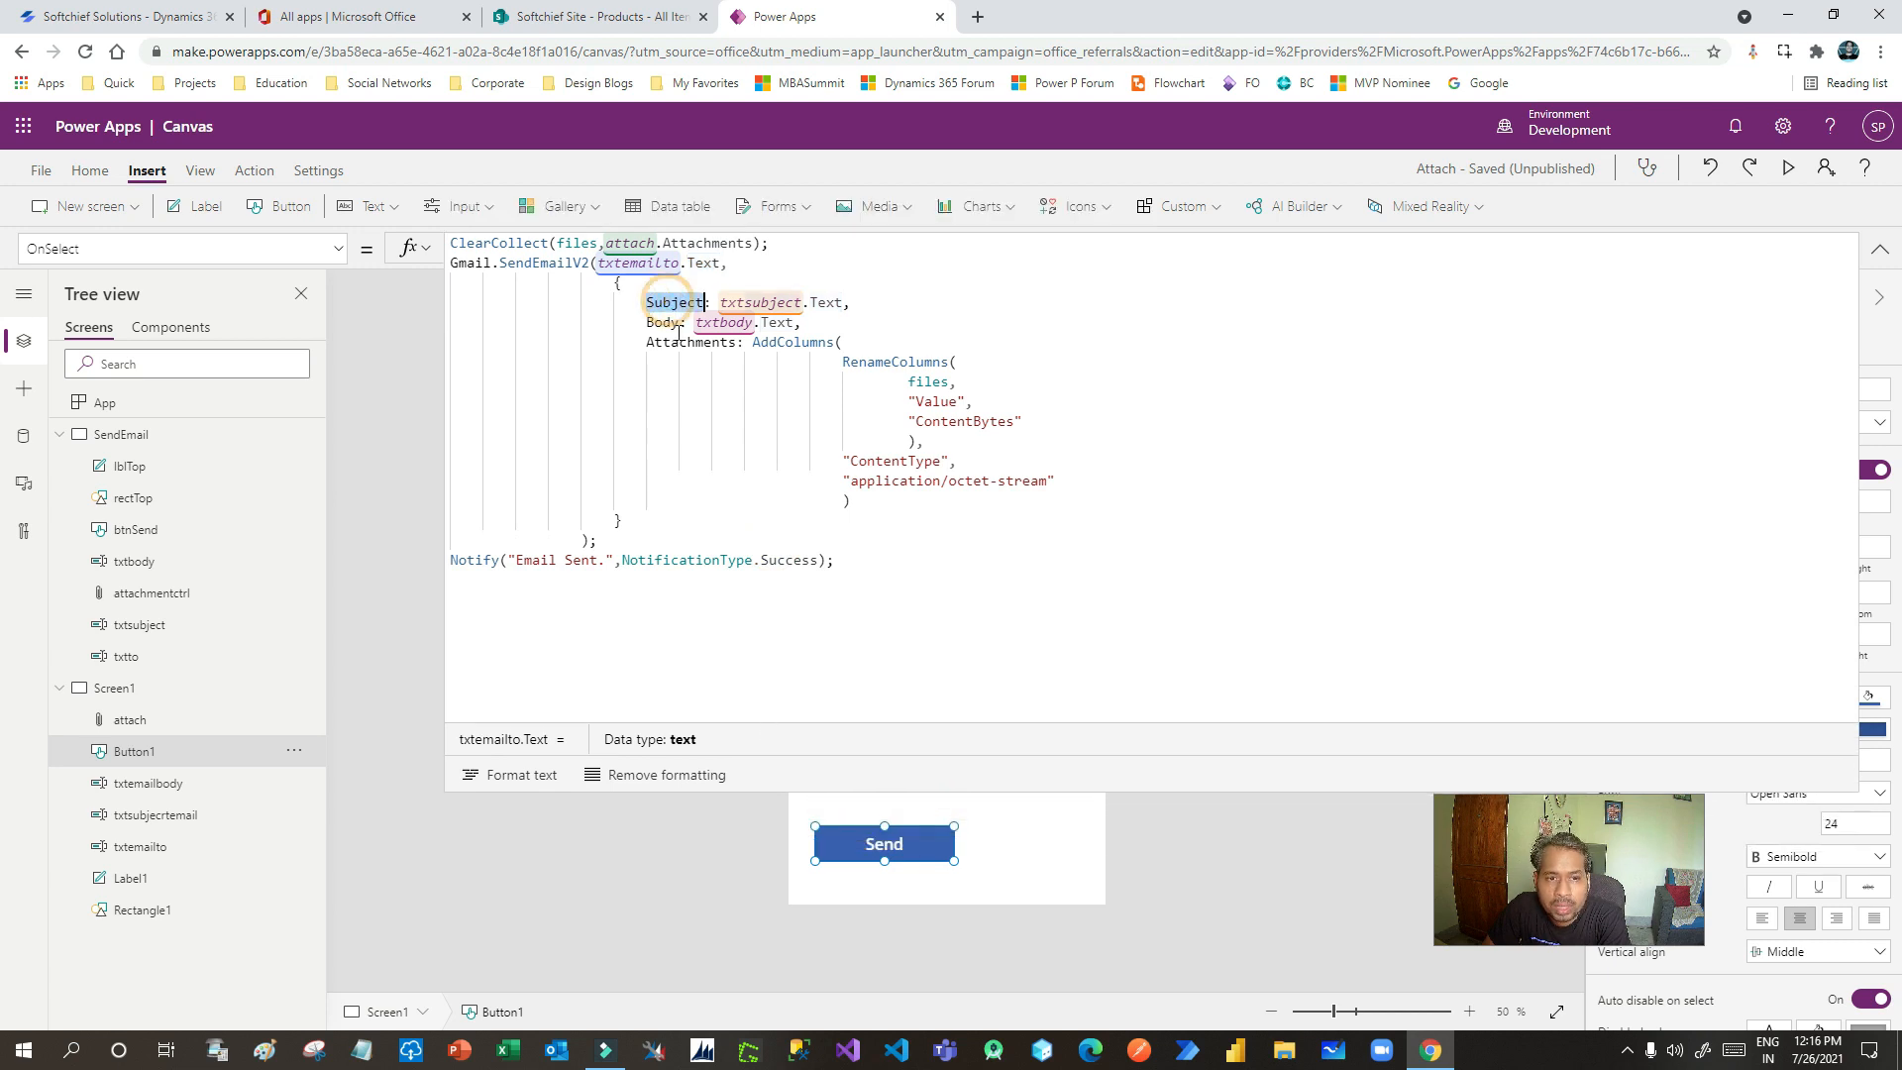
double_click(667, 323)
click(685, 342)
double_click(686, 344)
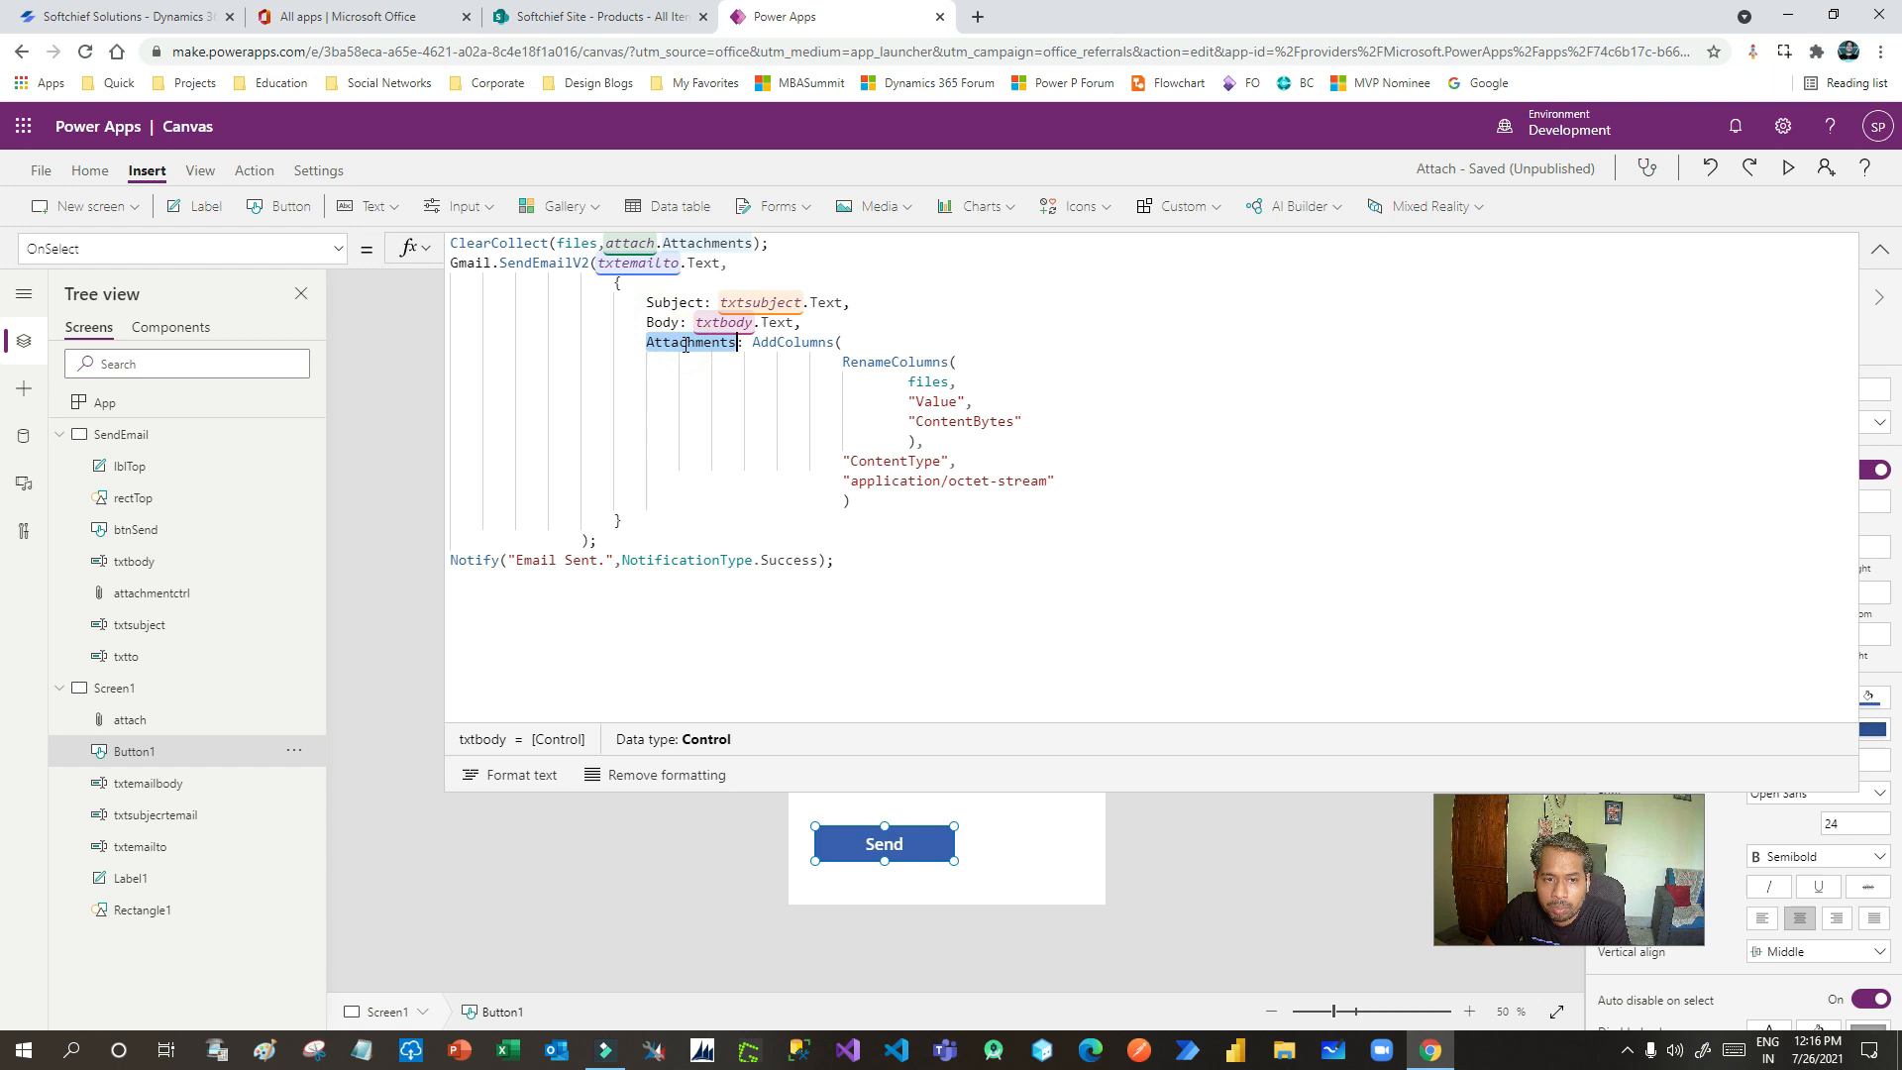
double_click(671, 302)
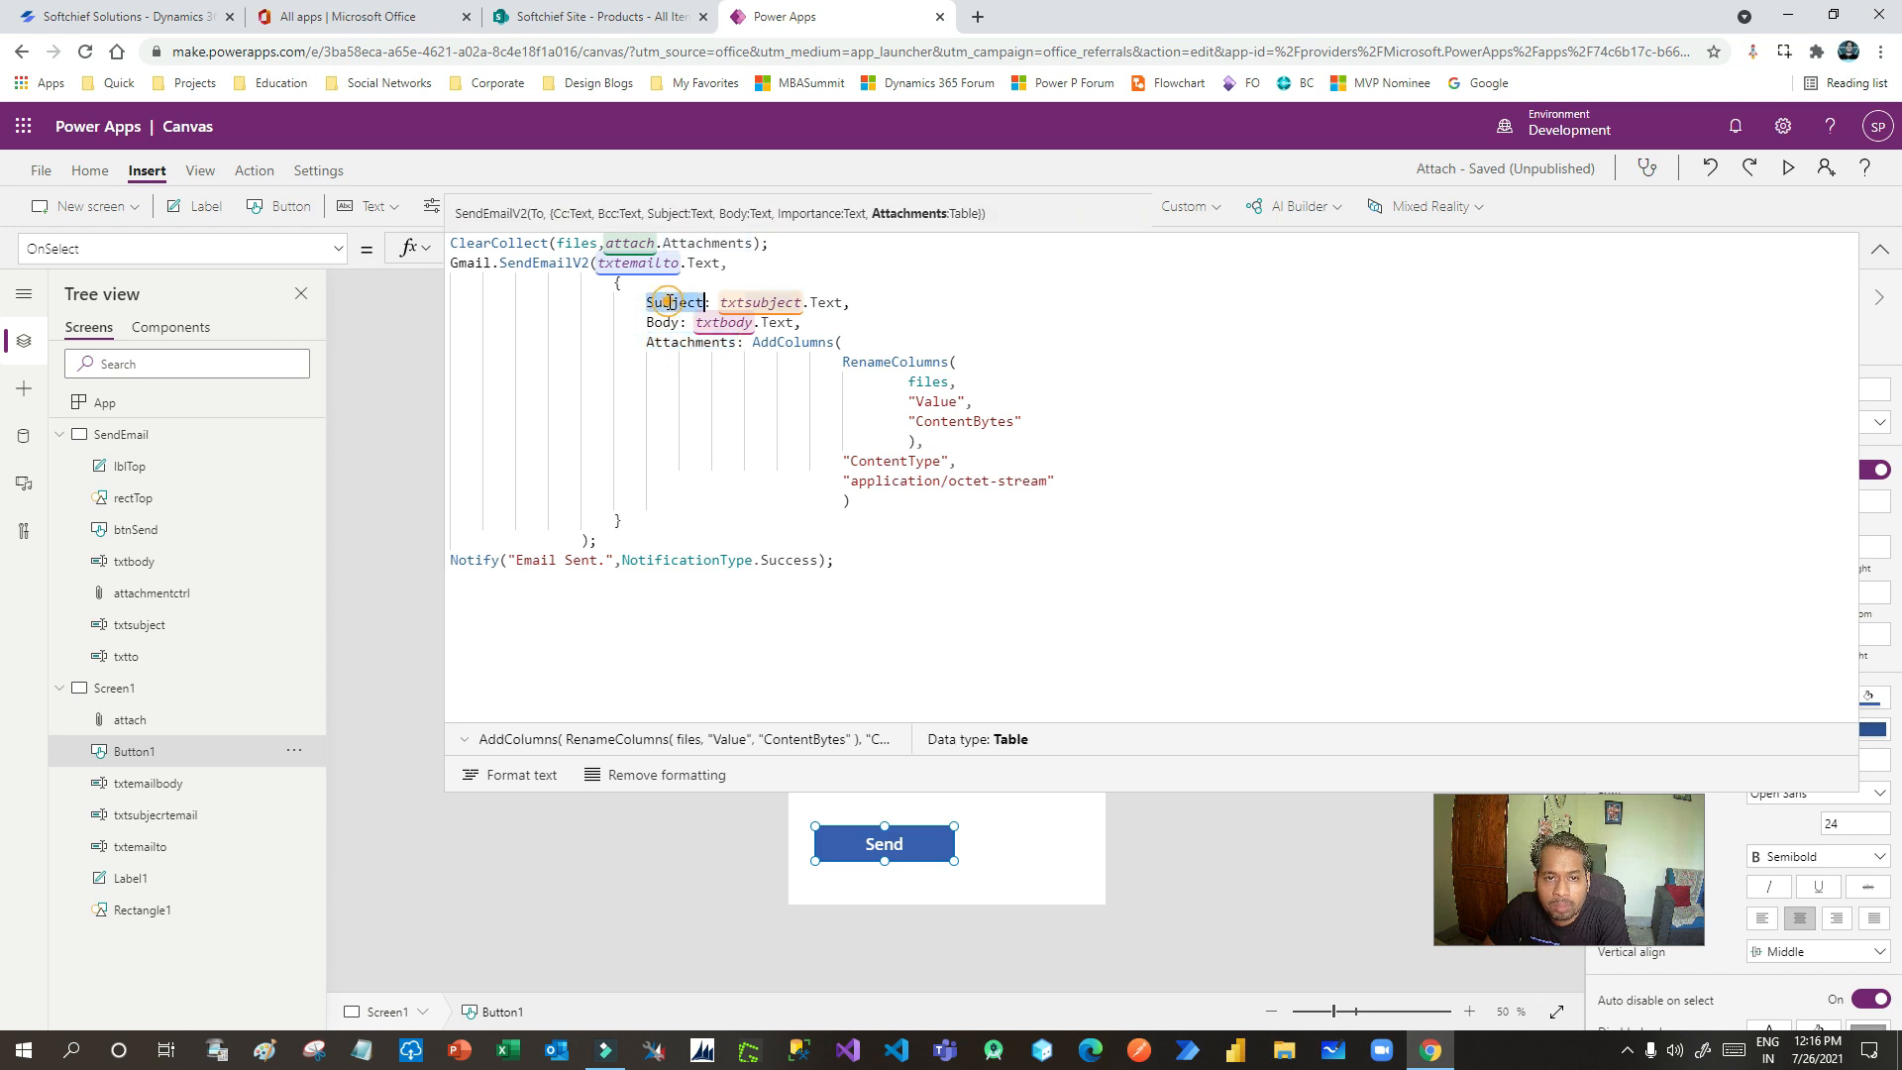
double_click(760, 303)
text(txt)
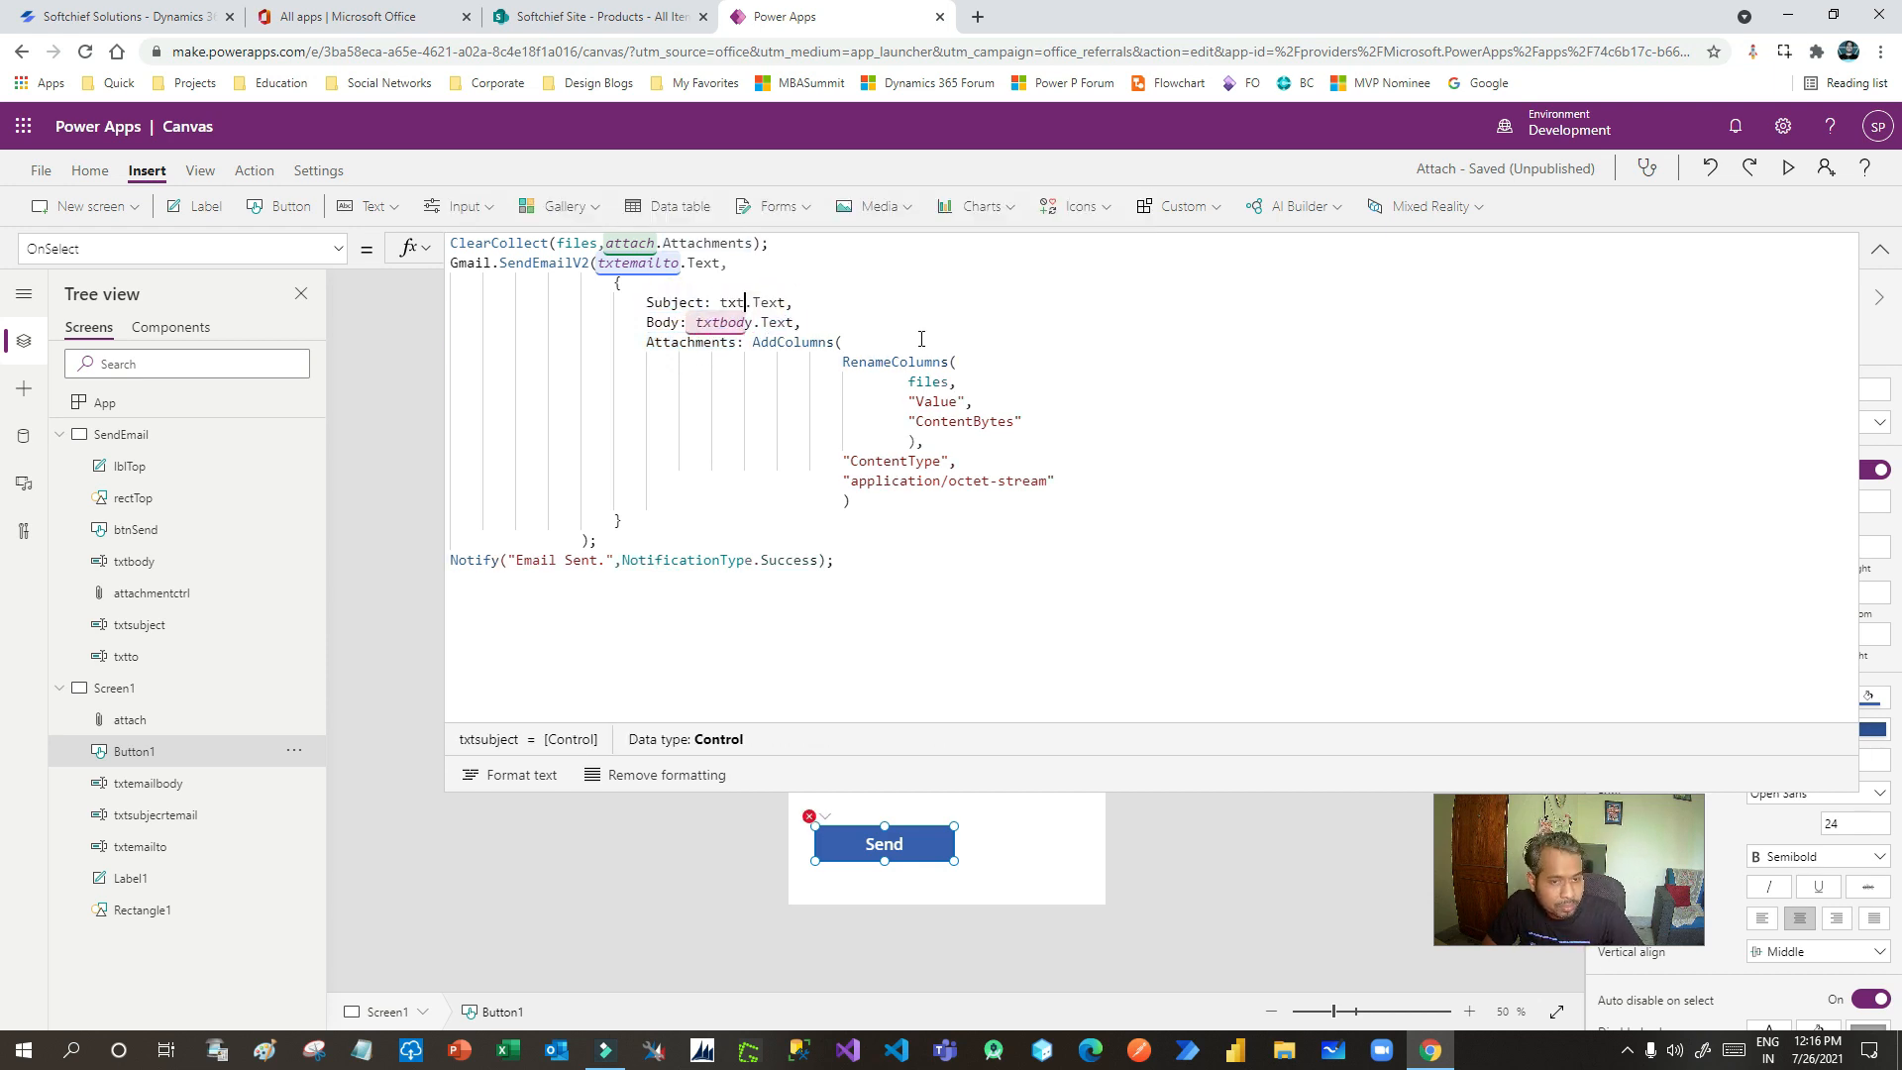
click(539, 814)
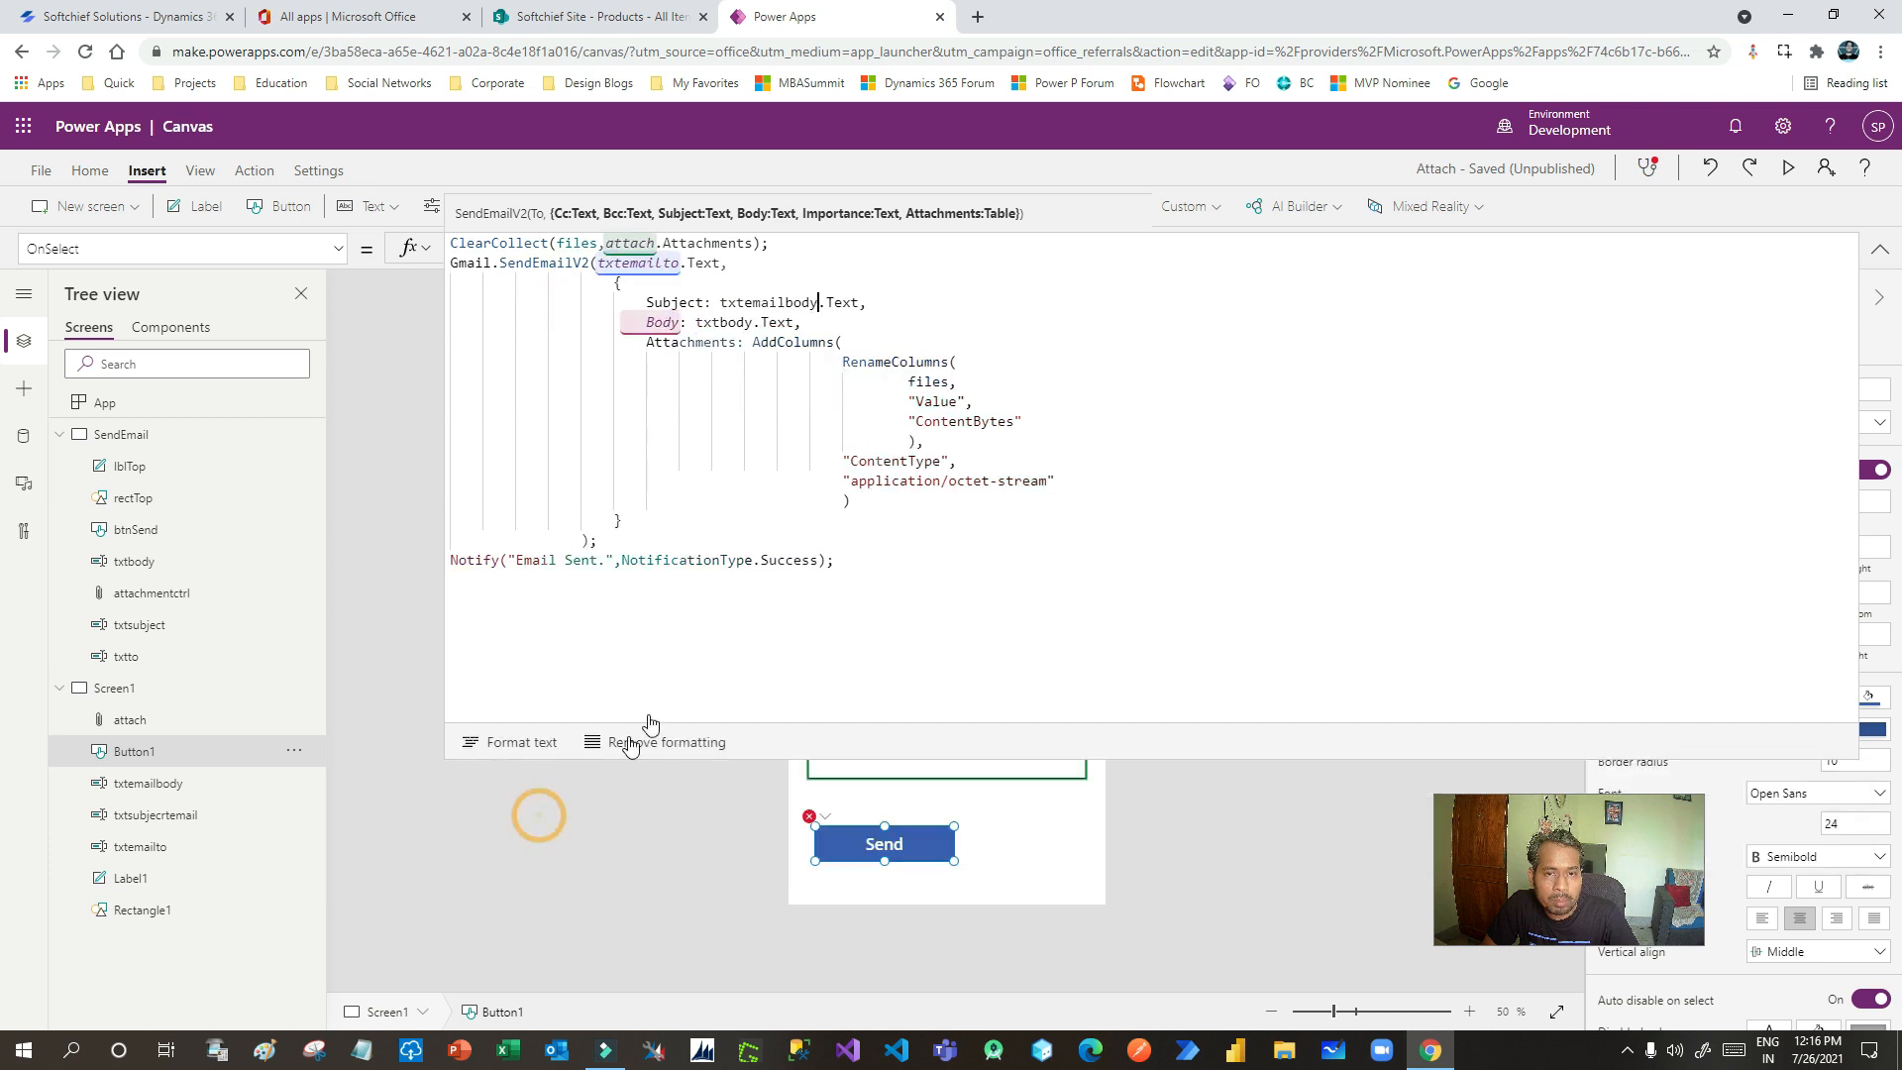
- Set the Subject argument to txtsubjecrtemail and the Body argument to txtemailbody
double_click(711, 324)
text(txt)
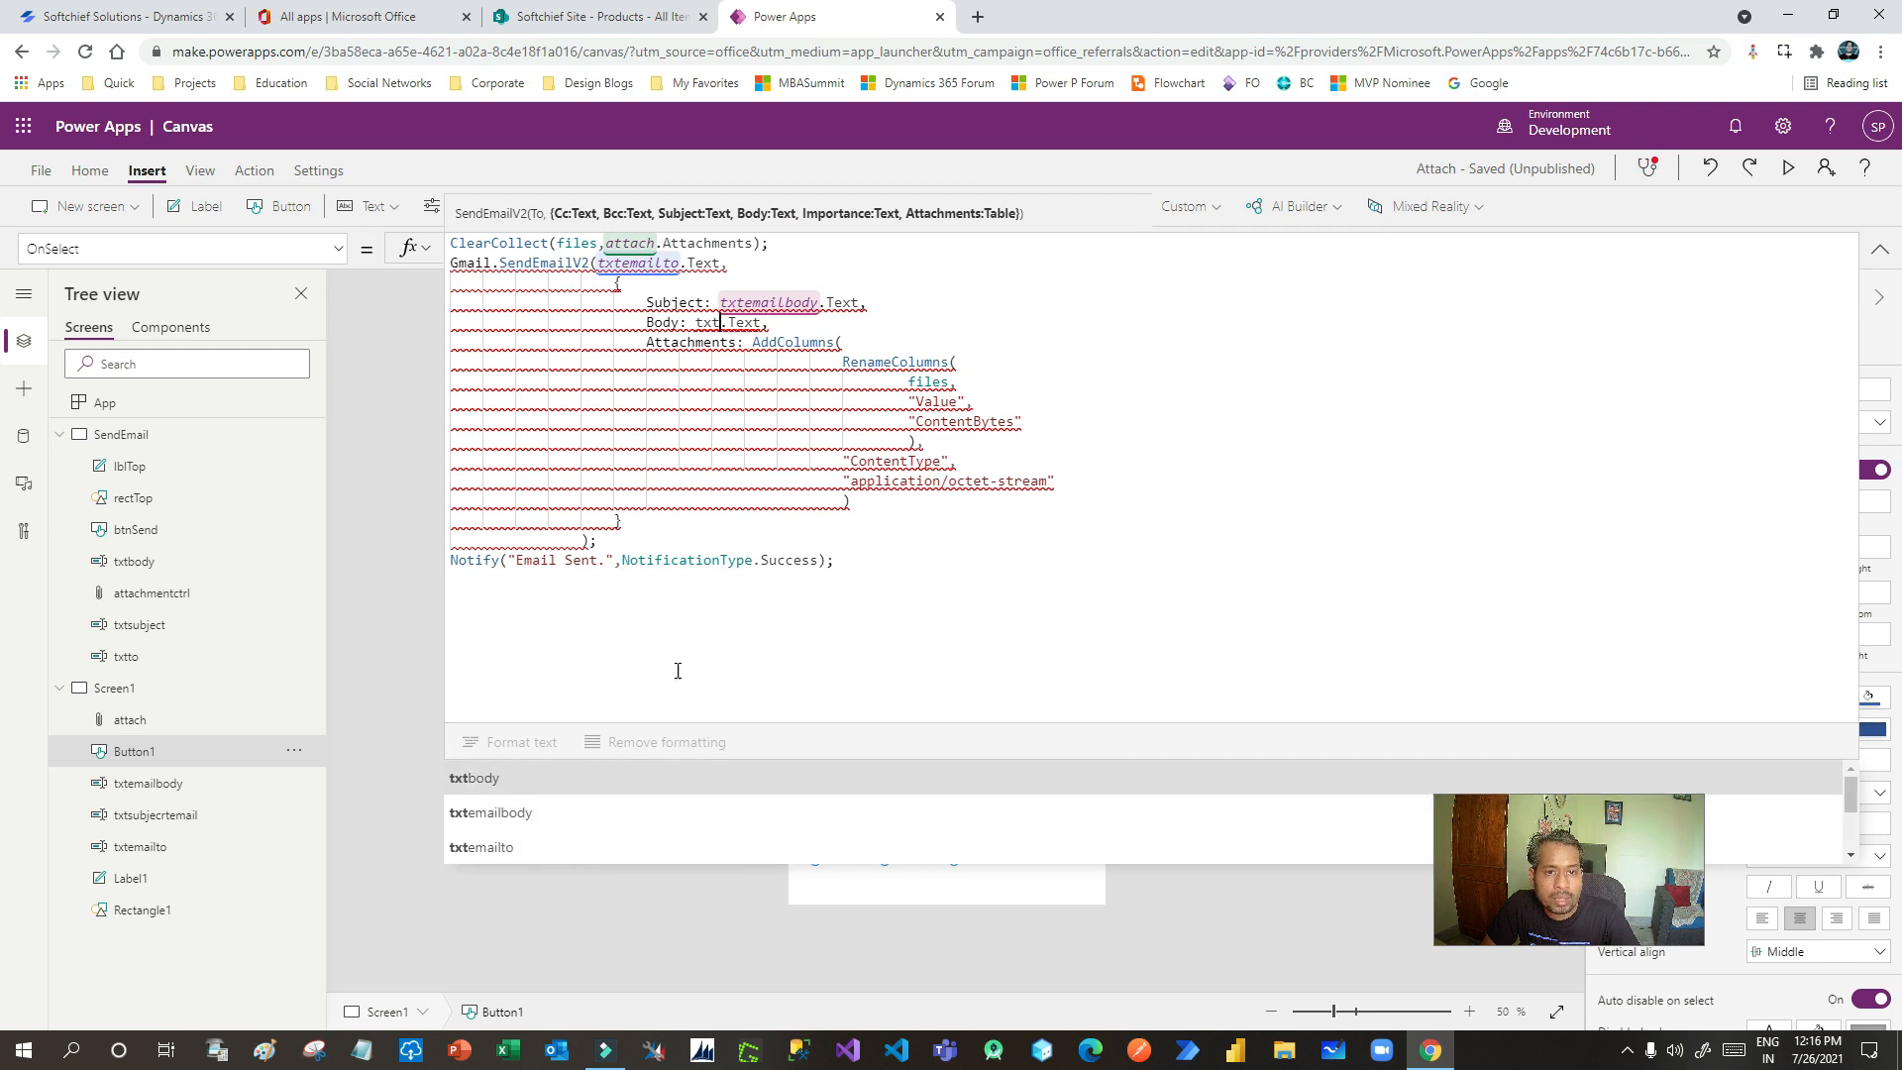
double_click(781, 306)
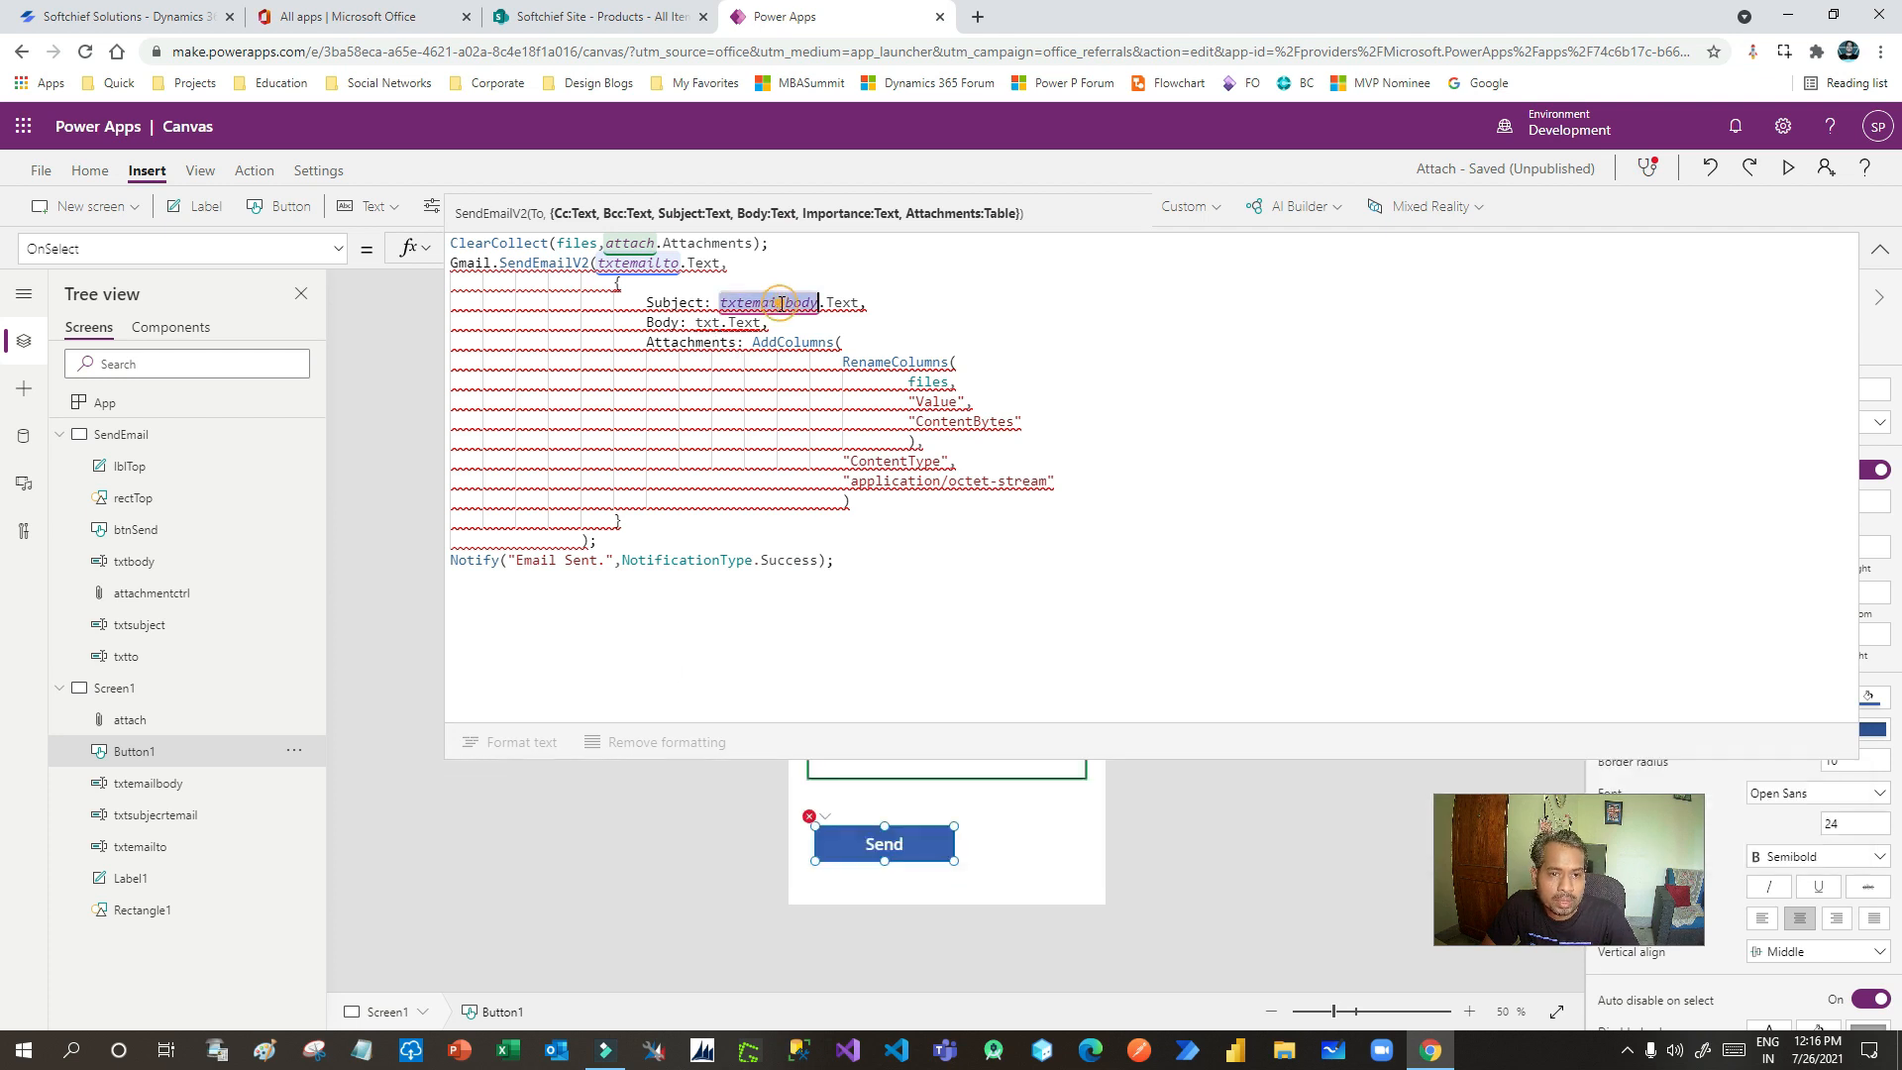
text(txt)
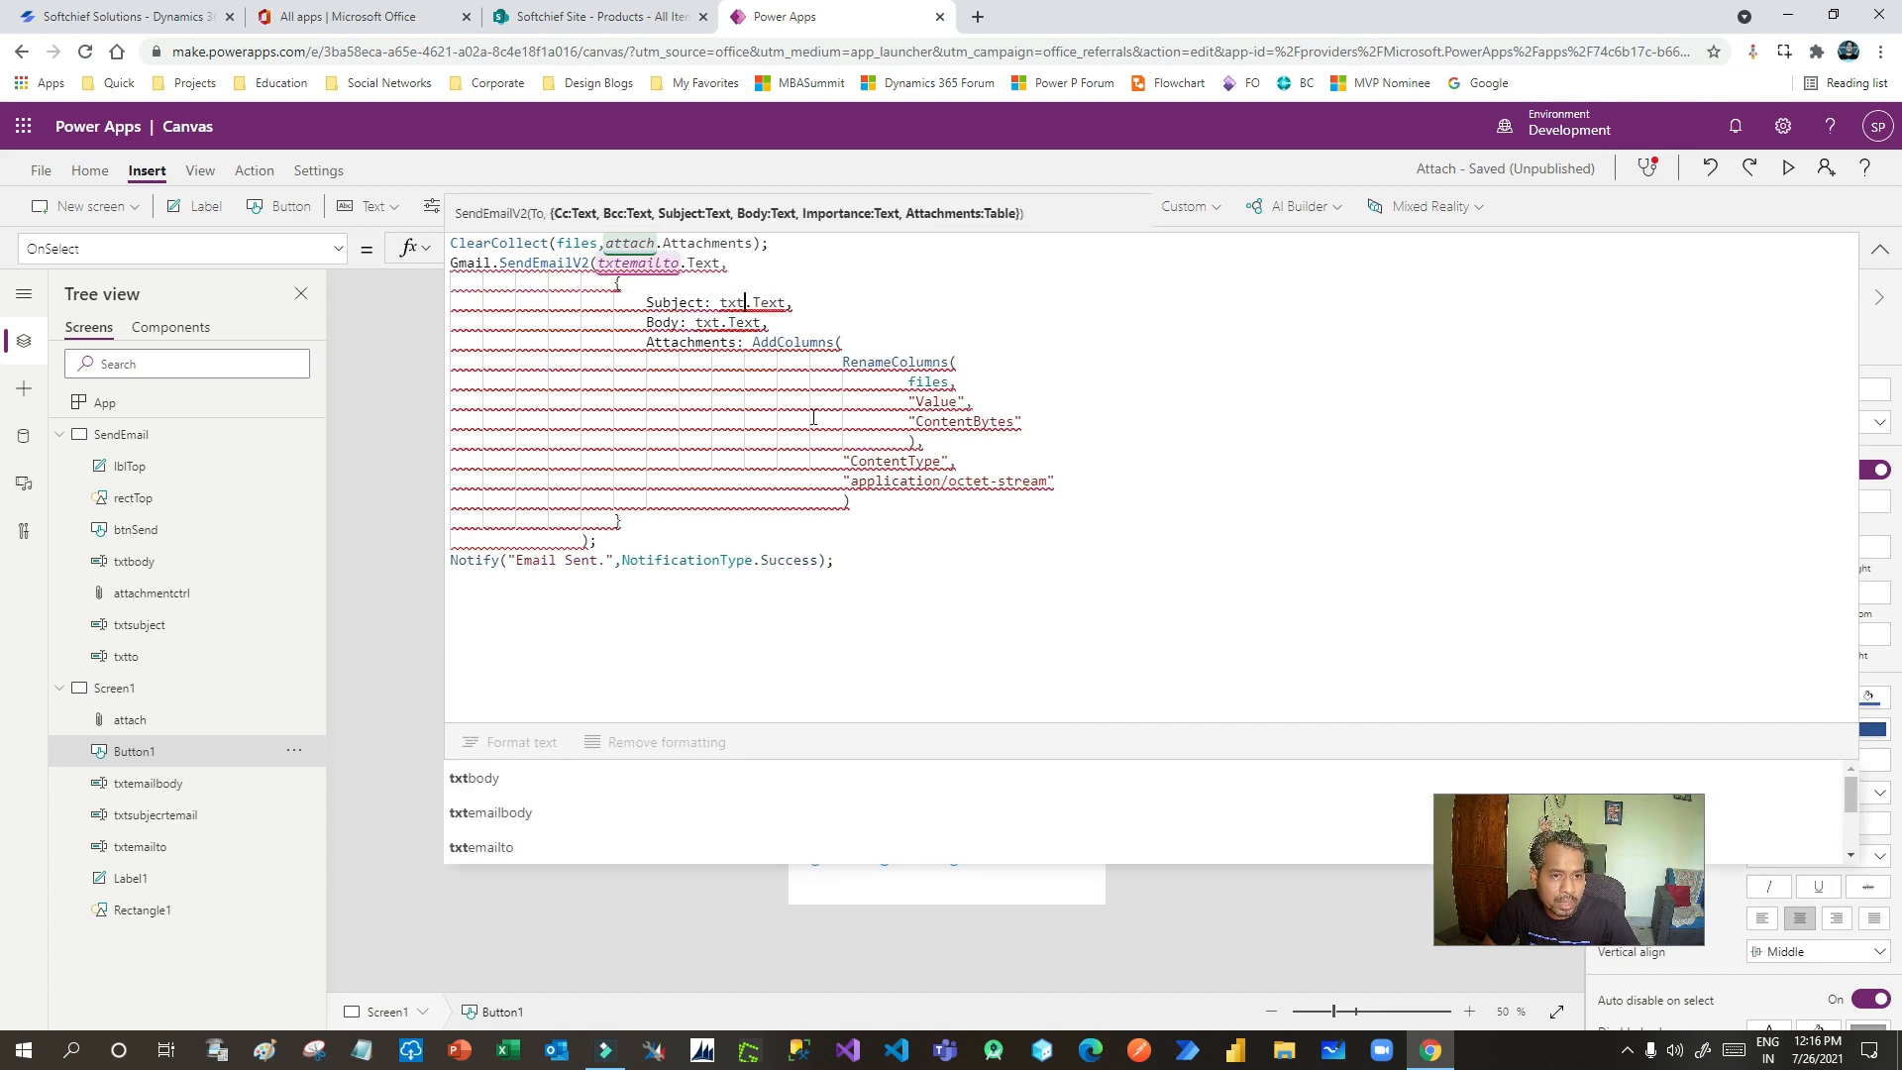
mouse_move(814, 417)
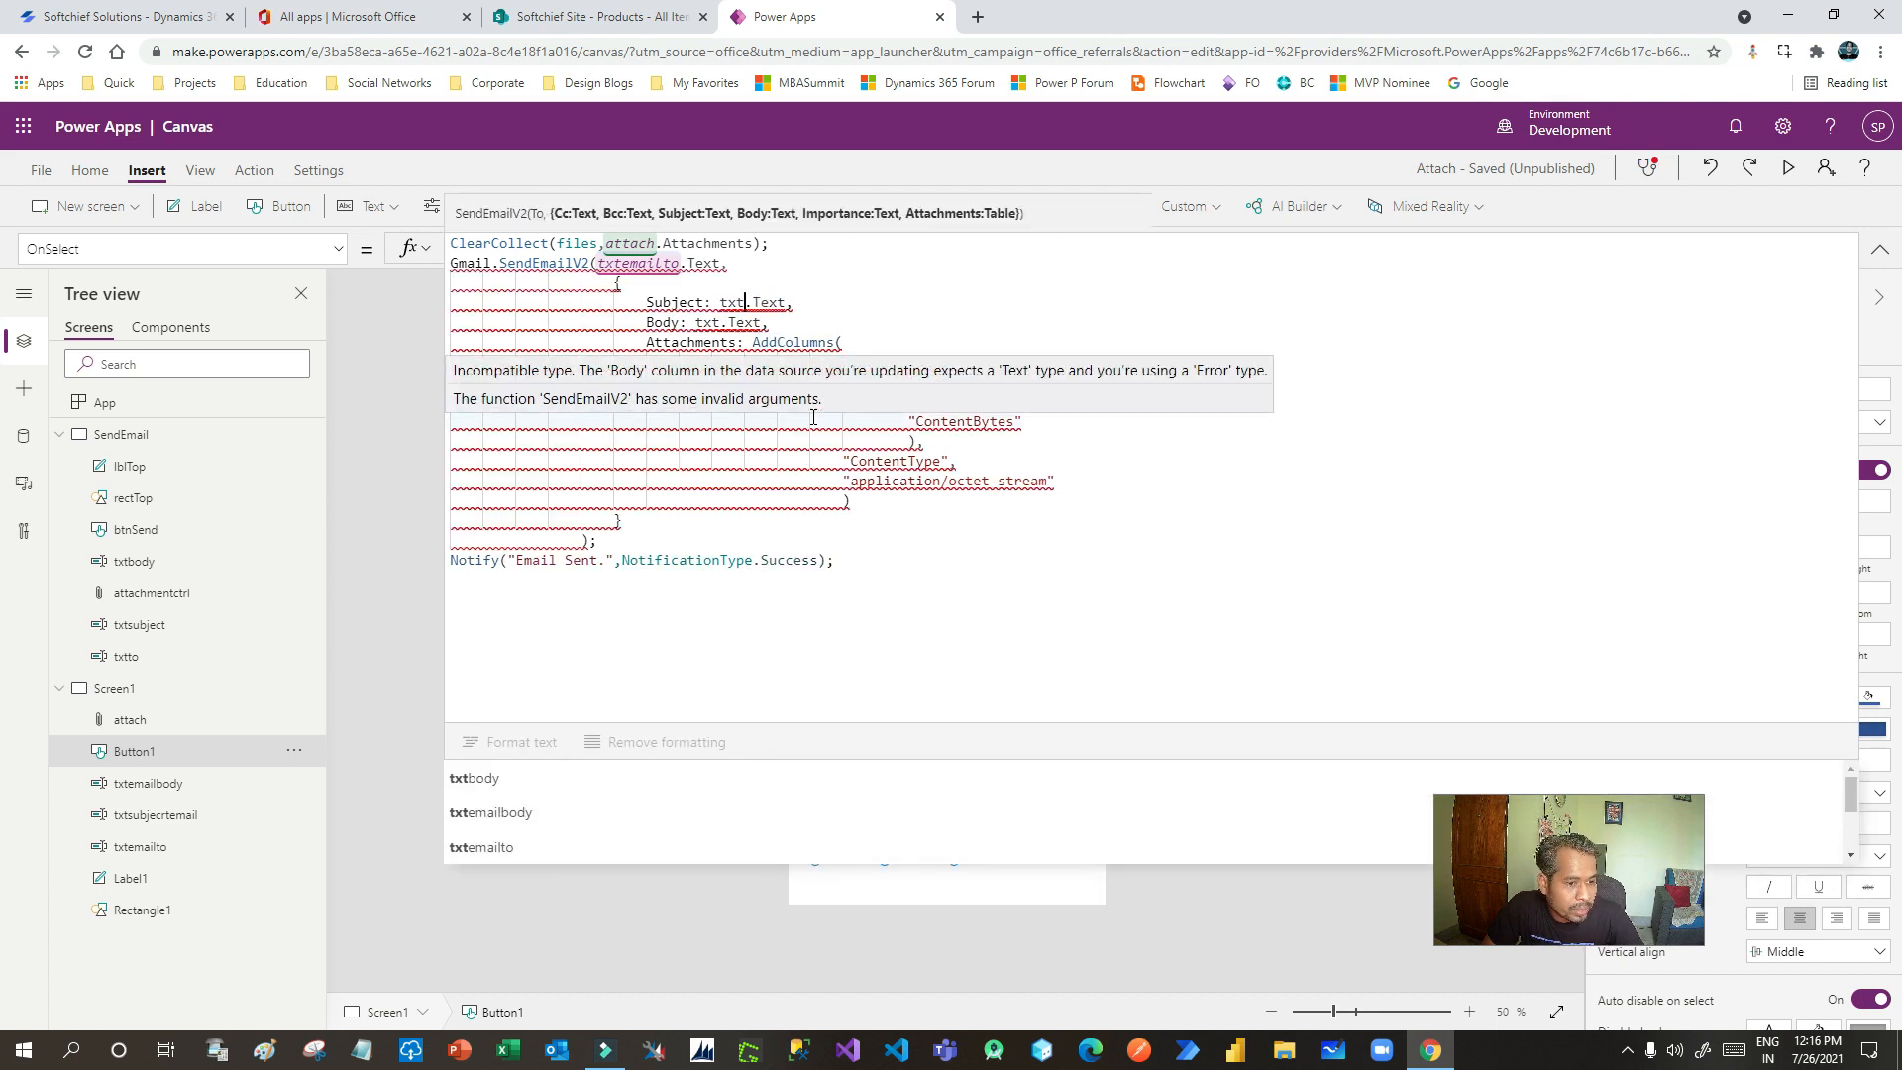
text(su)
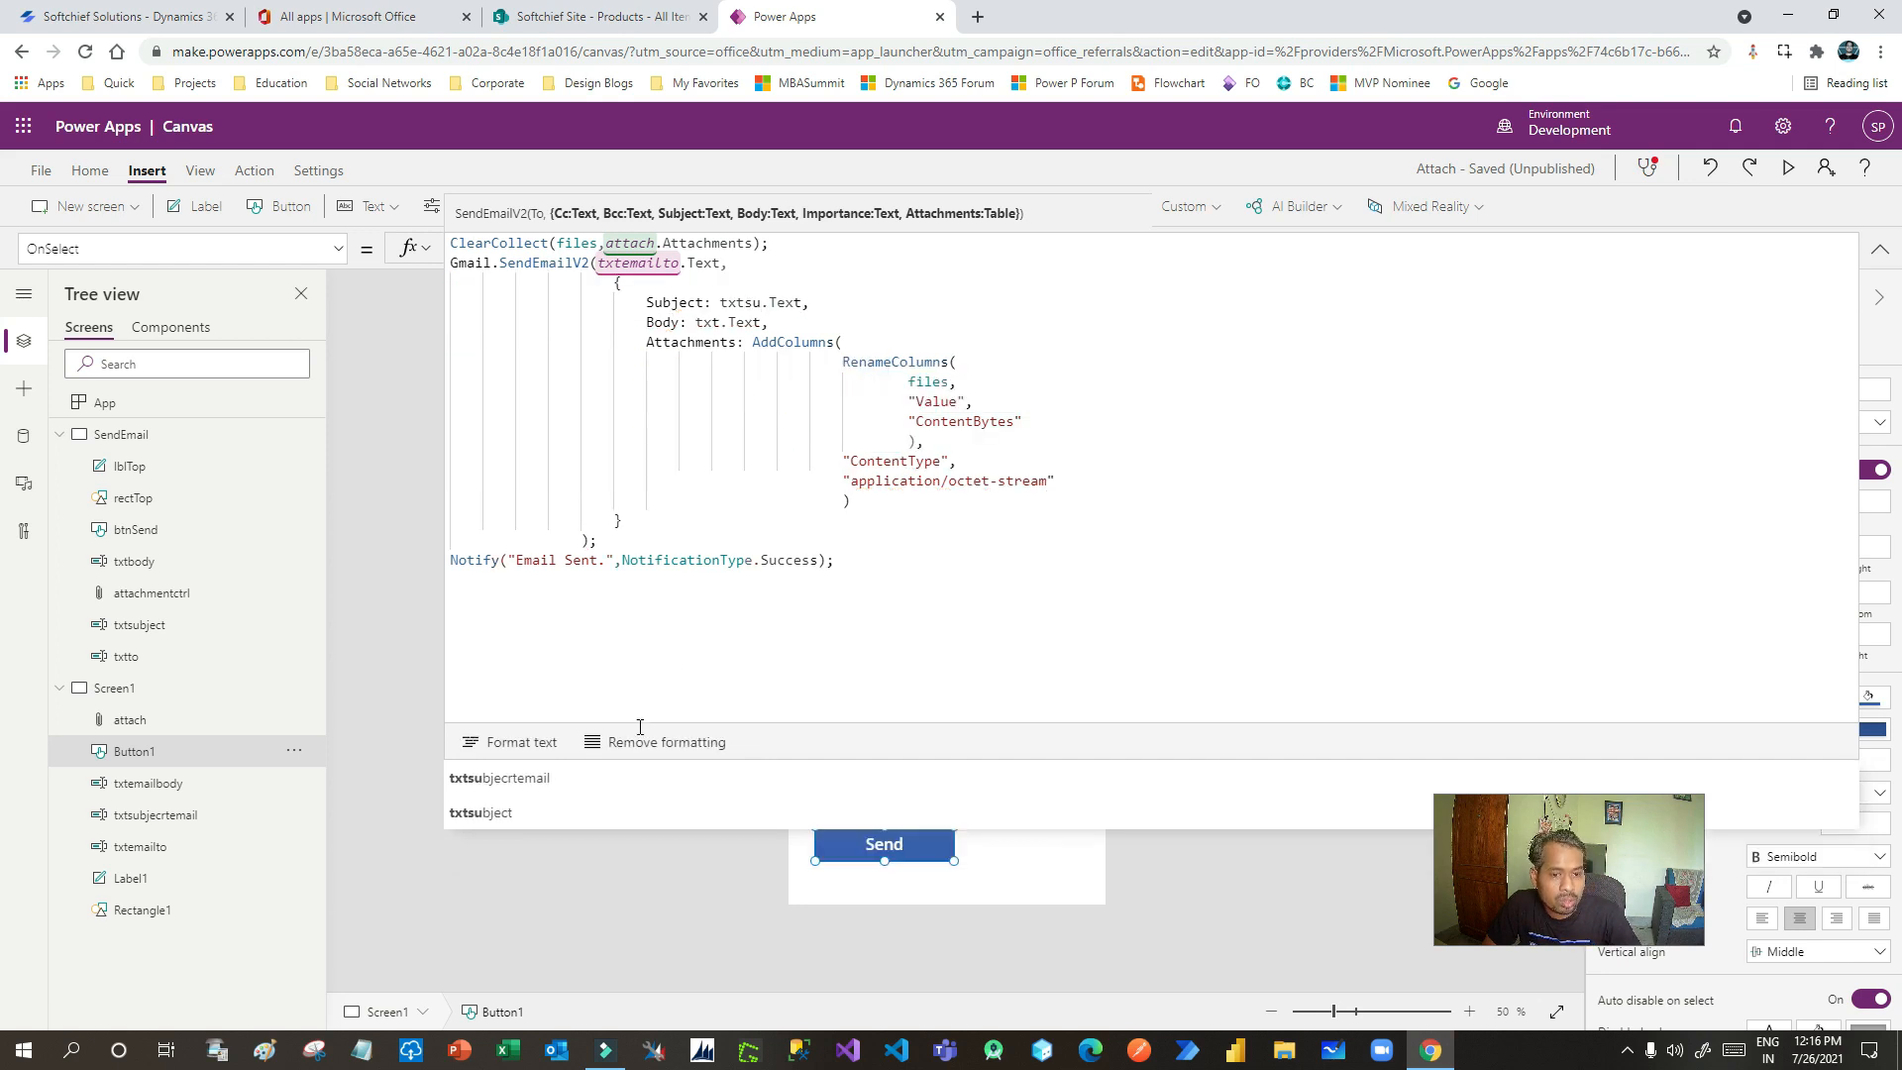
click(565, 780)
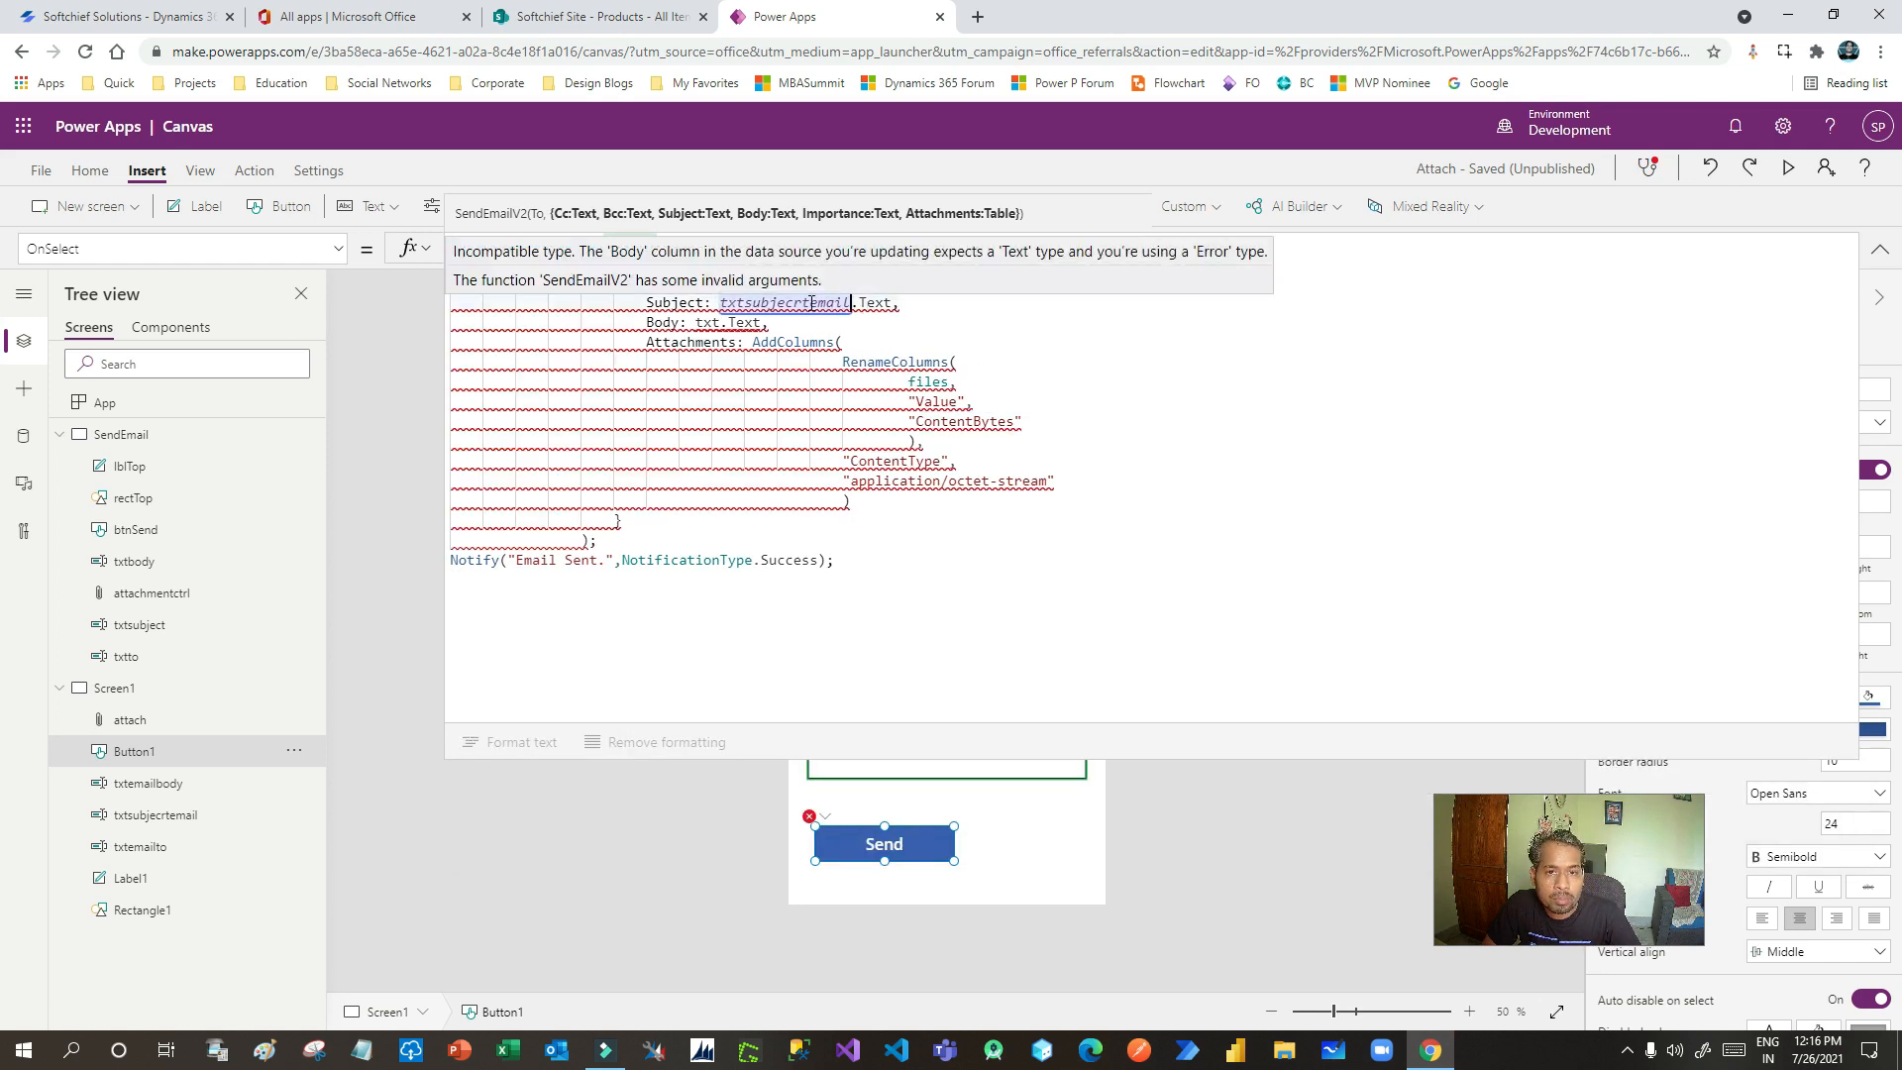
click(717, 323)
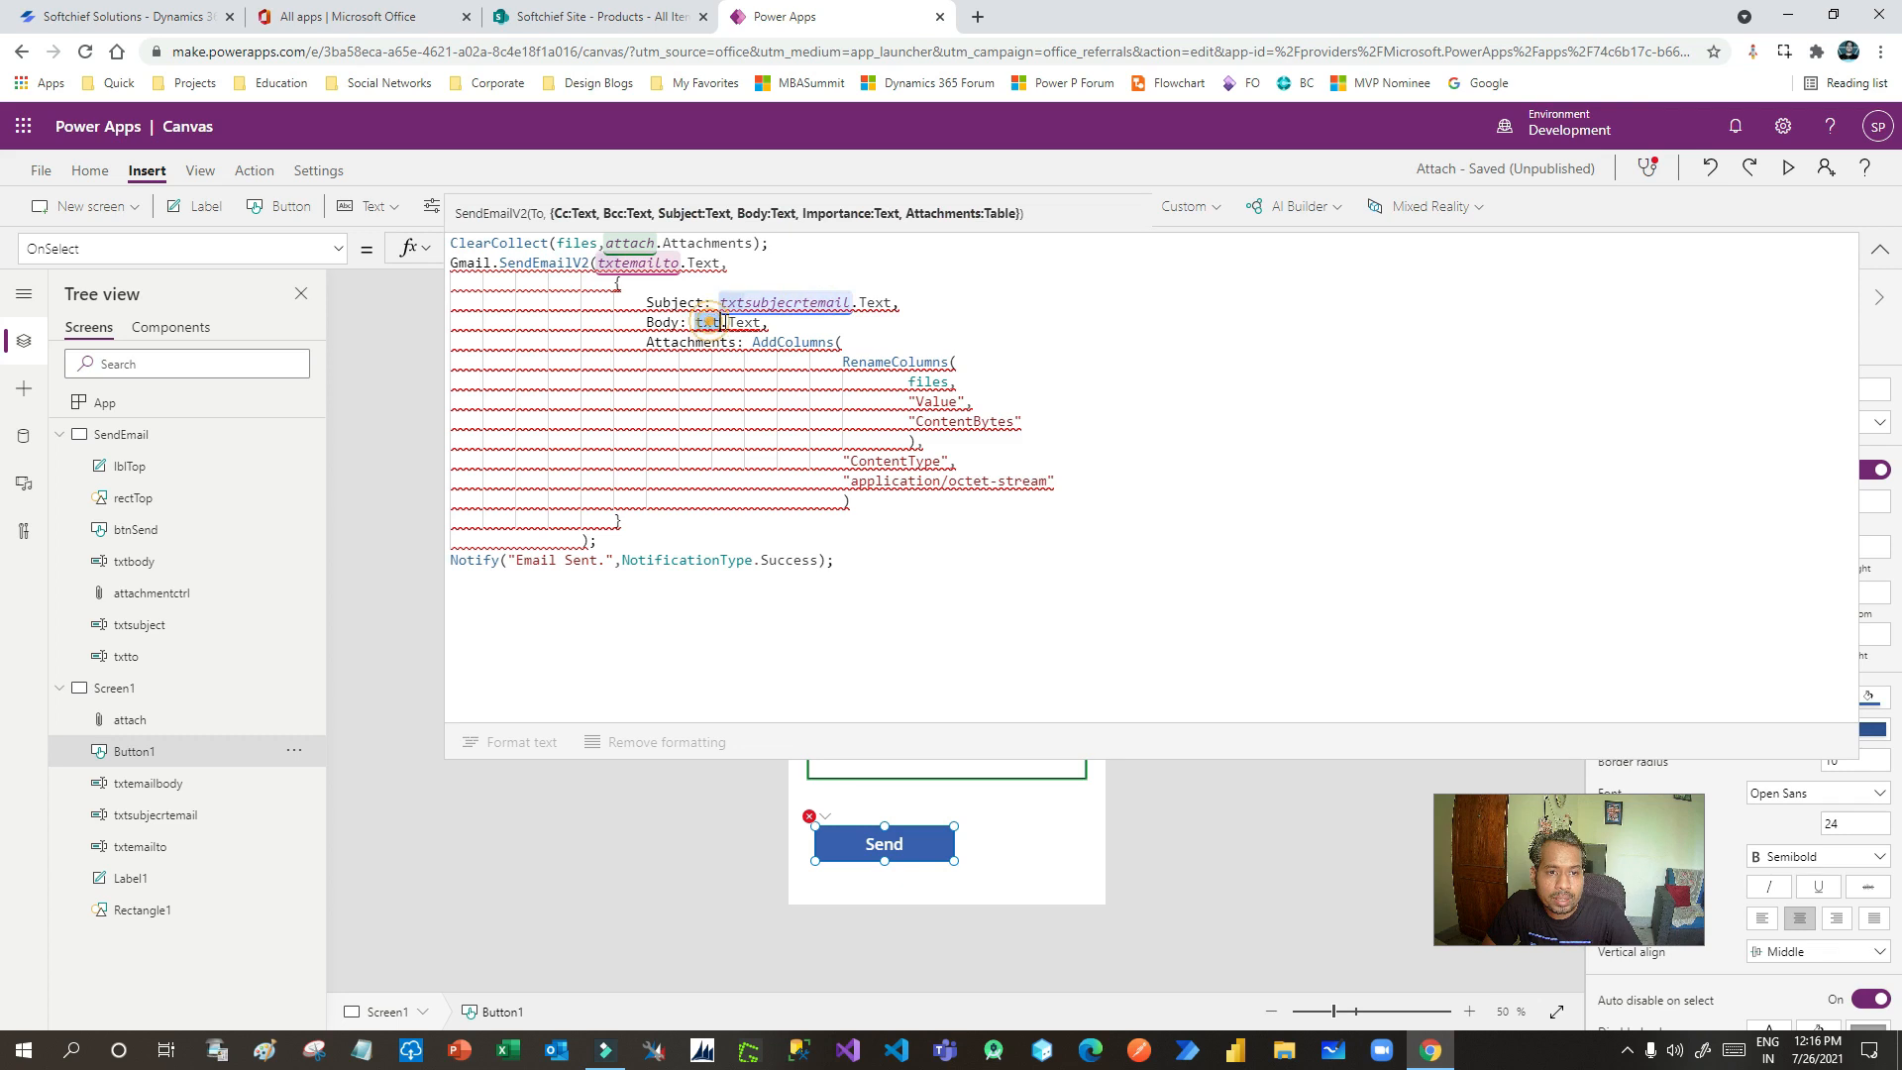
text(e)
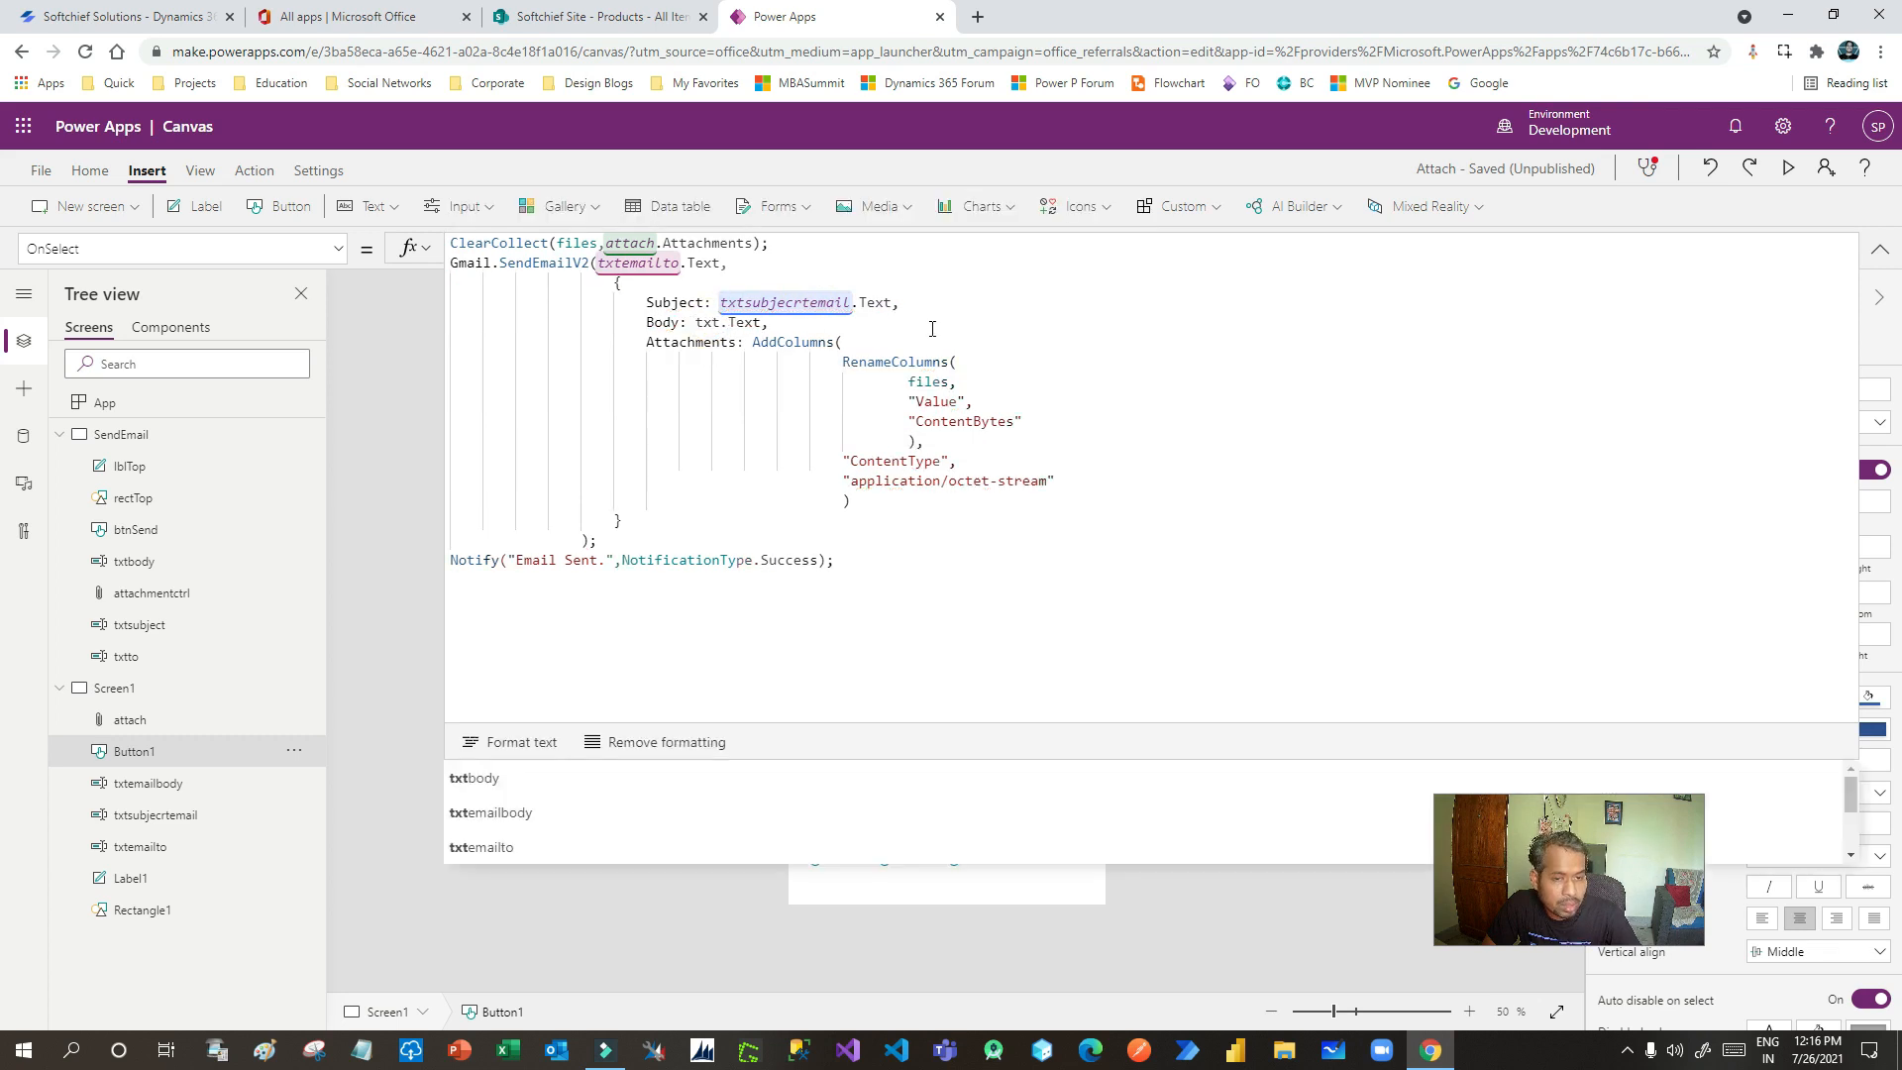
click(556, 813)
- Review the Subject, Body and Attachments arguments, including the AddColumns and RenameColumns expressions on files
click(821, 323)
click(666, 299)
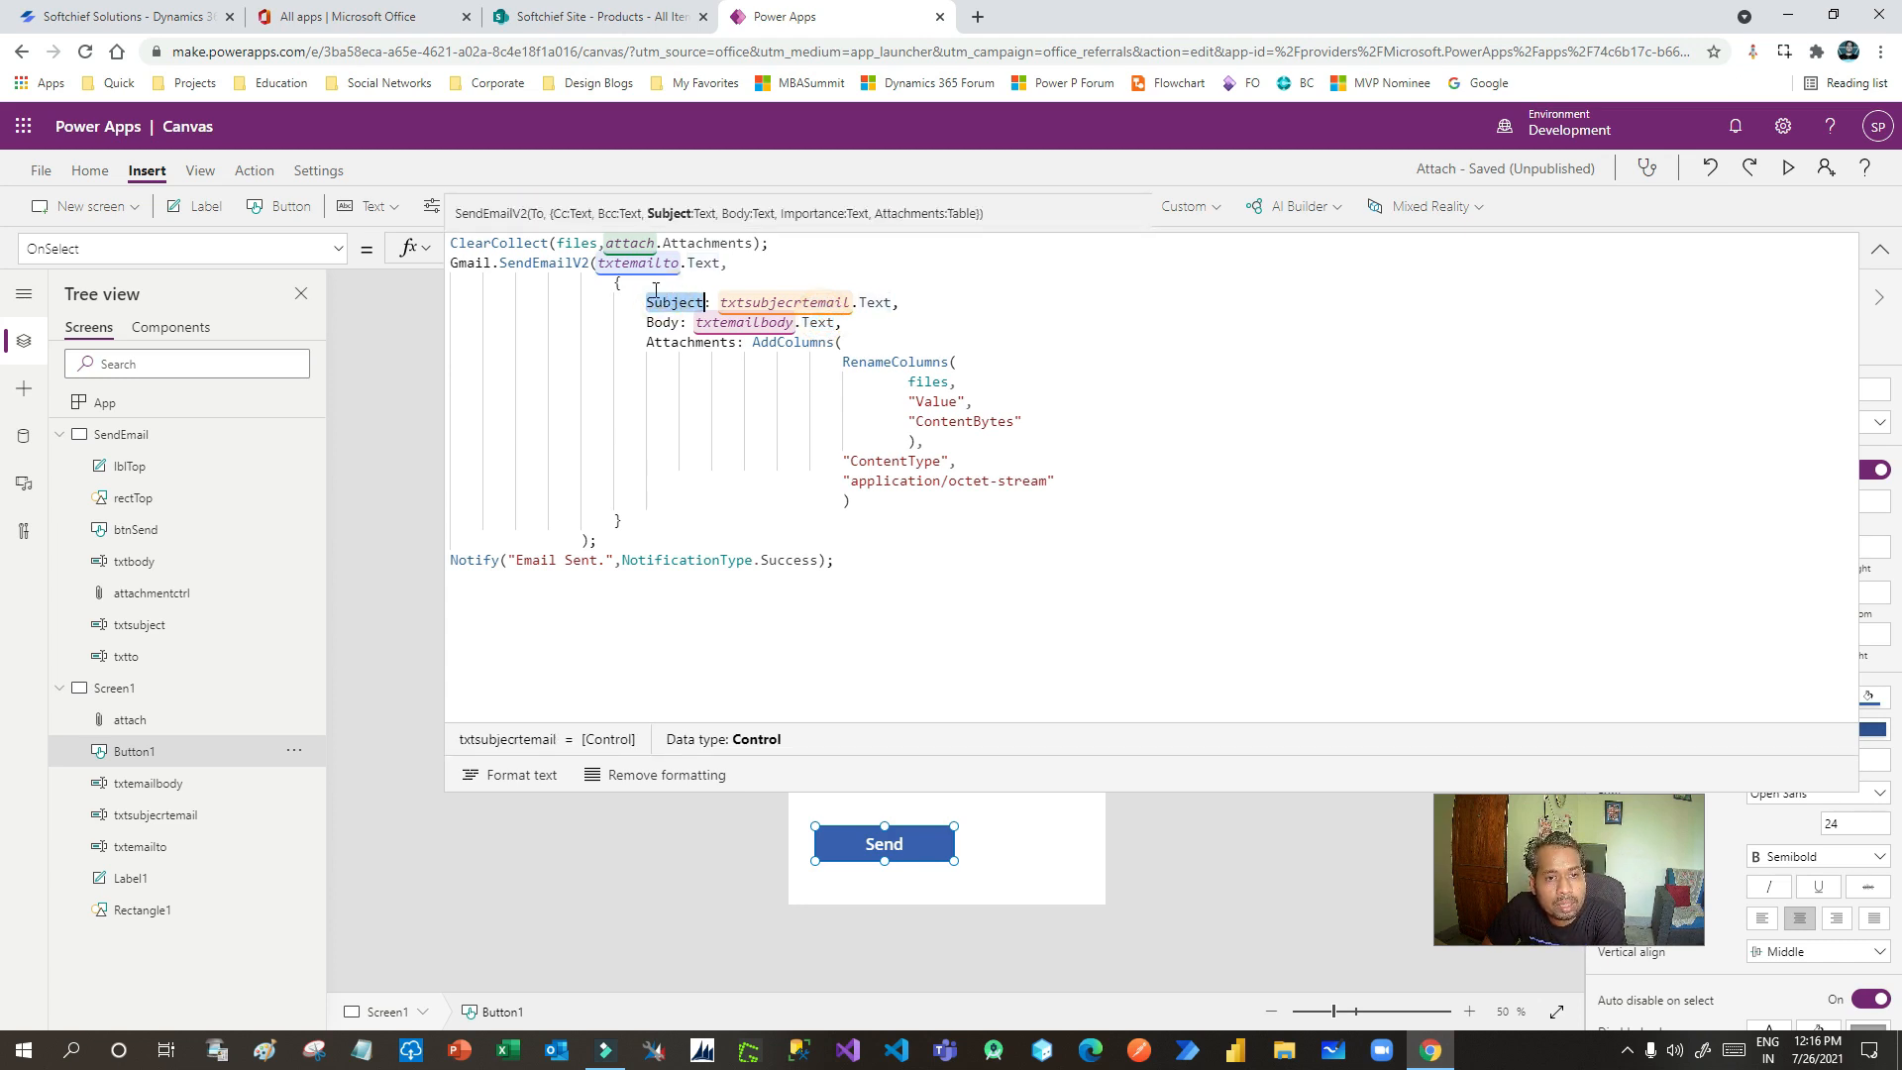
click(666, 323)
click(693, 345)
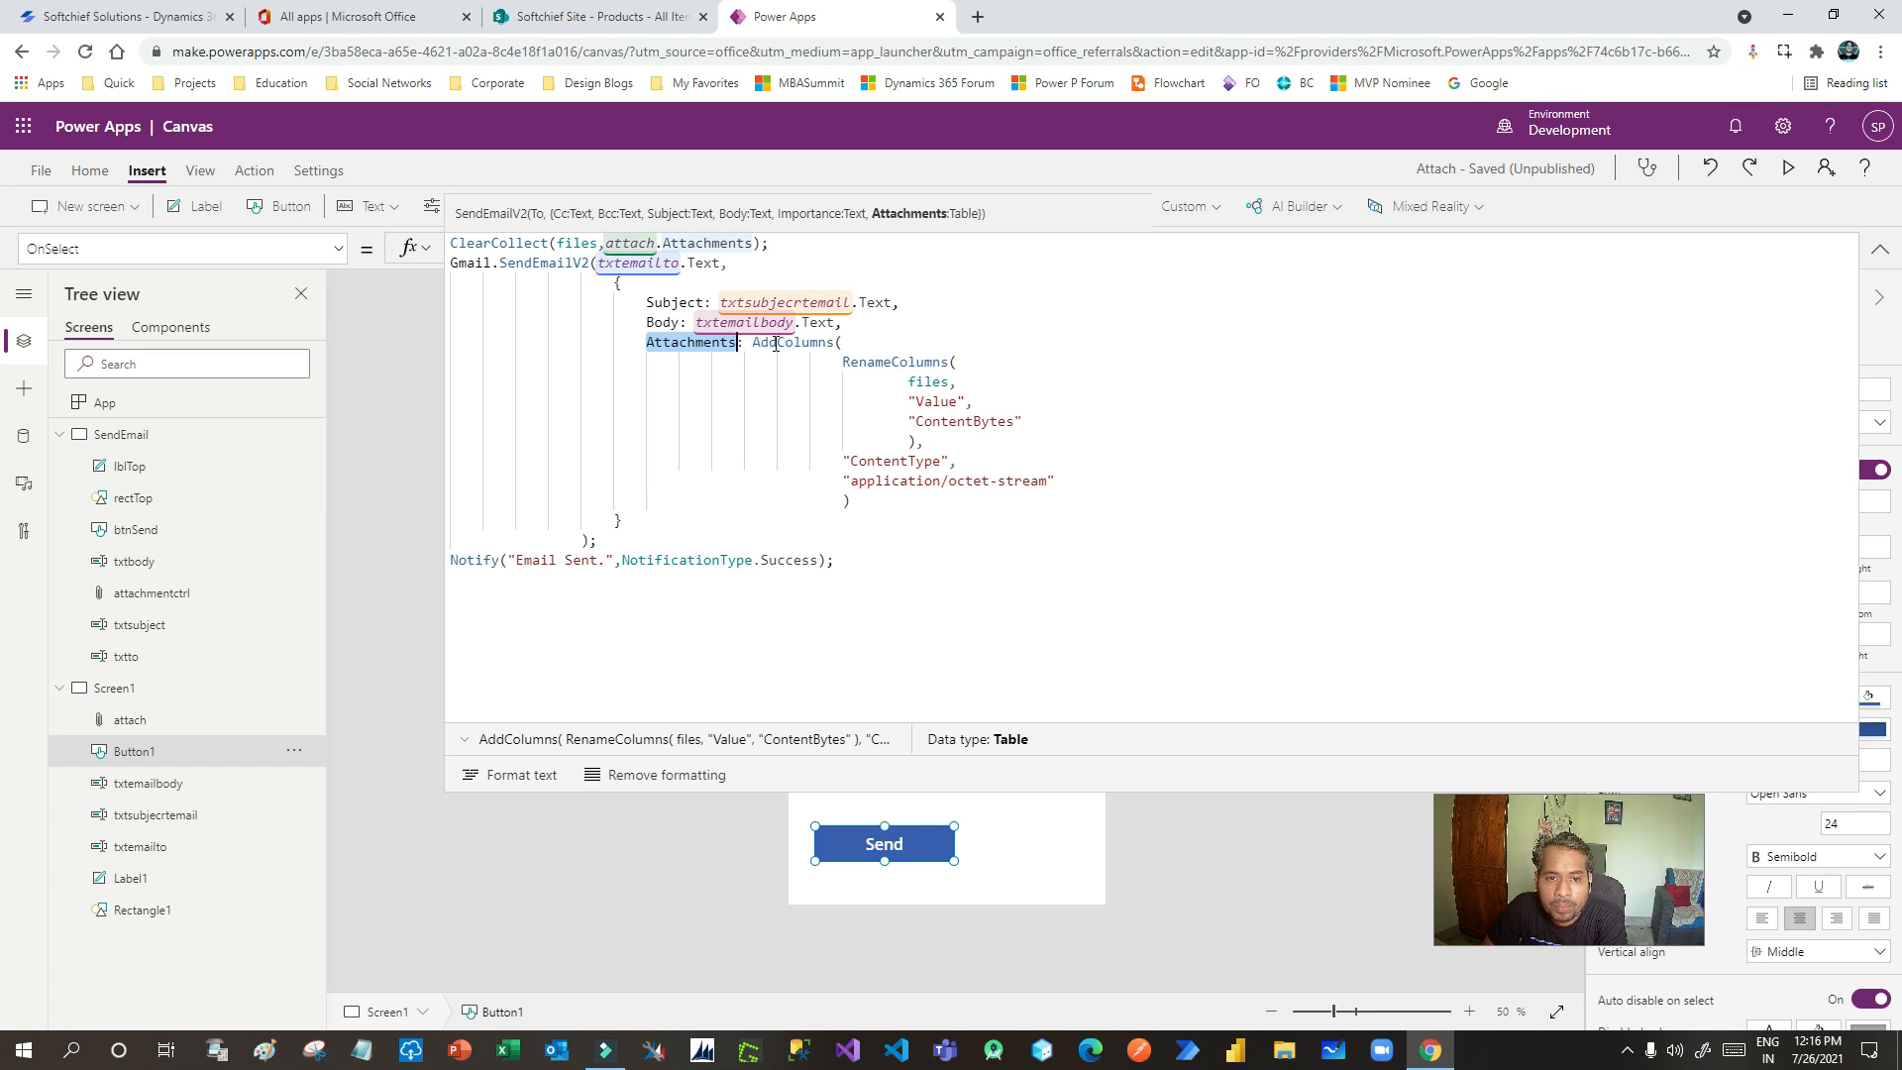
click(838, 344)
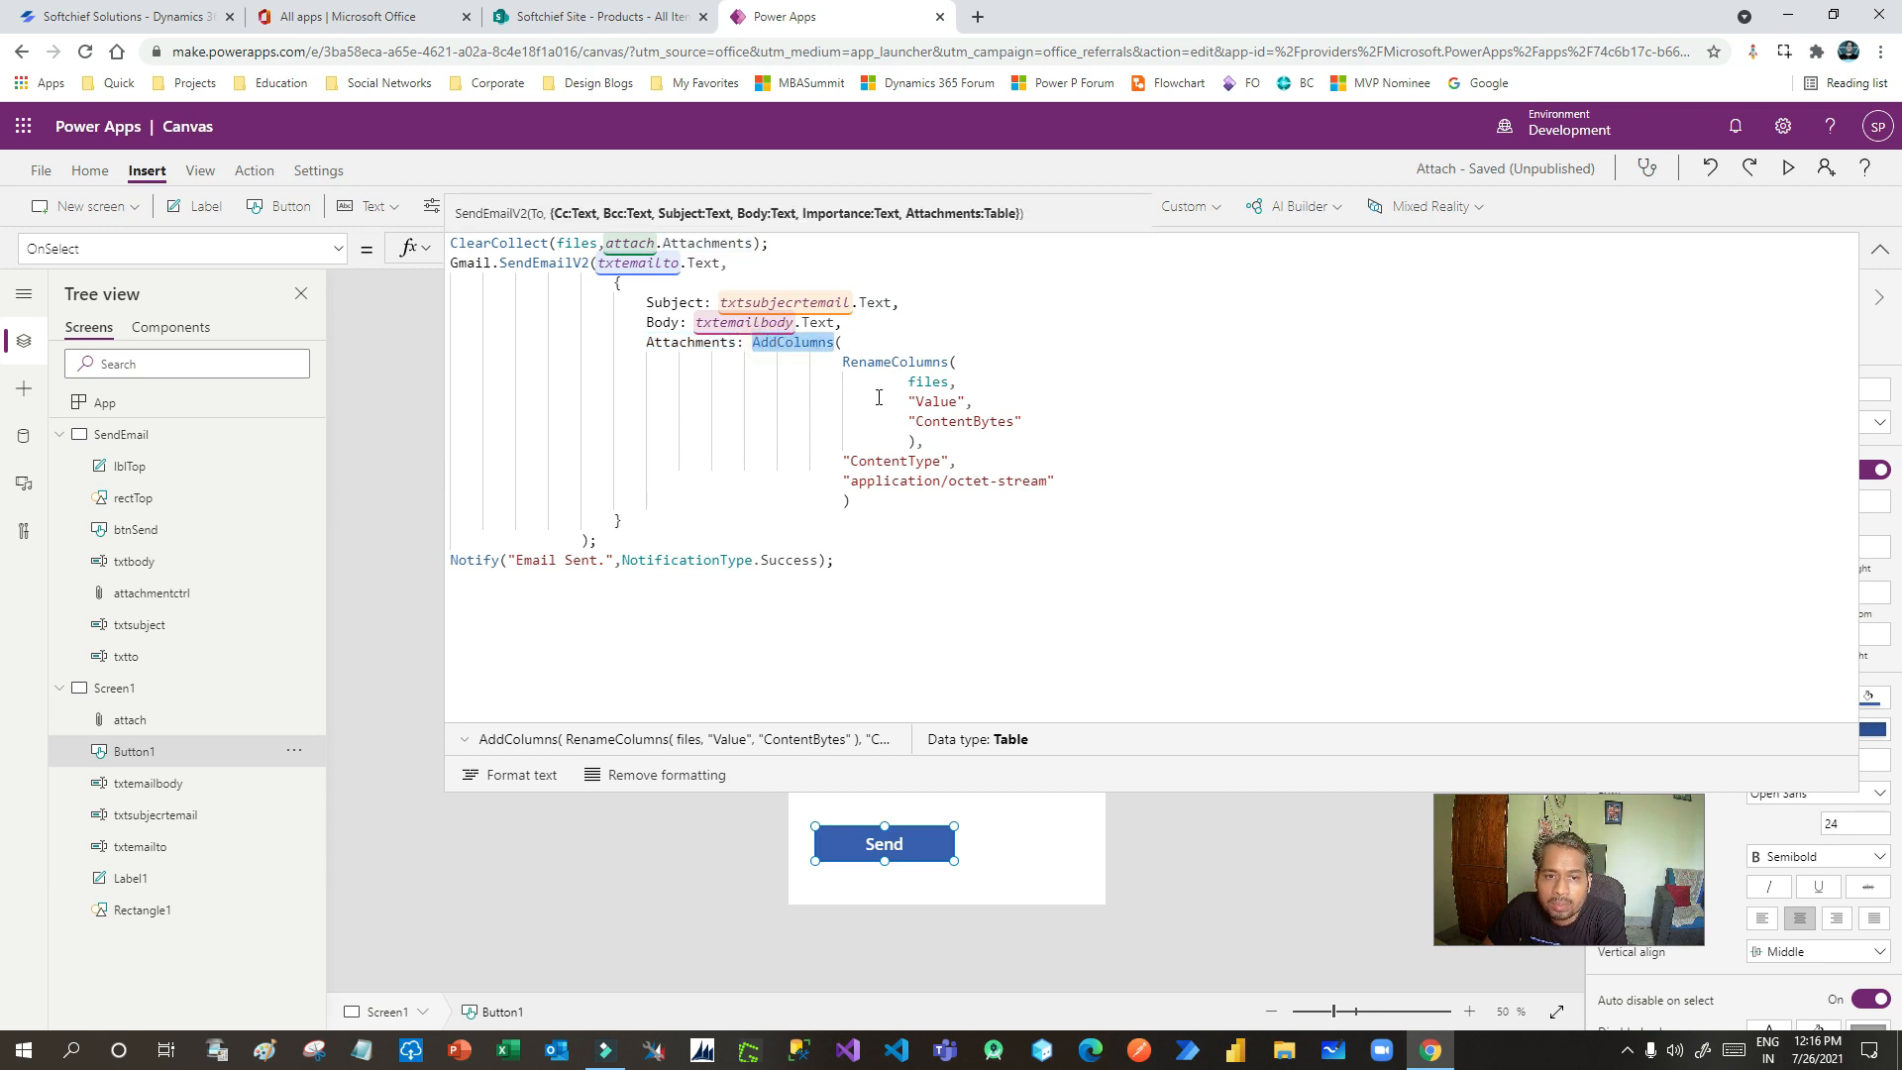
click(845, 361)
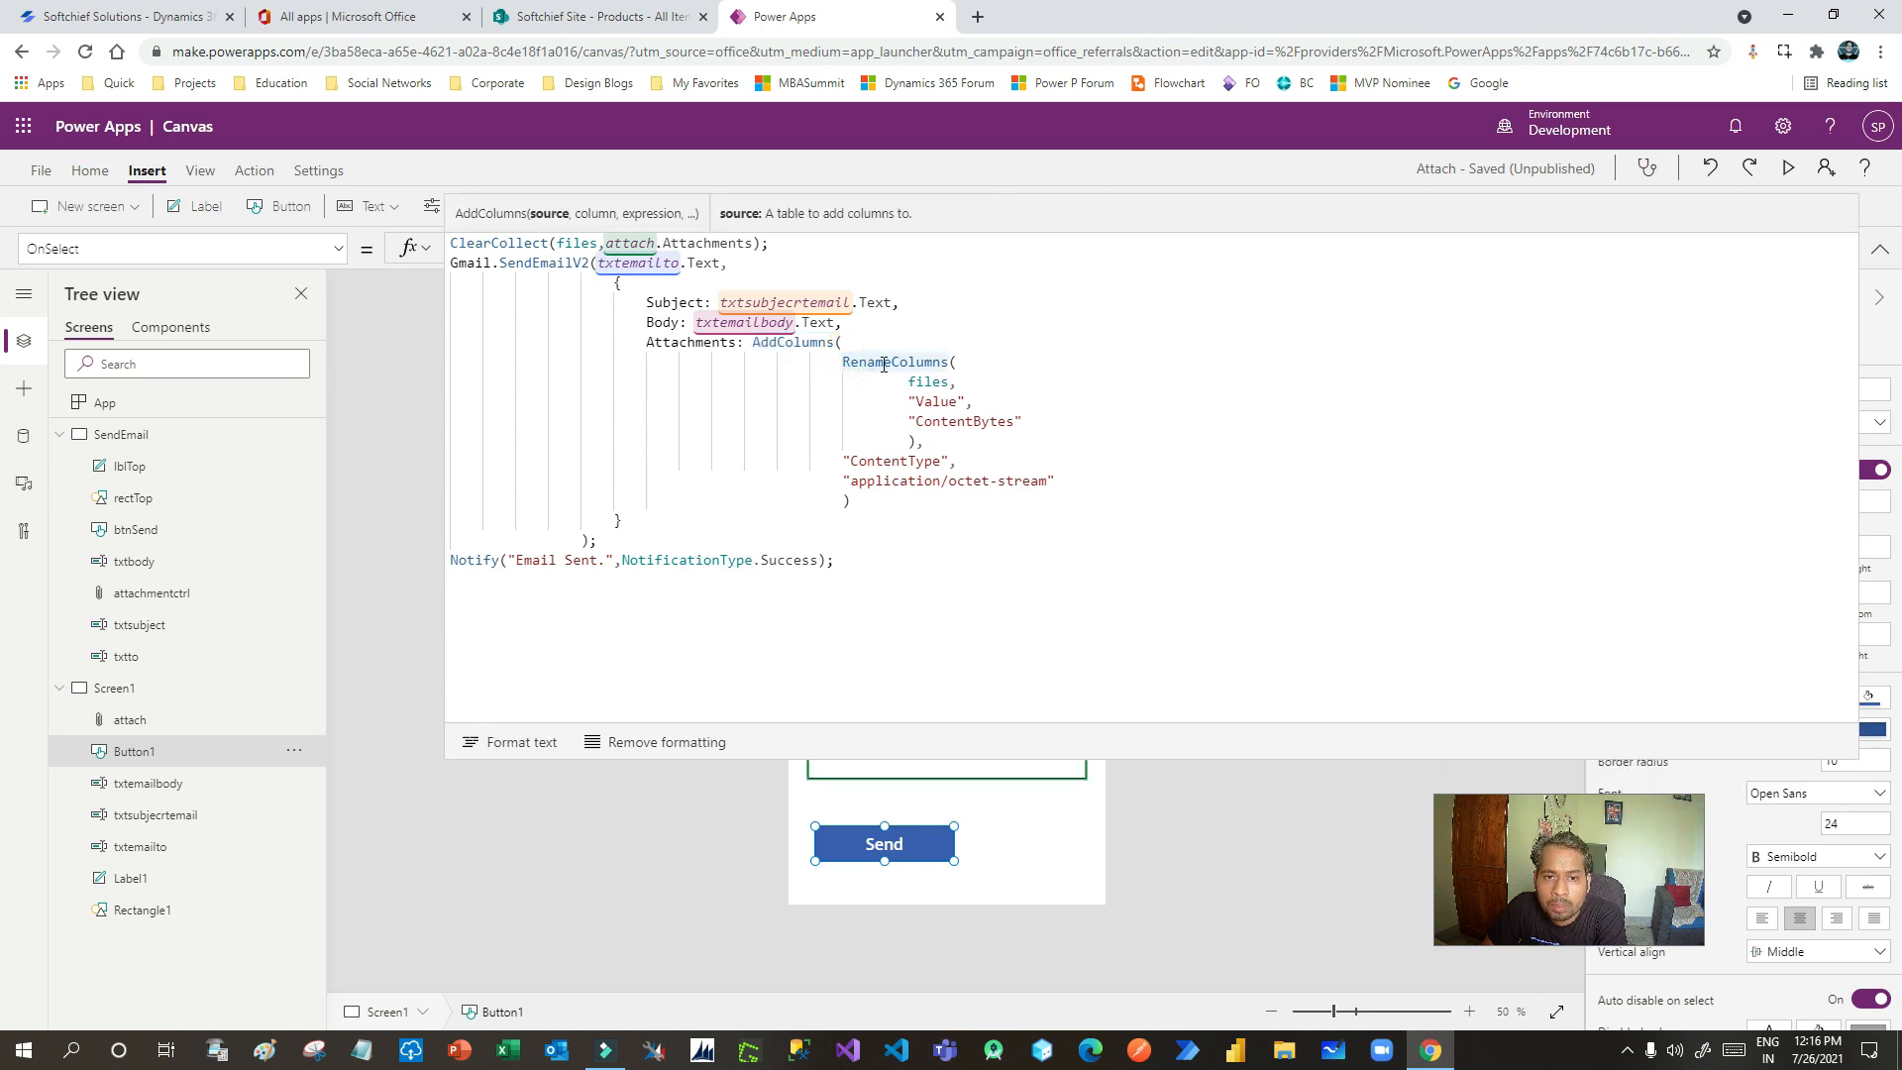
double_click(929, 381)
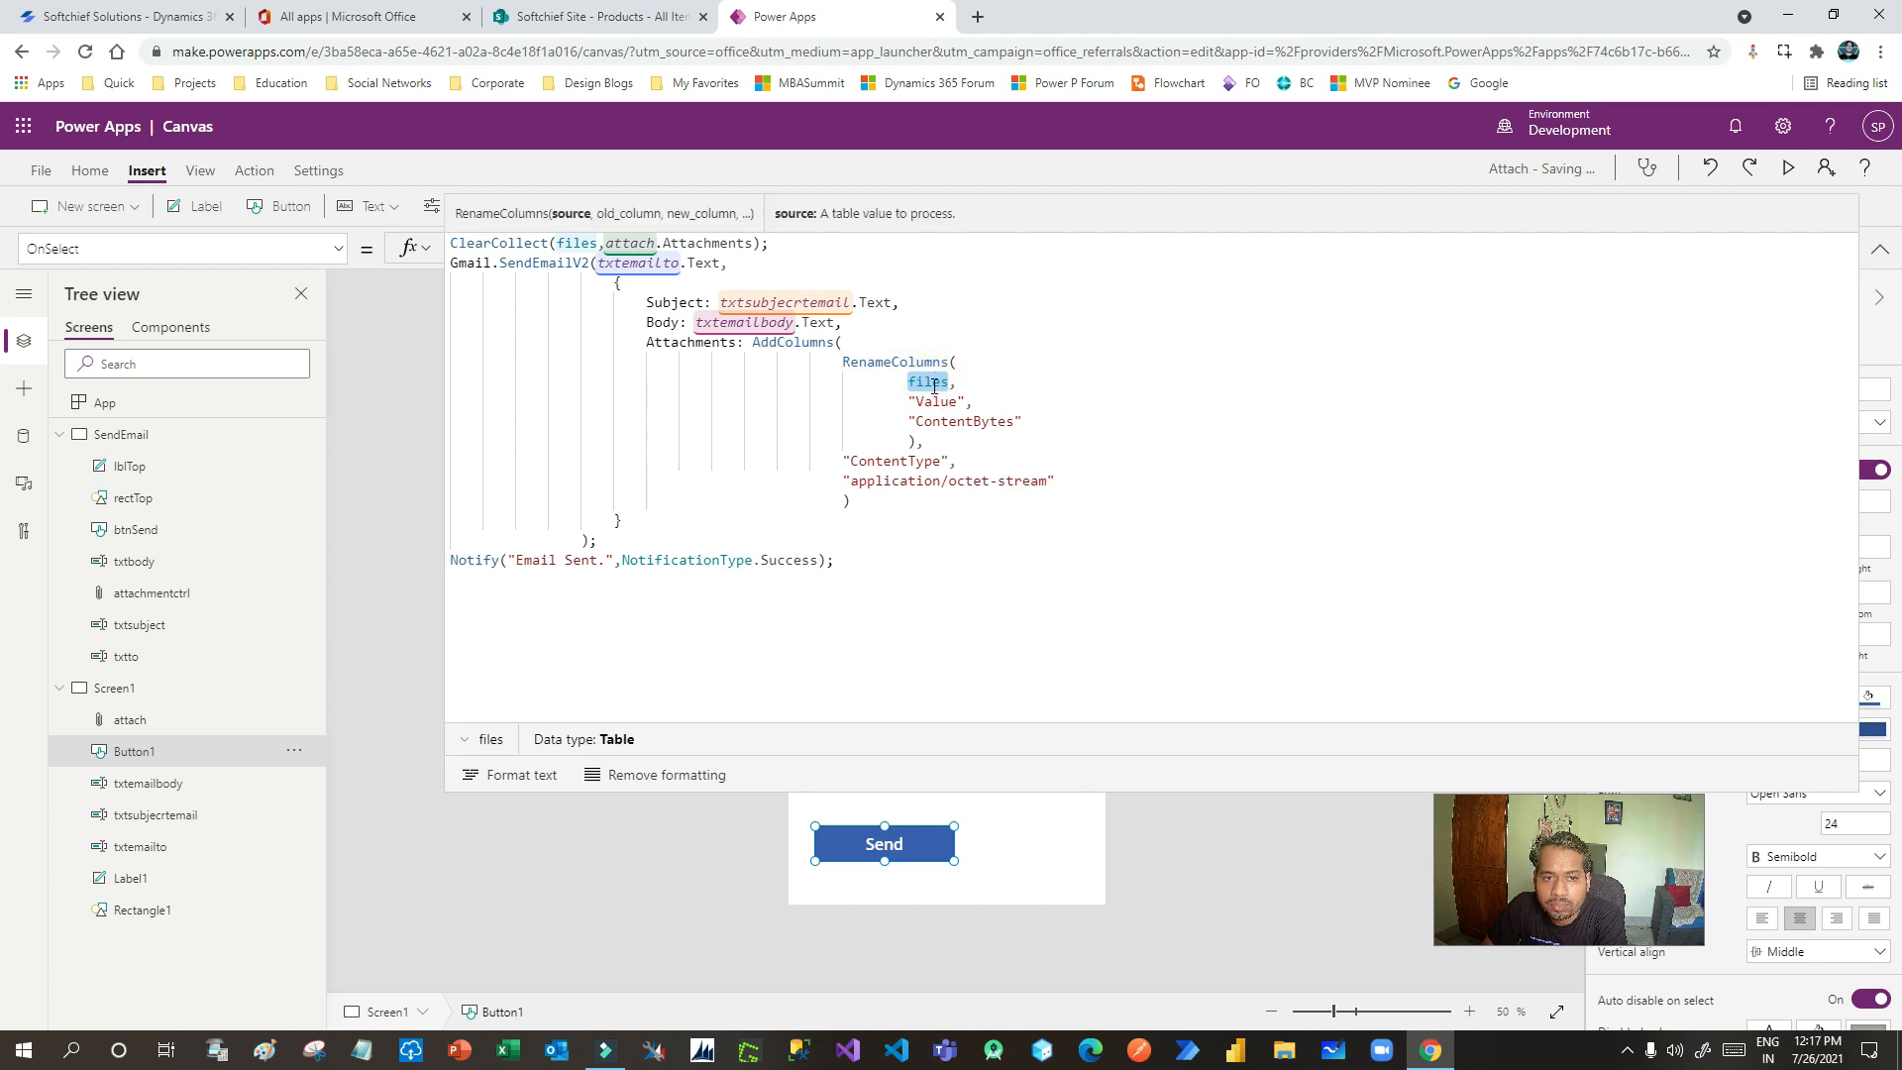
click(591, 243)
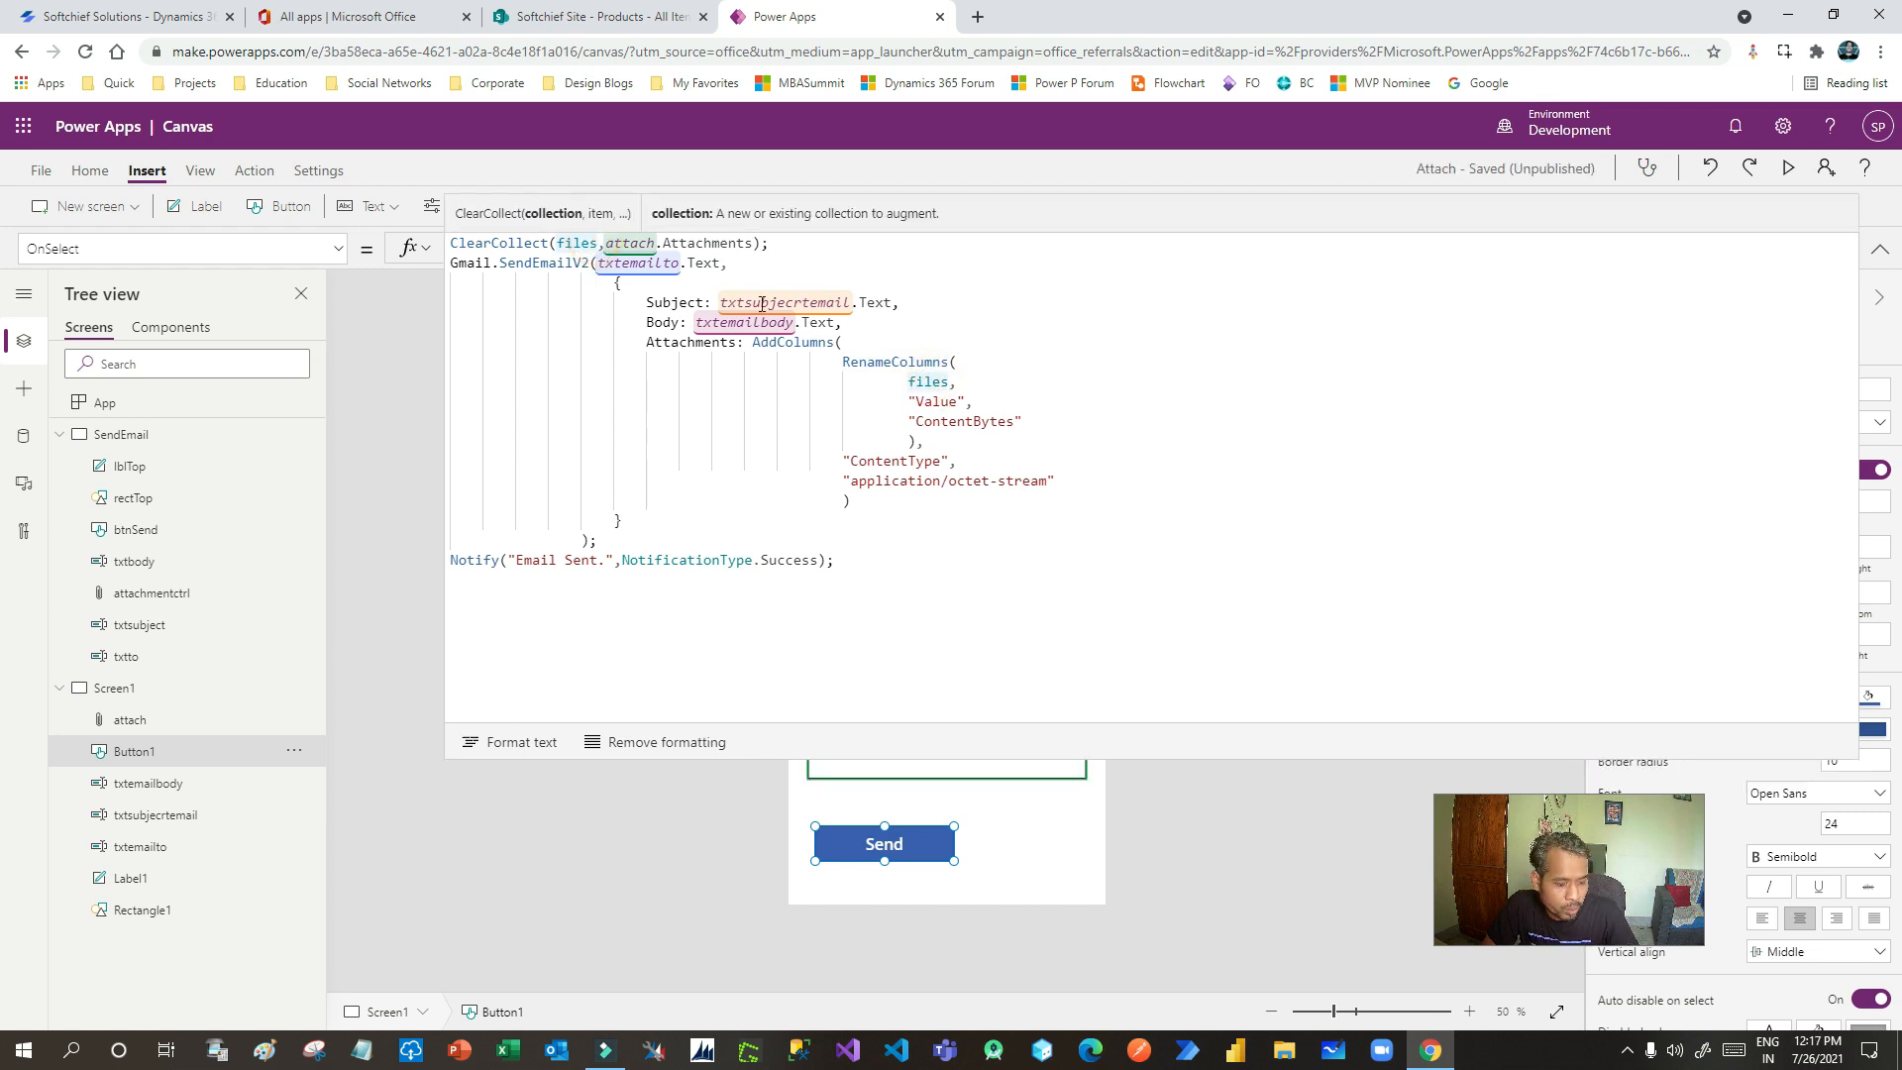
- Rename the files collection to filesnew in ClearCollect and RenameColumns, then view the app's Save page
text(new)
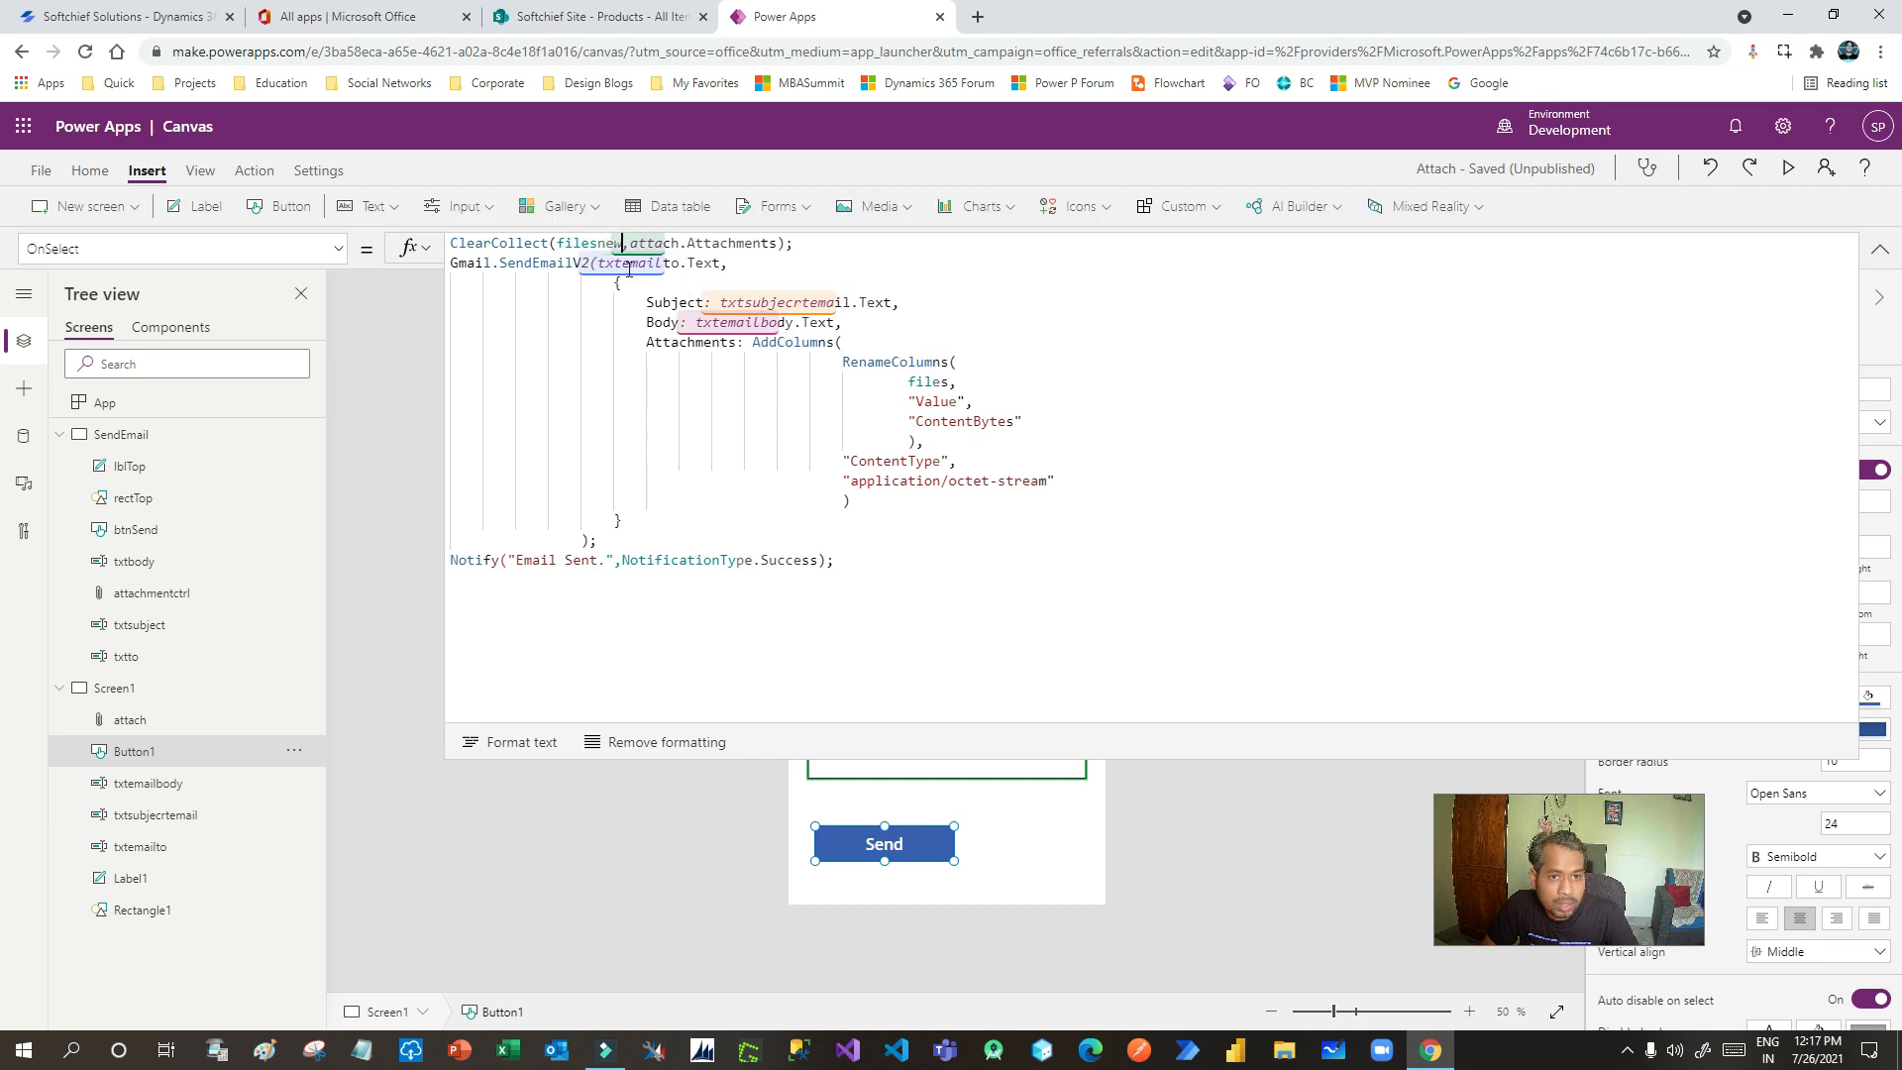
click(945, 382)
text(new)
click(949, 401)
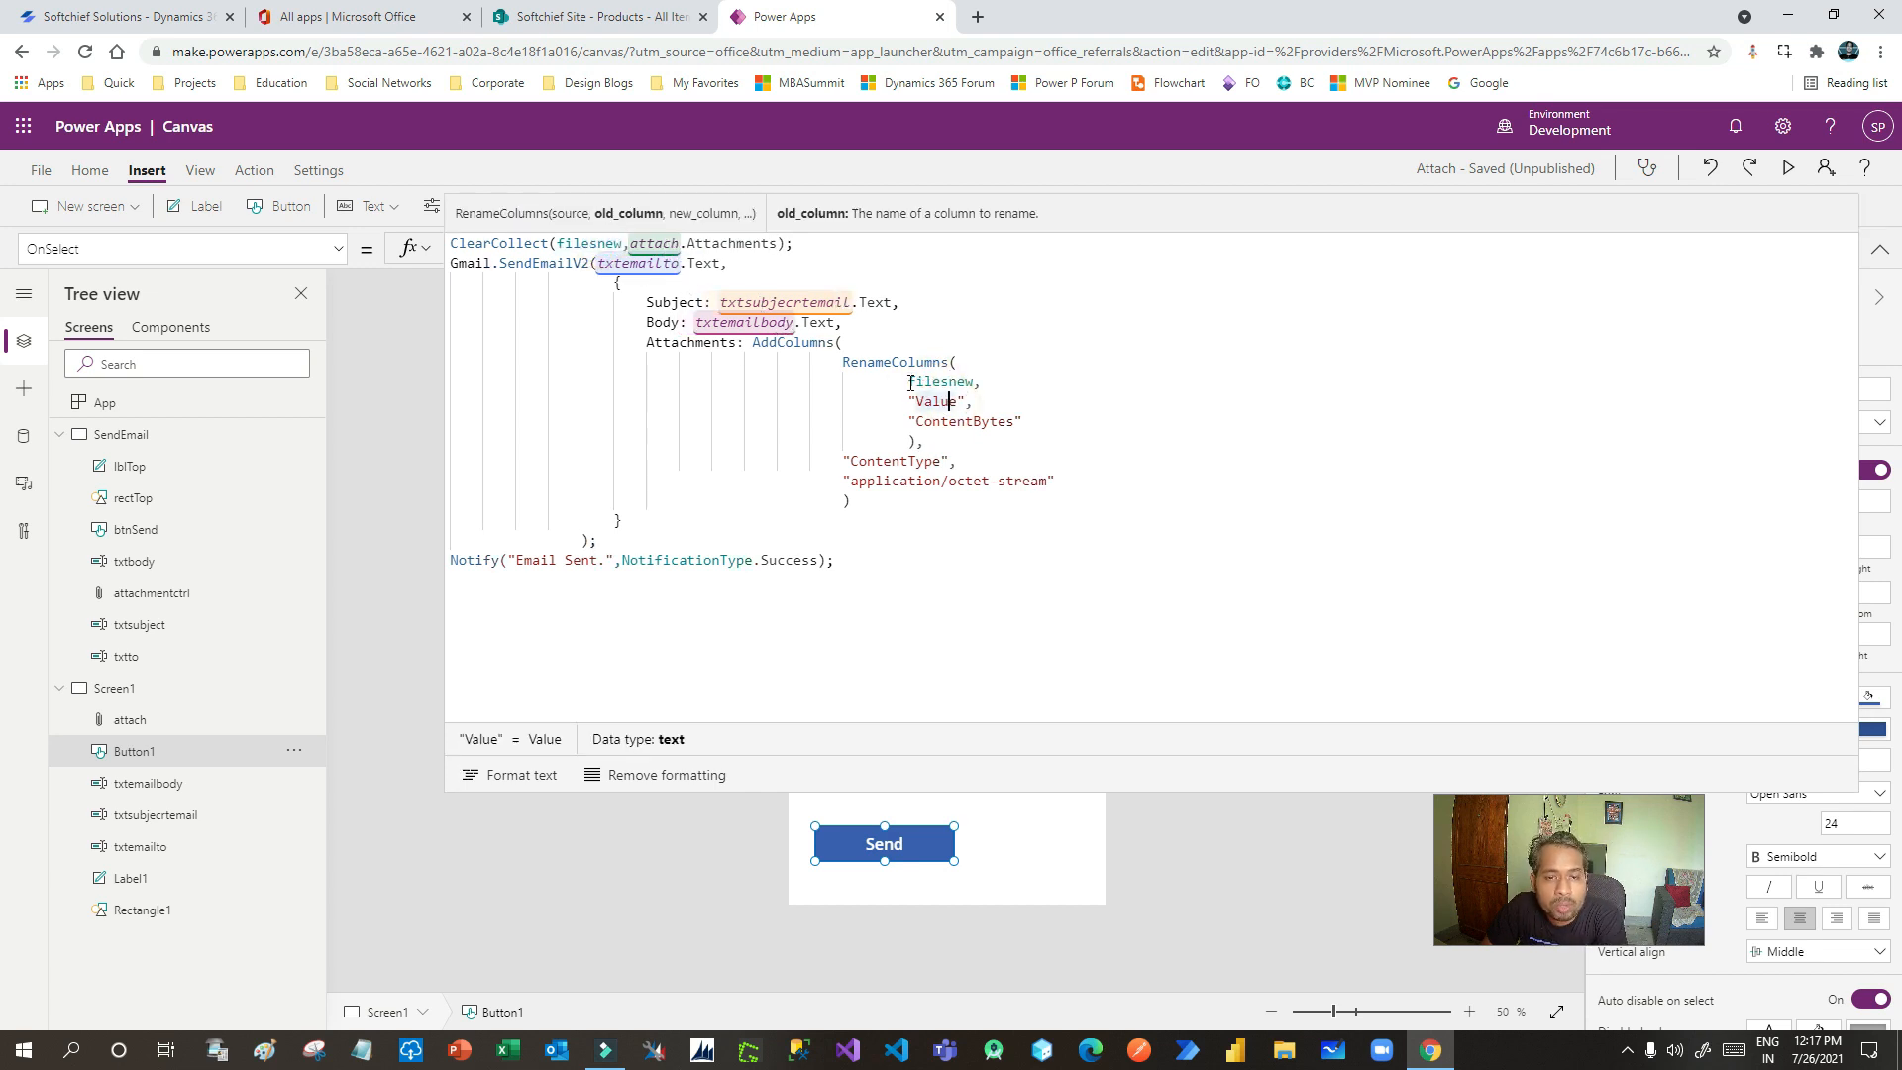
double_click(938, 382)
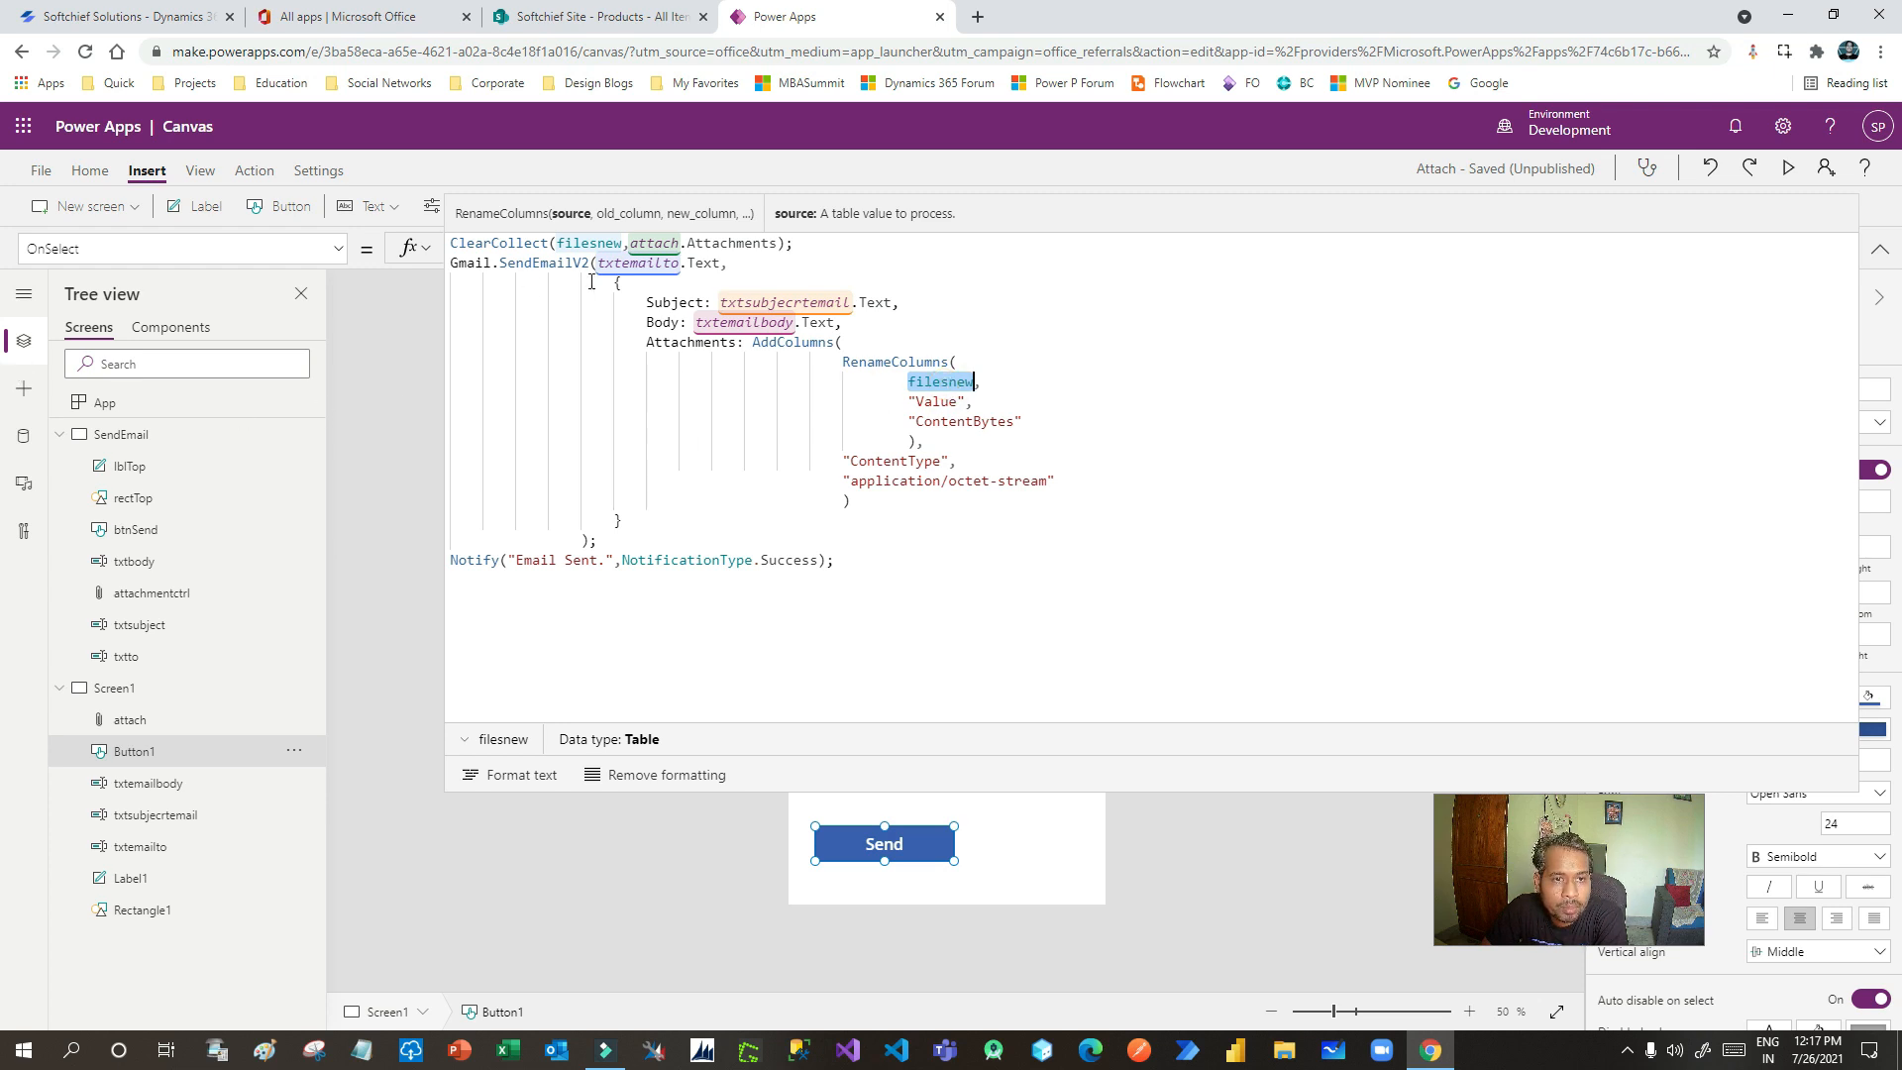
click(41, 171)
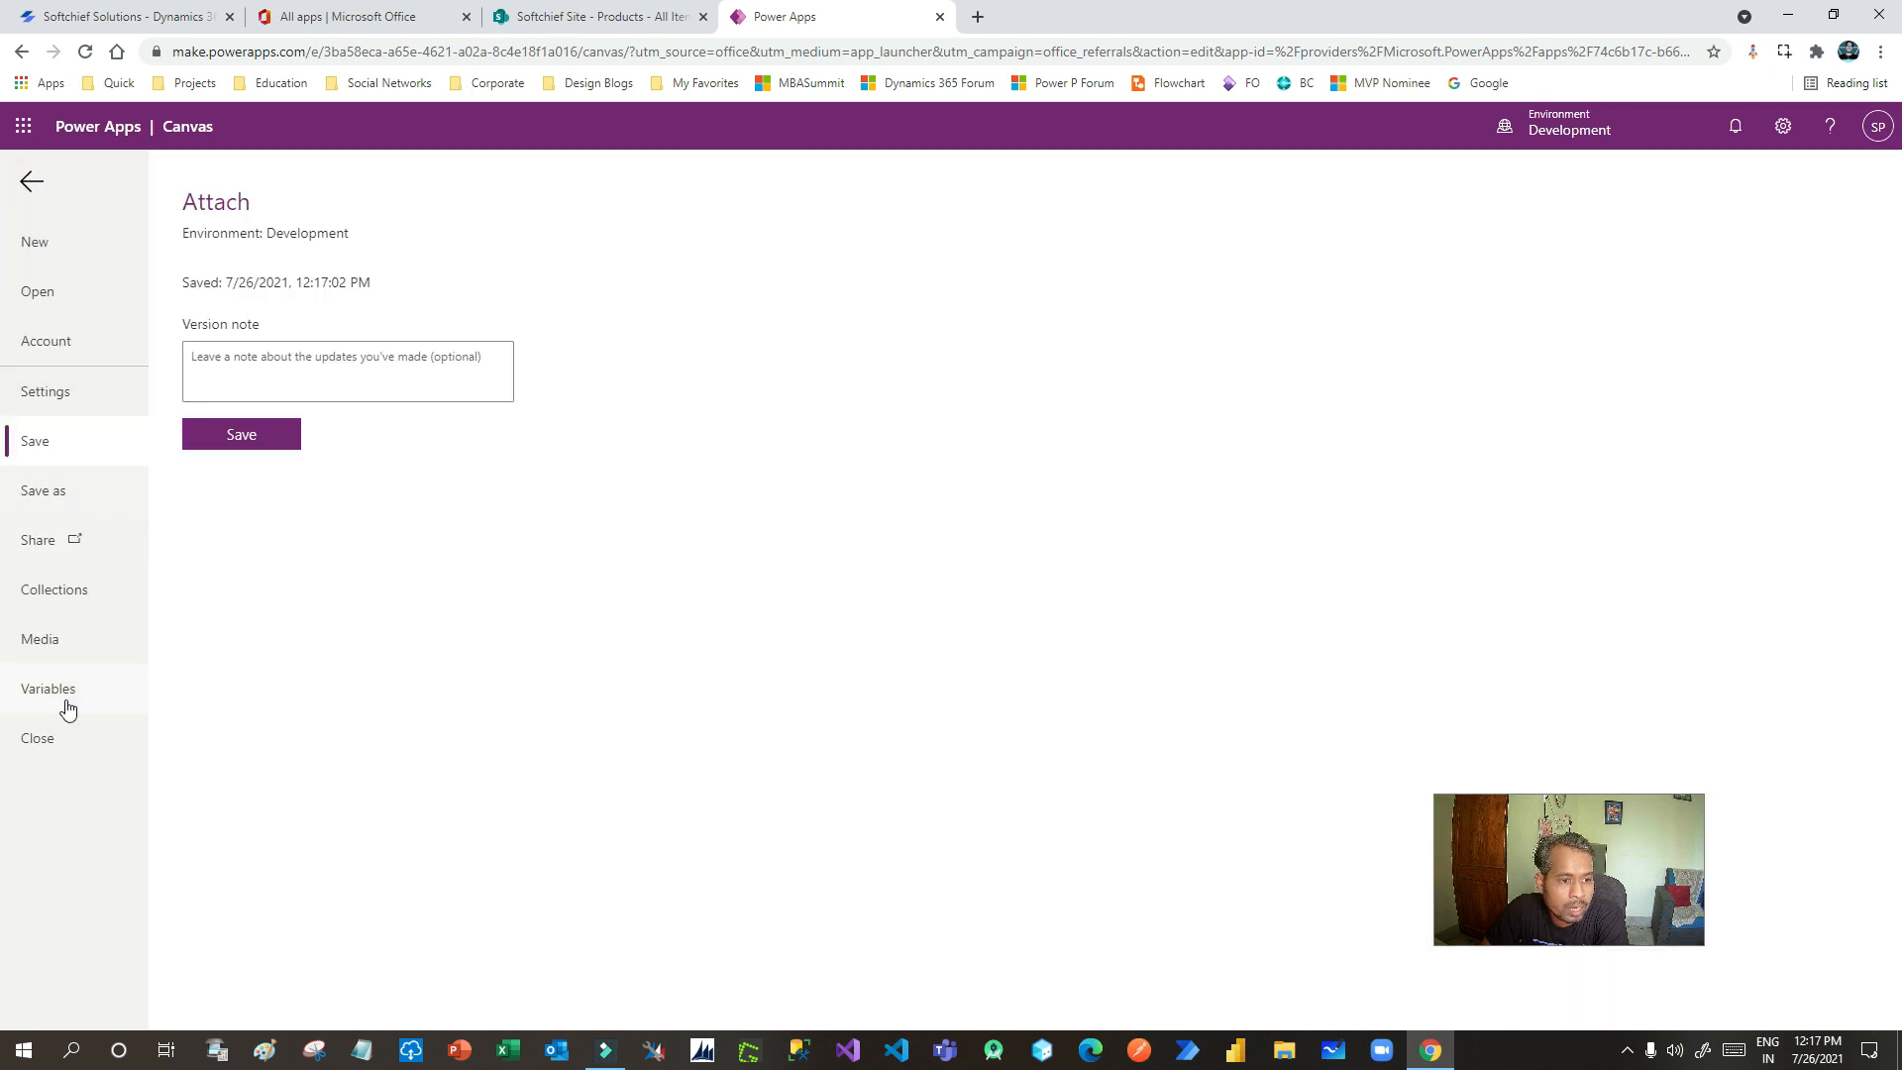
- Preview the filesnew collection, confirm its Name and Value columns are empty, and return to the editor
click(55, 592)
click(280, 304)
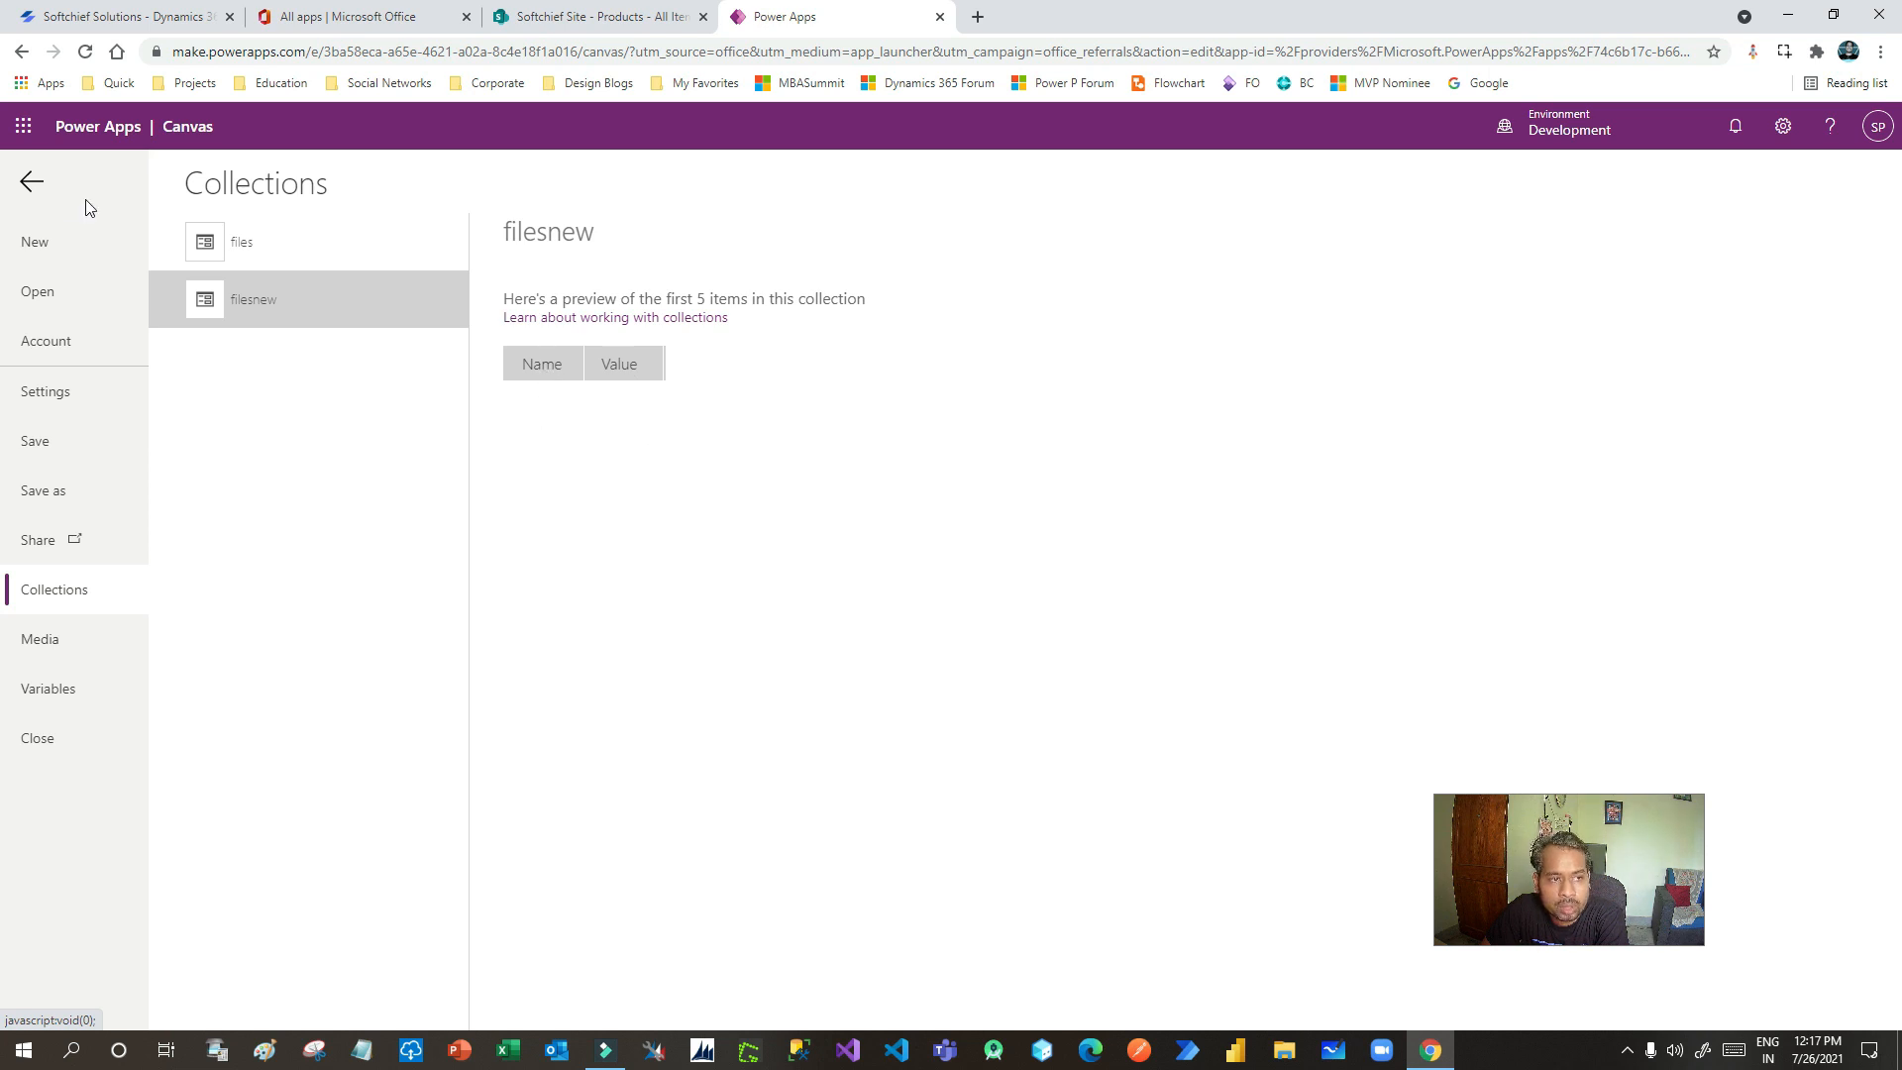
click(20, 193)
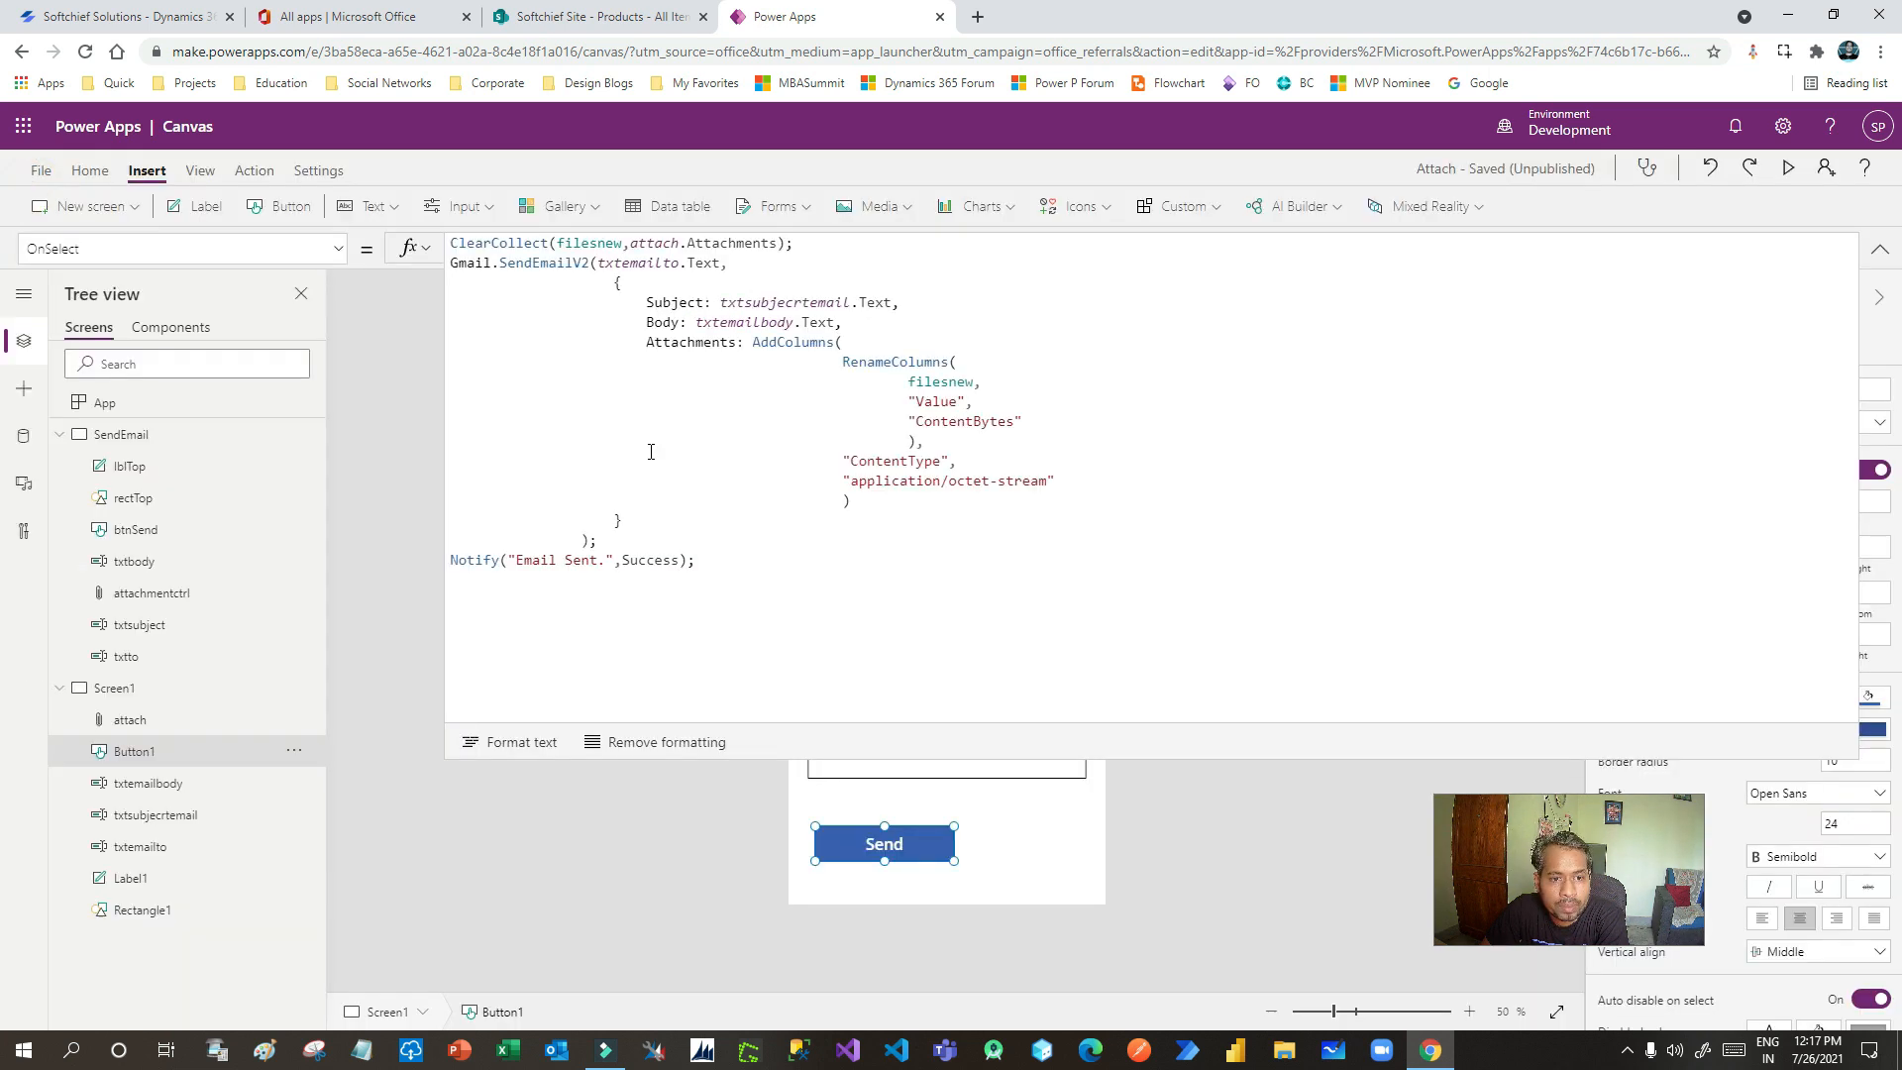
- Explain the RenameColumns Value-to-ContentBytes mapping and the application/octet-stream ContentType
drag(911, 399, 1059, 422)
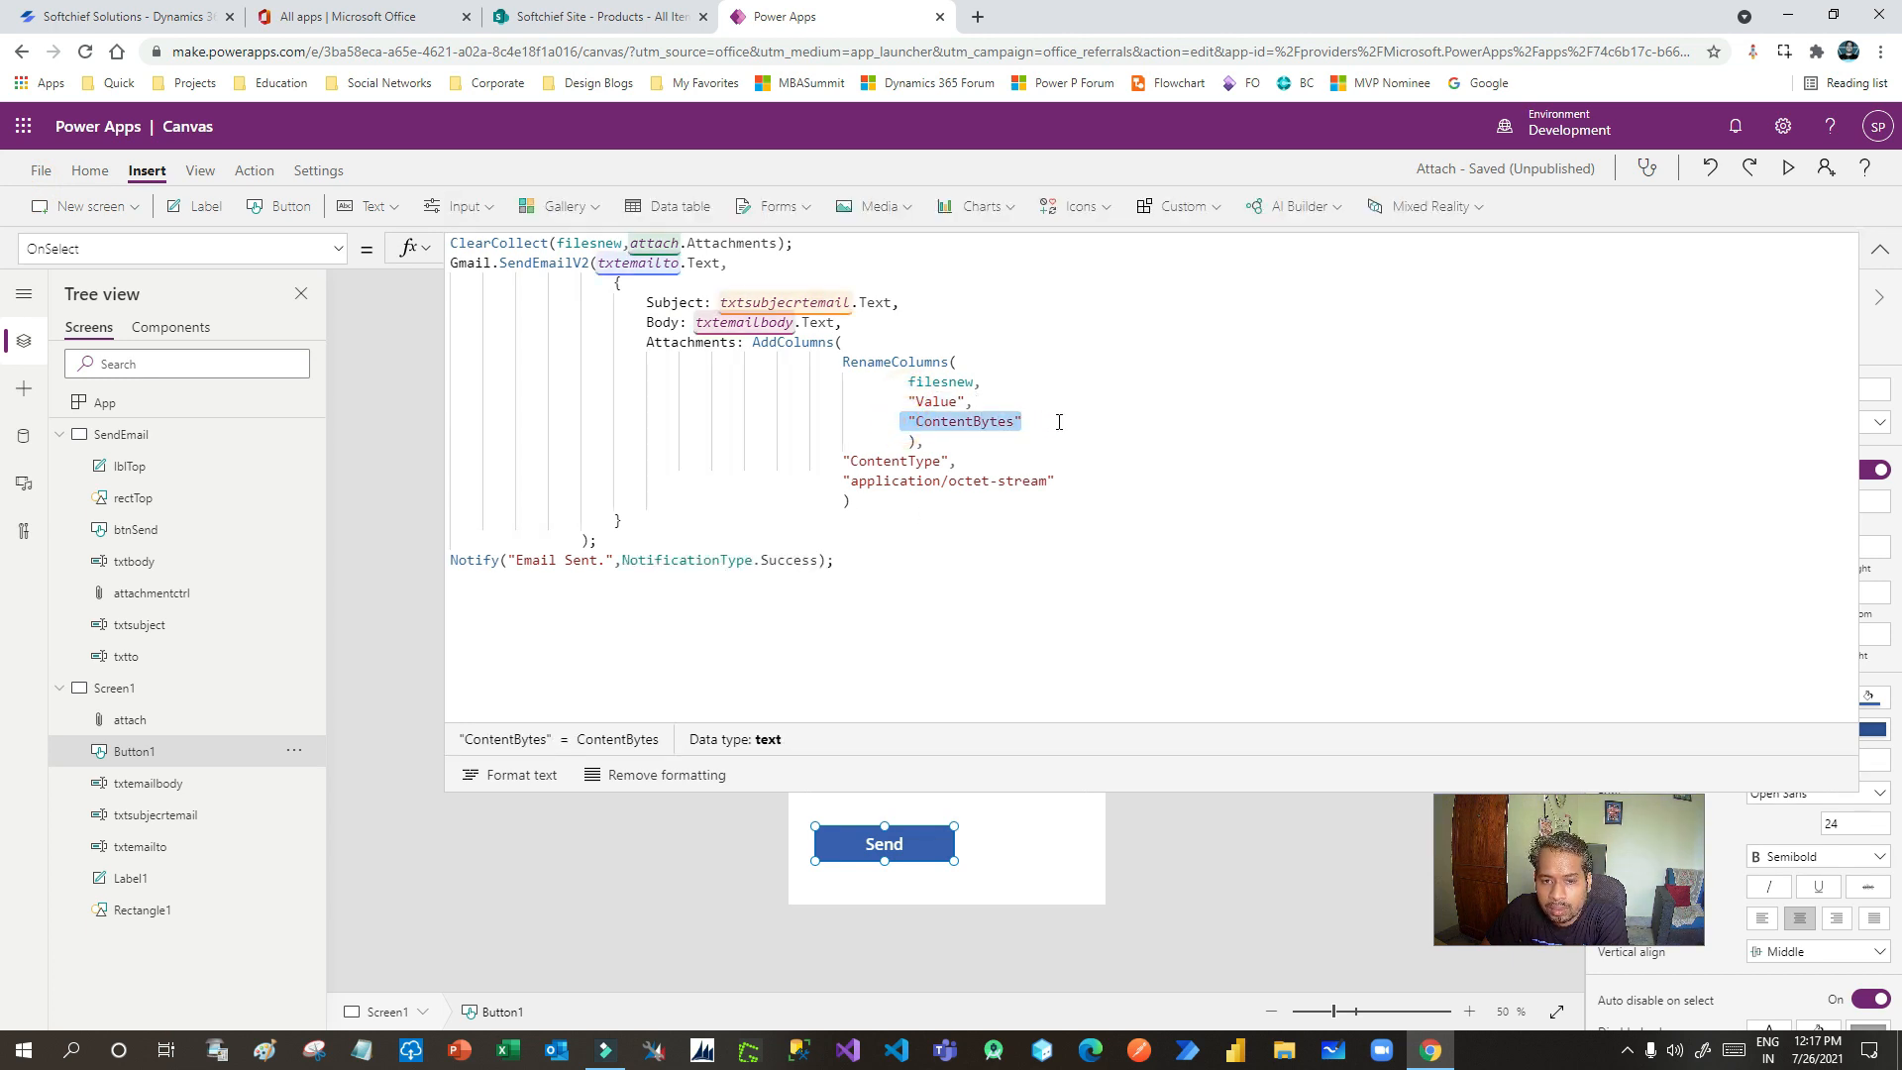
drag(845, 361, 953, 461)
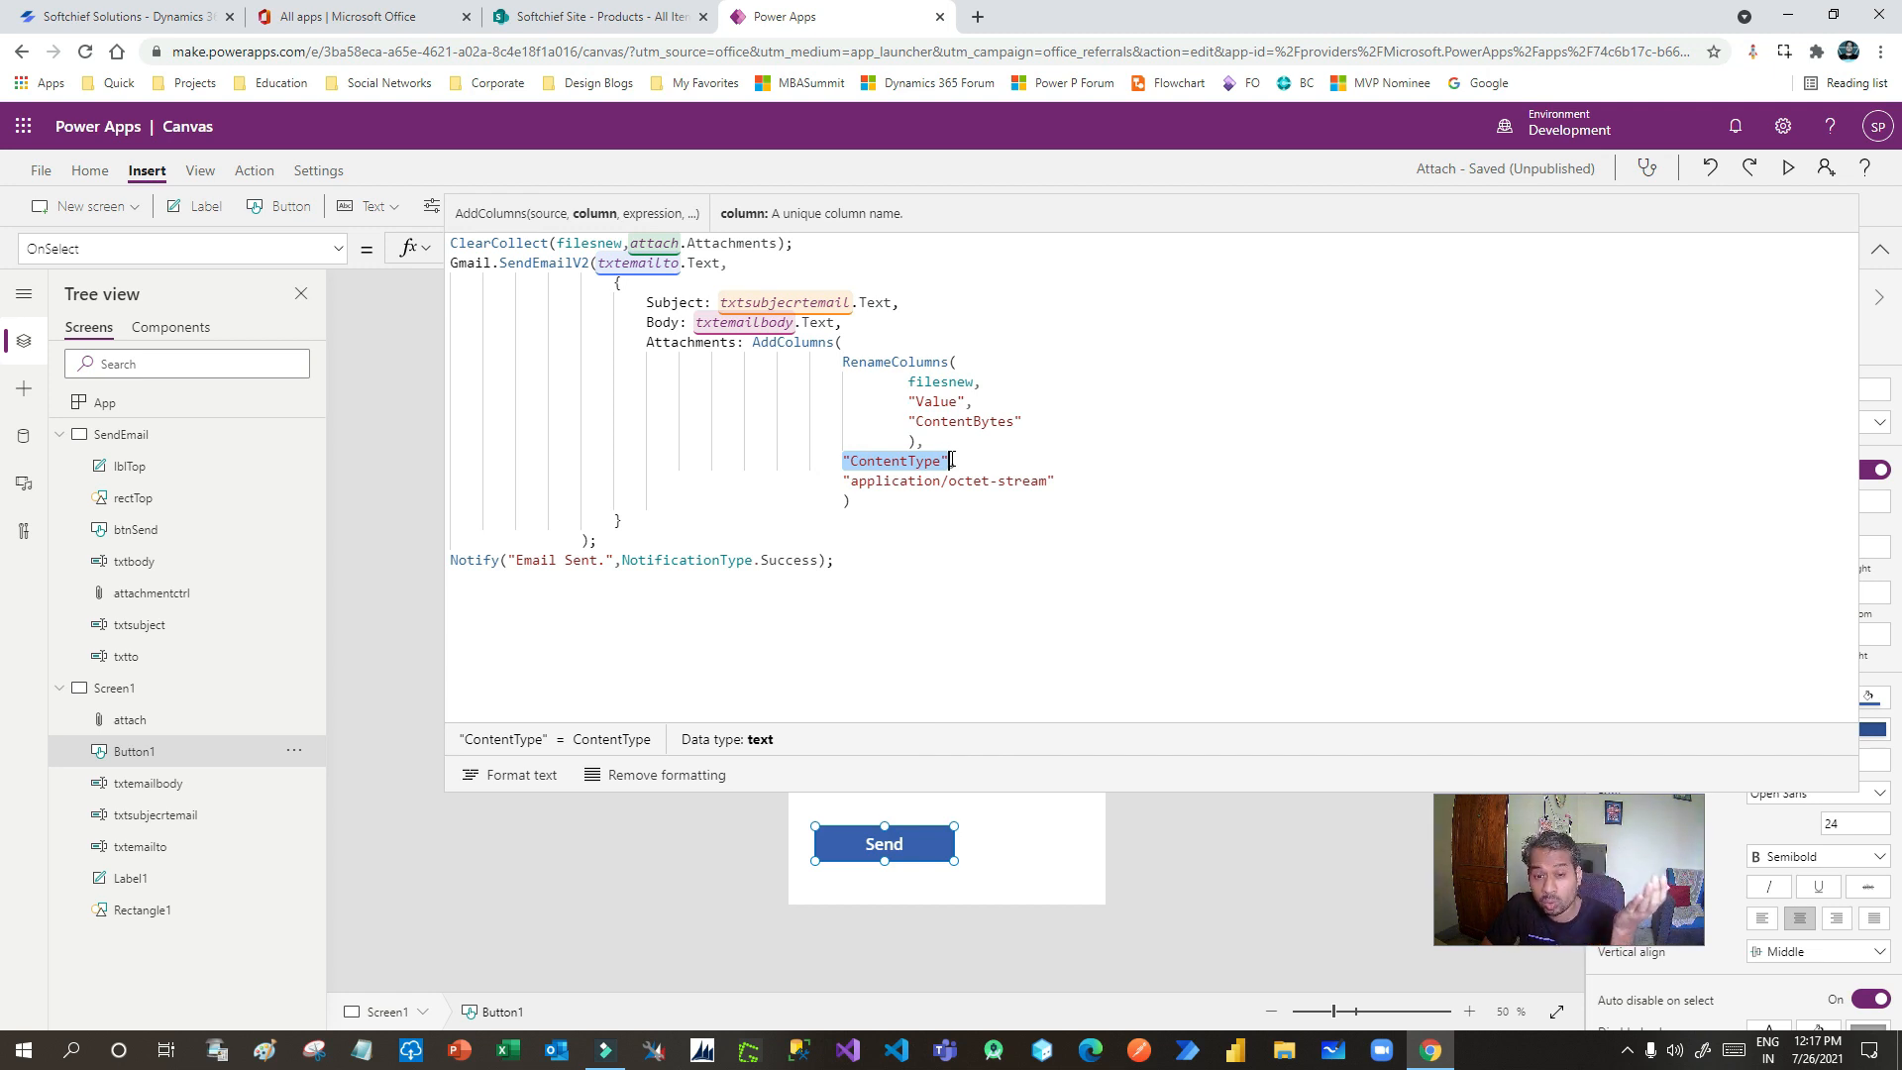
click(845, 480)
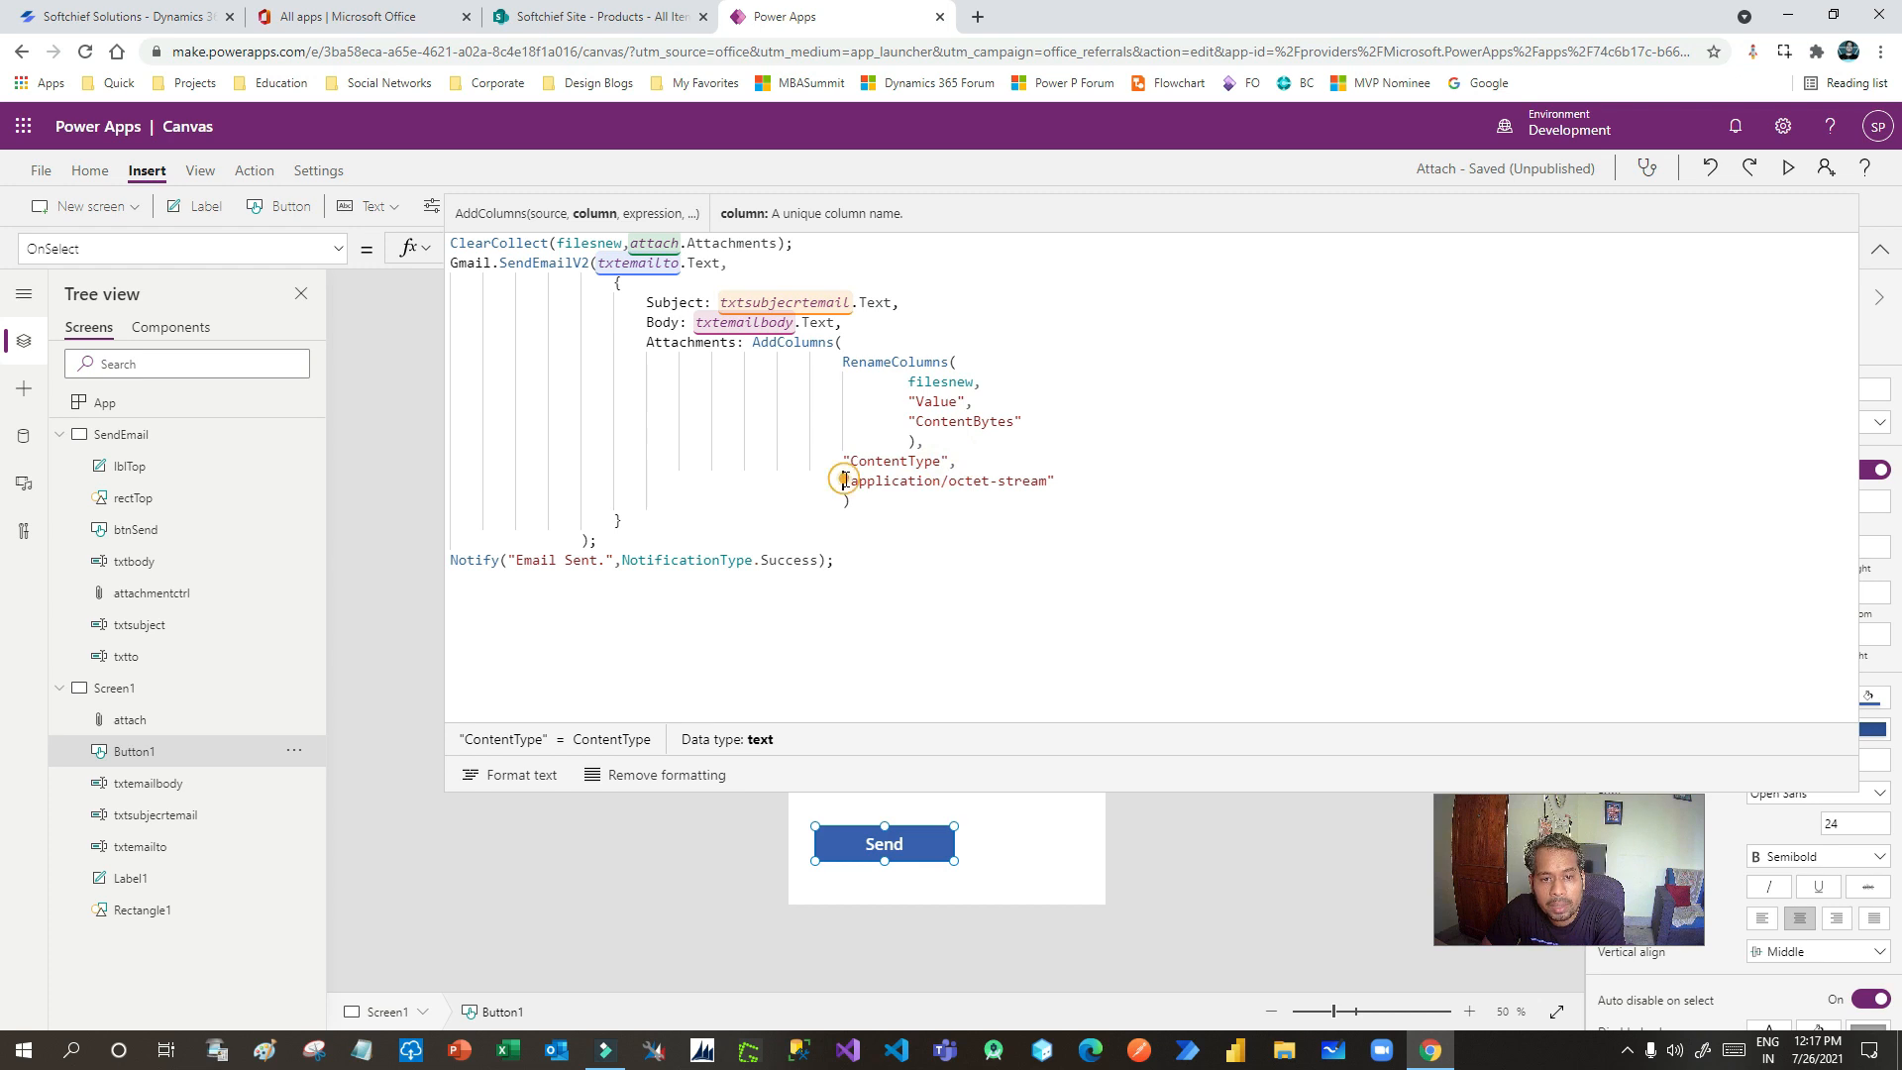
drag(845, 481, 1073, 481)
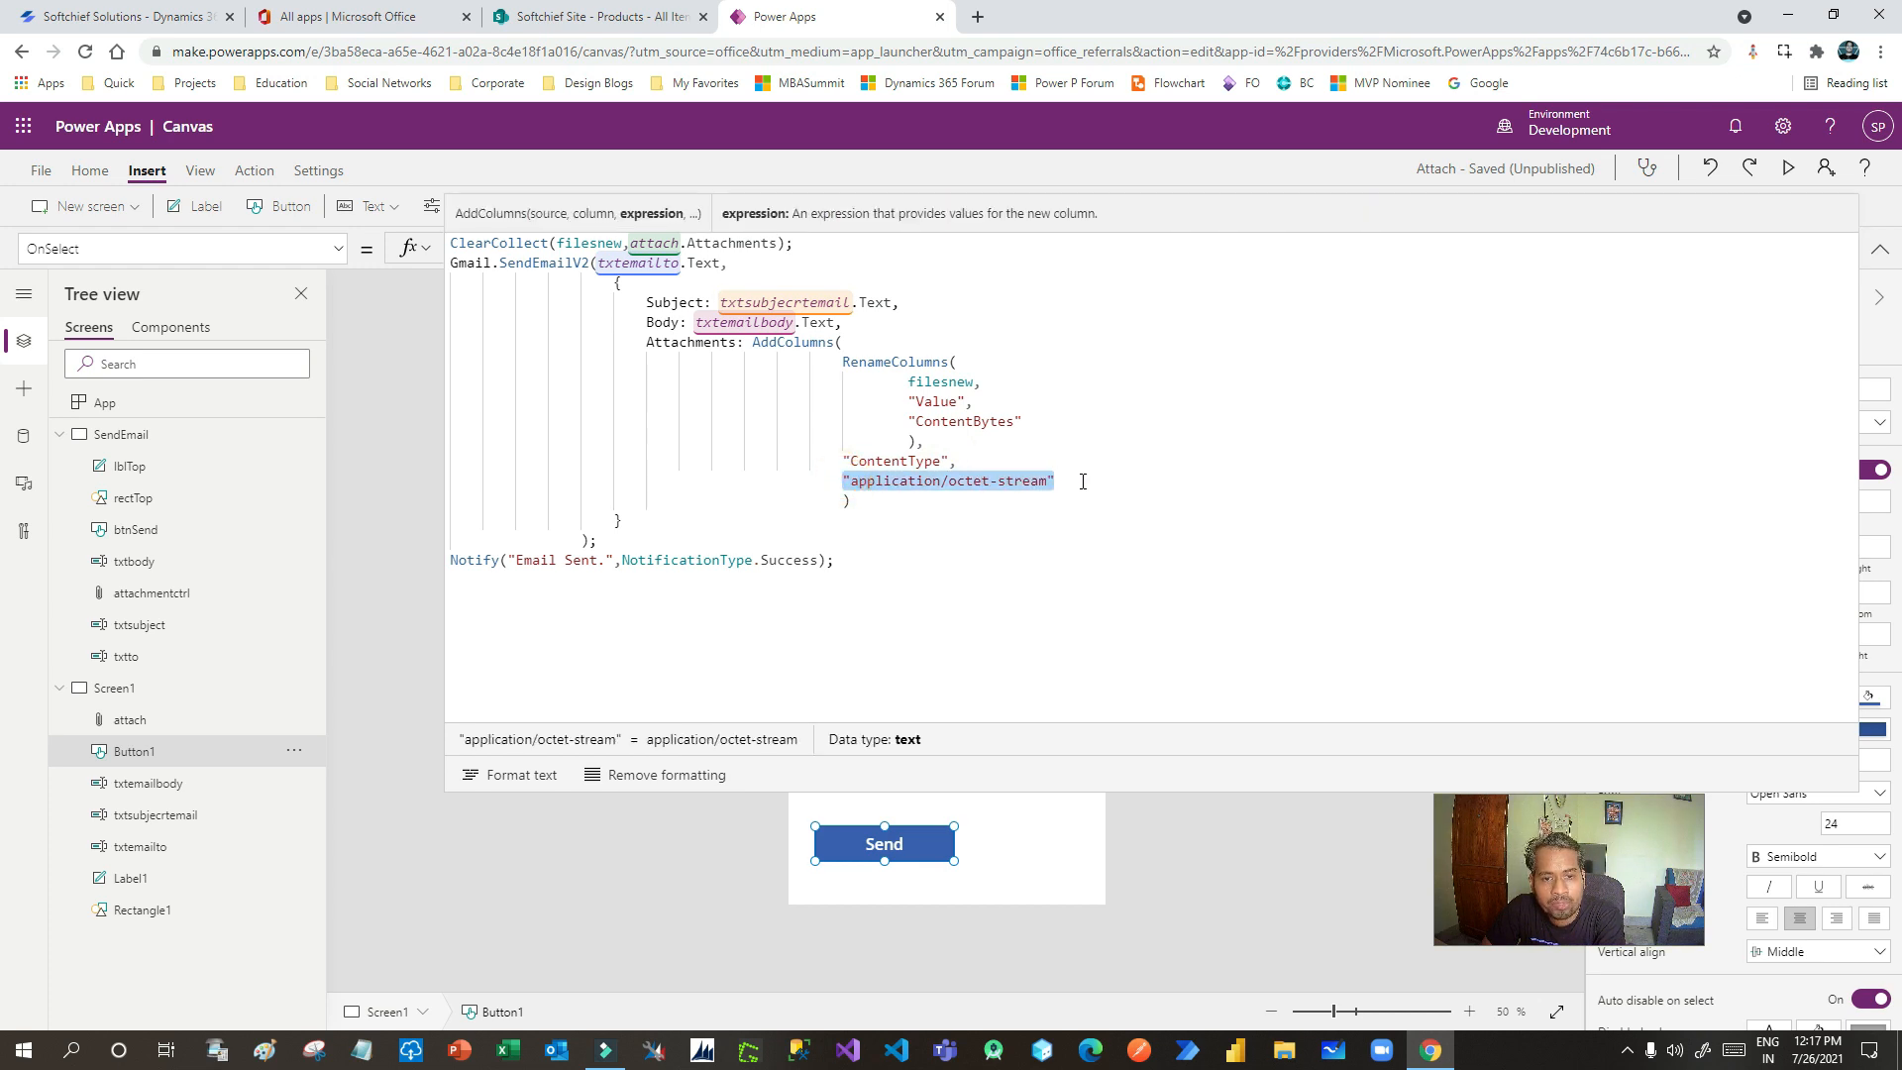
click(1083, 481)
double_click(894, 481)
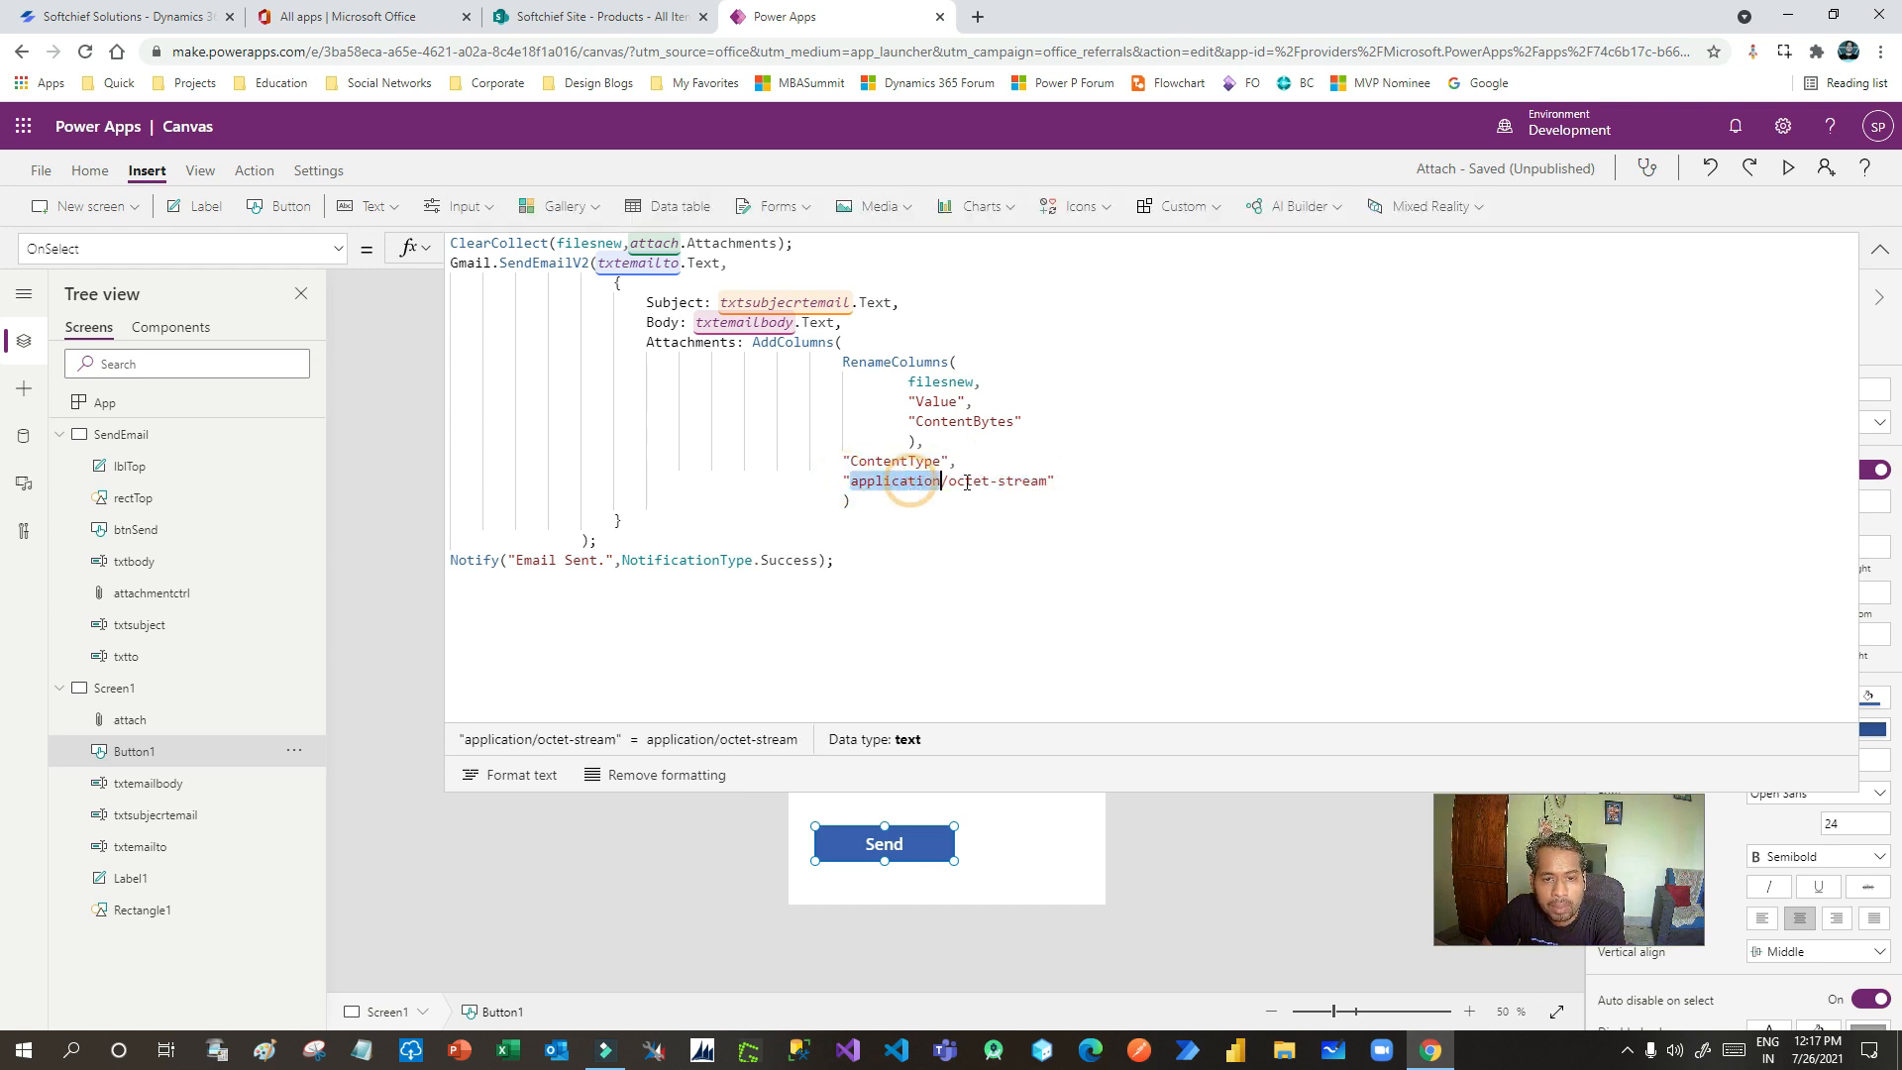
double_click(1035, 479)
click(1071, 487)
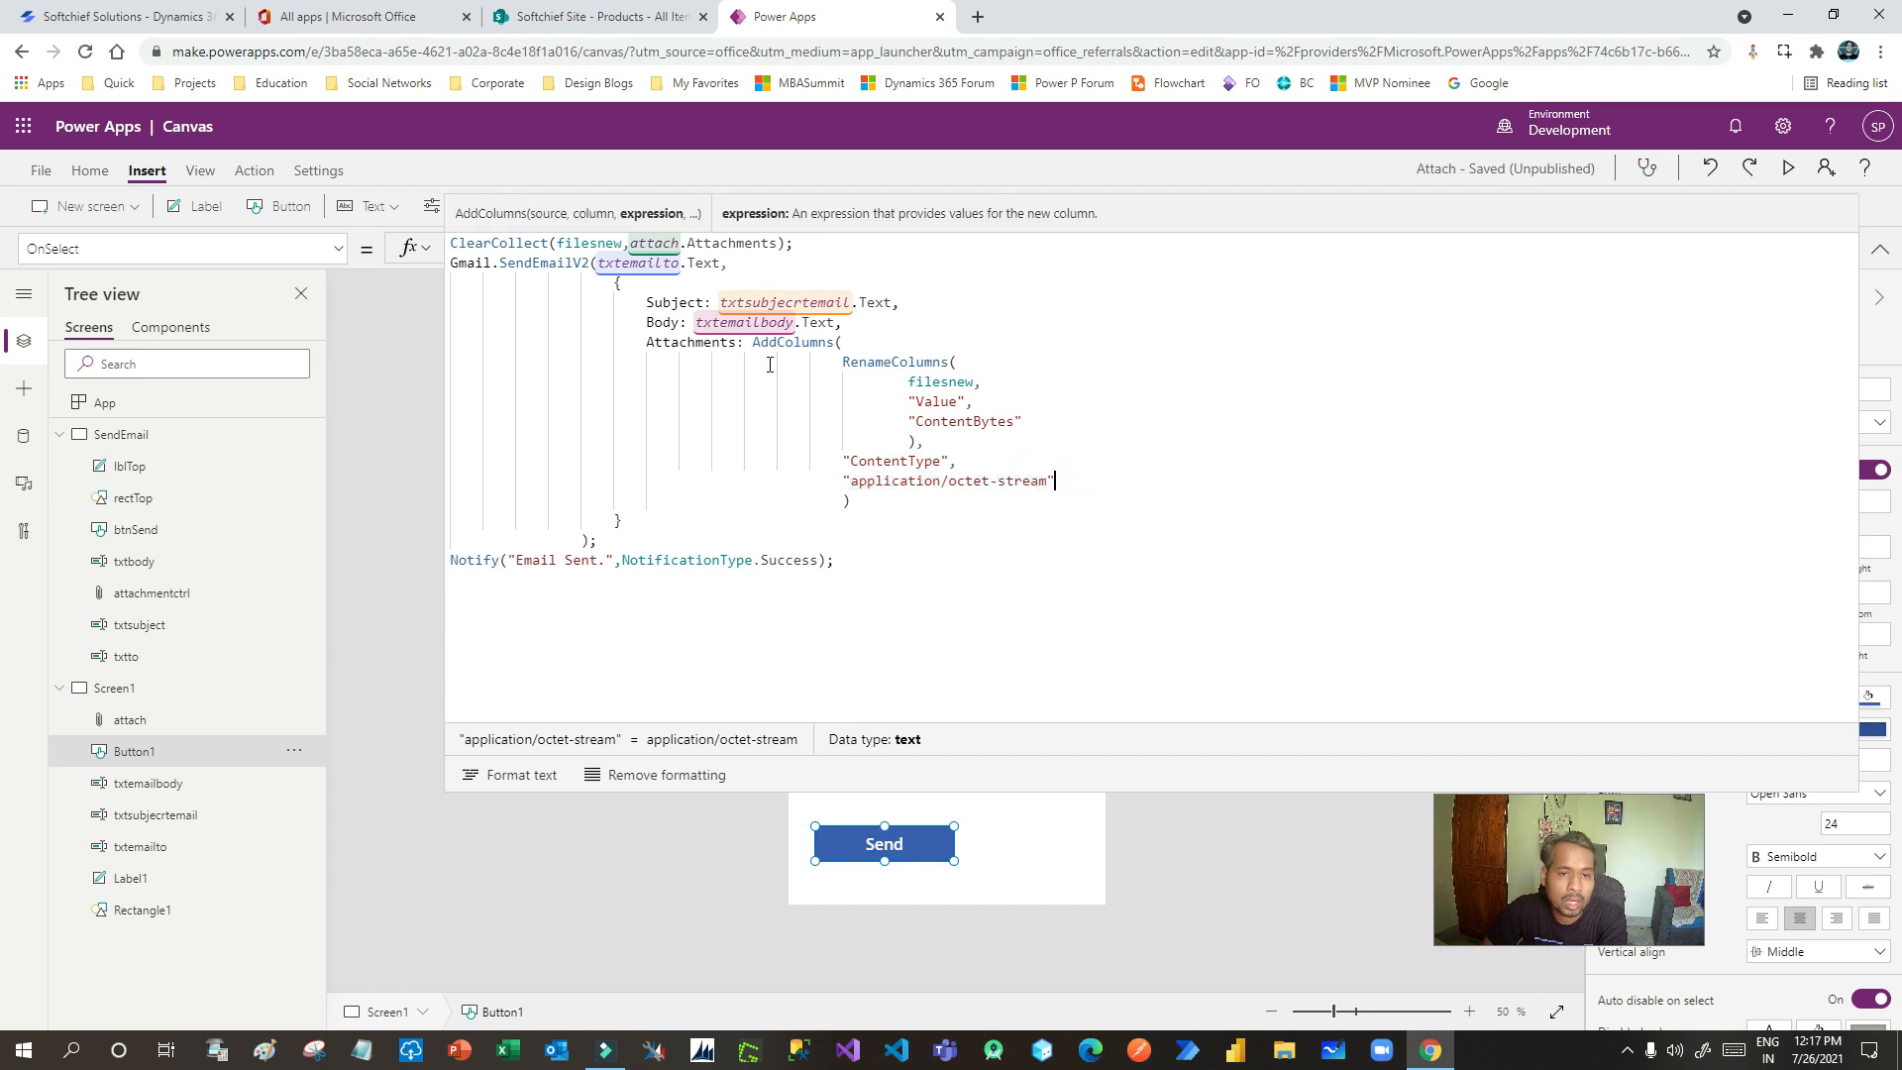
- Walk through the Attachments section and Notify line, then collapse the formula to show the Send eMail screen
drag(644, 343, 884, 526)
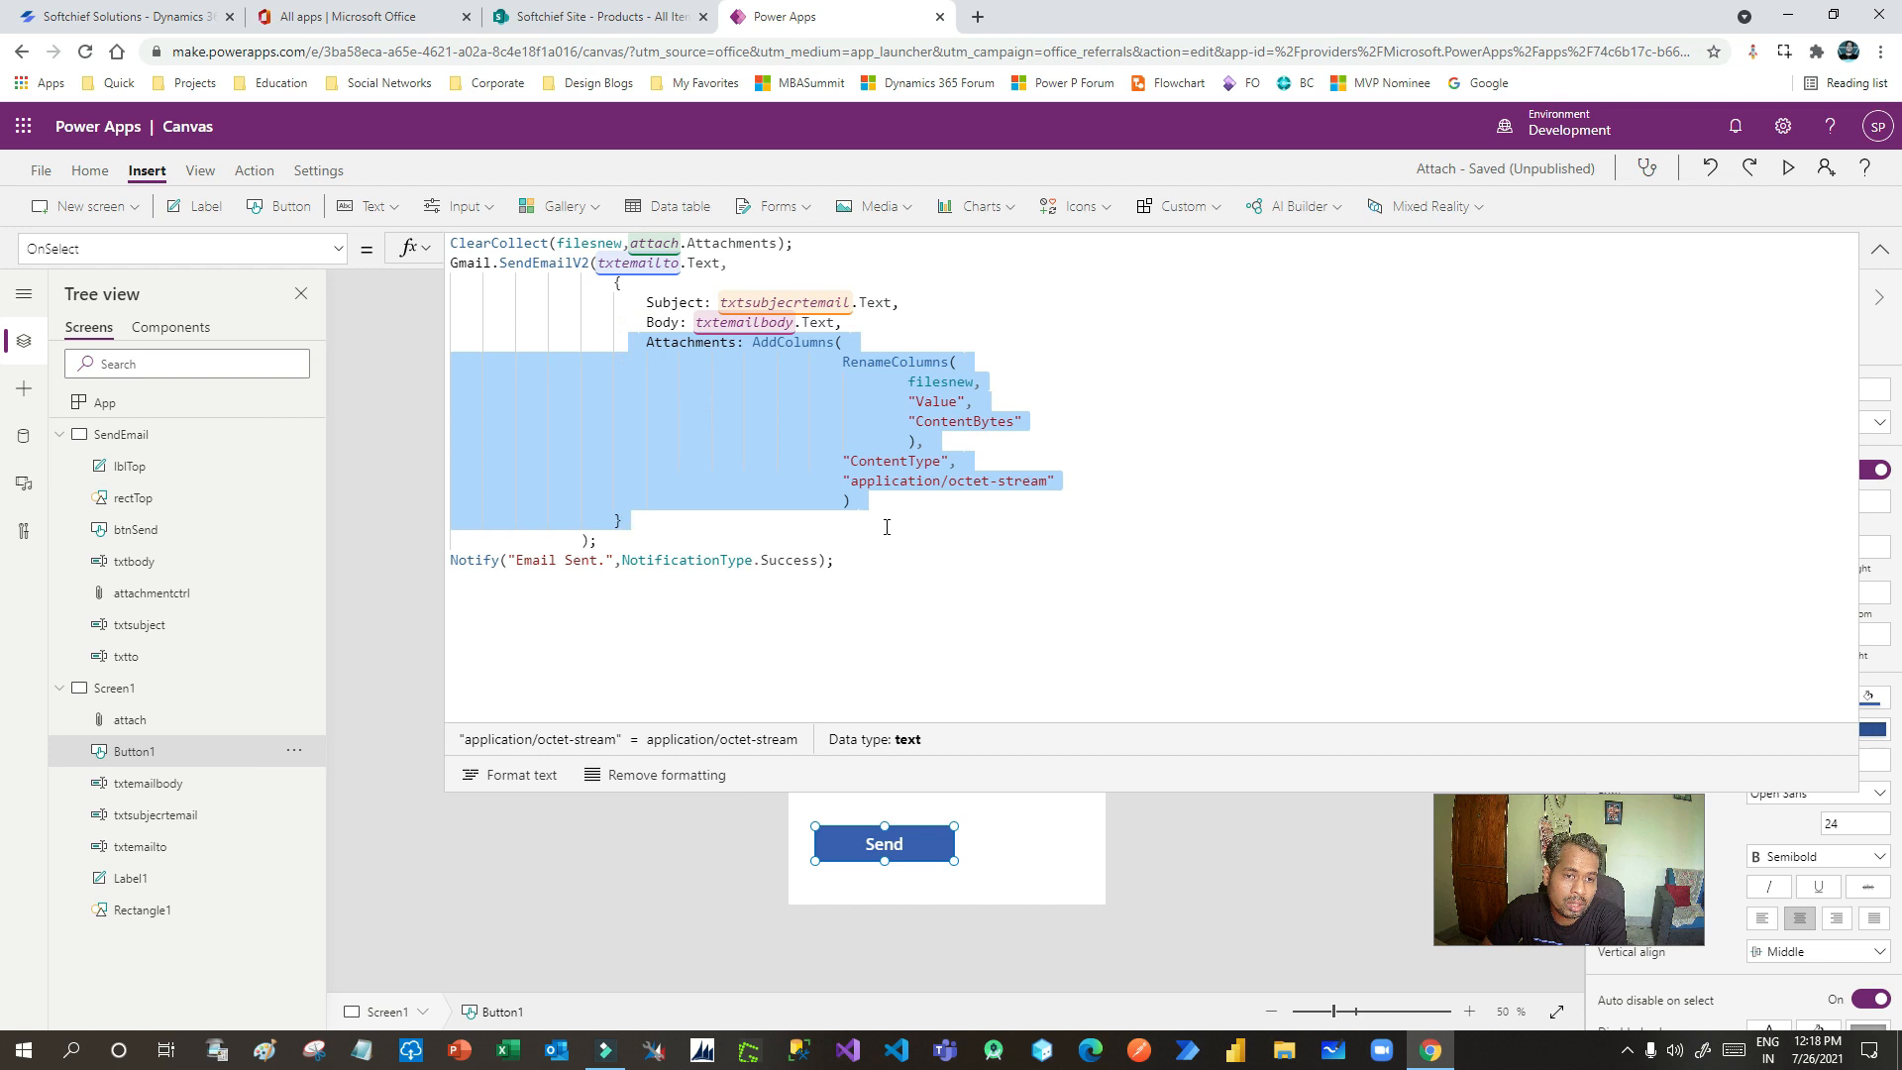
click(885, 526)
drag(462, 559, 842, 561)
click(842, 561)
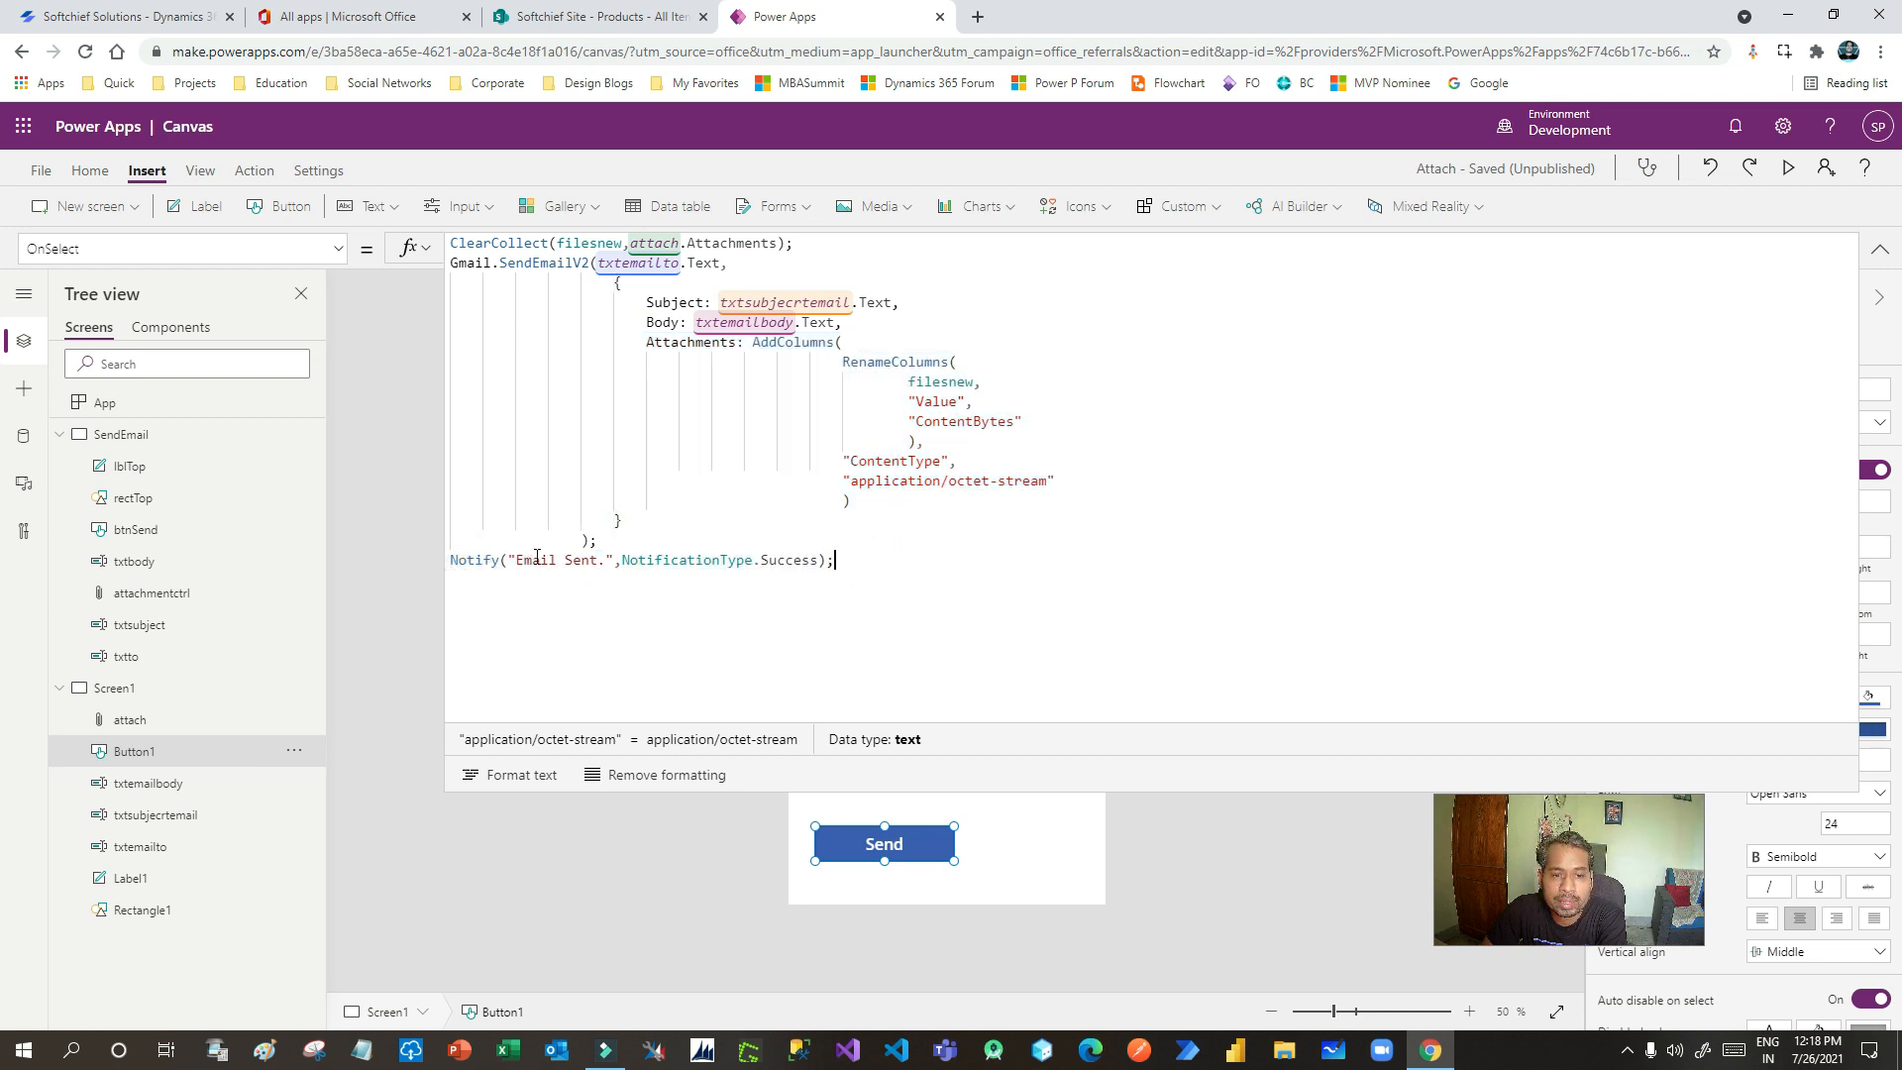
drag(870, 563, 452, 560)
click(751, 560)
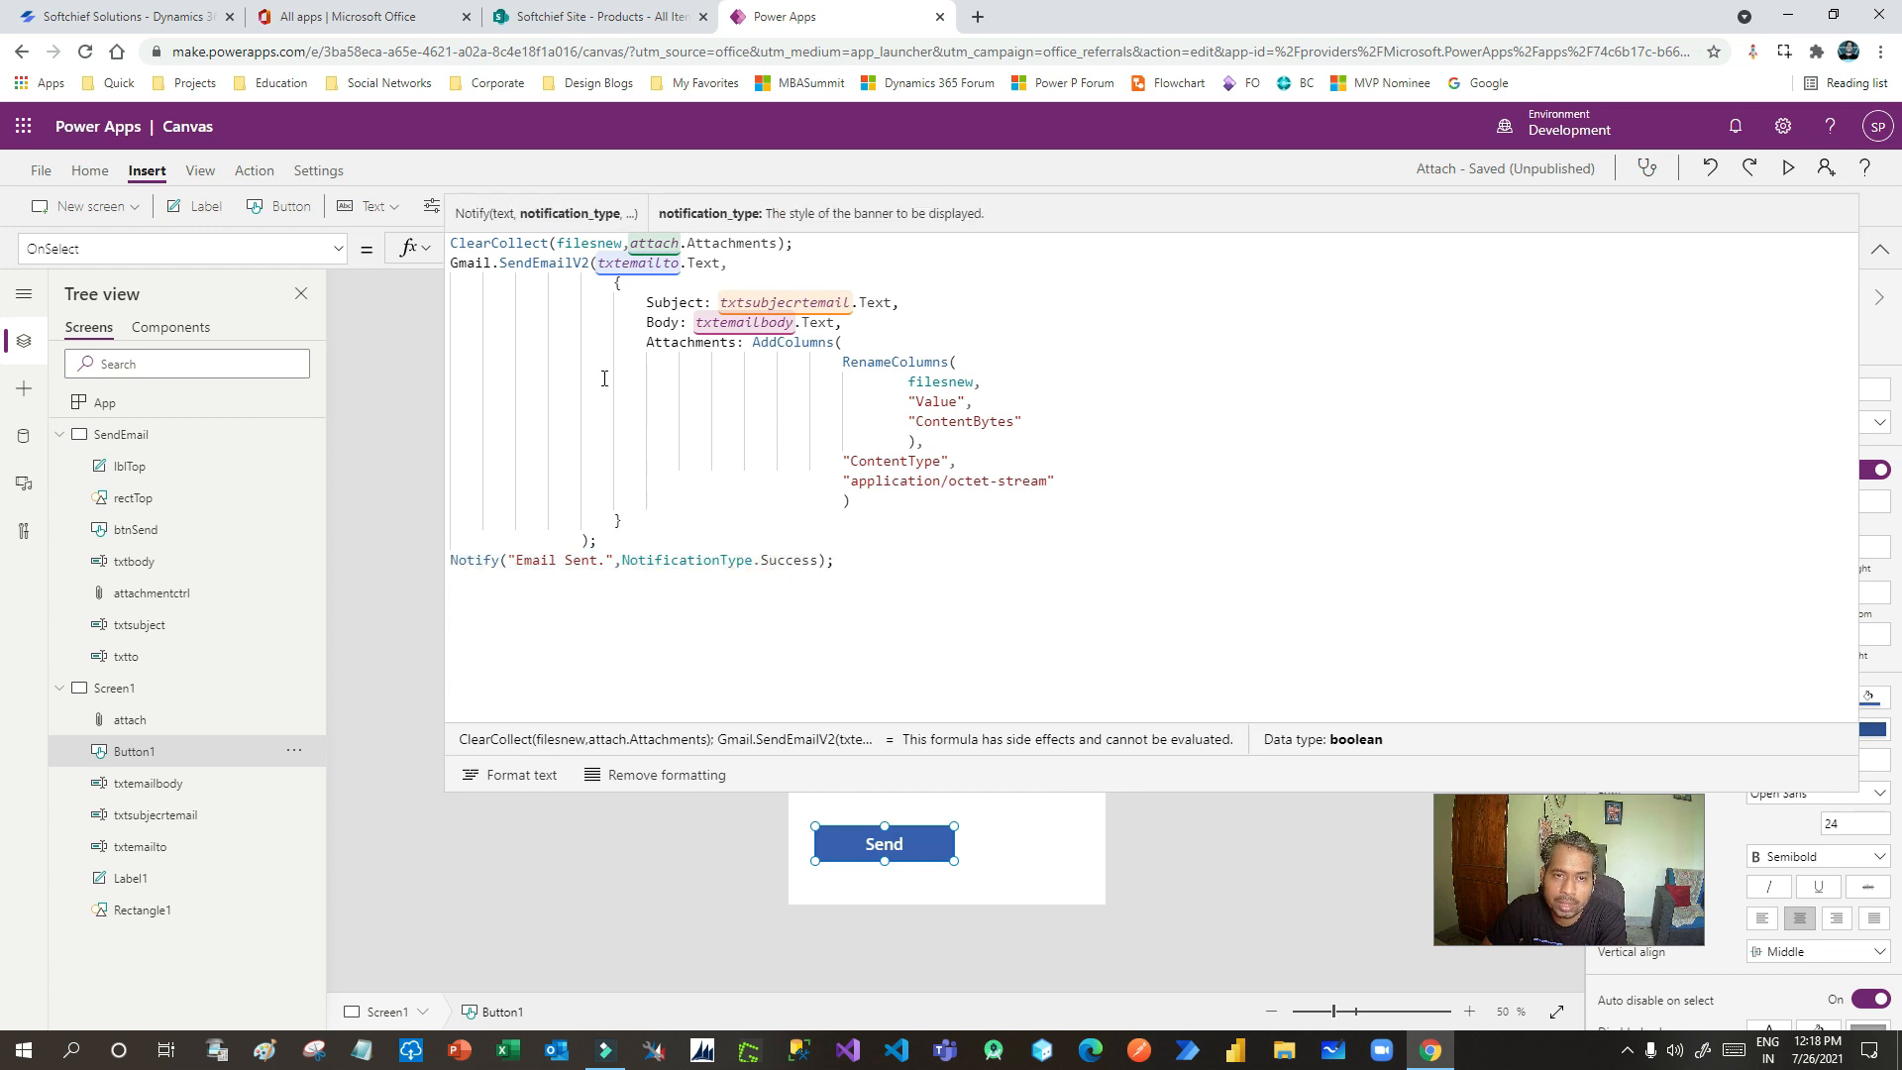
drag(617, 295, 697, 533)
click(697, 535)
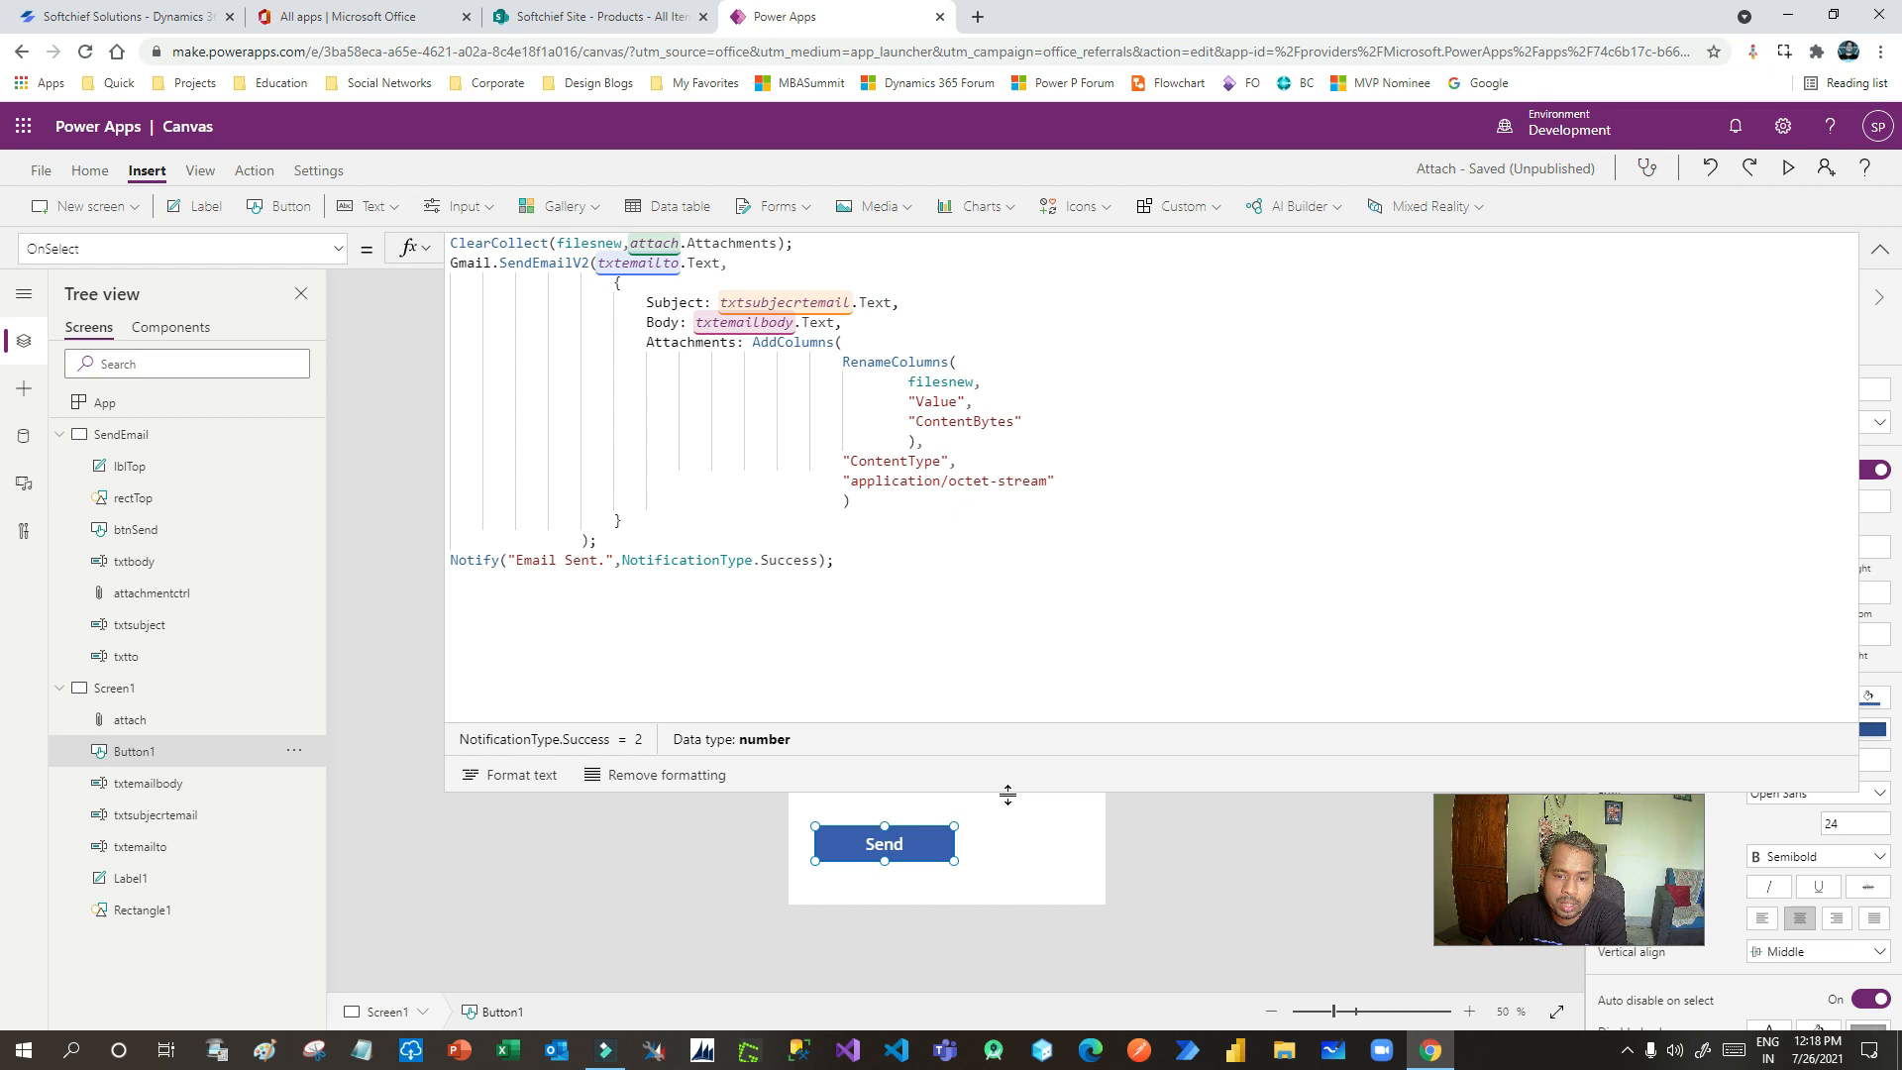
drag(1036, 760, 1088, 261)
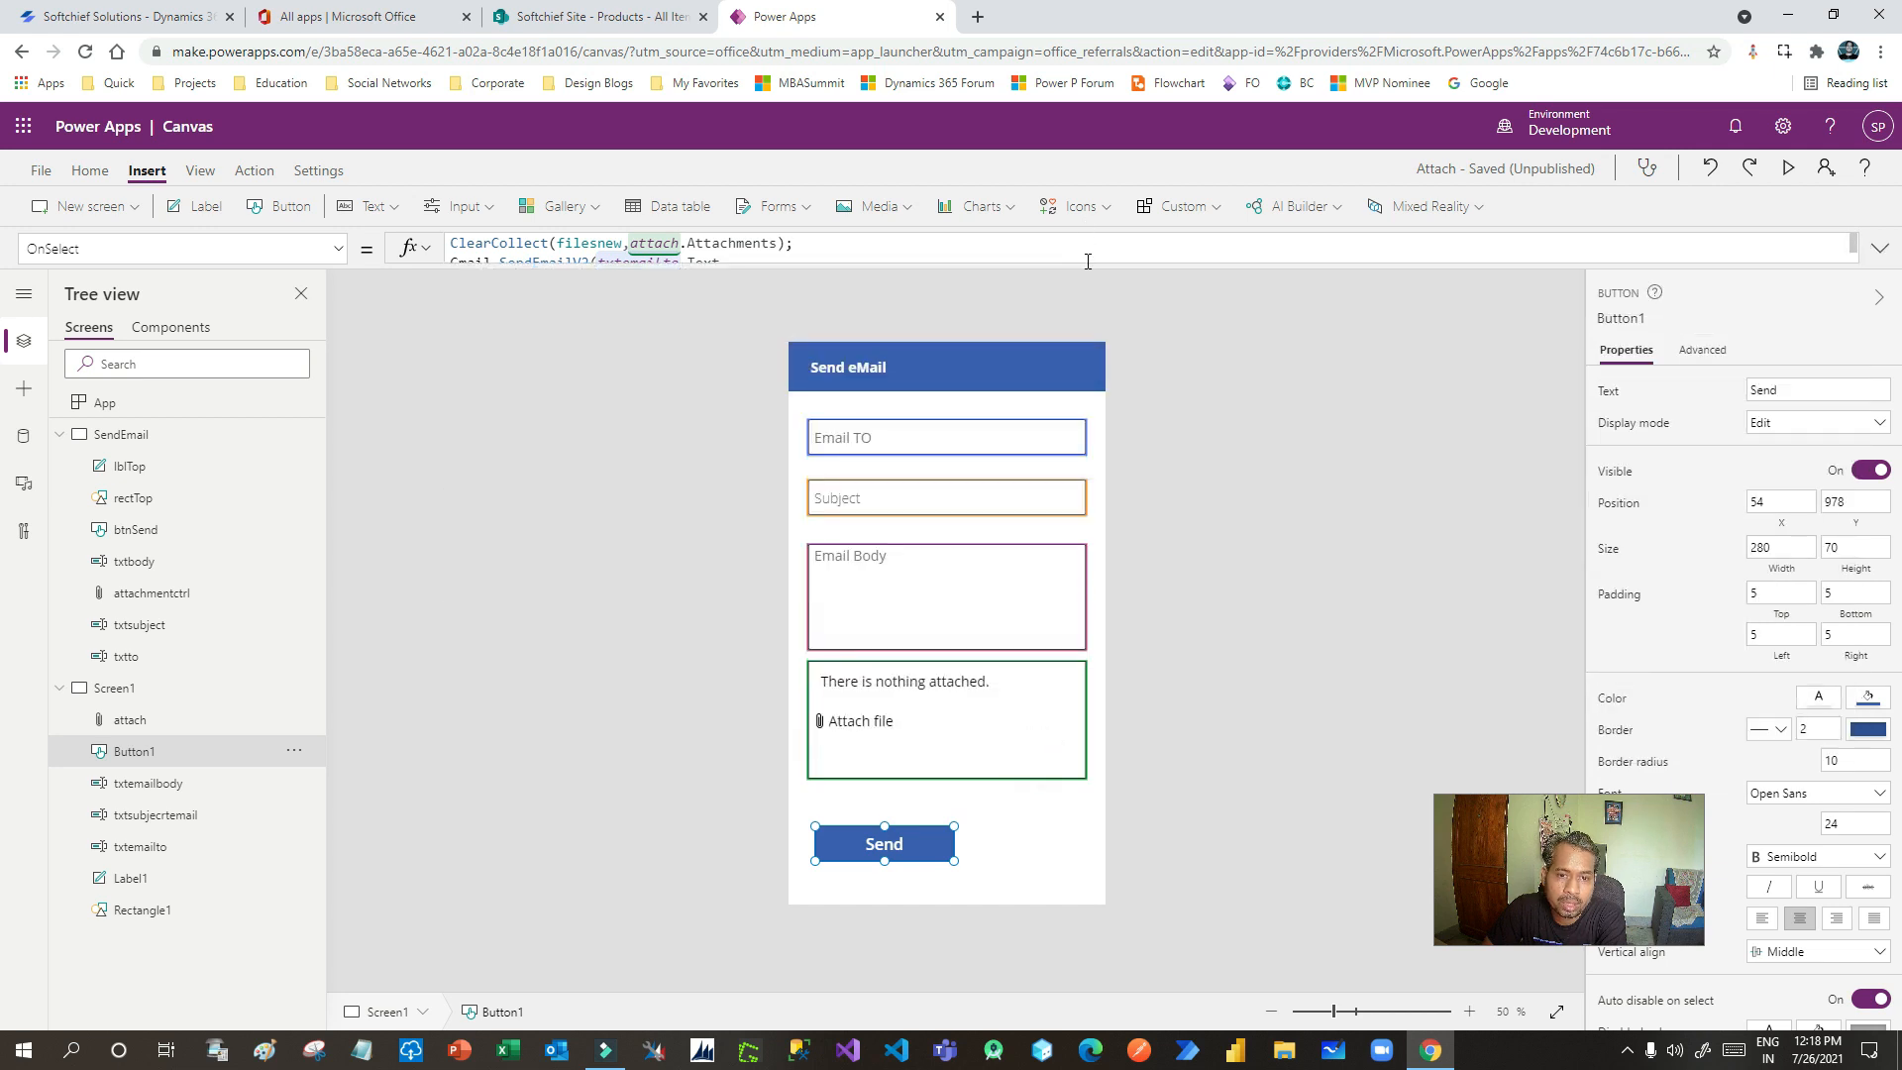
click(1052, 882)
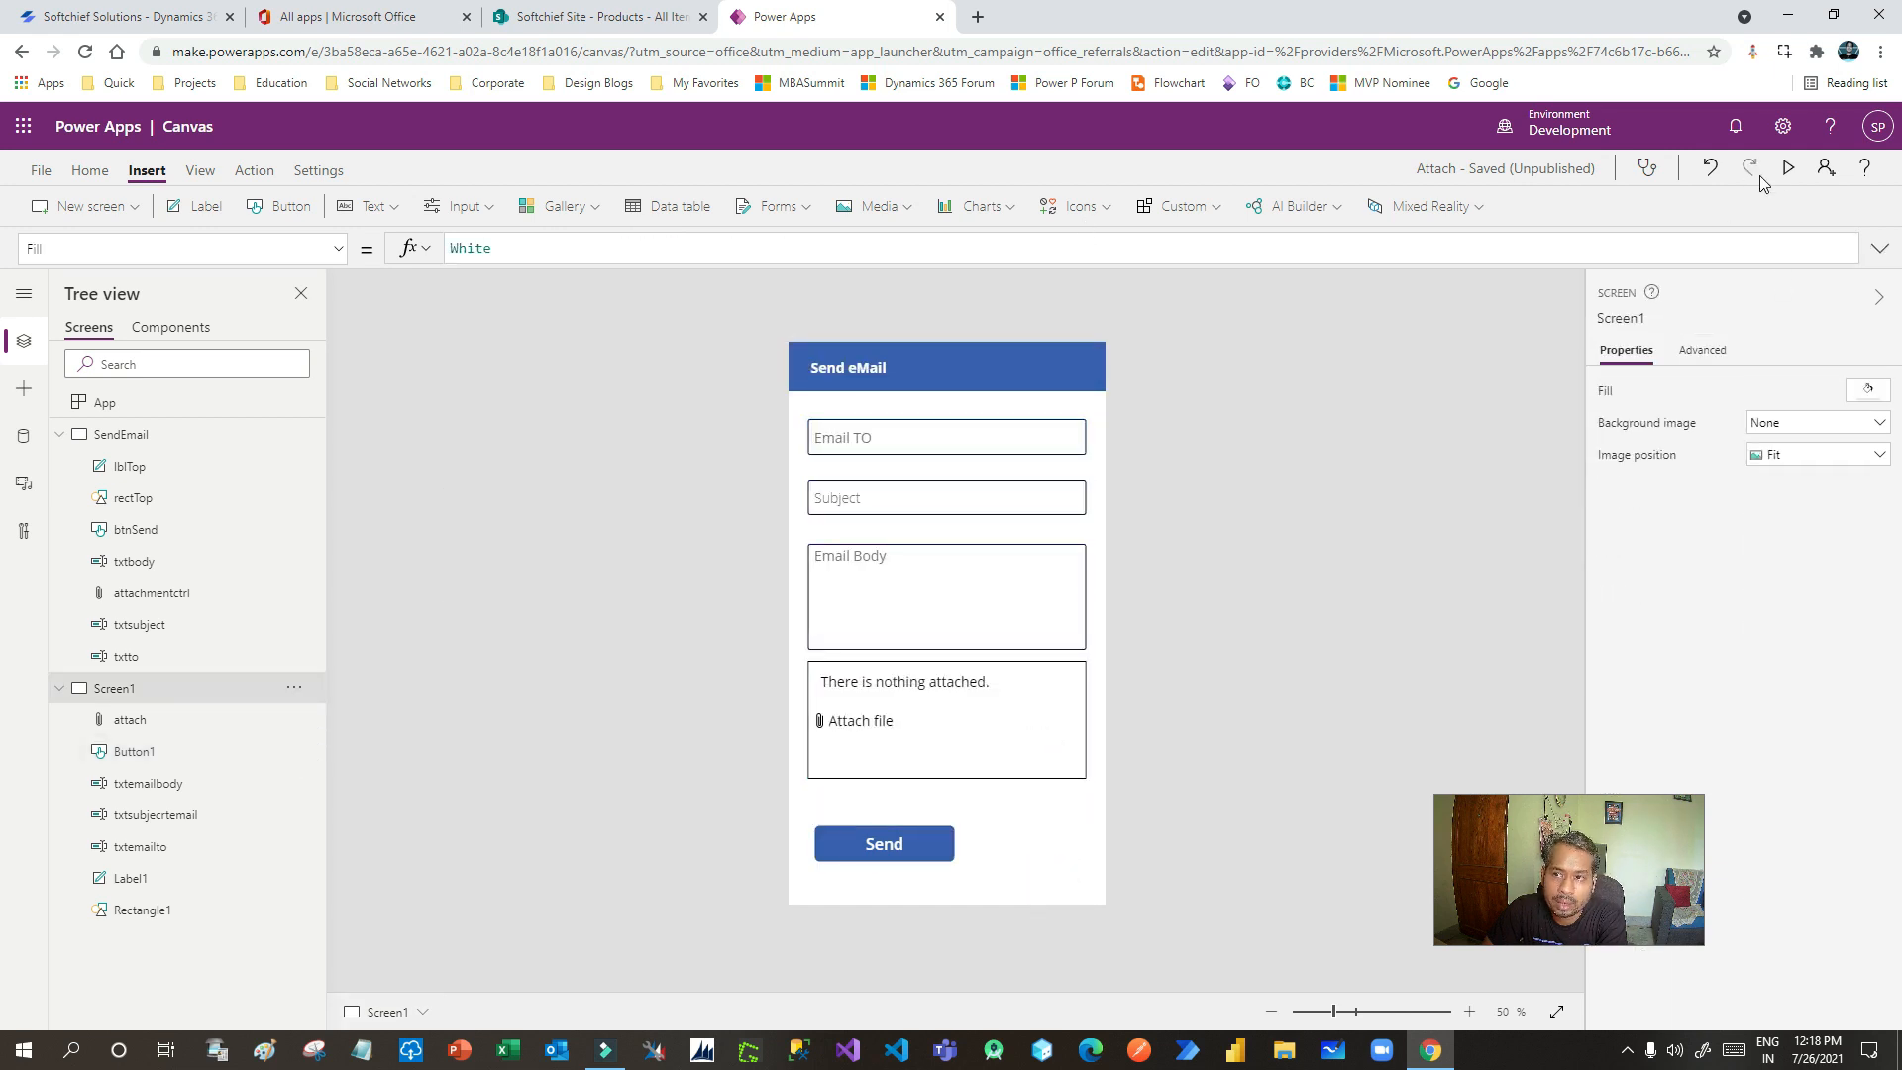
- Run the app and fill in the recipient e-mail address, subject HEllo and body Hello
click(1783, 169)
click(832, 299)
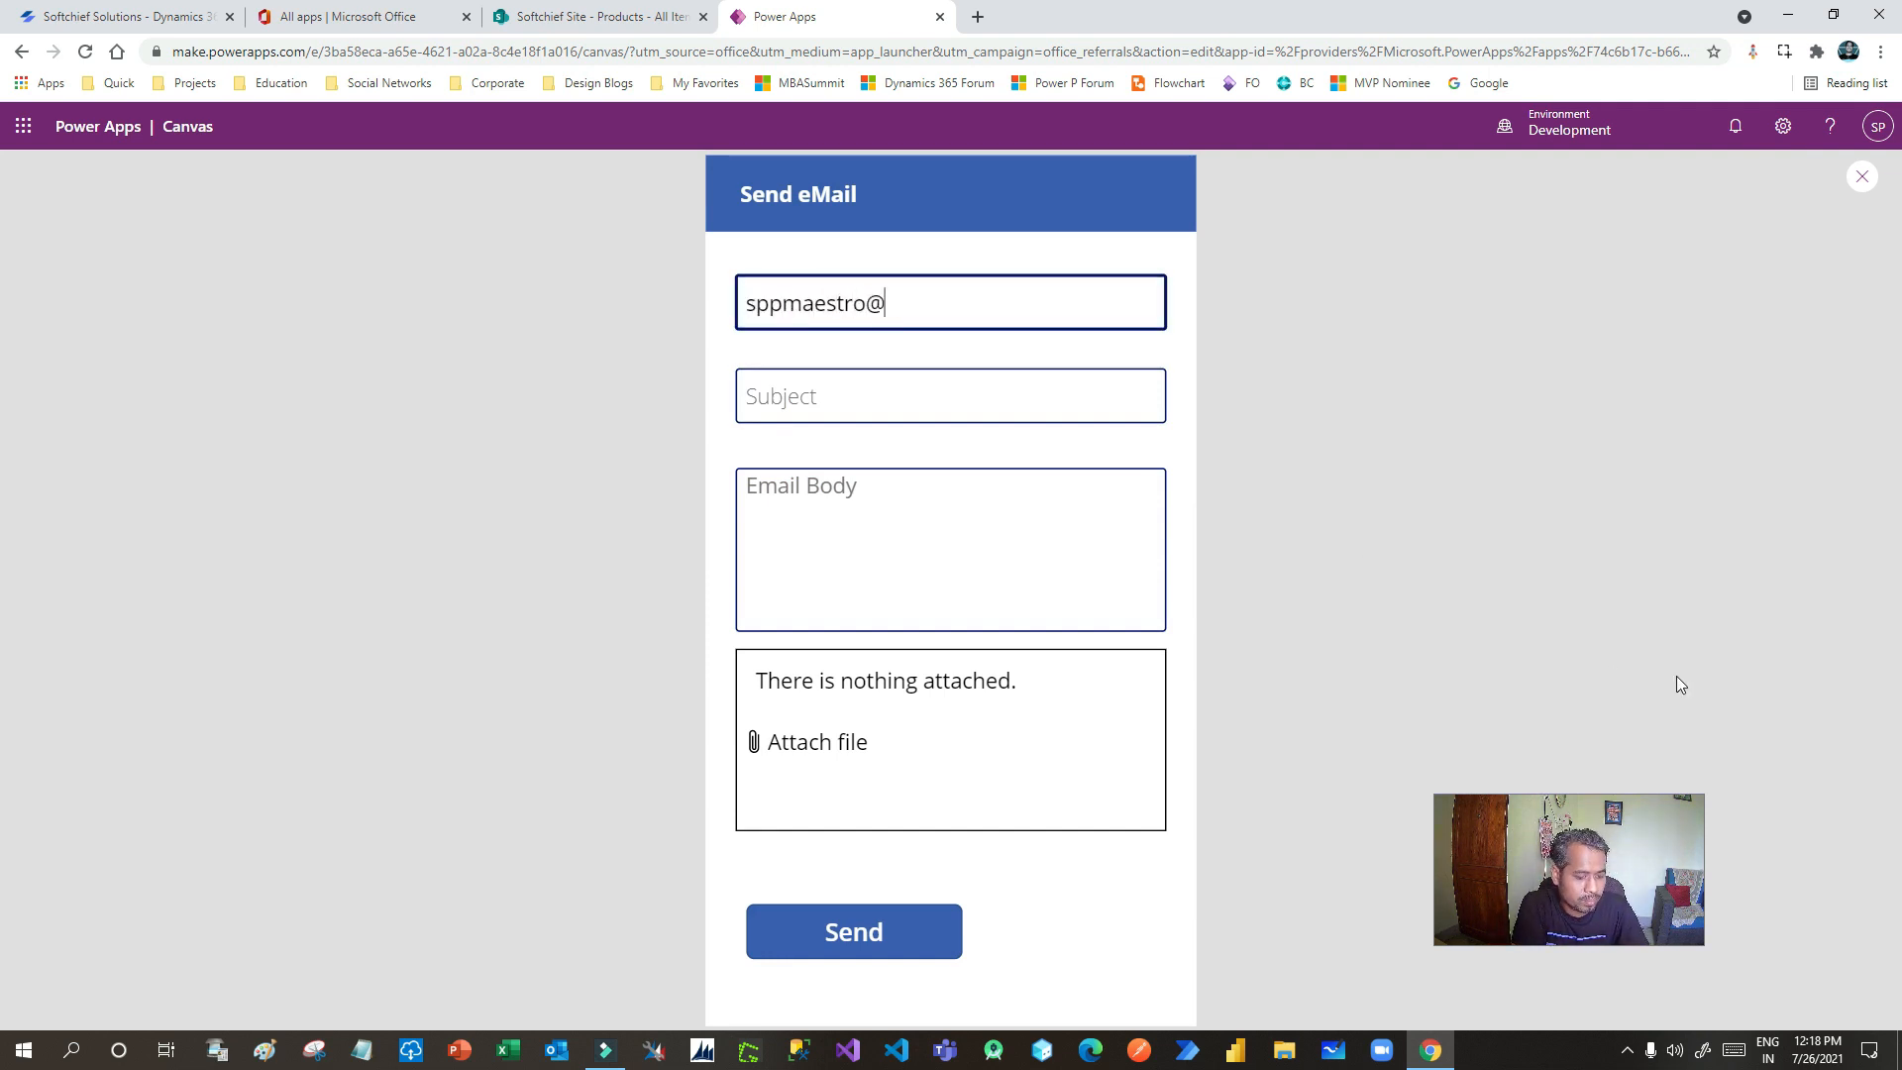
key(Tab)
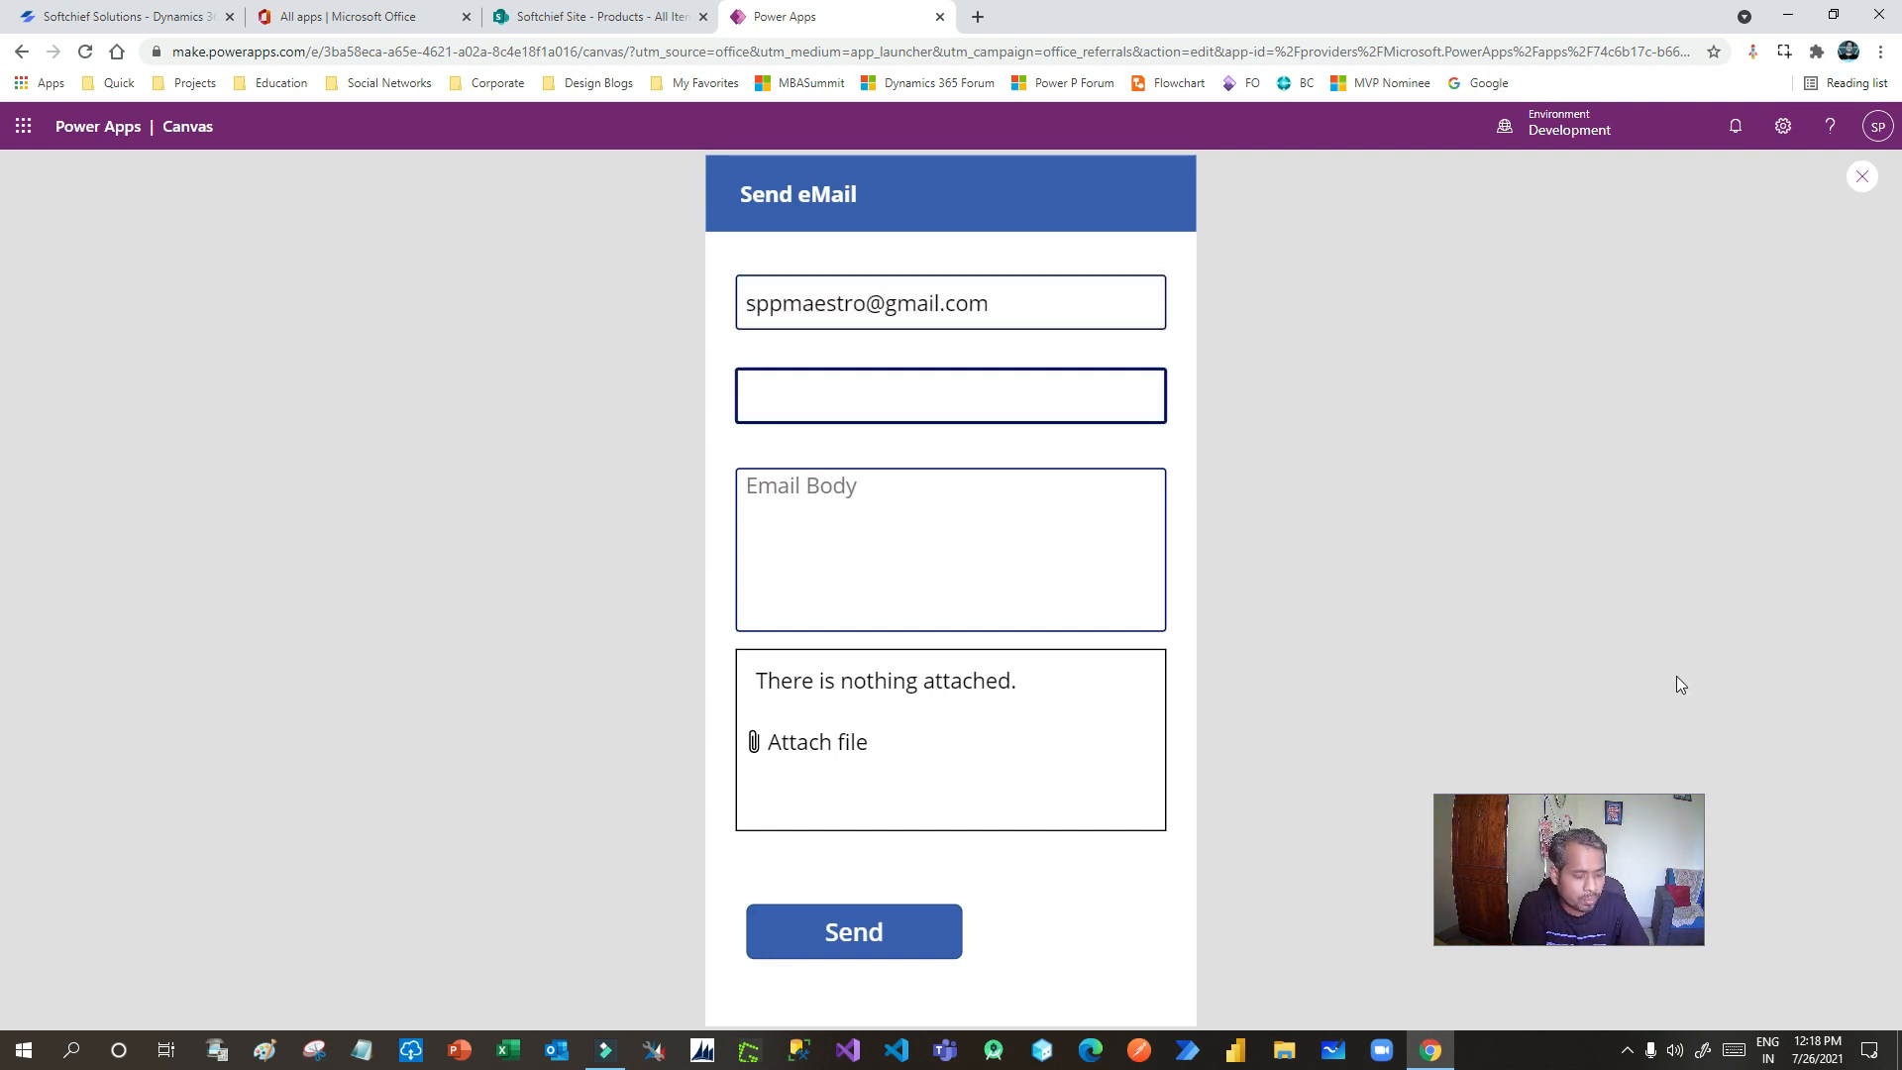
text(HEllo)
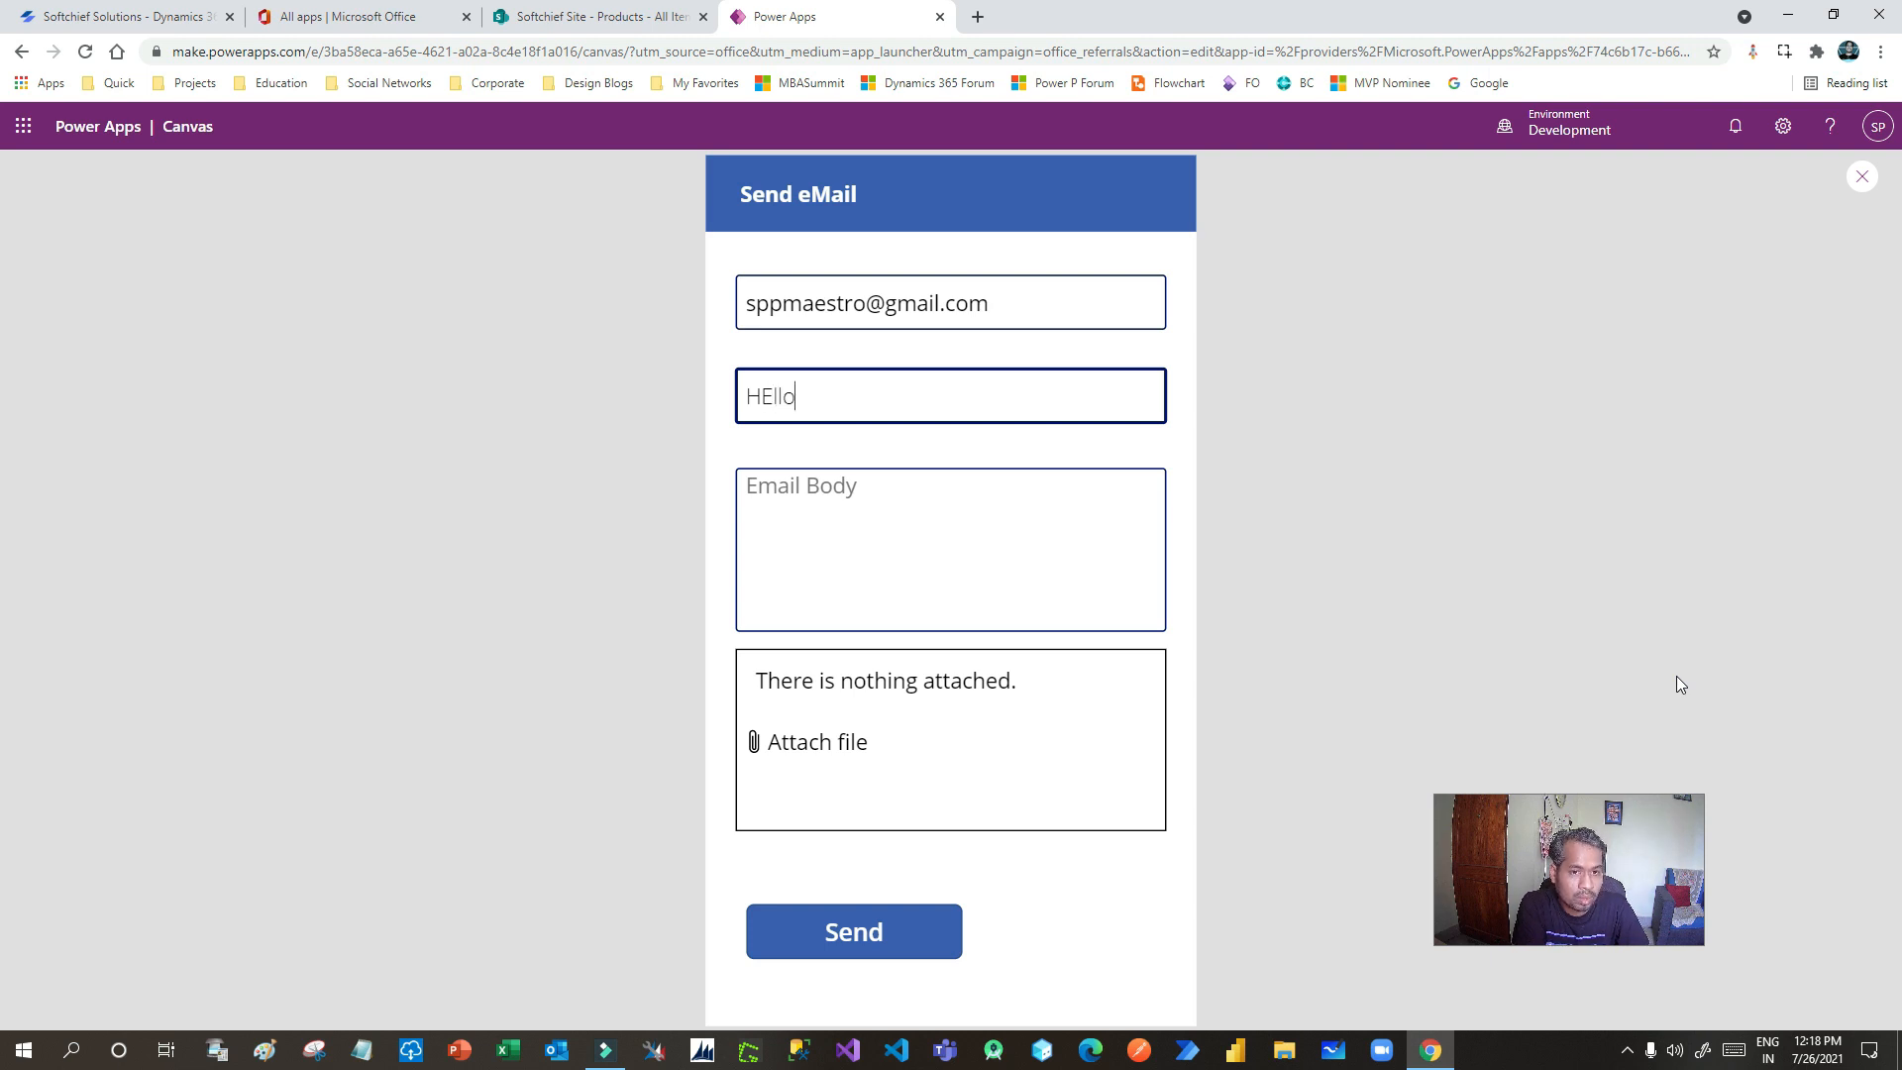
key(Tab)
text(Hello)
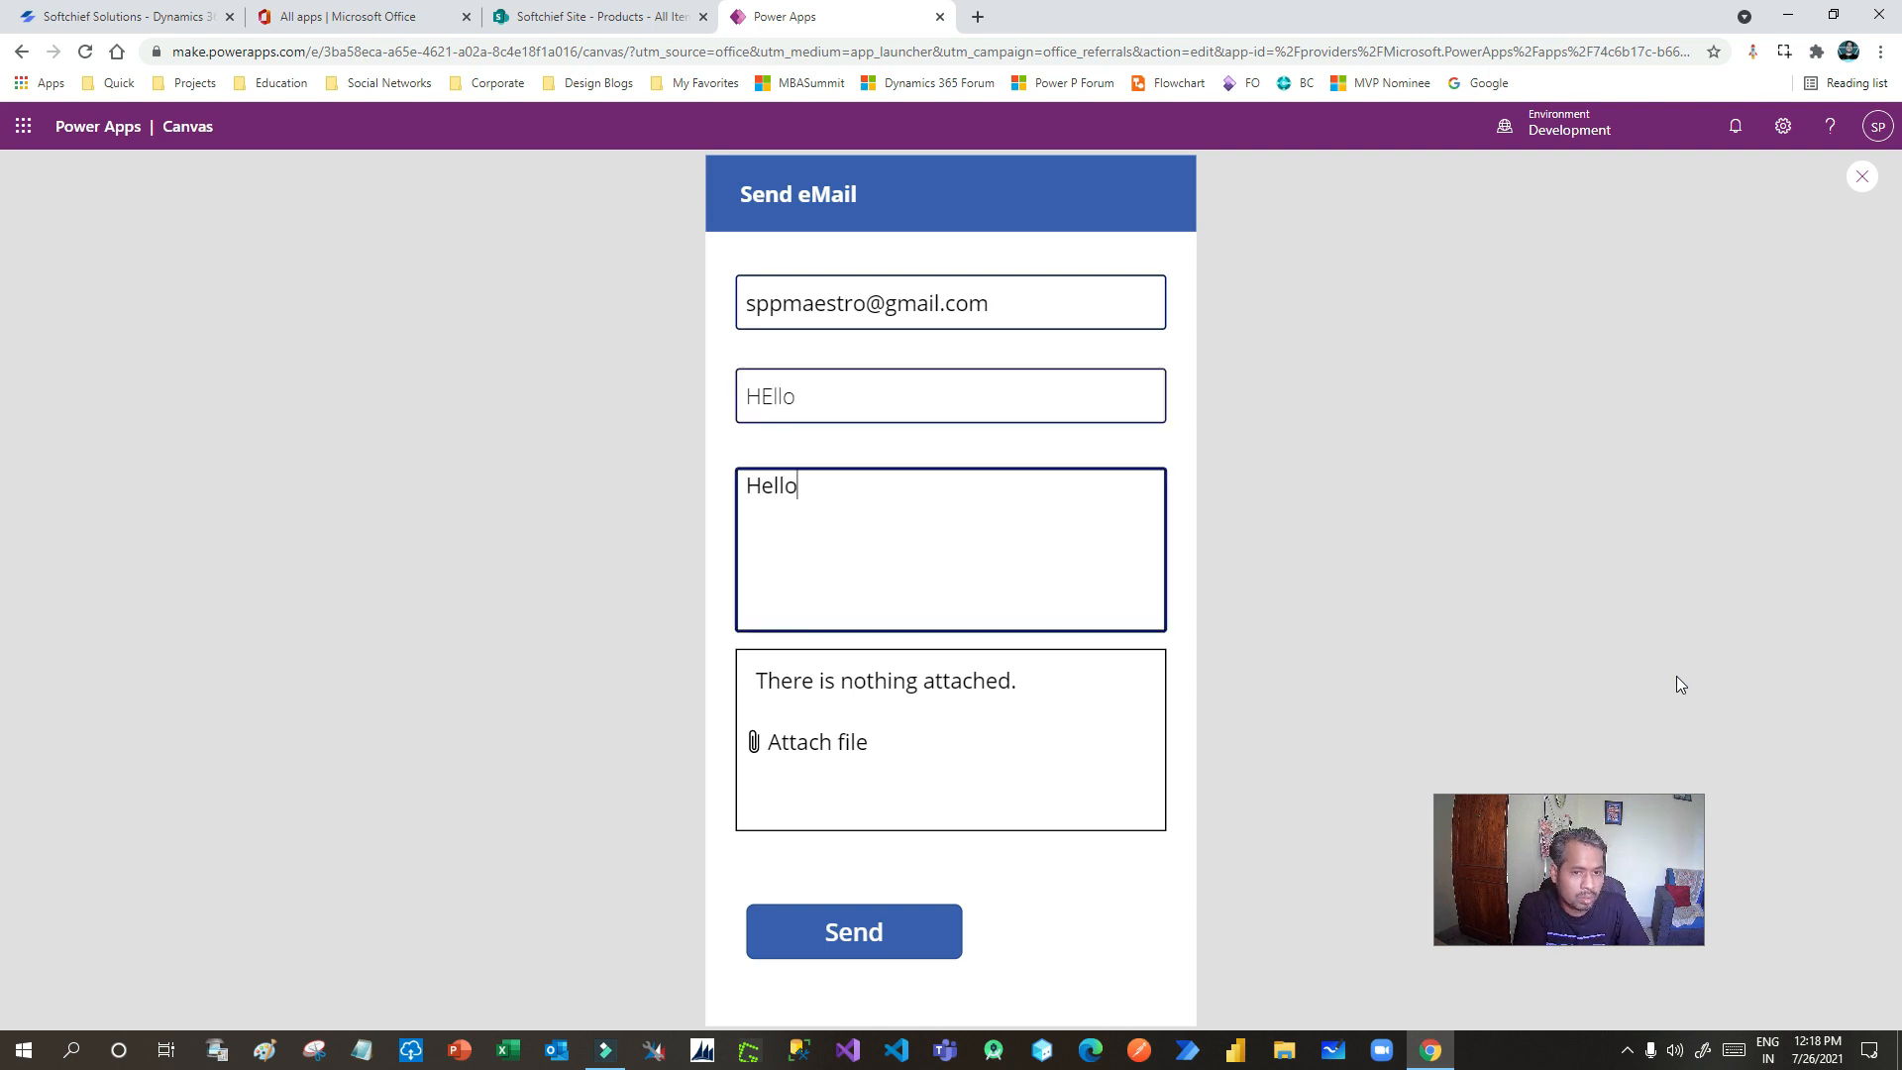
- Attach 1625896517075.jpg and lock.jpg and send the test email
click(808, 755)
click(922, 300)
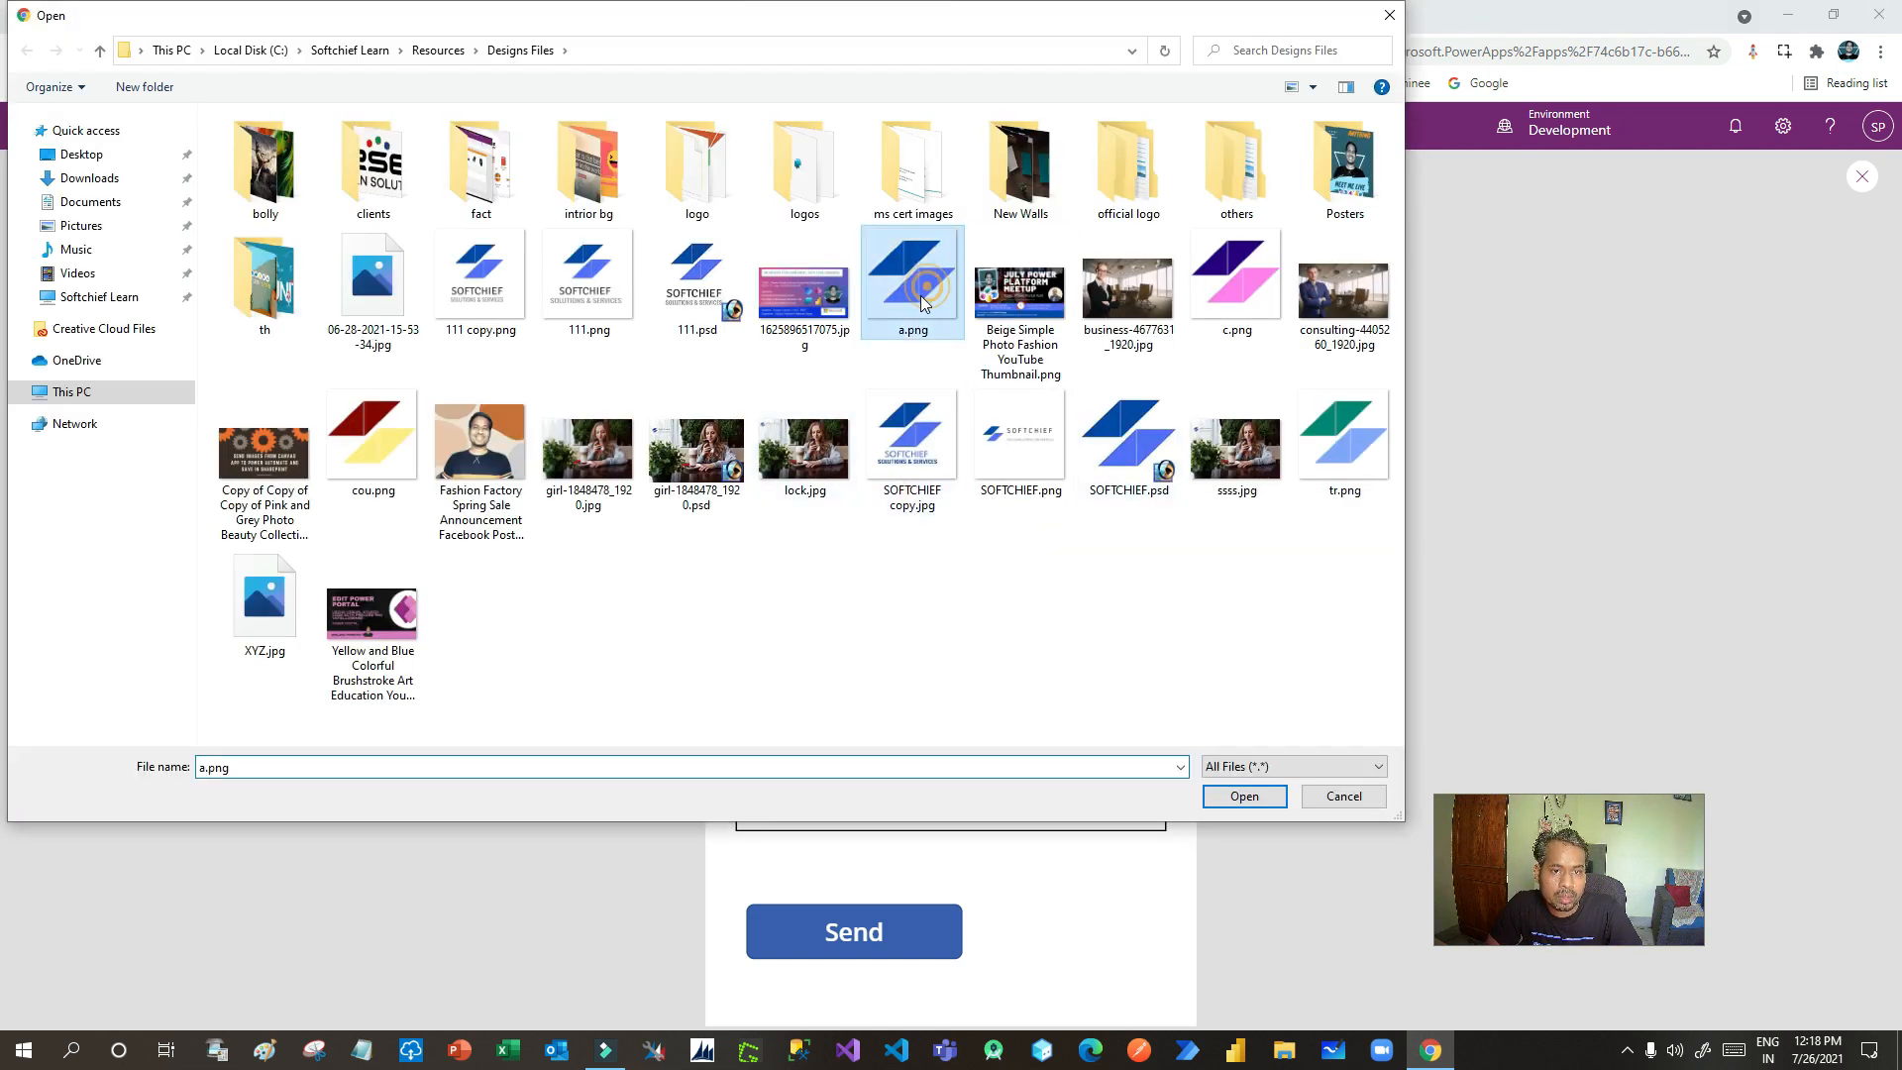
click(805, 292)
ctrl+click(805, 446)
click(1242, 796)
click(882, 934)
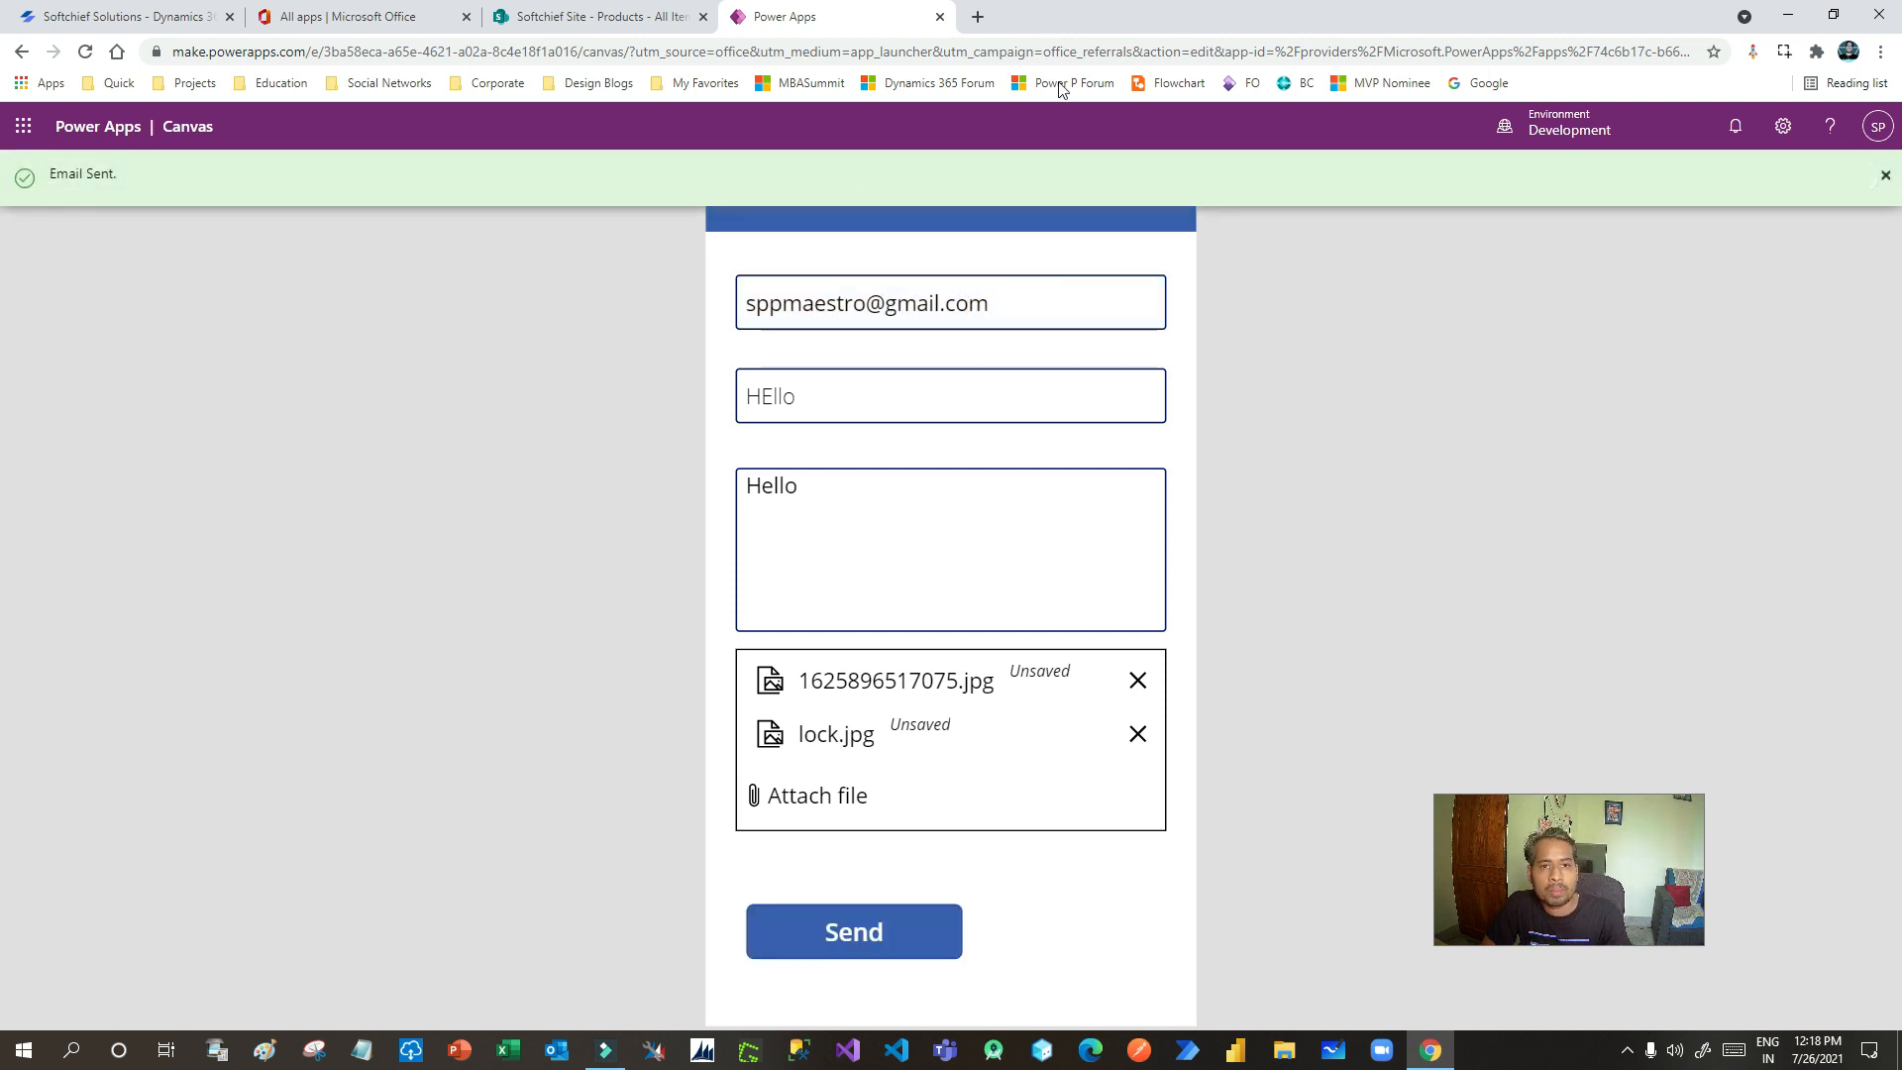
- Open Gmail in a new browser tab
click(979, 17)
text(gm)
key(Return)
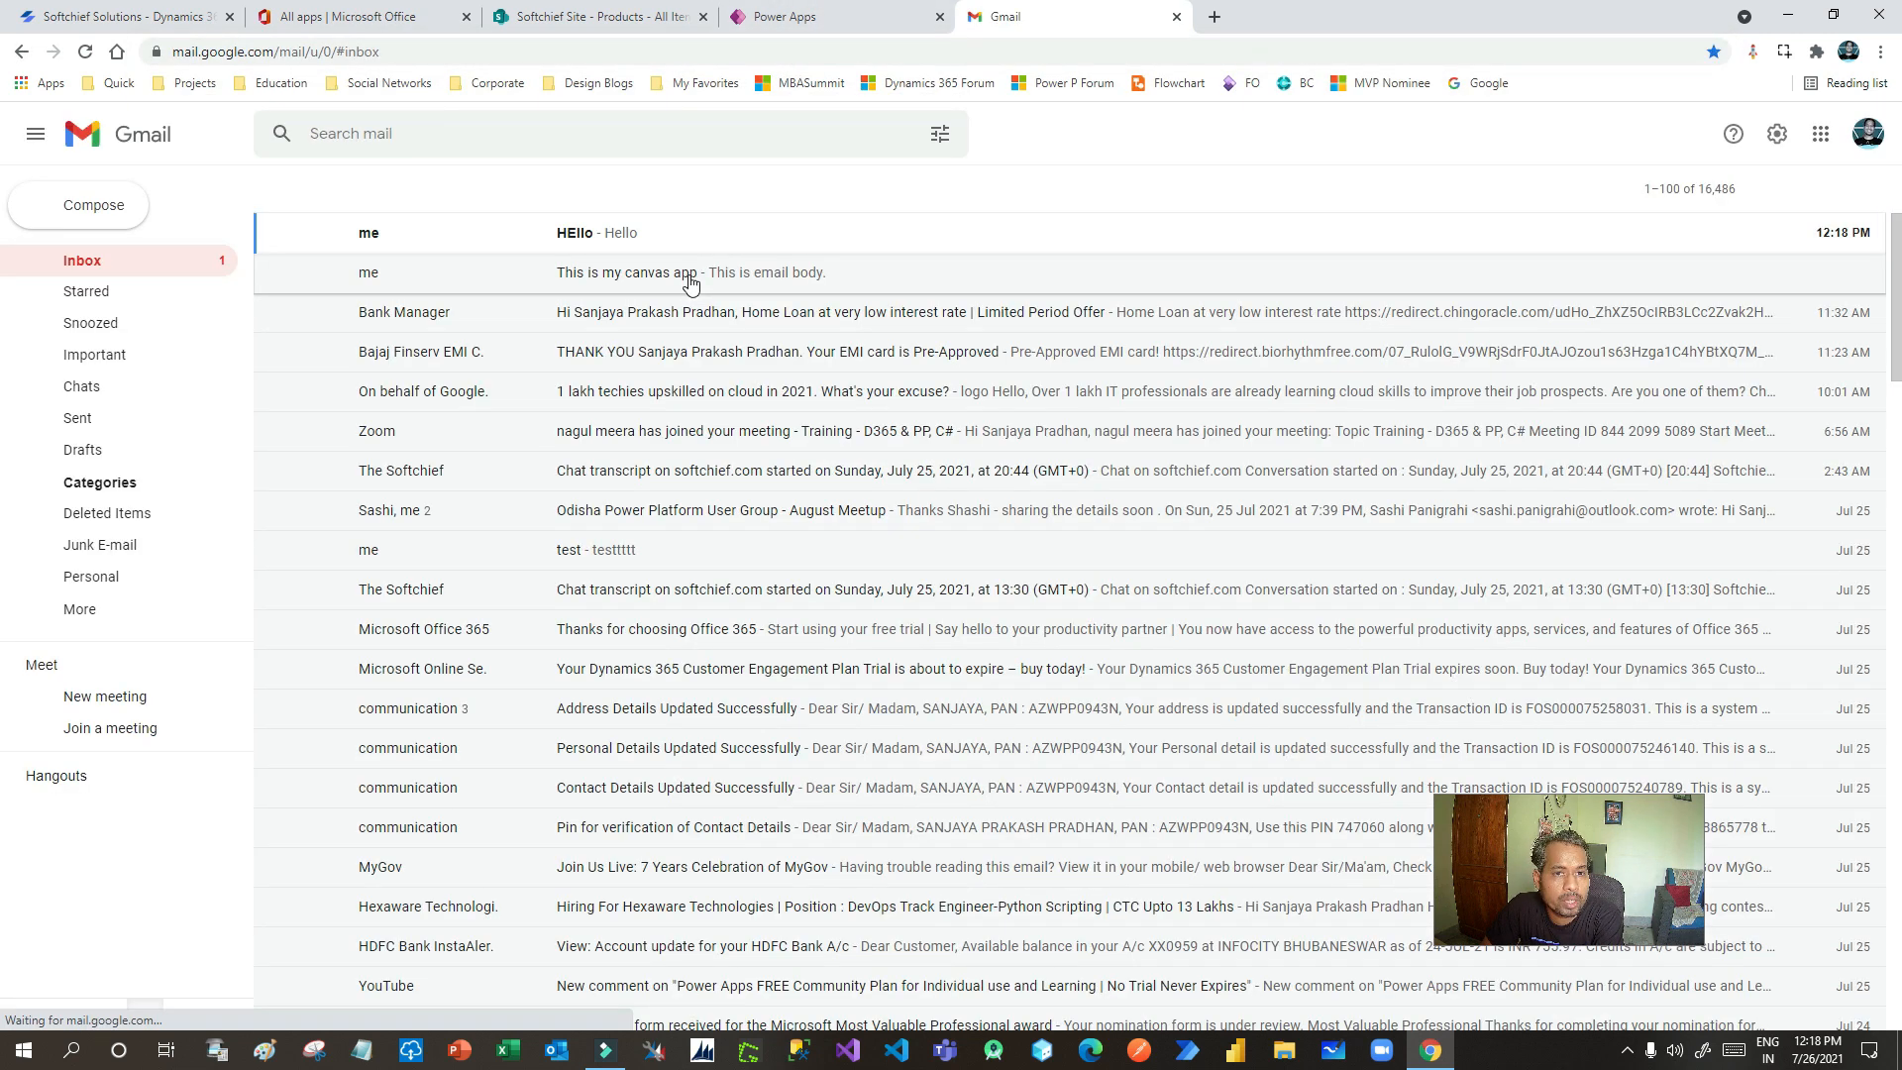
- Open the HEllo email, check its Hello body and two image attachments, then return to Power Apps
click(626, 234)
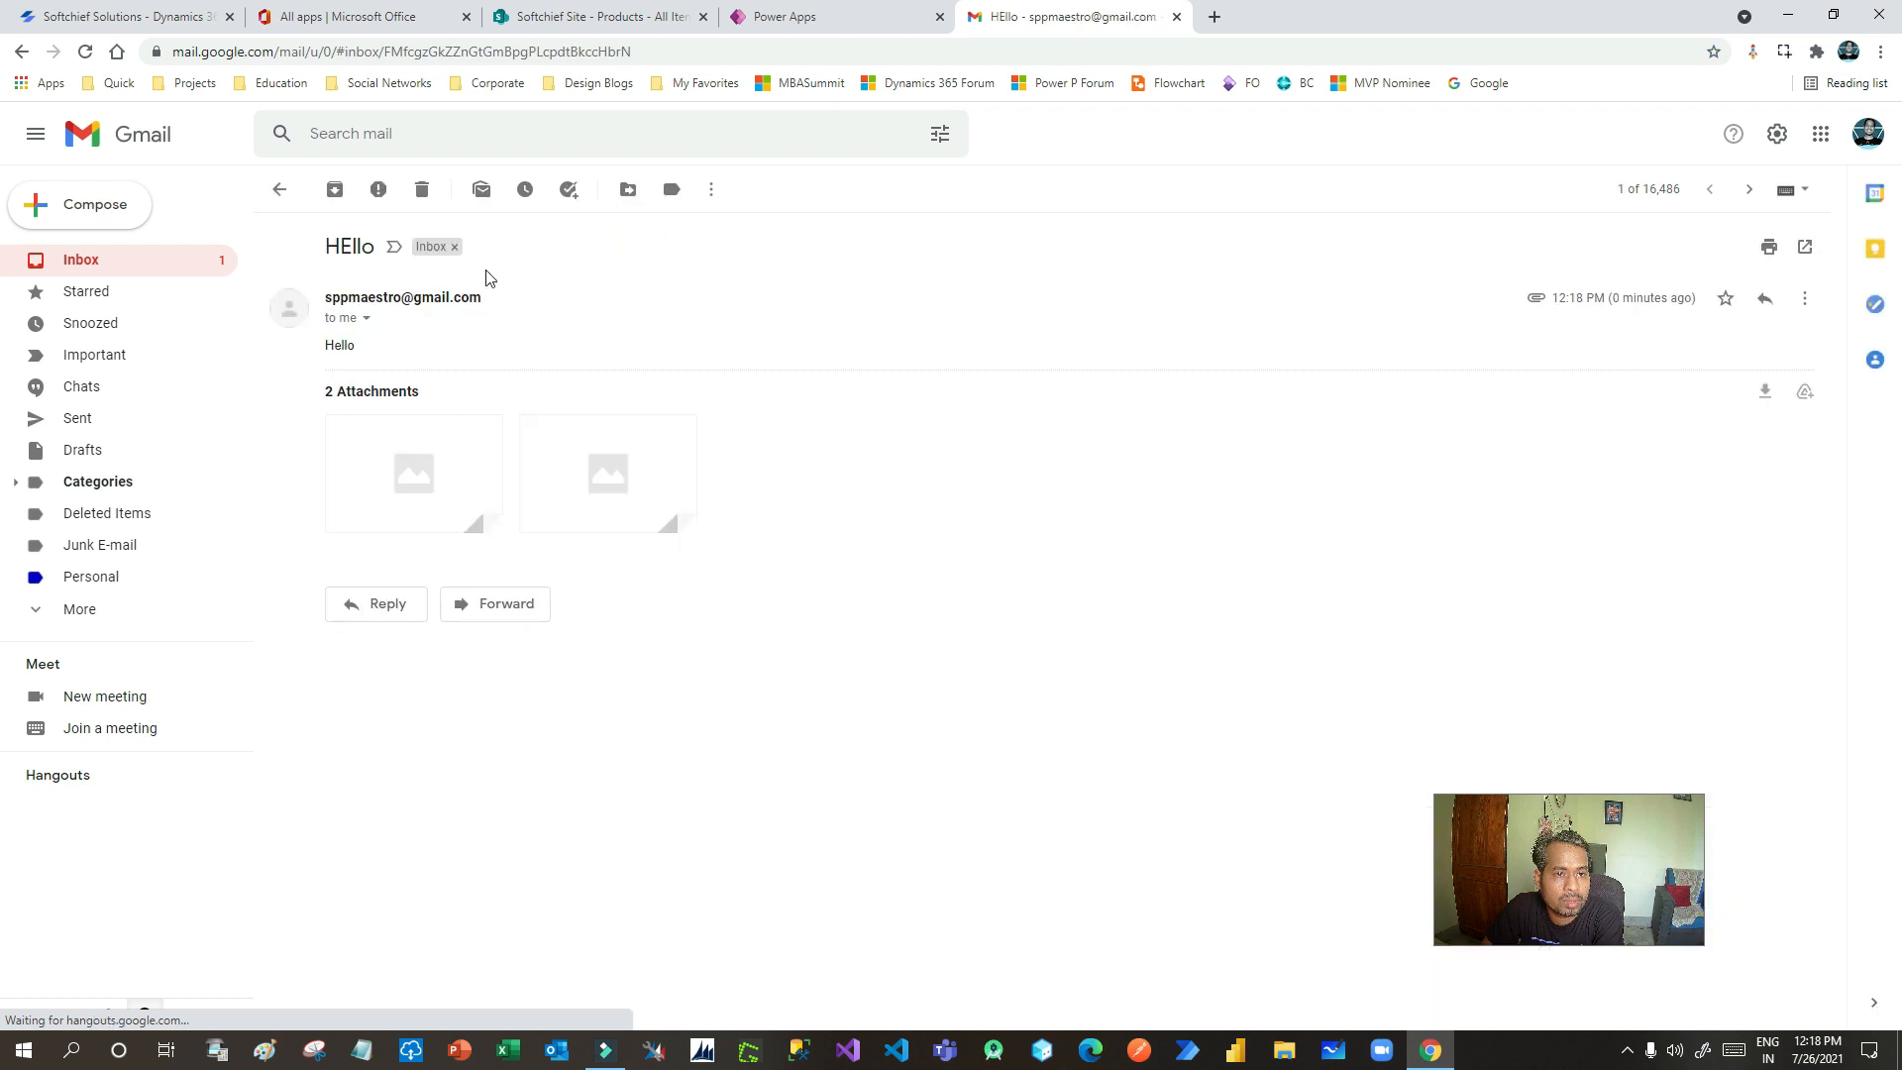
double_click(339, 345)
double_click(349, 247)
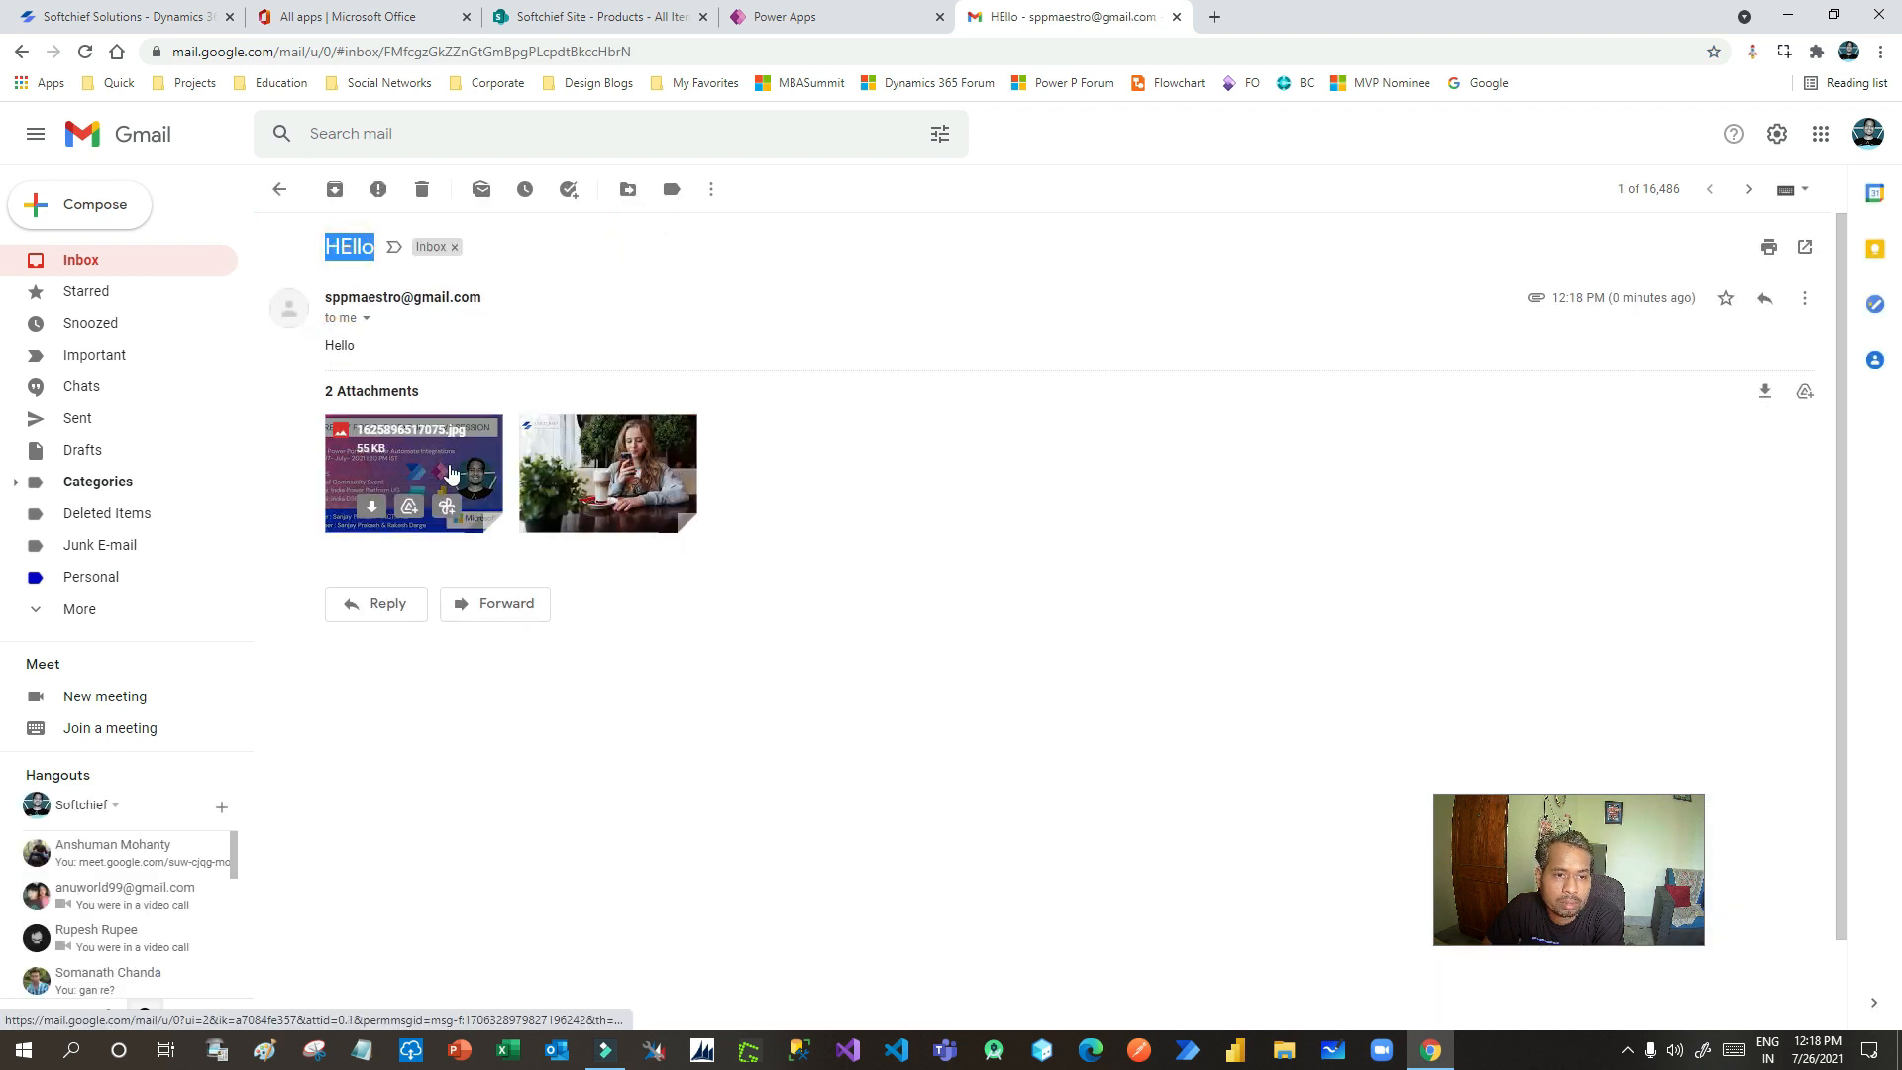
click(854, 18)
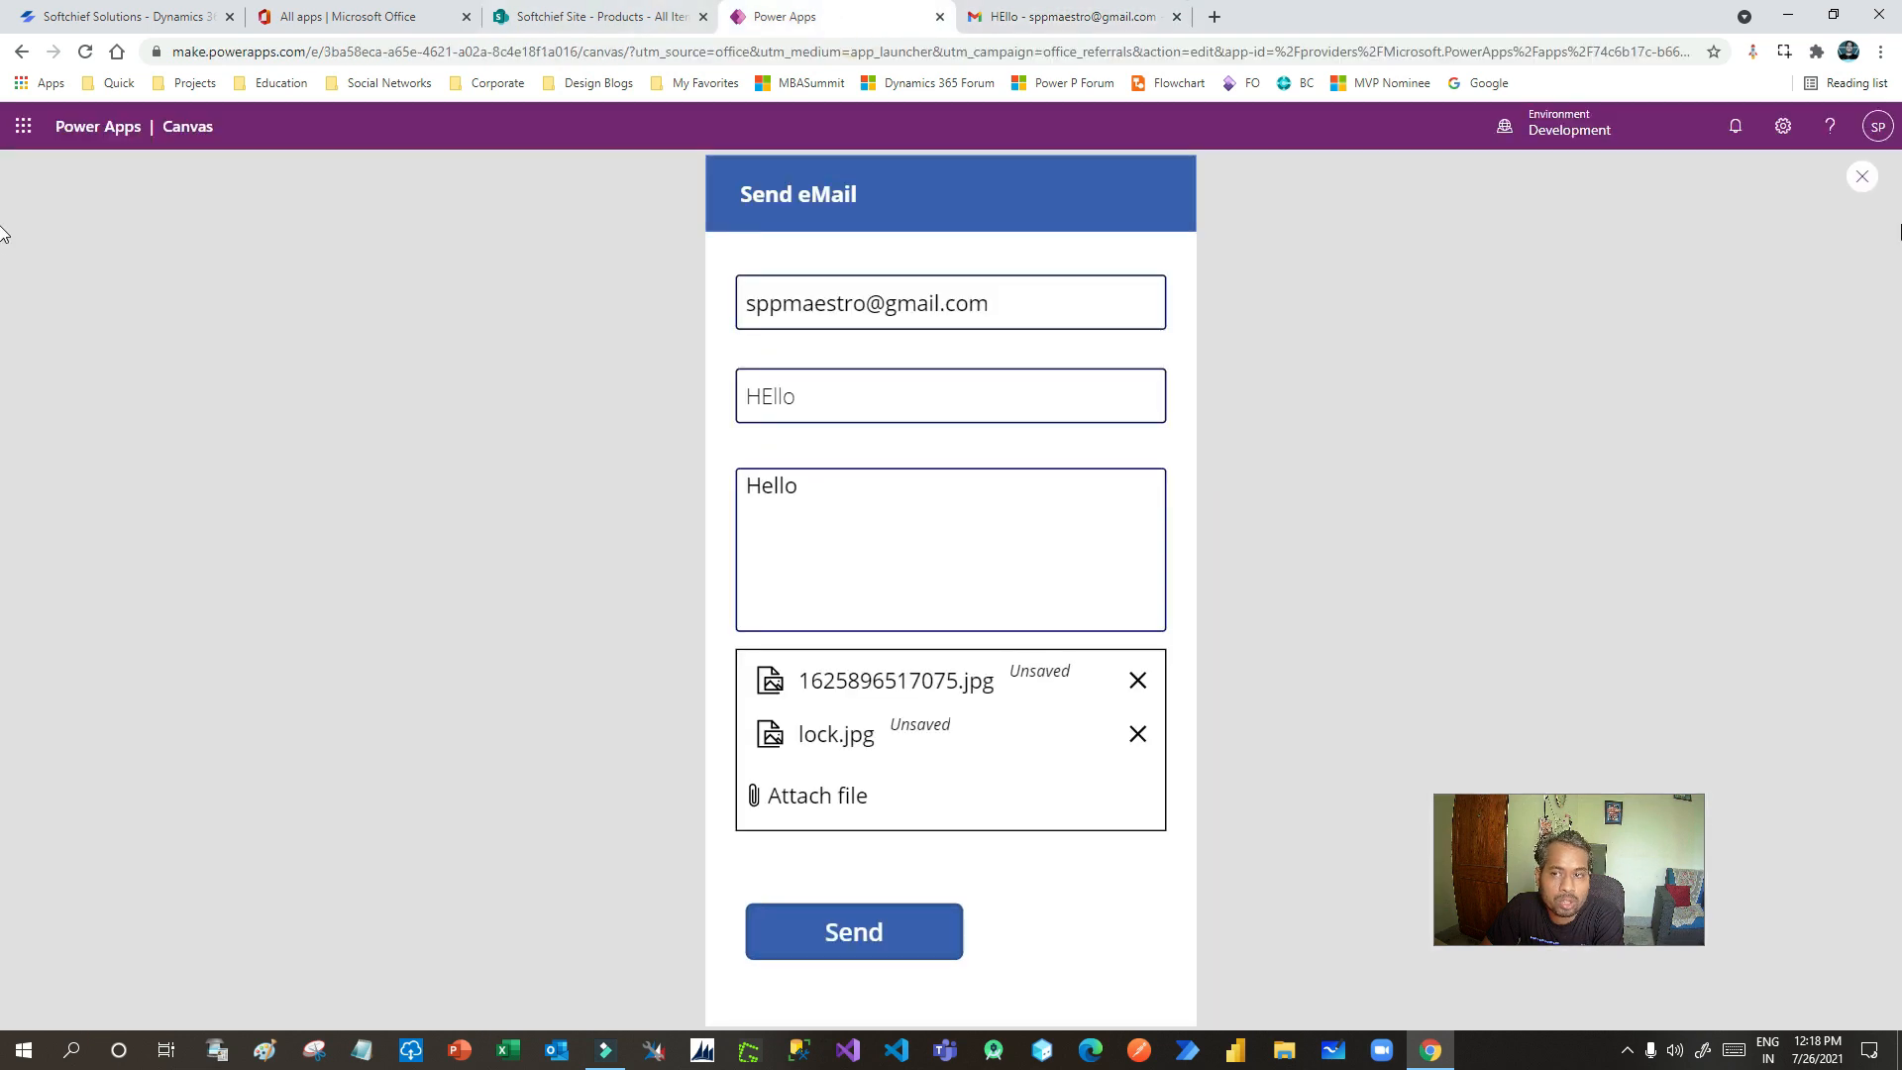
- Clear the To, Subject and Body fields and remove both attached images
triple_click(927, 313)
key(BackSpace)
triple_click(769, 390)
key(BackSpace)
double_click(783, 495)
key(BackSpace)
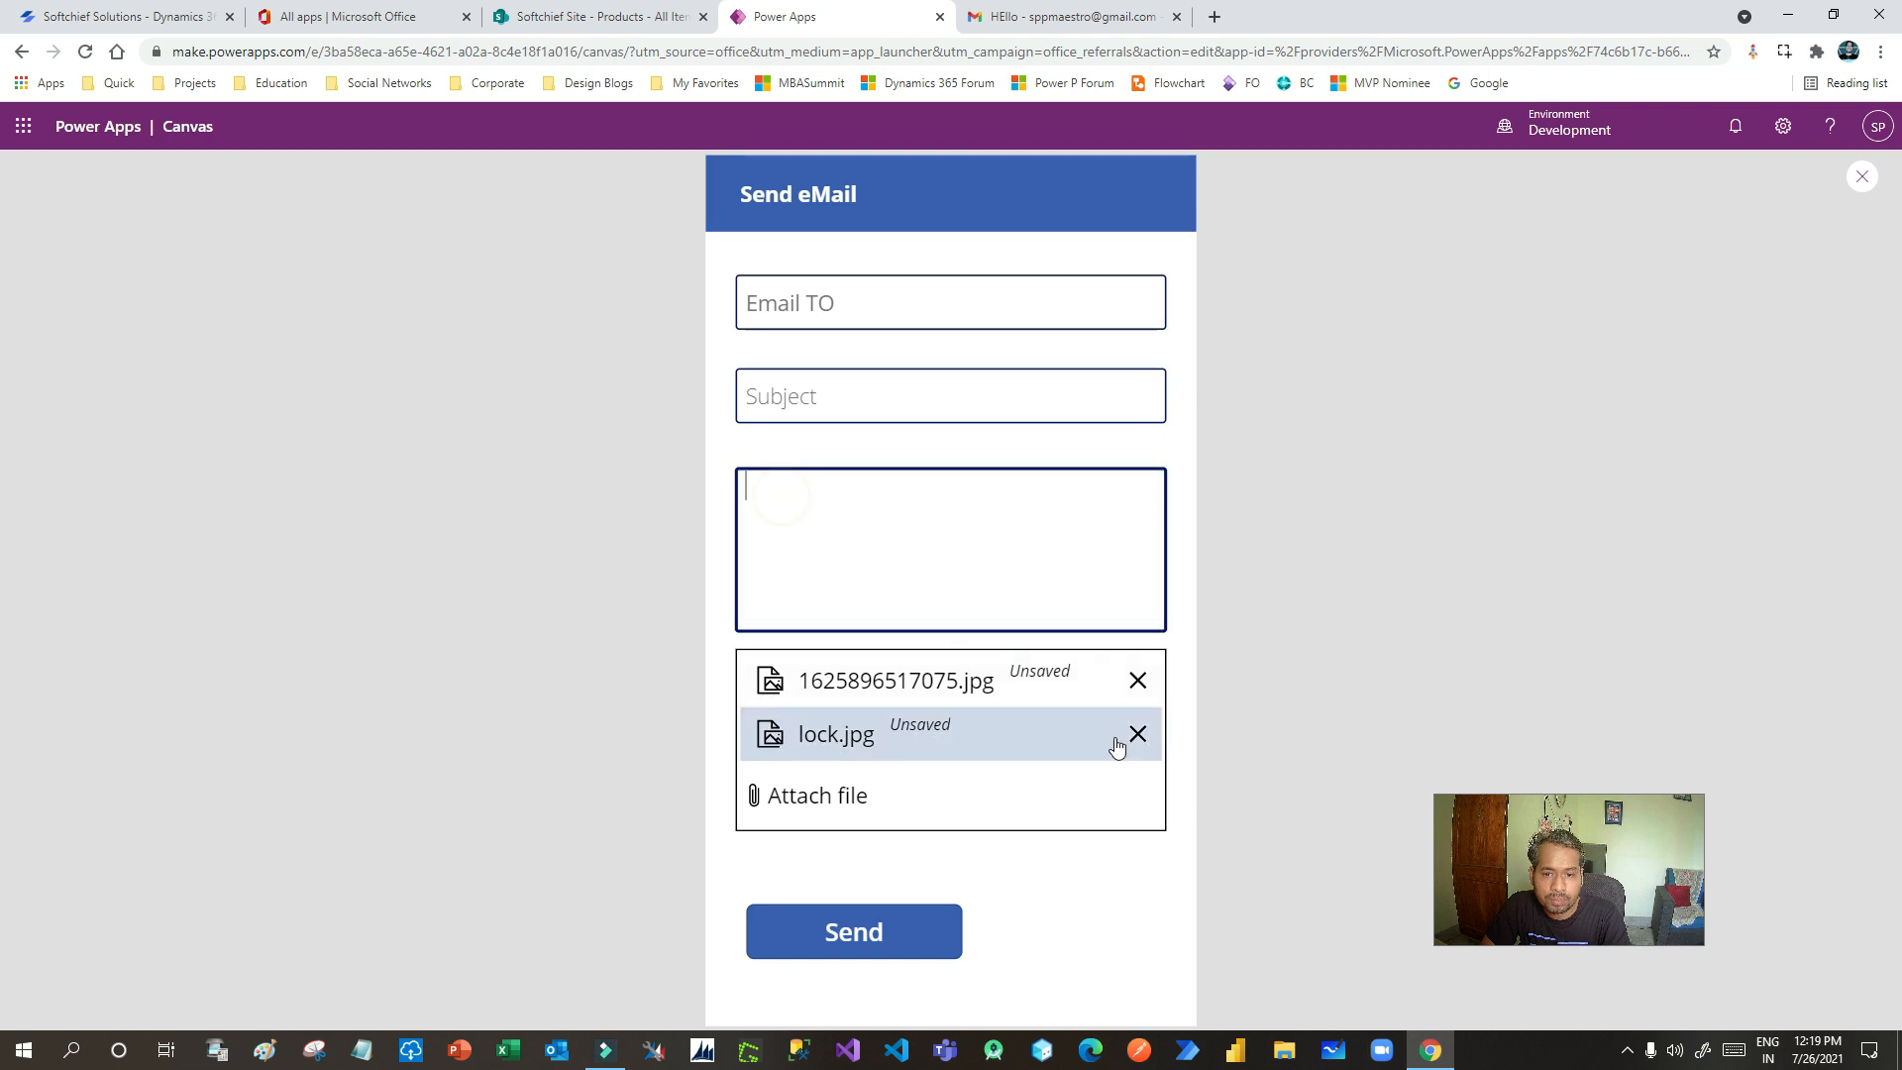
click(1137, 681)
click(1138, 681)
- Exit the preview and review the Send button's Attachments and ContentType formula before collapsing it
click(1864, 178)
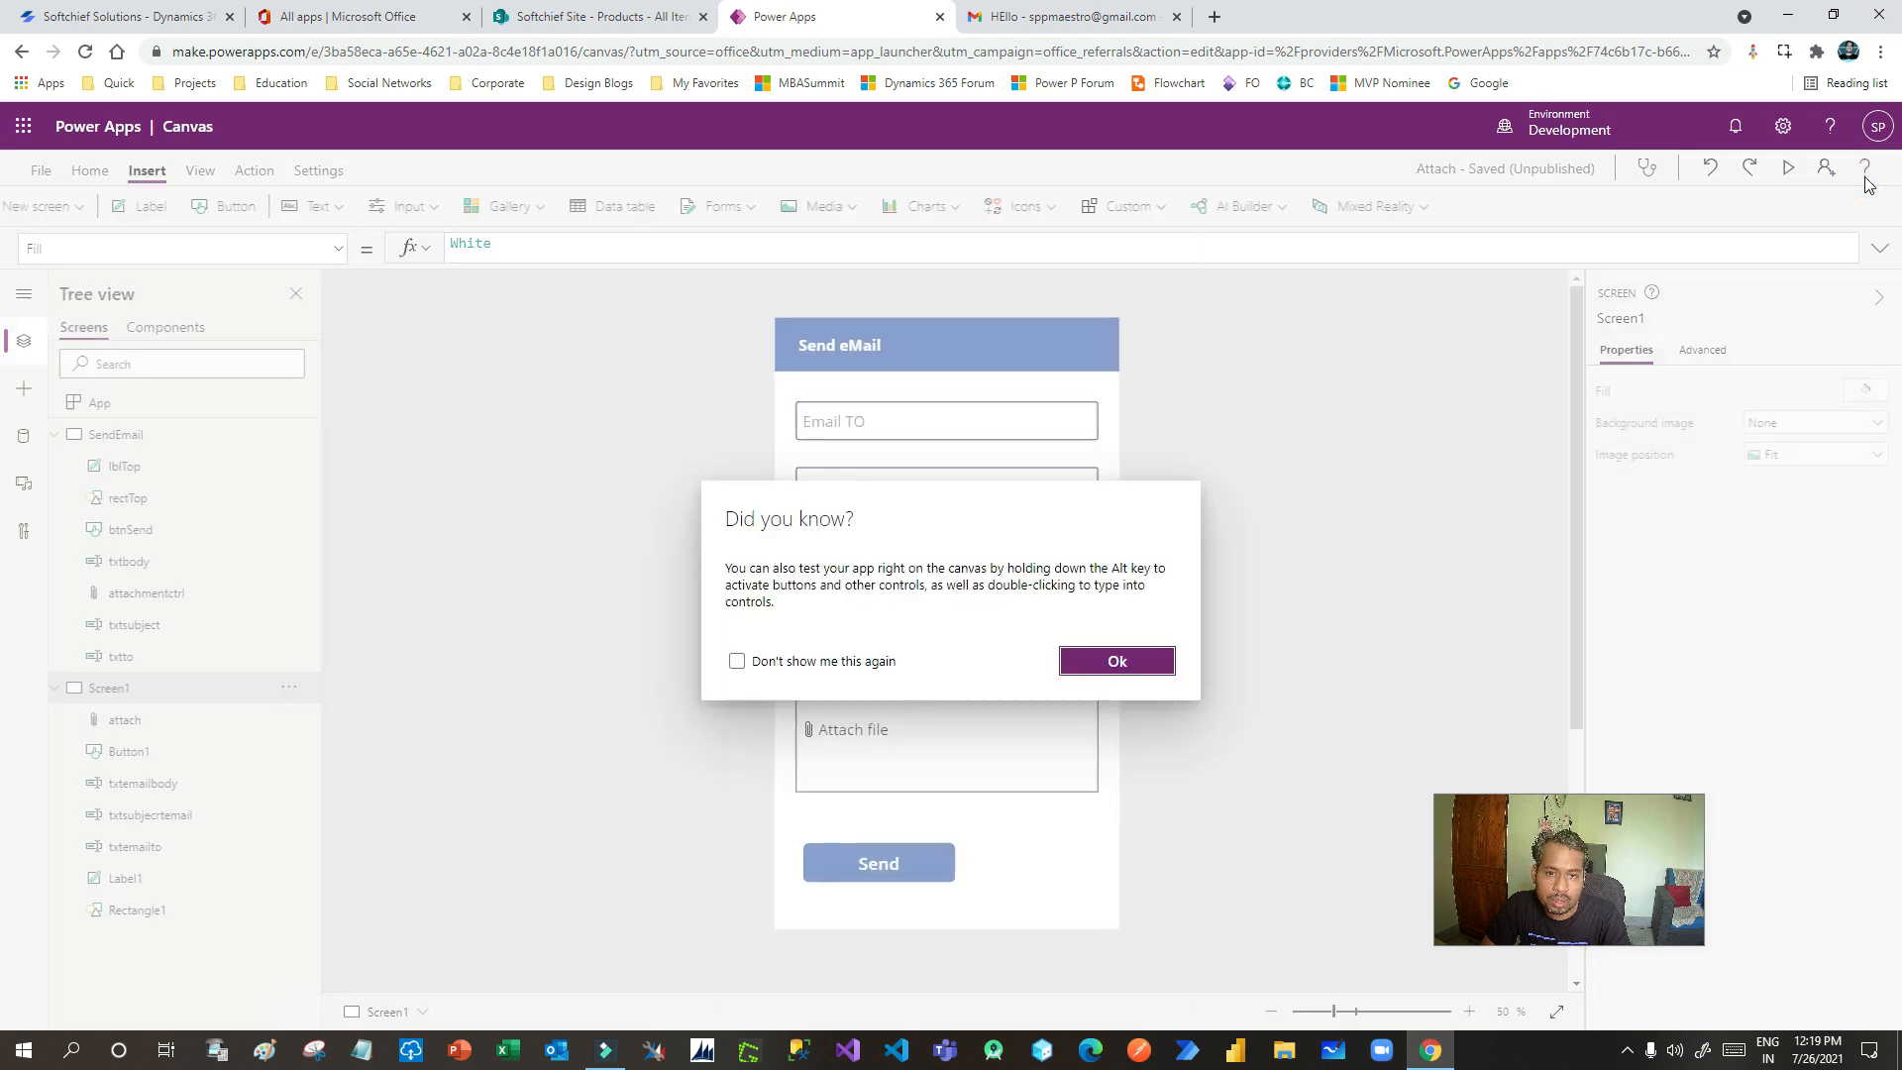
click(1111, 661)
click(938, 731)
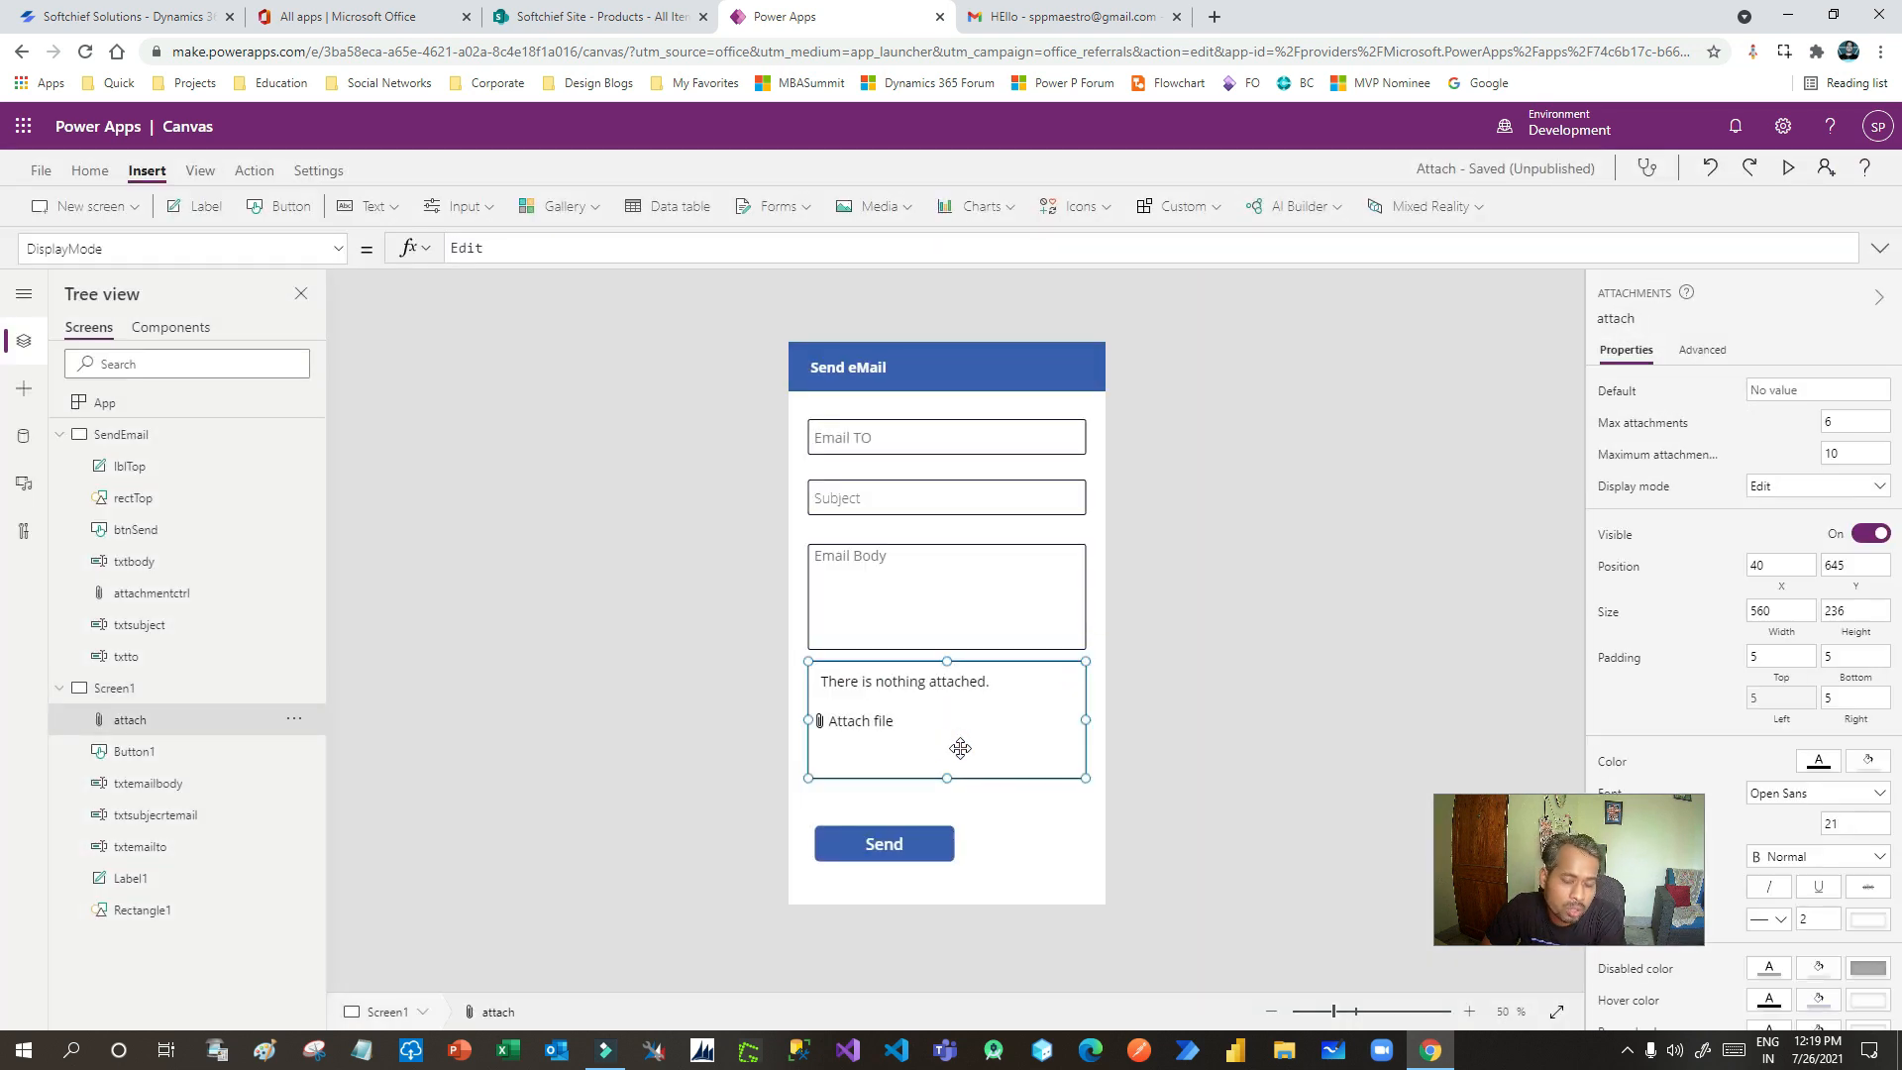
click(894, 840)
click(882, 260)
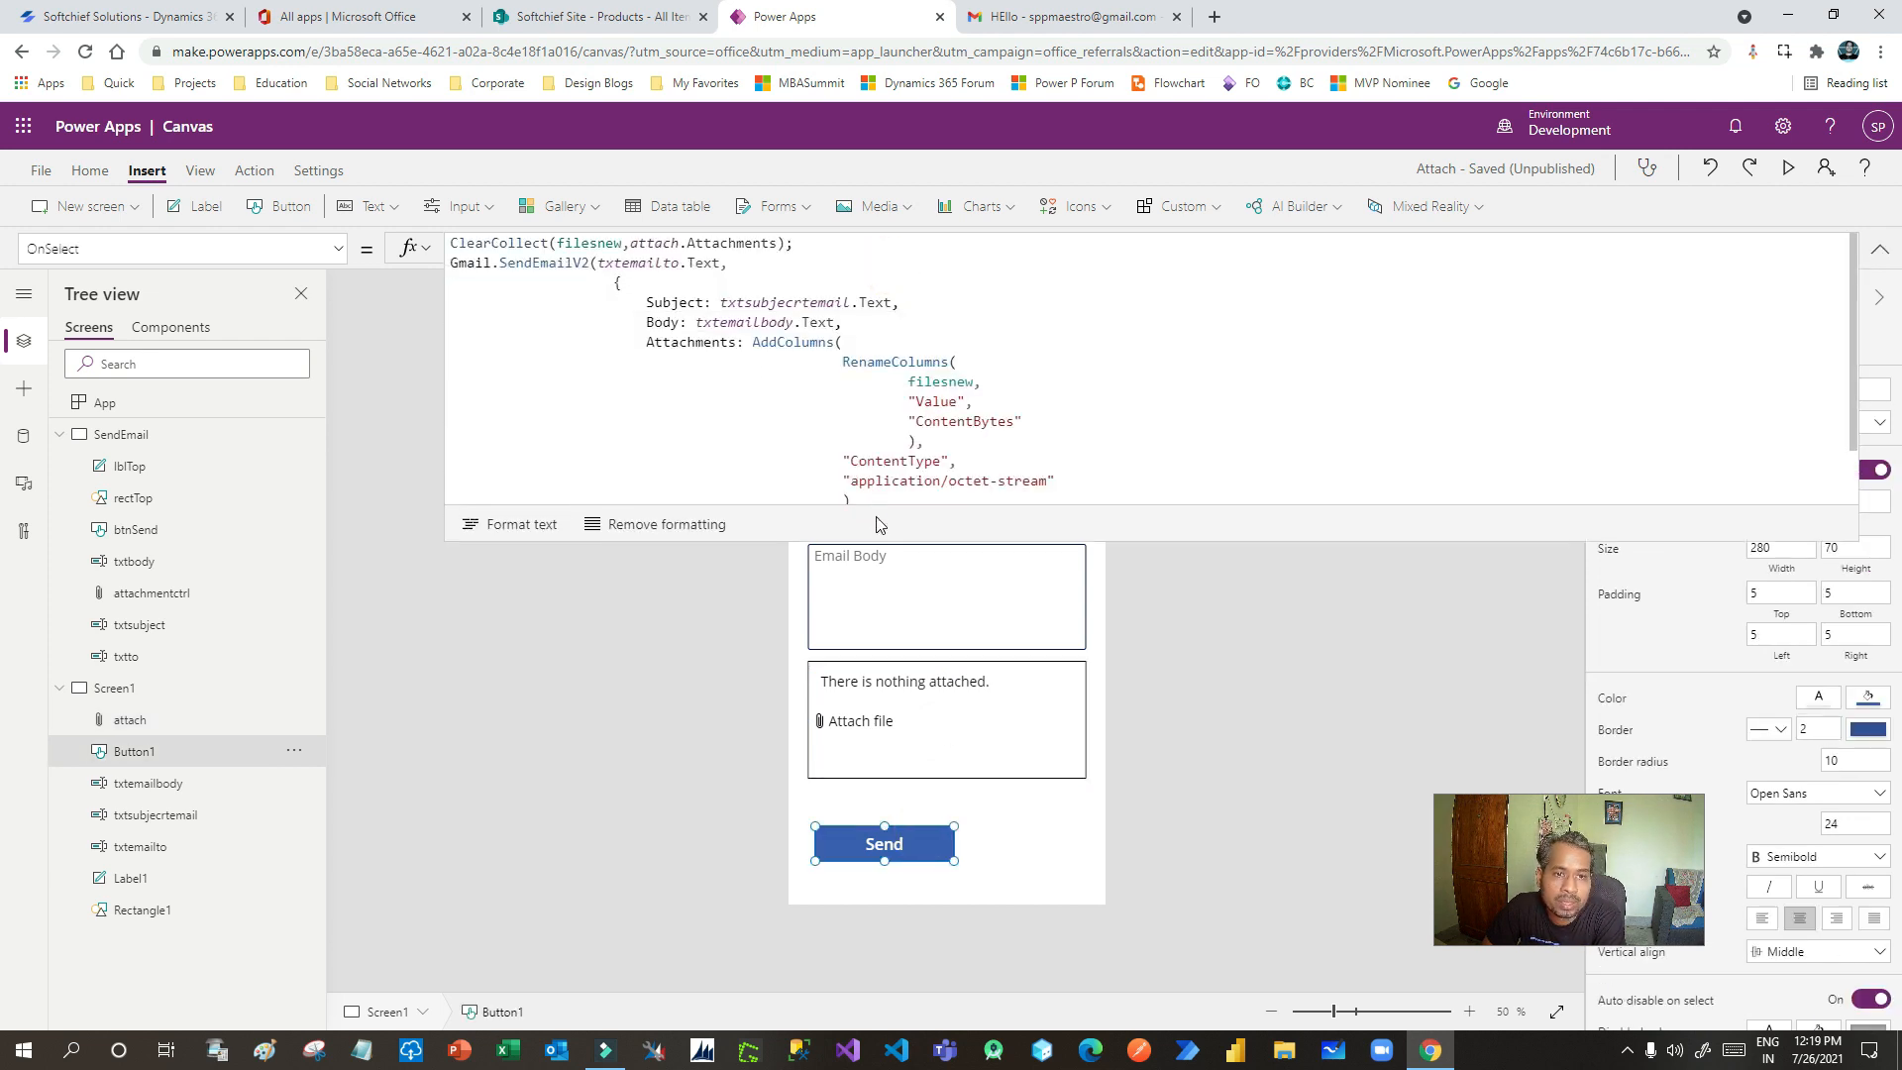
double_click(687, 344)
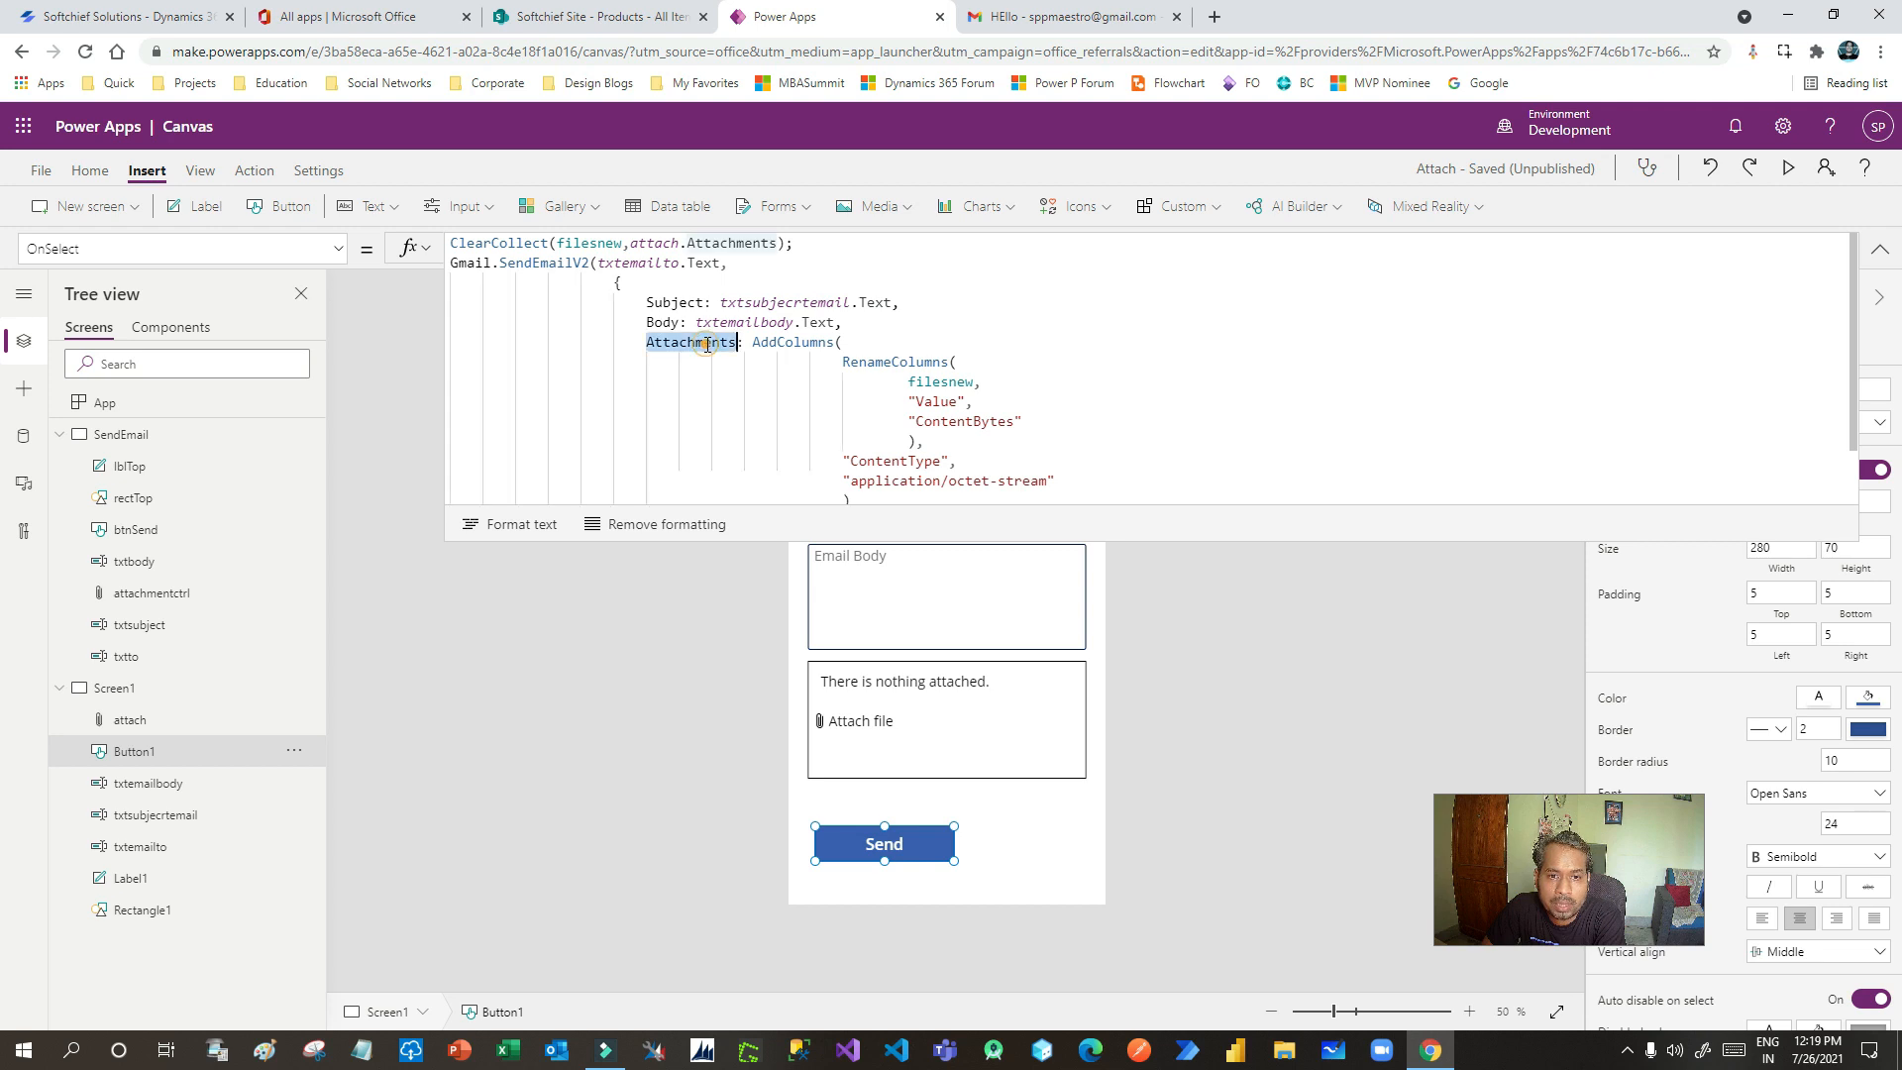
scroll(687, 344, down, 1)
drag(842, 312, 949, 315)
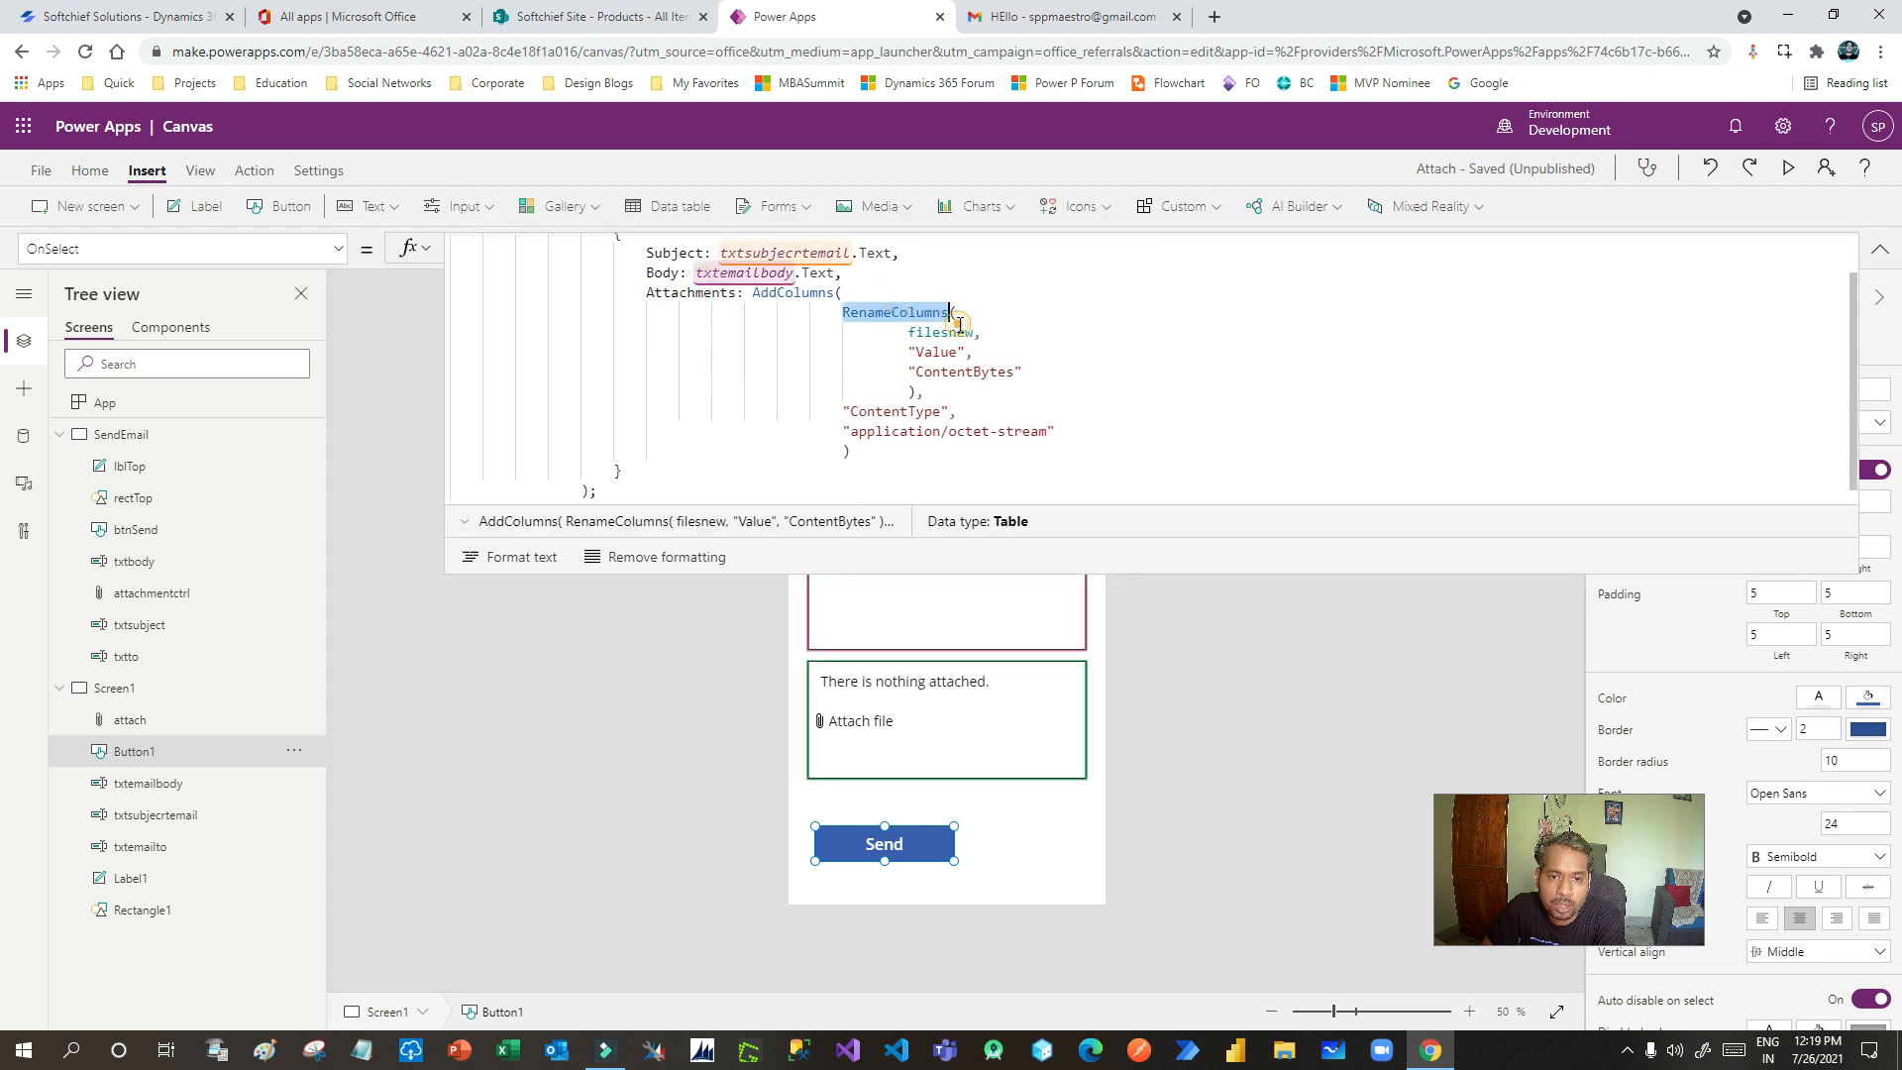
click(927, 400)
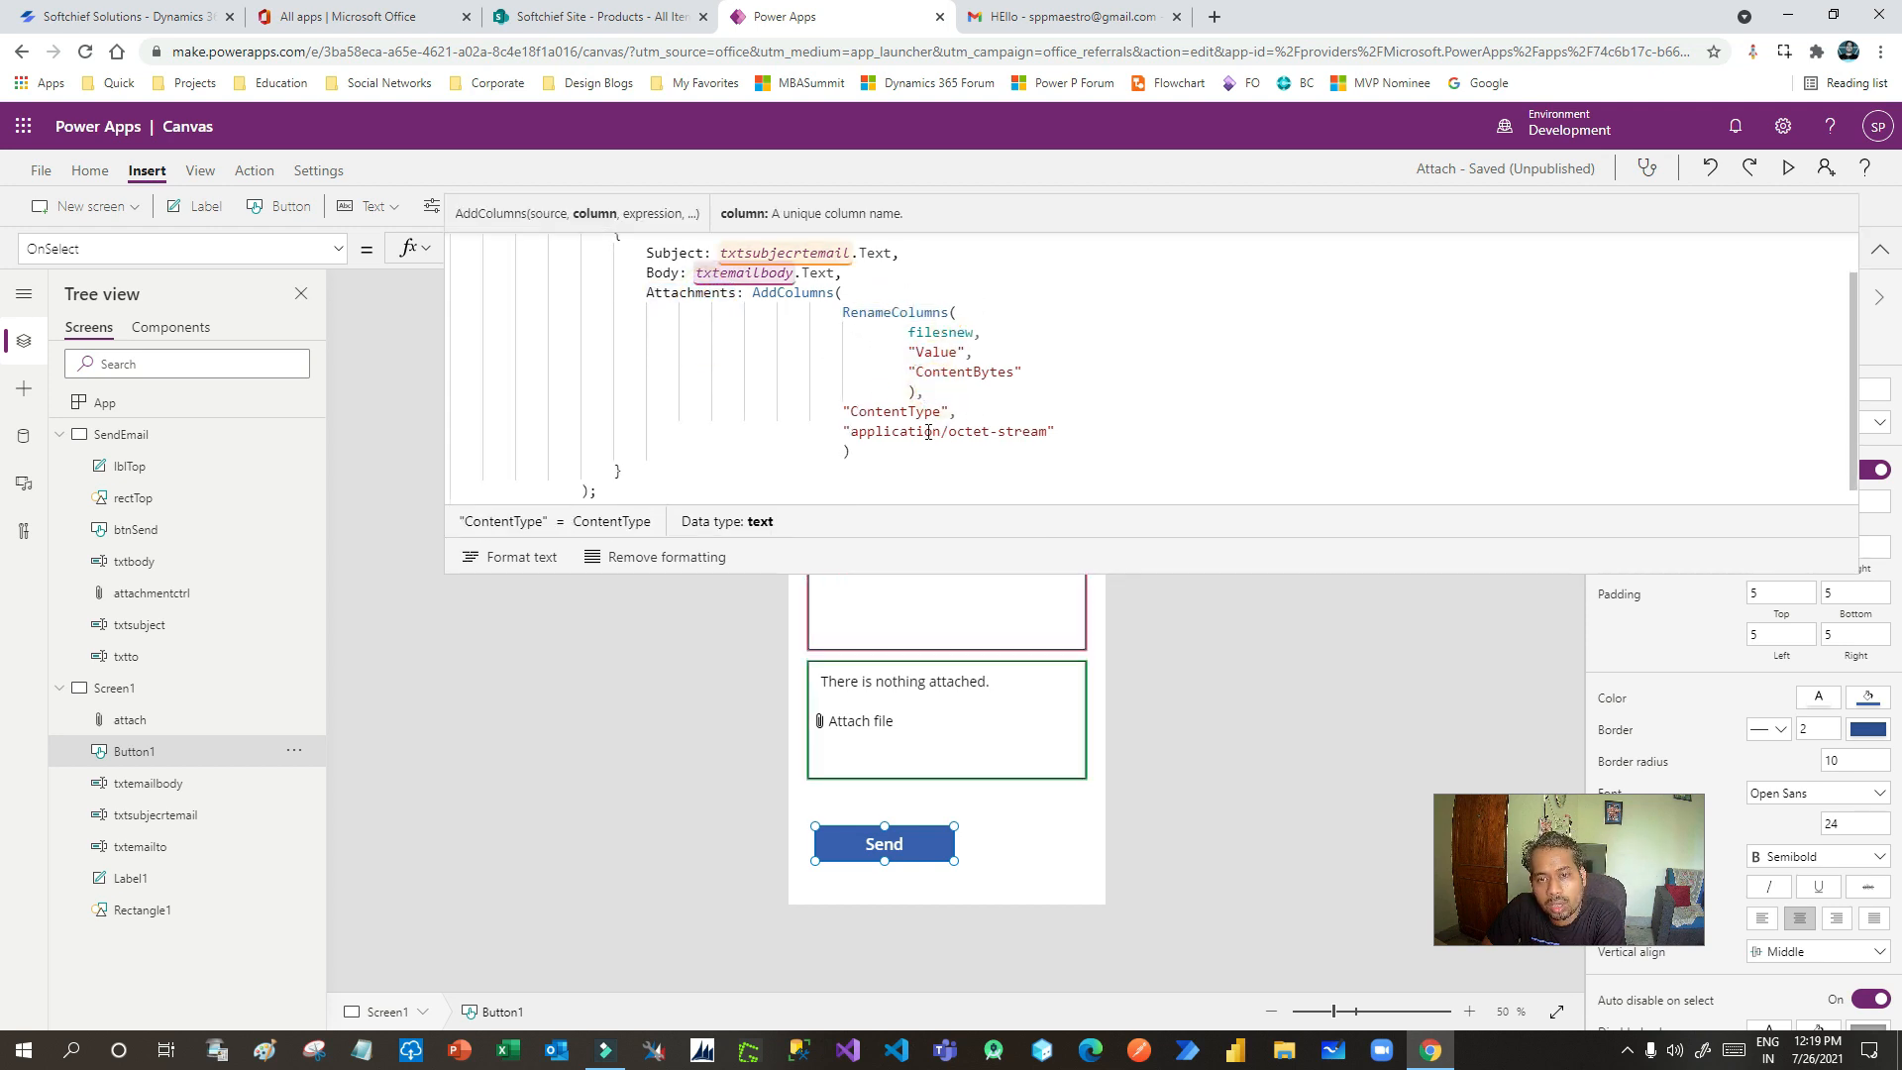
drag(911, 569, 956, 257)
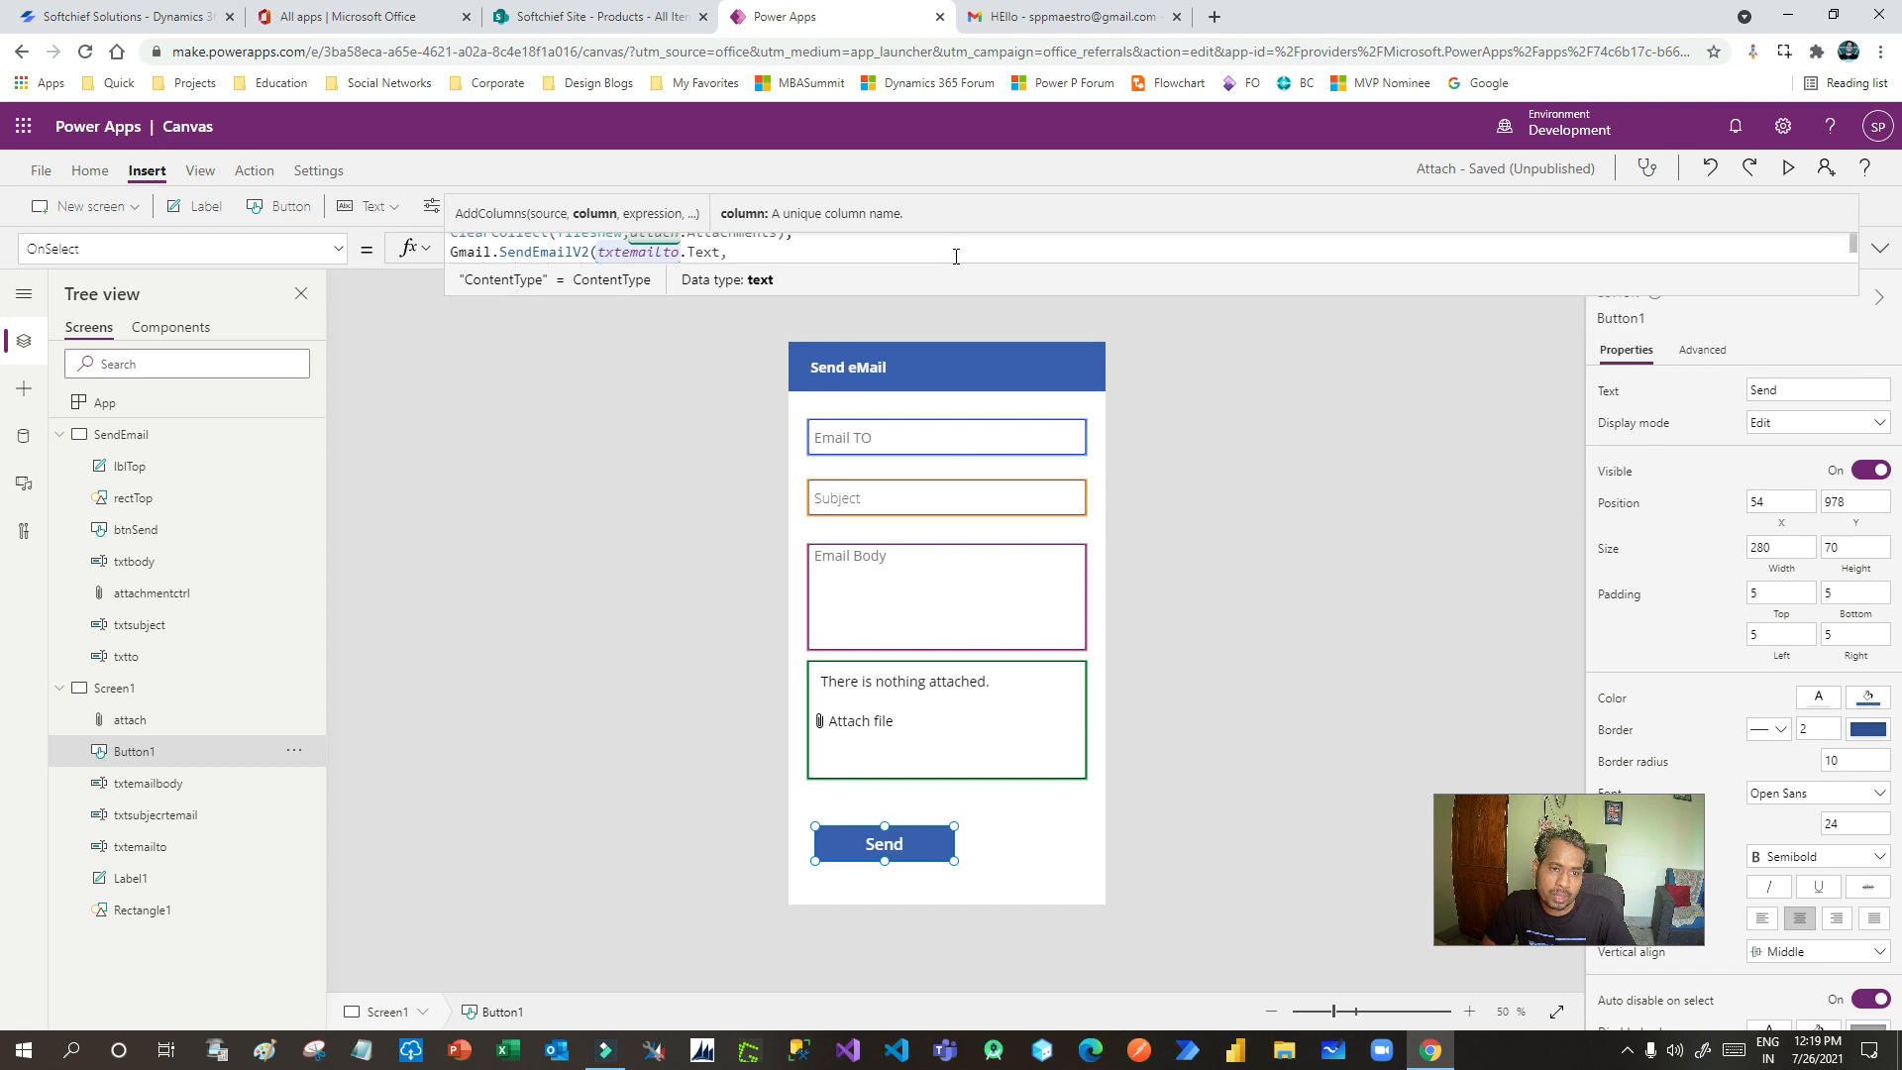